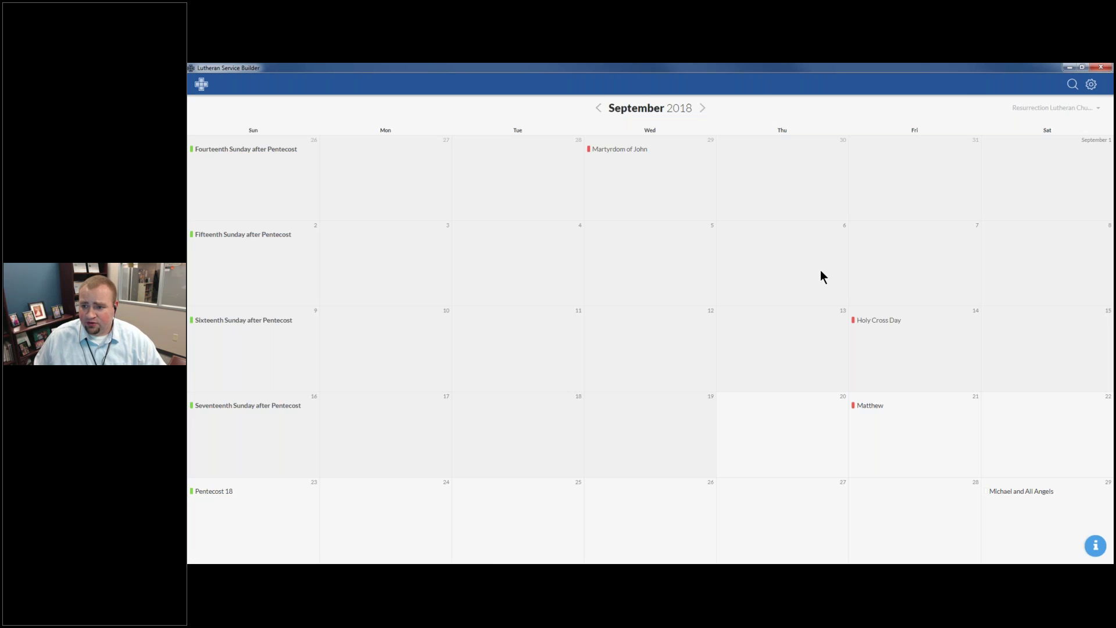
# Enlarge the display to 150% and open Pentecost 18 on September 23, 2018 from the calendar.
pyautogui.hotkey('ctrl', '+')
pyautogui.hotkey('ctrl', '+')
pyautogui.hotkey('ctrl', '+')
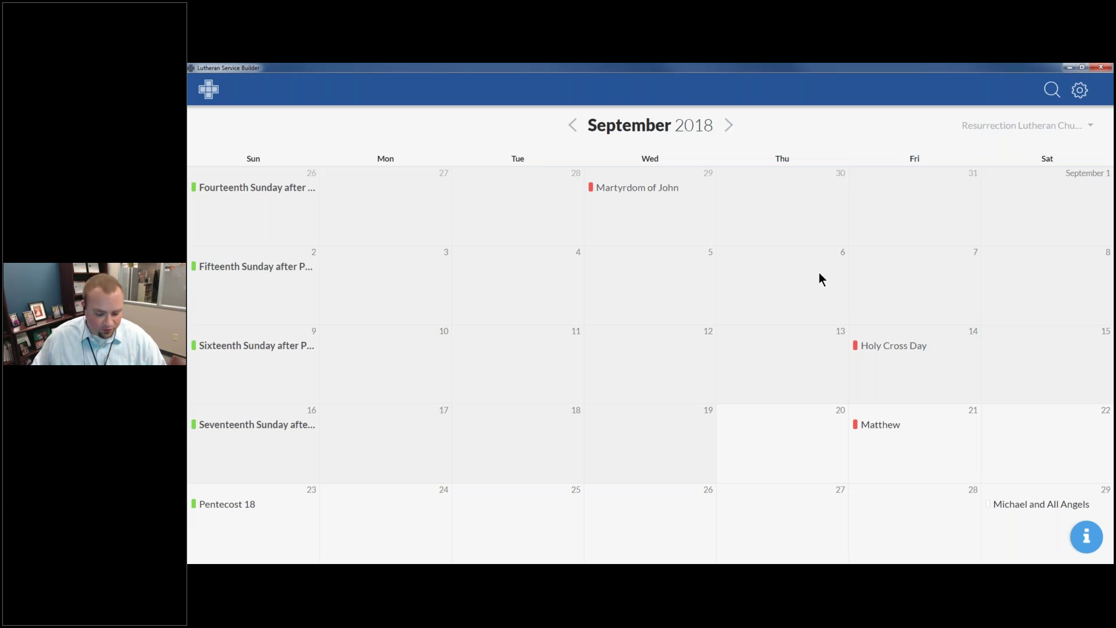
pyautogui.hotkey('ctrl', '+')
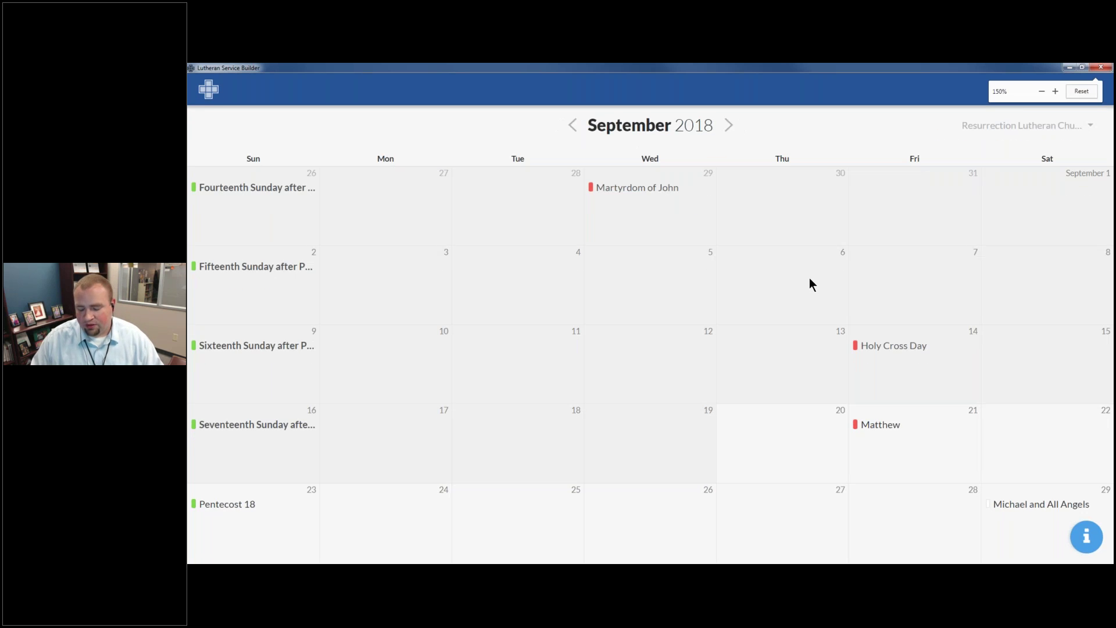
pyautogui.hotkey('ctrl', '+')
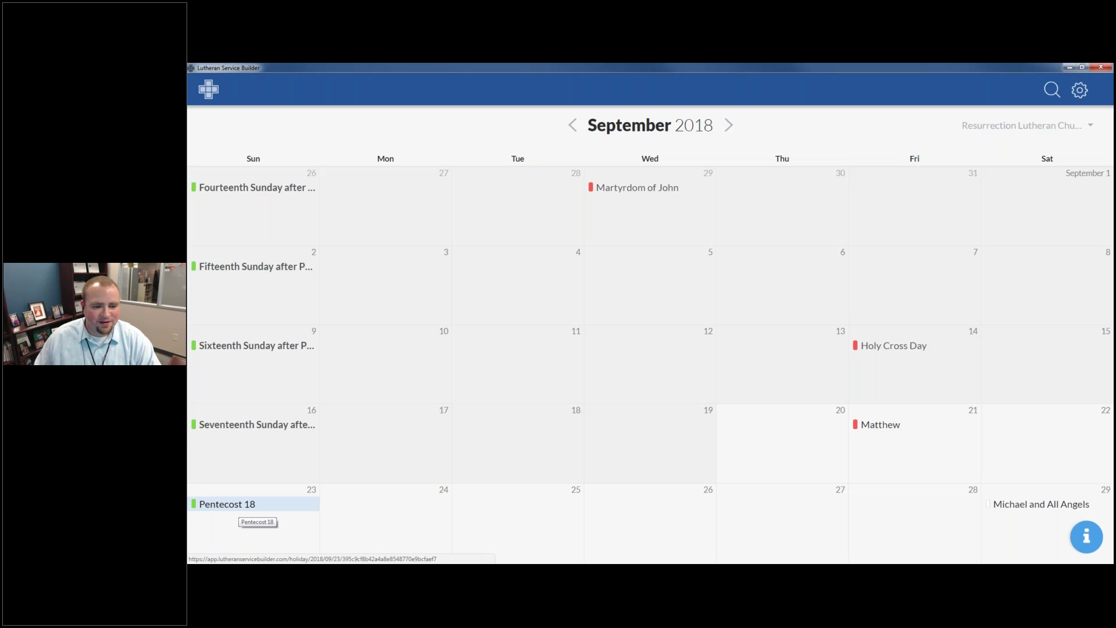
pyautogui.click(263, 507)
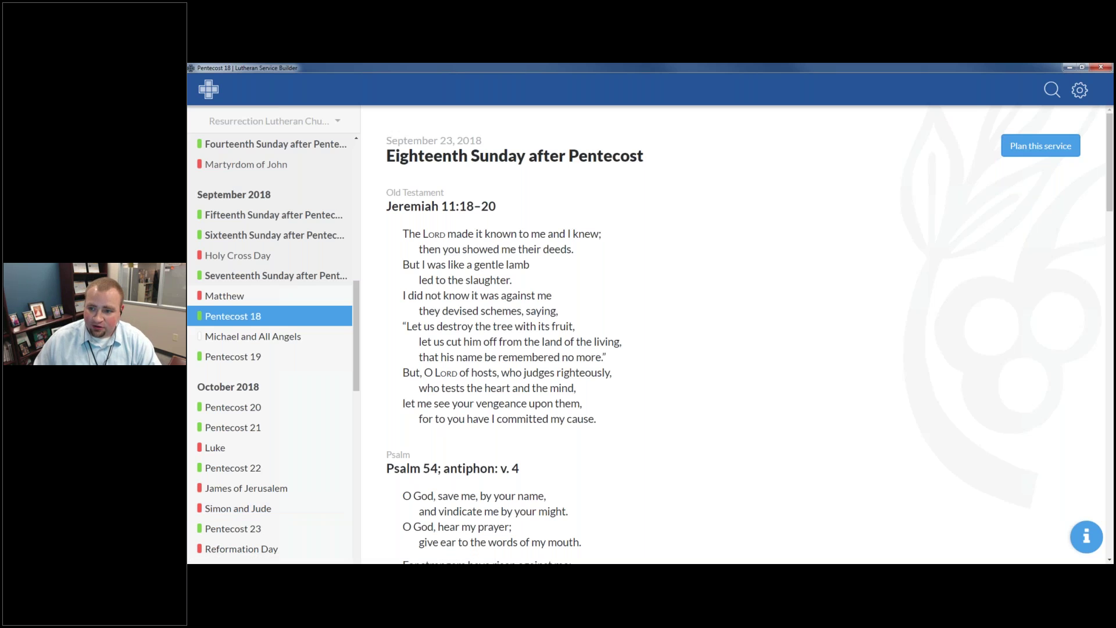
# Check the lectionary choices for the Resurrection Lutheran Church location in the account settings, then close them without saving.
pyautogui.click(1079, 92)
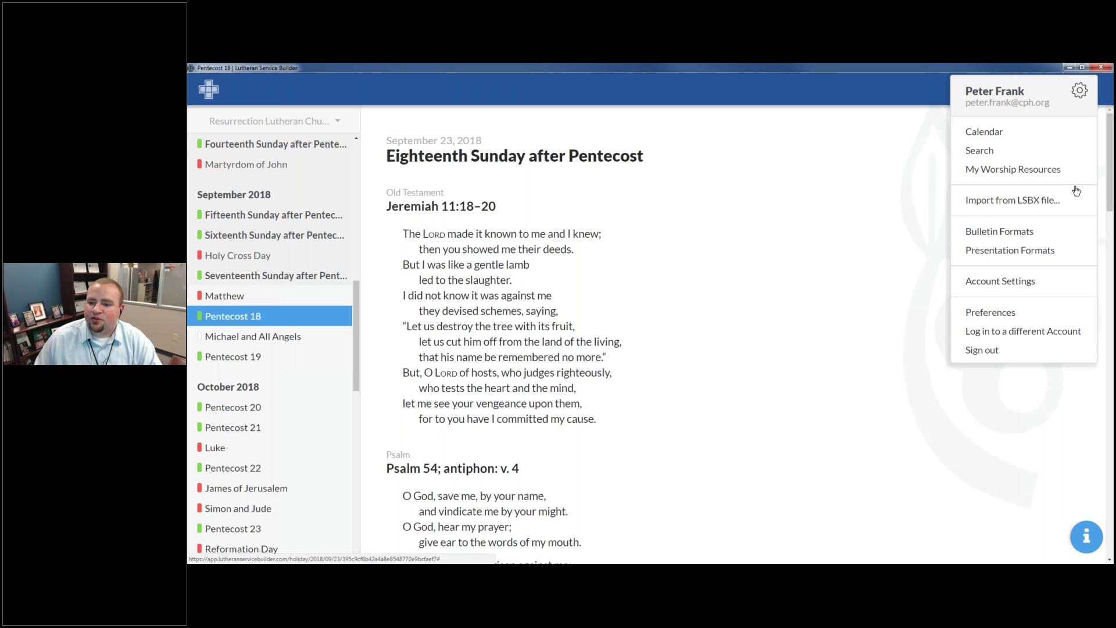
pyautogui.click(1035, 287)
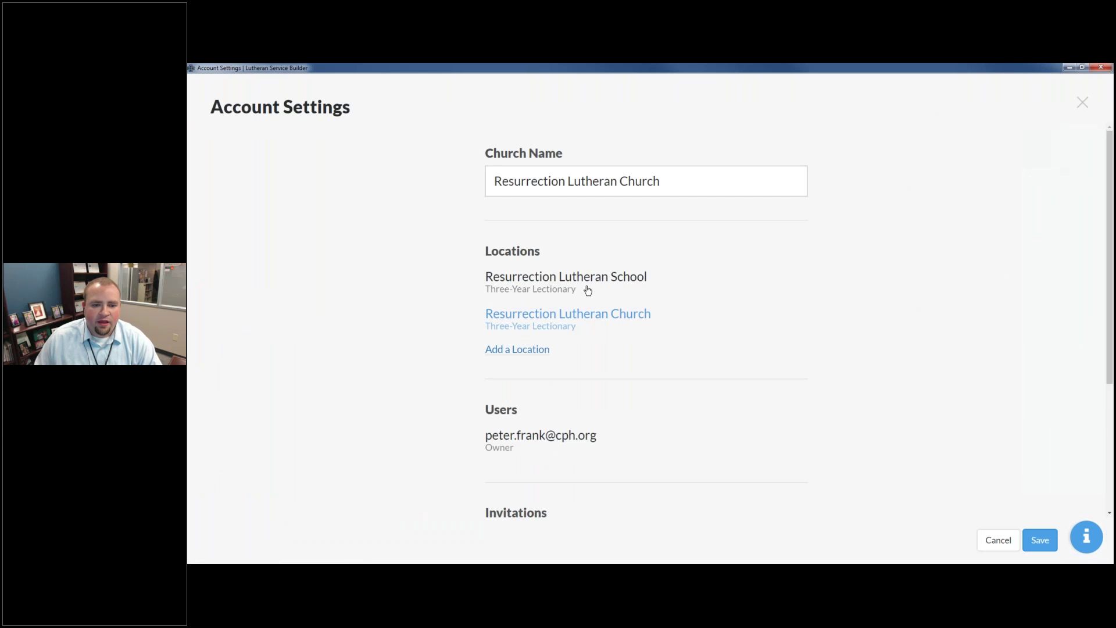
pyautogui.click(539, 320)
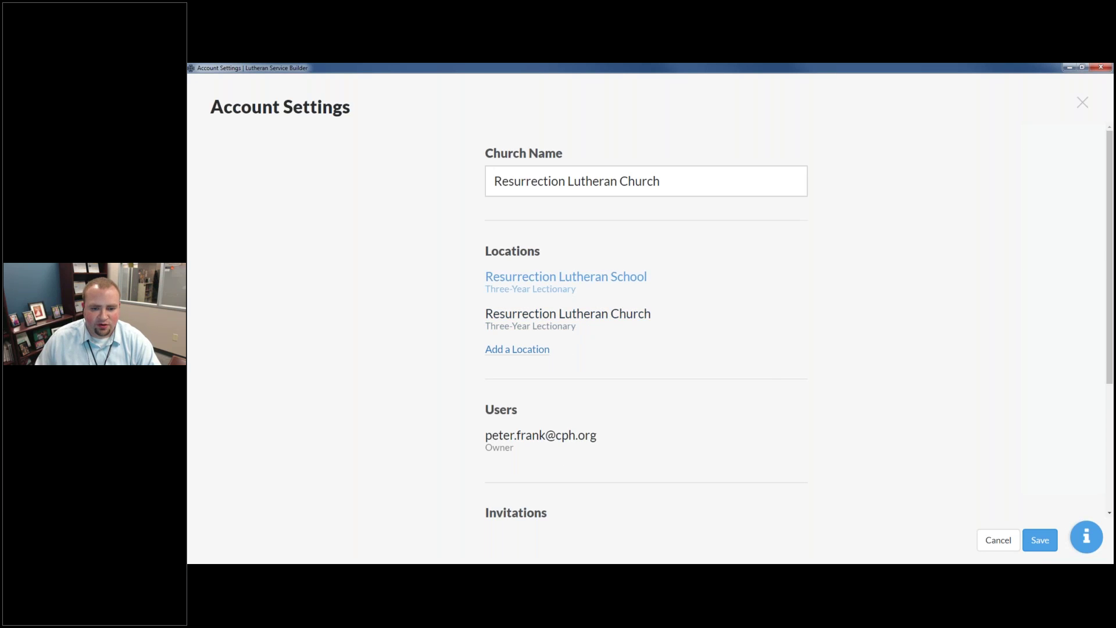
pyautogui.click(600, 319)
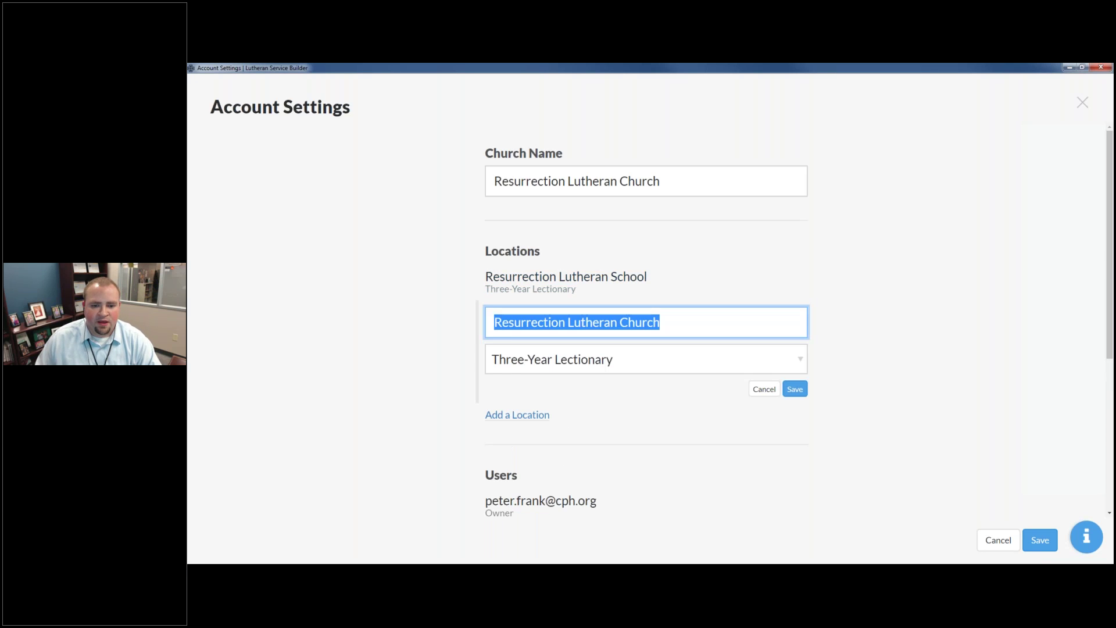
pyautogui.click(591, 361)
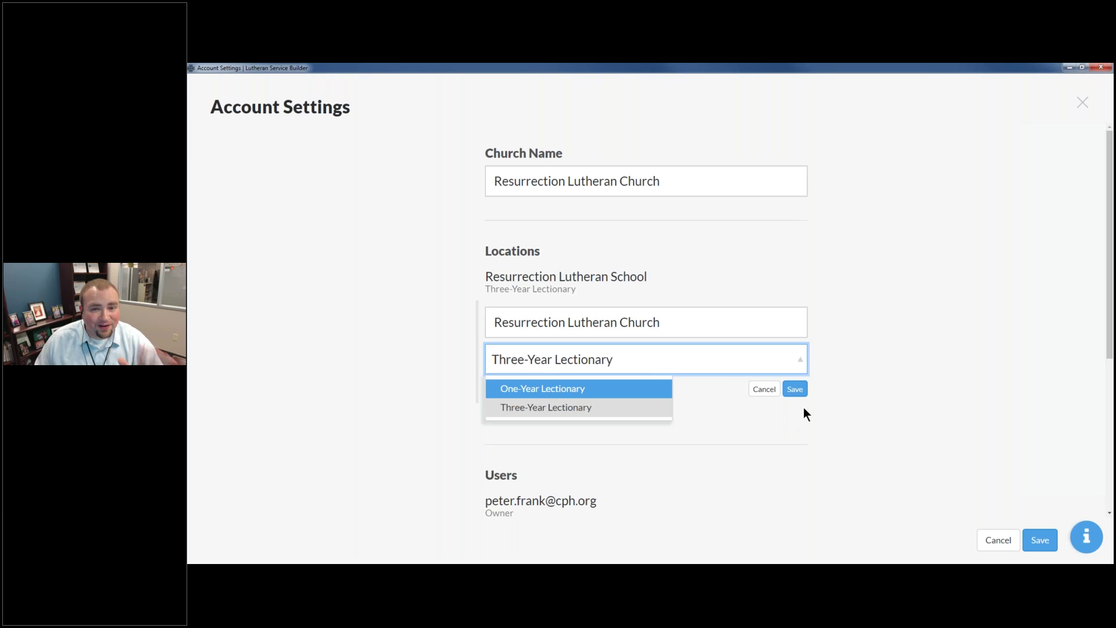
pyautogui.click(764, 389)
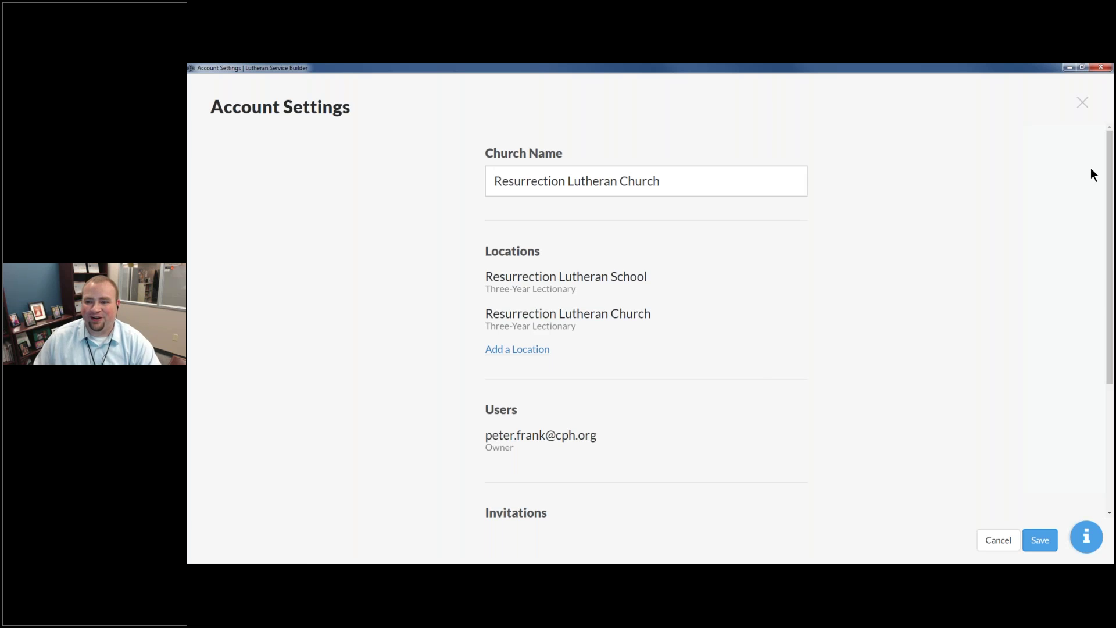
pyautogui.click(1075, 100)
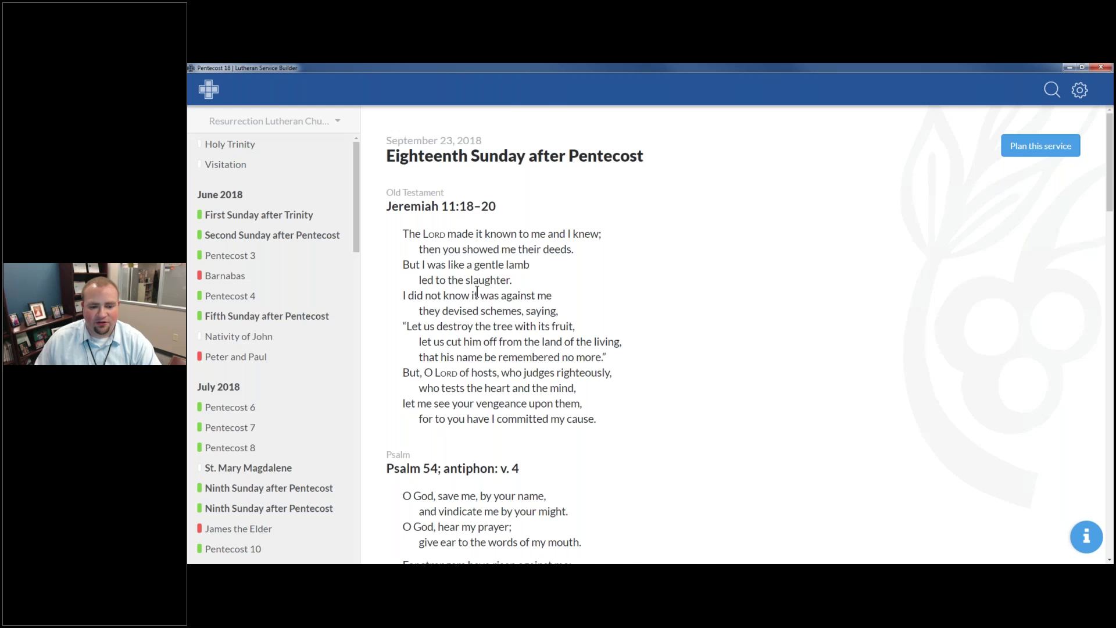
# Review the readings, introit, collect, gradual and verse for the Eighteenth Sunday after Pentecost.
pyautogui.scroll(-15, 476, 290)
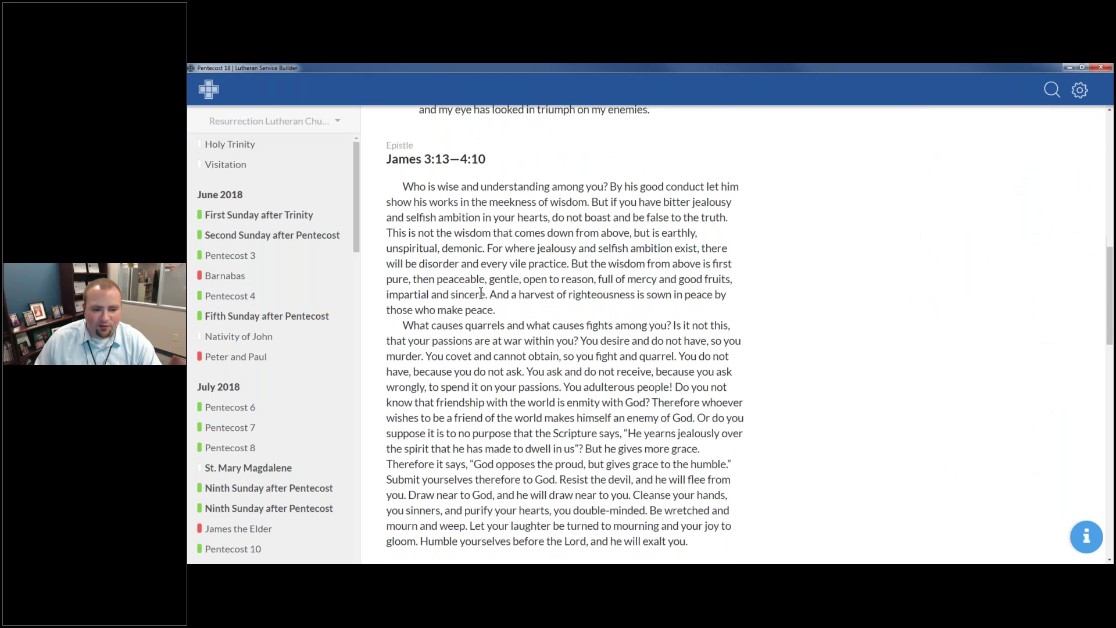
pyautogui.scroll(-10, 563, 334)
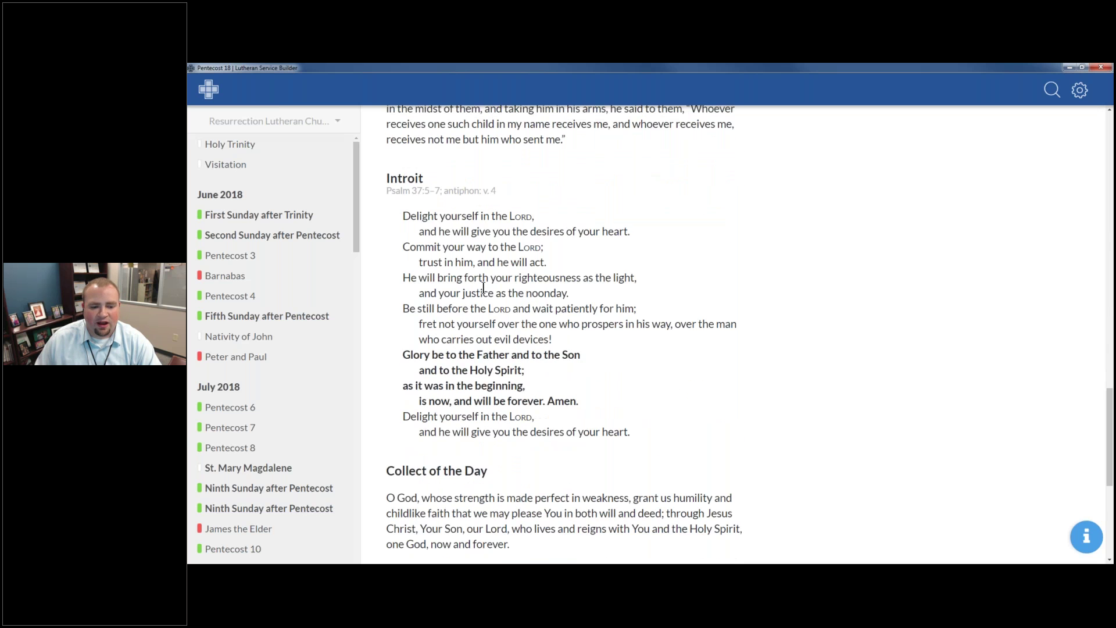
pyautogui.scroll(-5, 488, 289)
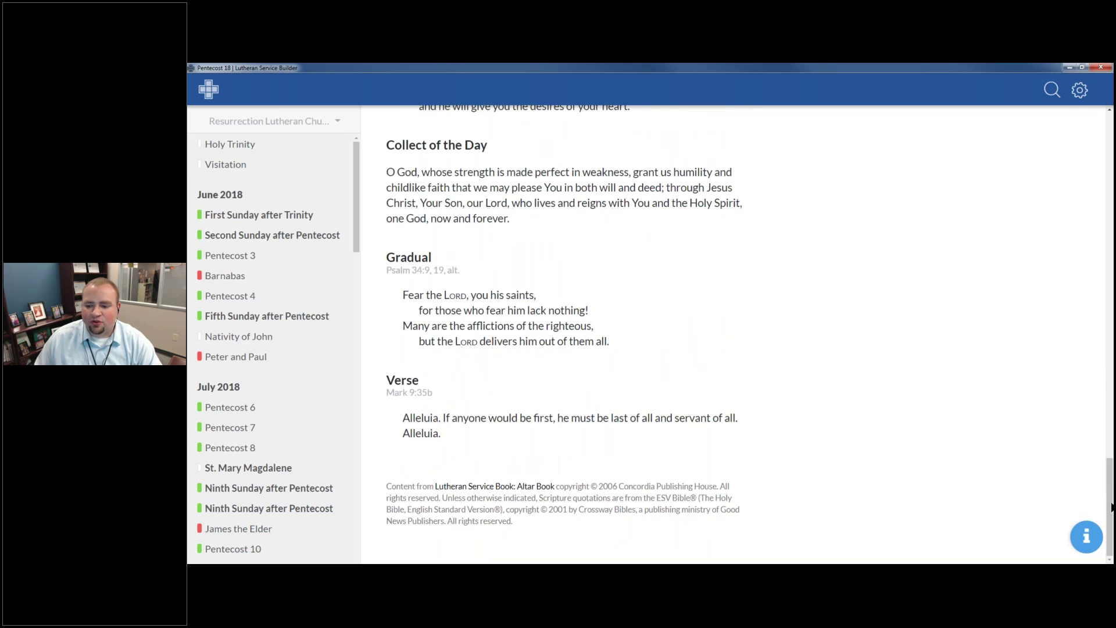
pyautogui.scroll(6, 1061, 474)
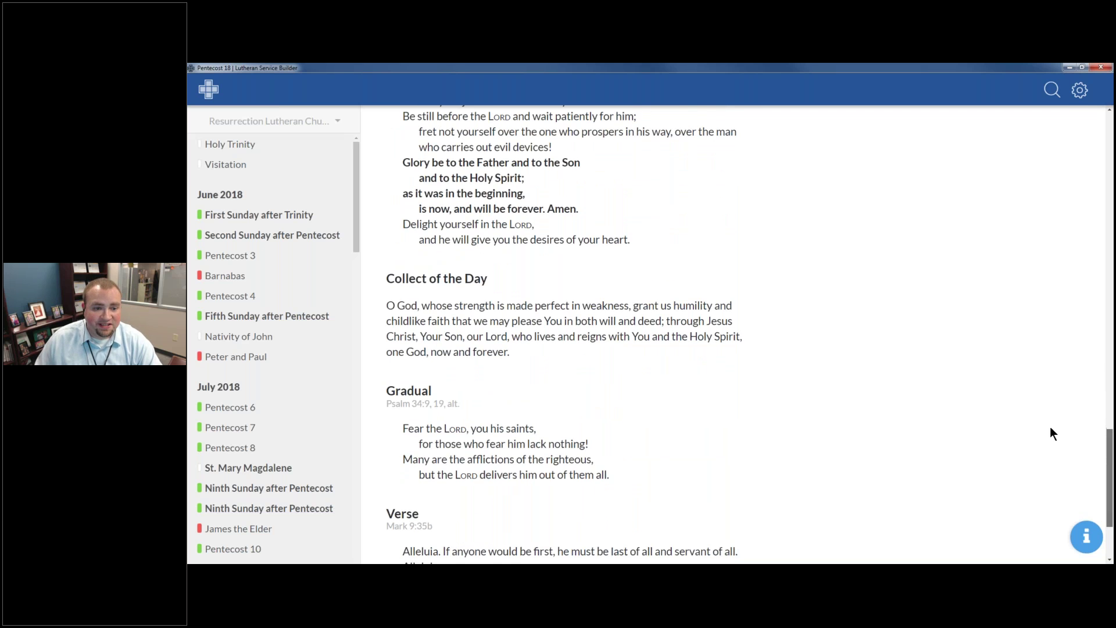
pyautogui.scroll(4, 1052, 400)
pyautogui.scroll(-10, 1055, 351)
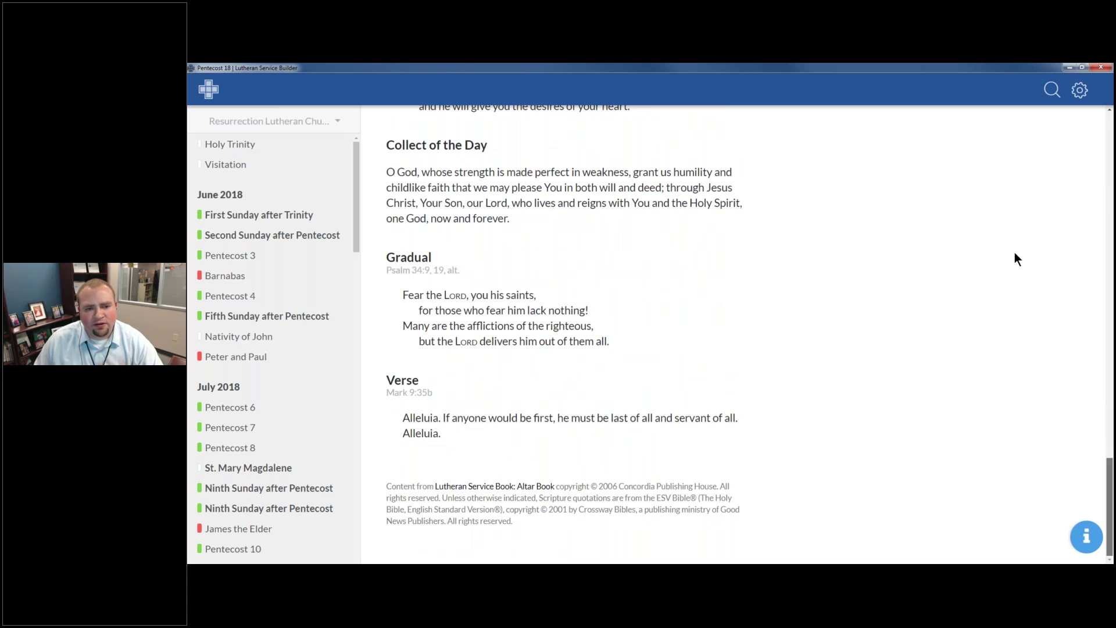
pyautogui.moveTo(1109, 478); pyautogui.dragTo(1109, 135)
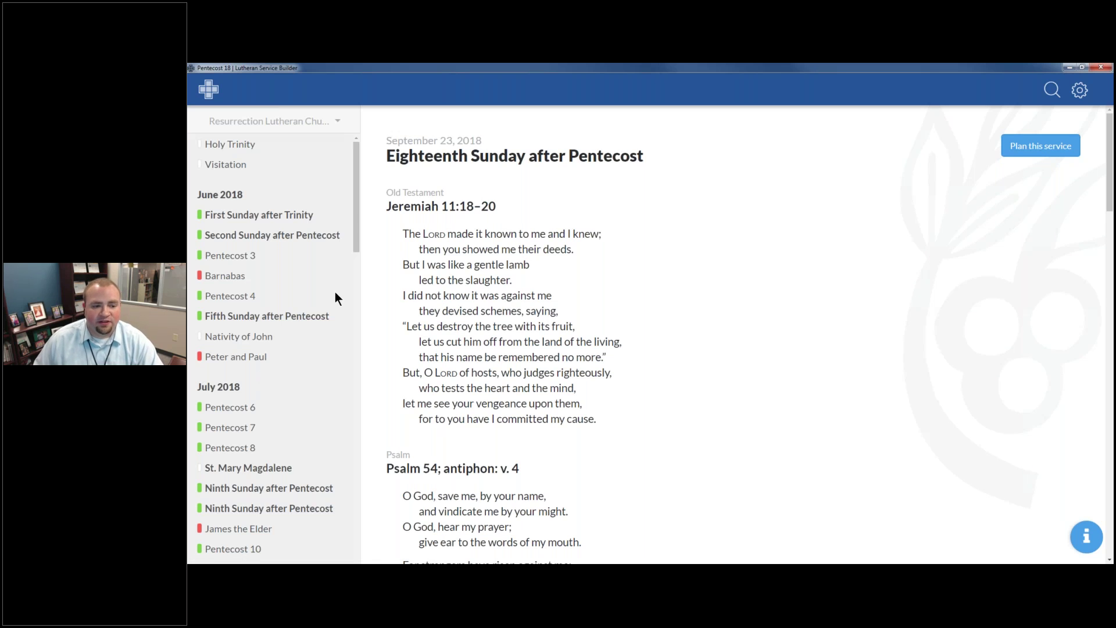
pyautogui.scroll(-10, 335, 292)
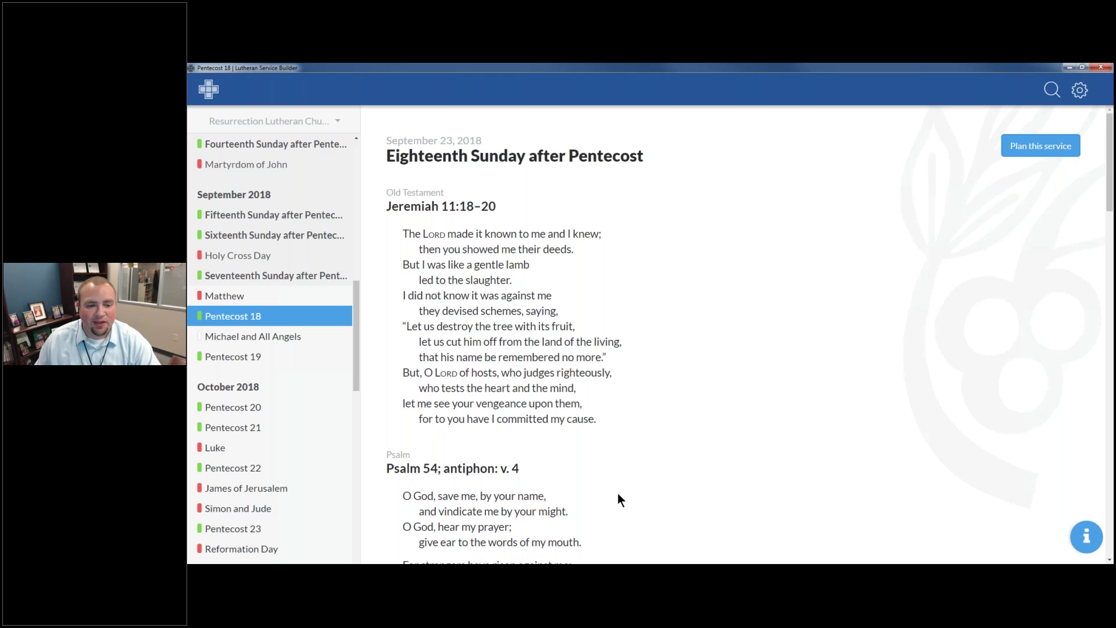
pyautogui.scroll(-1, 623, 418)
pyautogui.scroll(1, 622, 419)
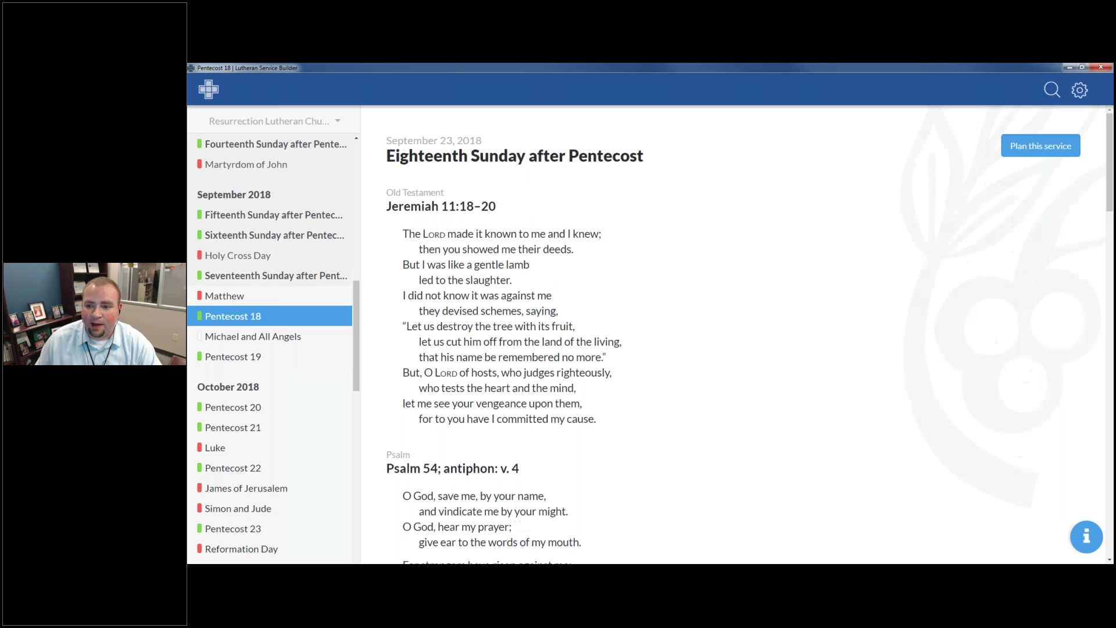
# Start a service plan for the Eighteenth Sunday after Pentecost.
pyautogui.click(1052, 149)
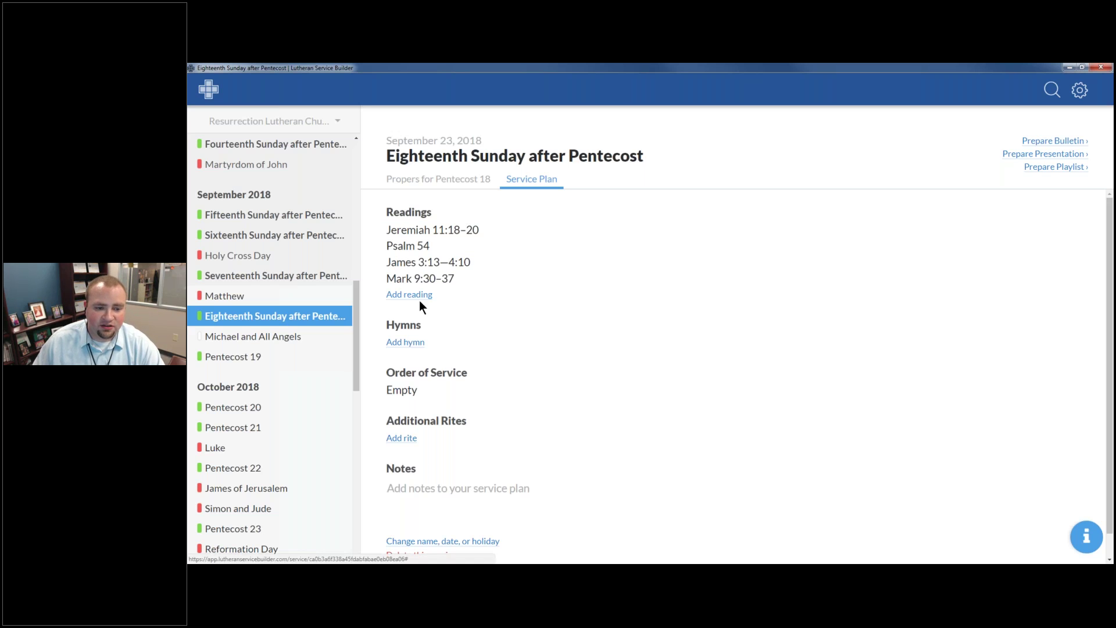
# Replace the Mark 9:30–37 reading with John 1:1–14 from Christmas Day, Three-Year Lectionary B, by searching for John 1:1.
pyautogui.click(444, 281)
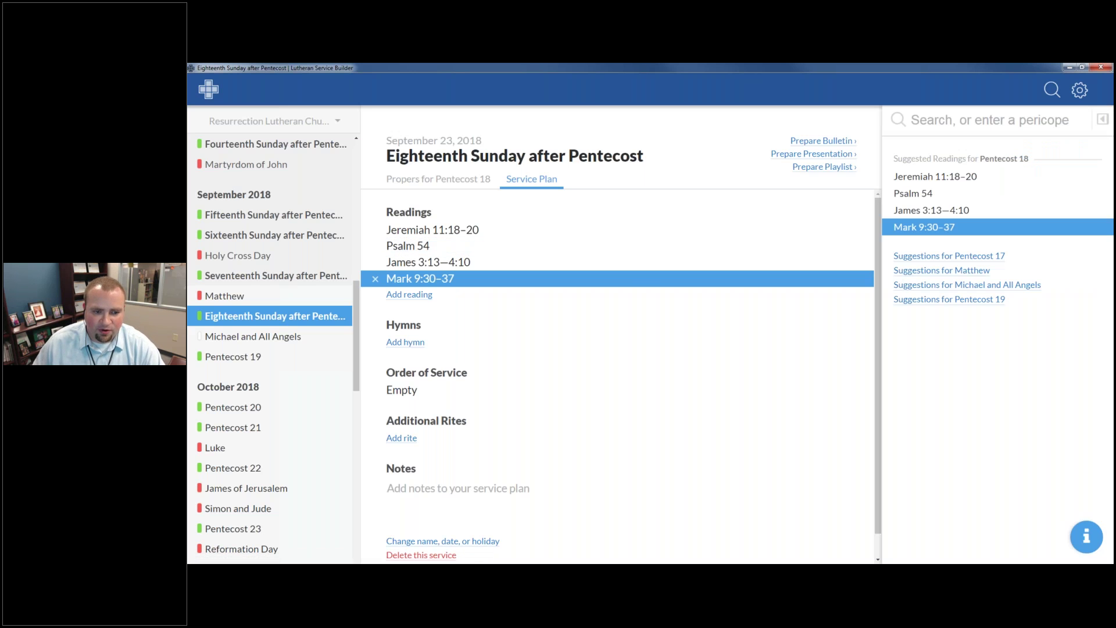
pyautogui.click(376, 279)
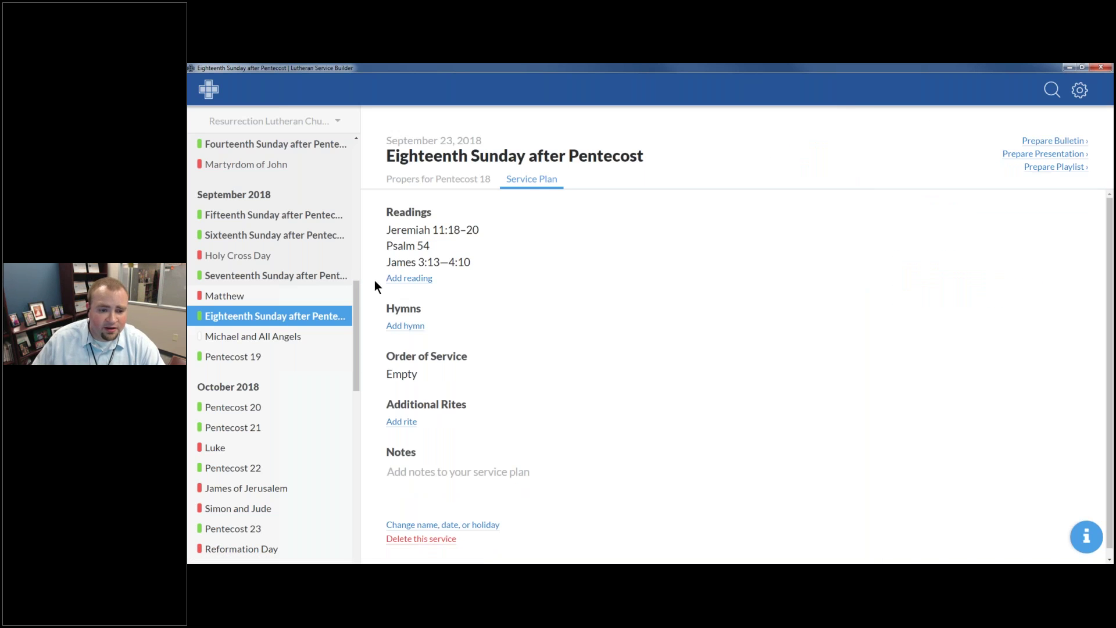
pyautogui.click(395, 279)
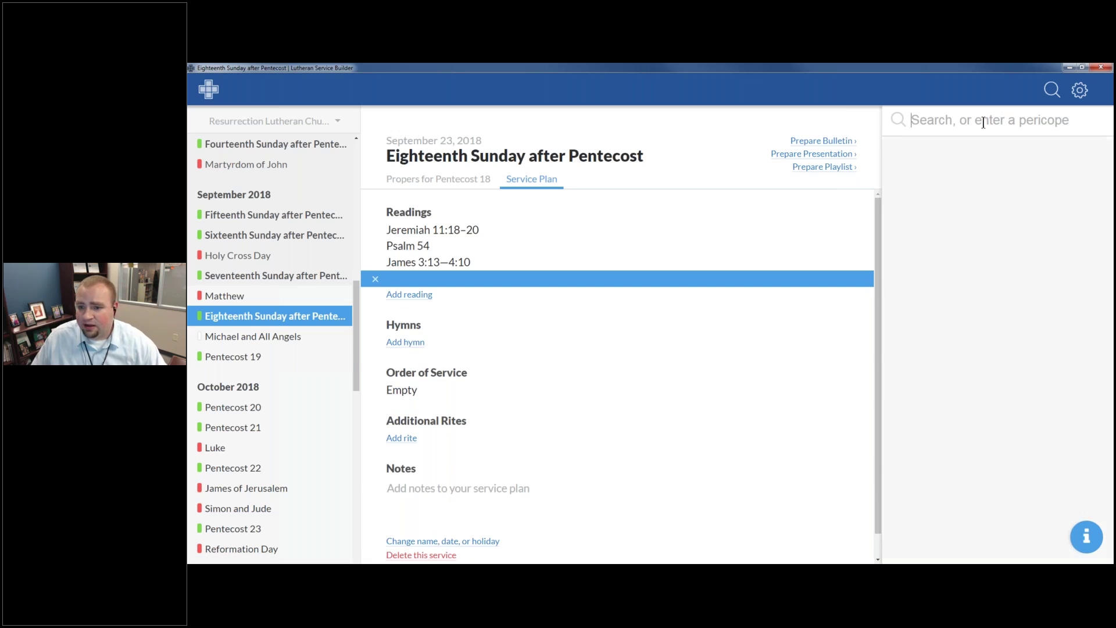
pyautogui.write('John 1:1')
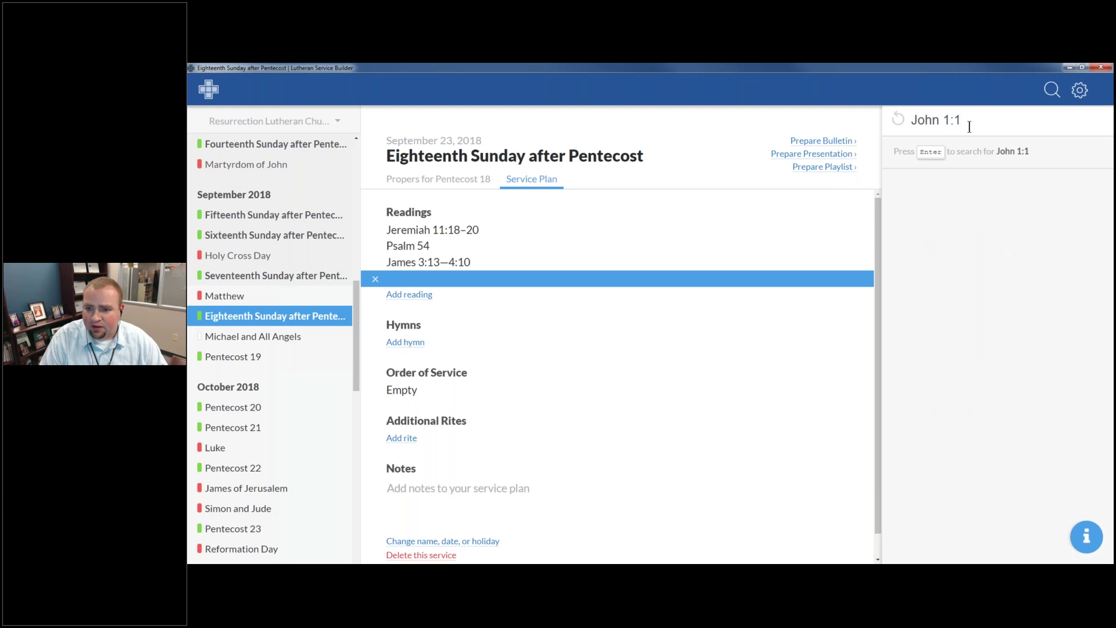
pyautogui.press('Return')
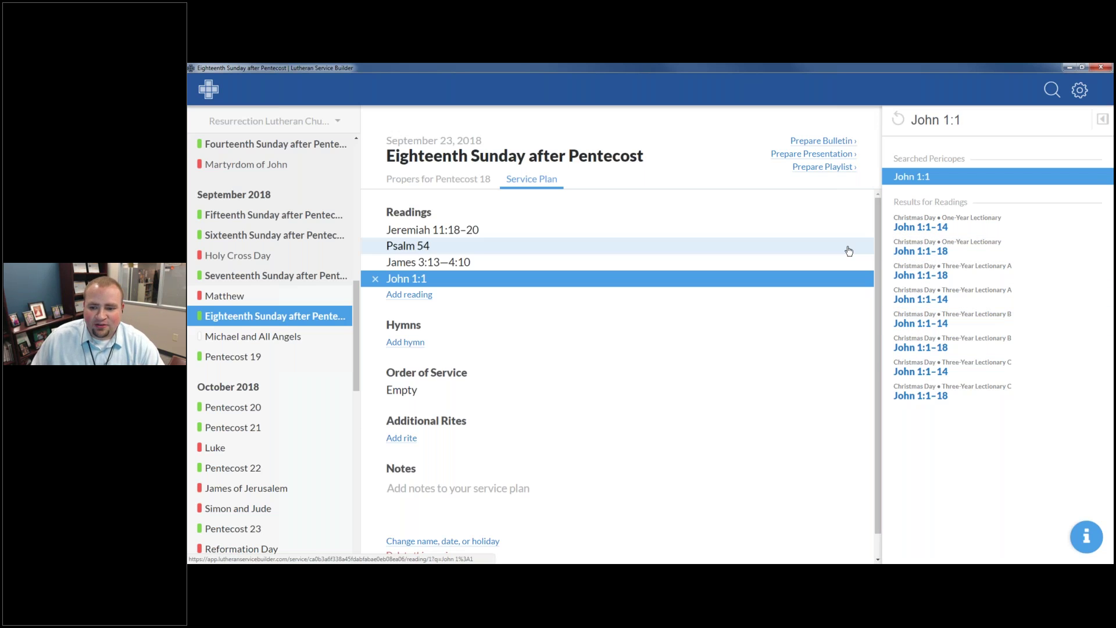
pyautogui.click(973, 322)
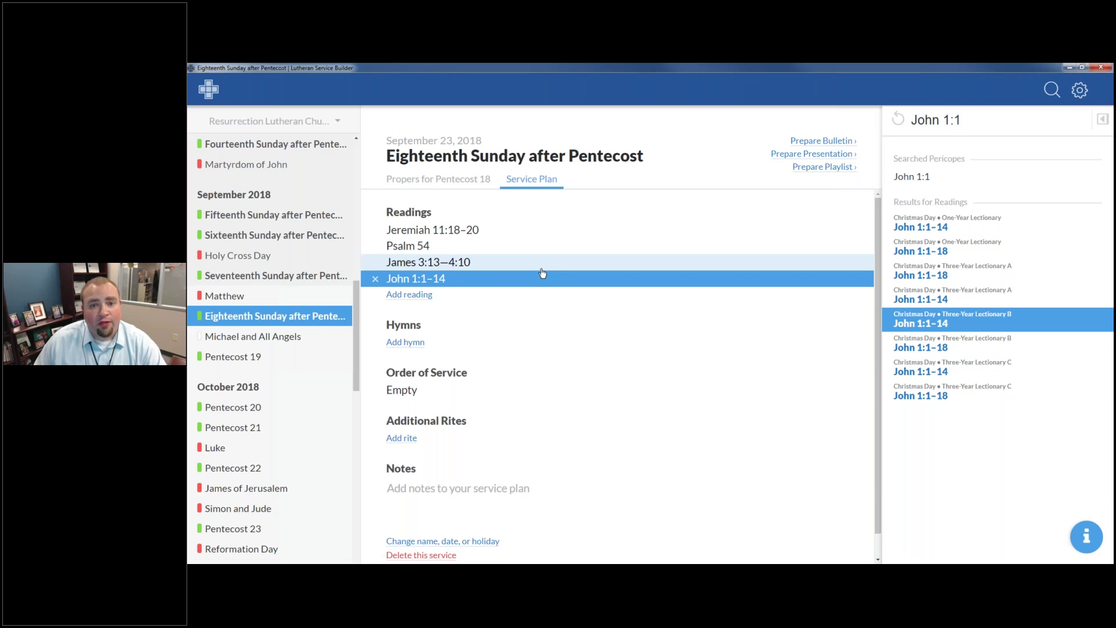
# Remove the John 1:1–14 reading and add Mark 9:30–37 from the suggested readings for Pentecost 18.
pyautogui.click(375, 278)
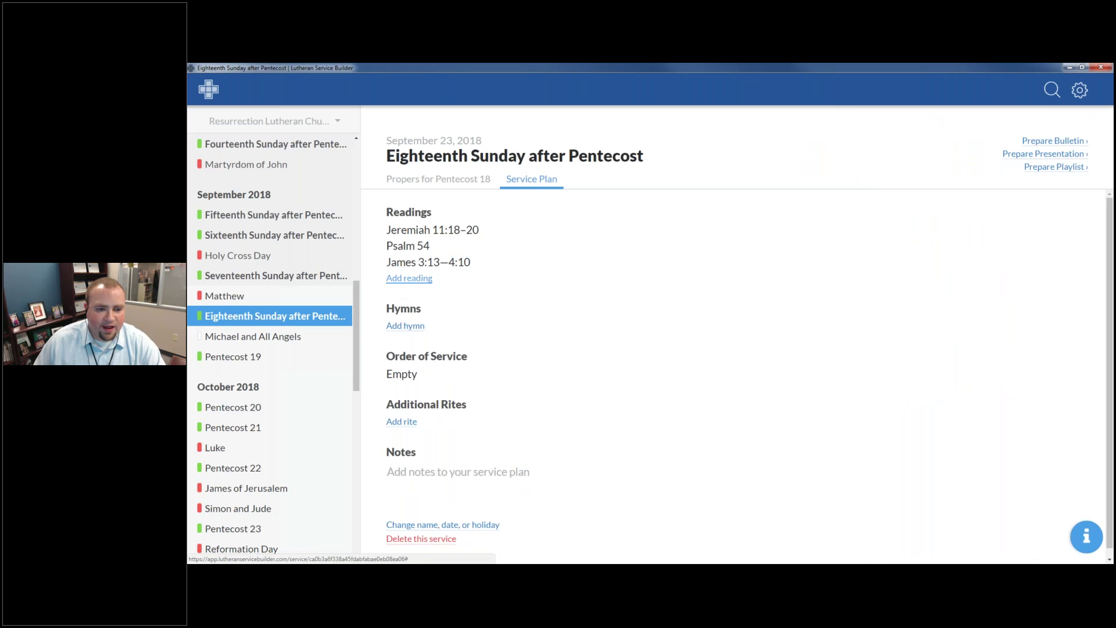
pyautogui.click(409, 278)
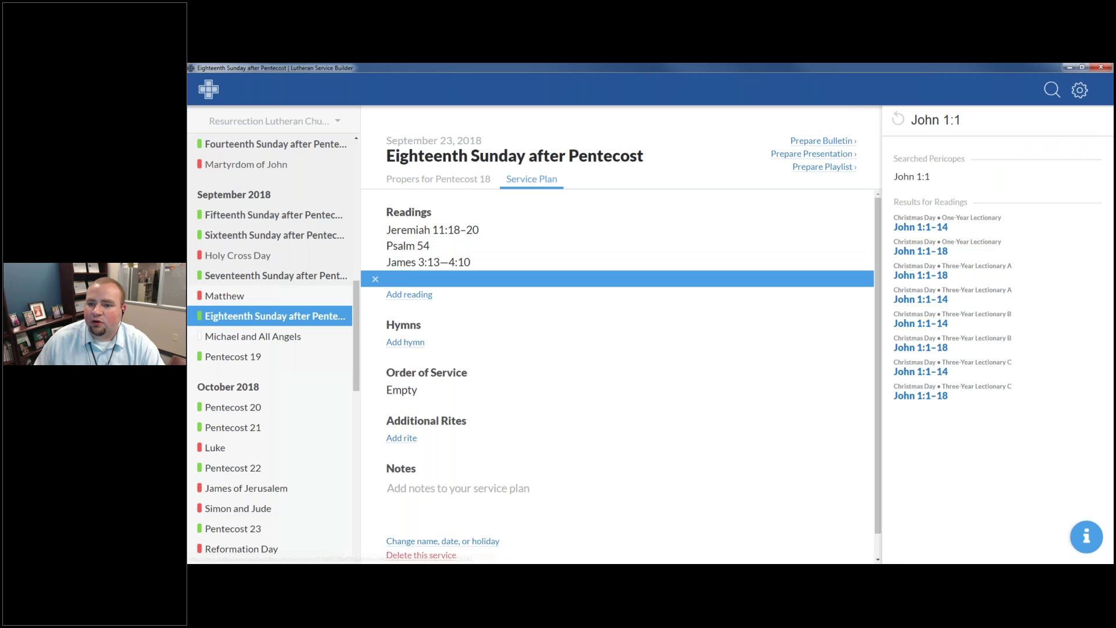
pyautogui.click(901, 122)
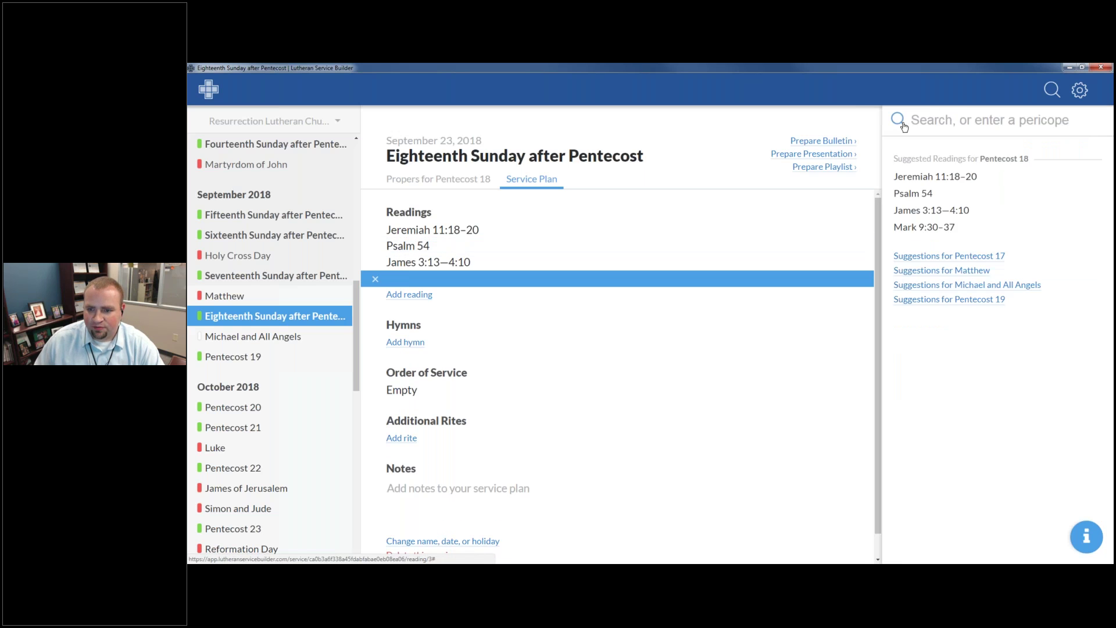
pyautogui.click(973, 234)
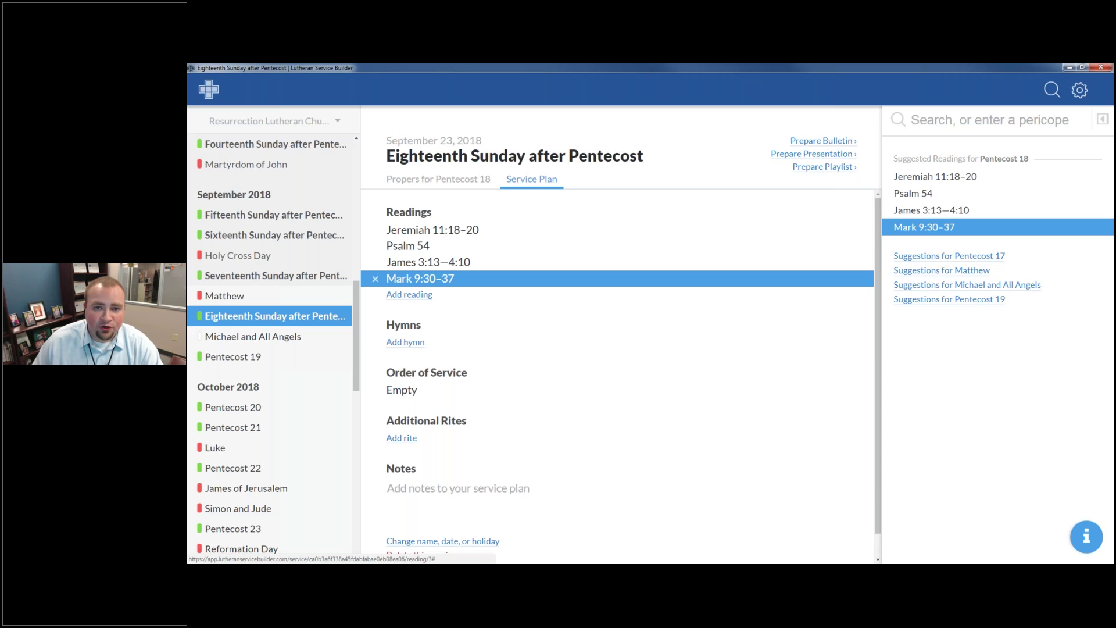
# Add the suggested hymn of the day, 851 Lord of Glory, You Have Bought Us, to the service plan.
pyautogui.click(414, 342)
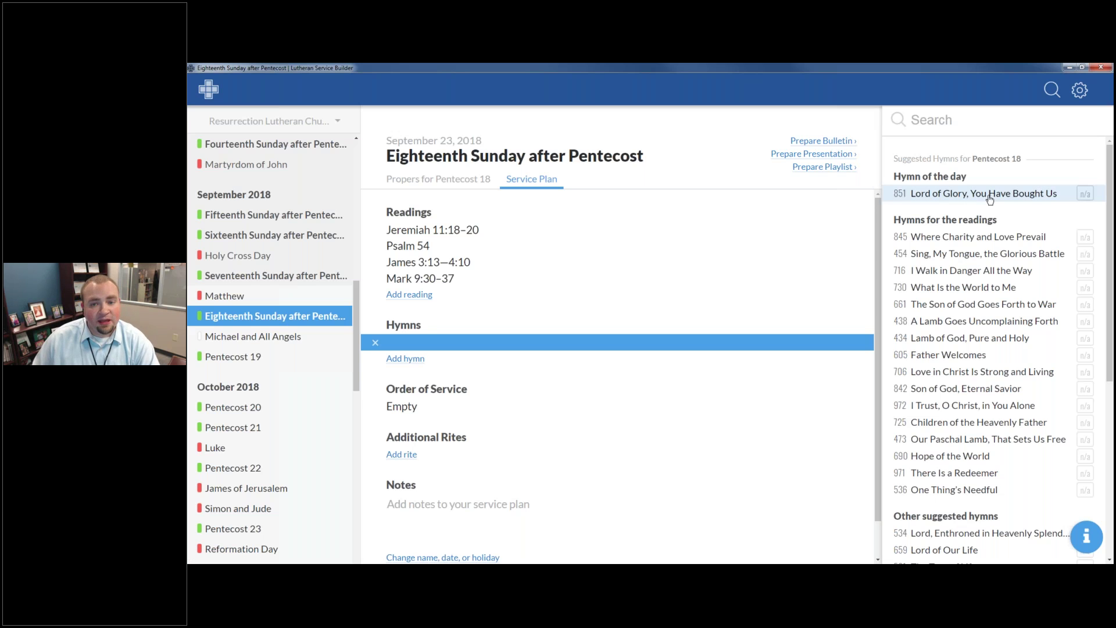
pyautogui.scroll(-1, 998, 204)
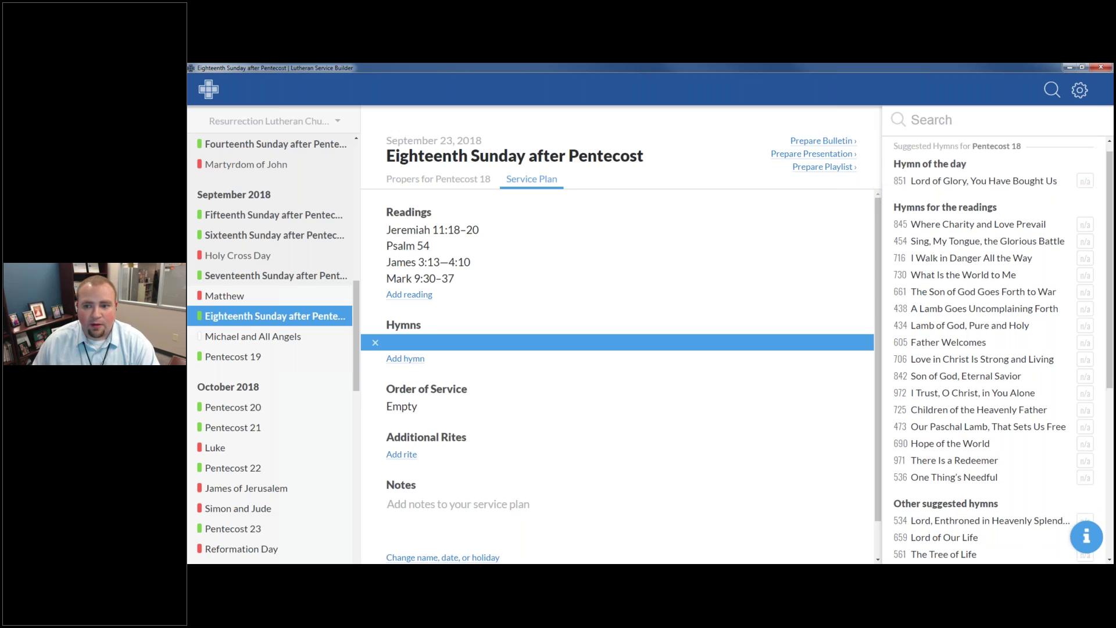
pyautogui.scroll(1, 988, 201)
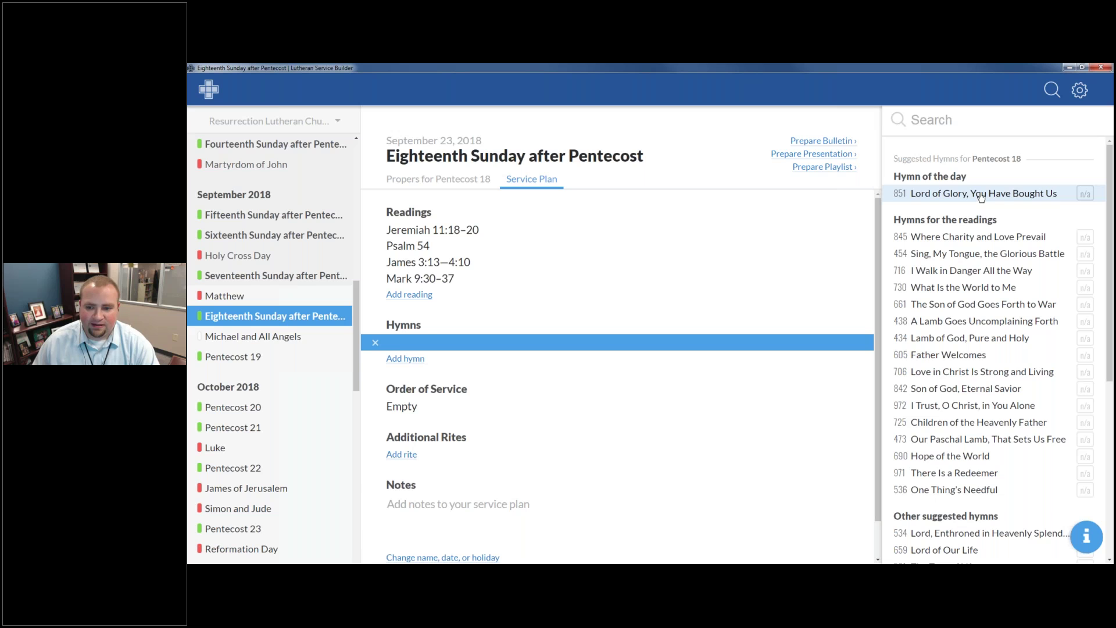
pyautogui.click(979, 195)
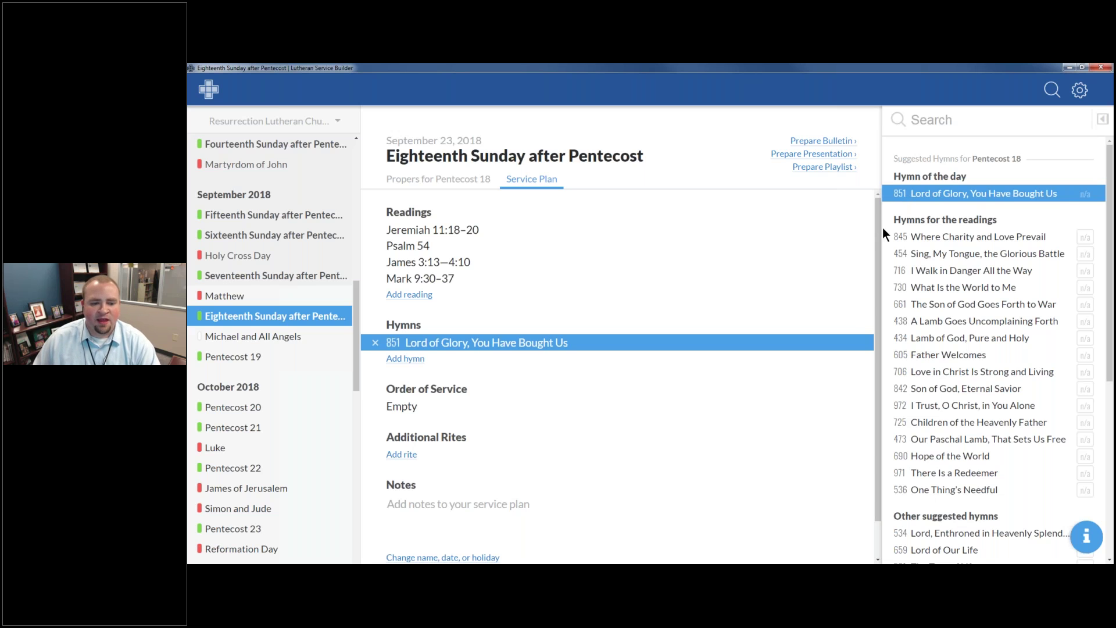
# Add the suggested hymn 845 Where Charity and Love Prevail from the hymns for the readings to the service plan.
pyautogui.click(398, 359)
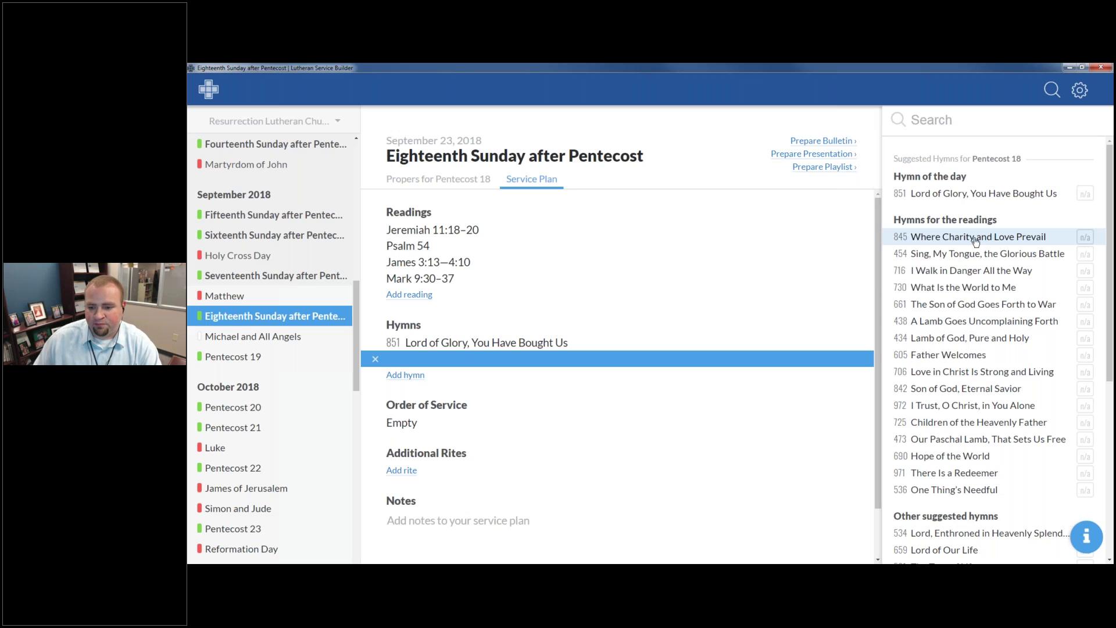
pyautogui.scroll(-4, 959, 295)
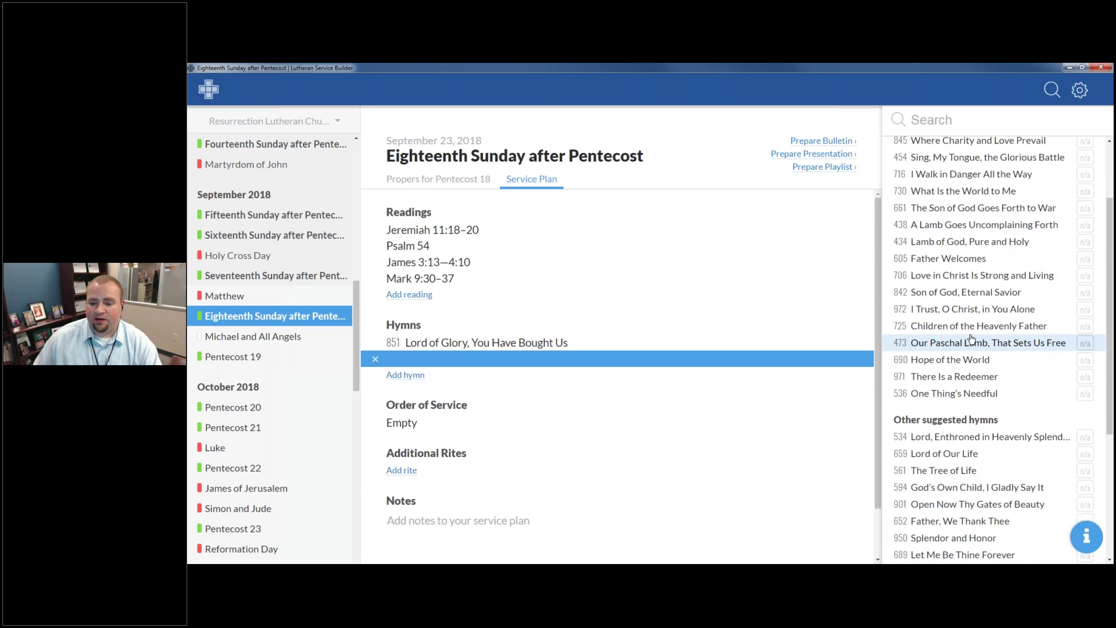
pyautogui.scroll(-3, 947, 348)
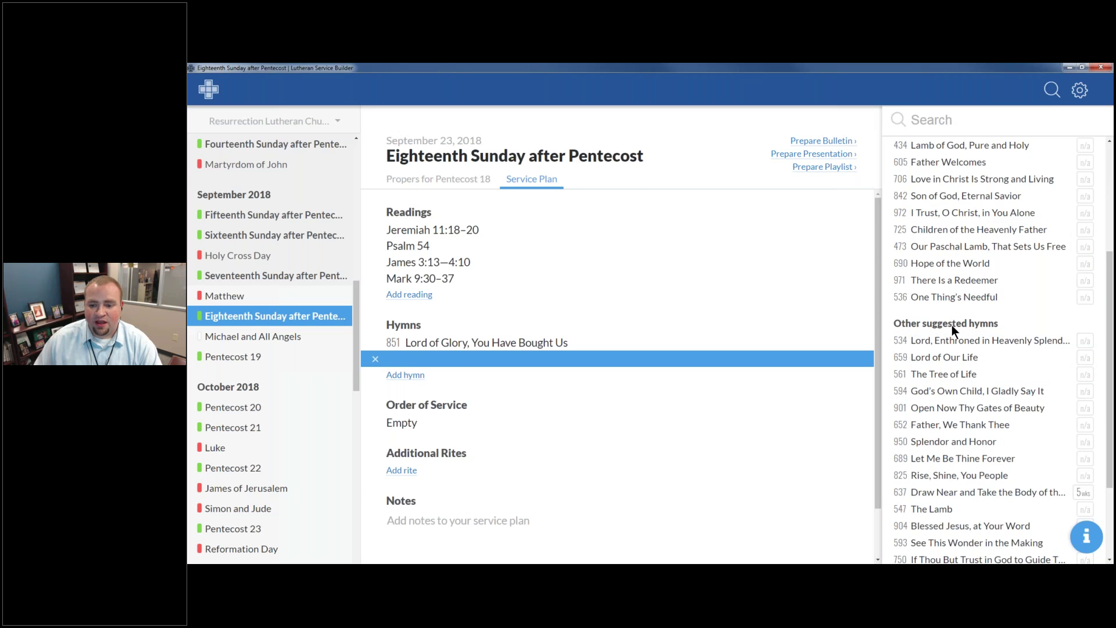
pyautogui.scroll(-4, 951, 325)
pyautogui.scroll(-1, 954, 318)
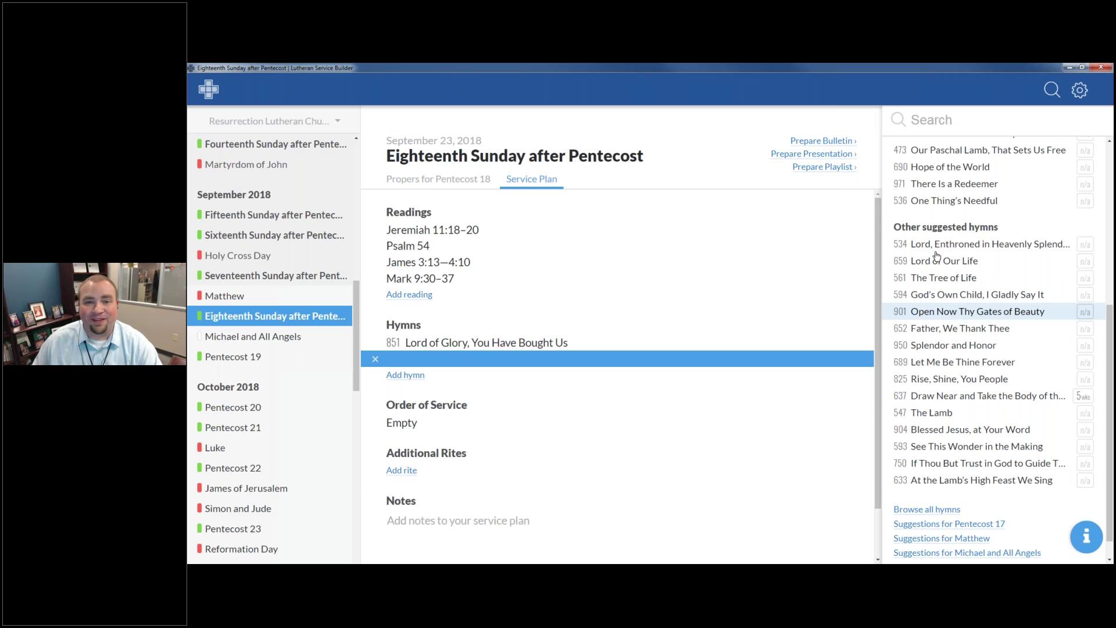
pyautogui.scroll(-1, 959, 287)
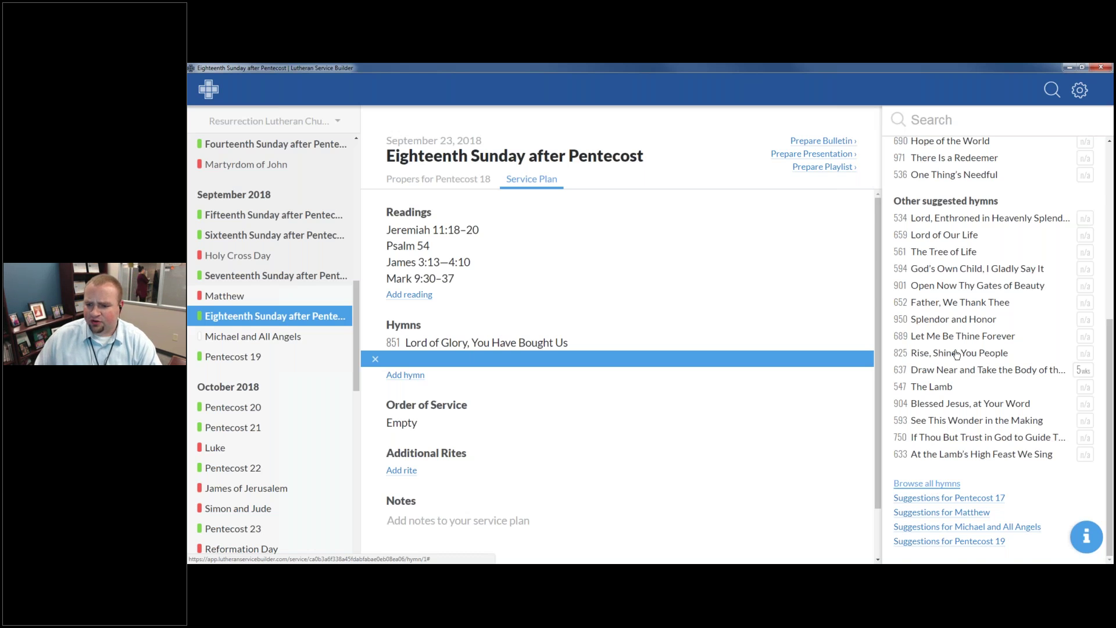
pyautogui.scroll(5, 953, 361)
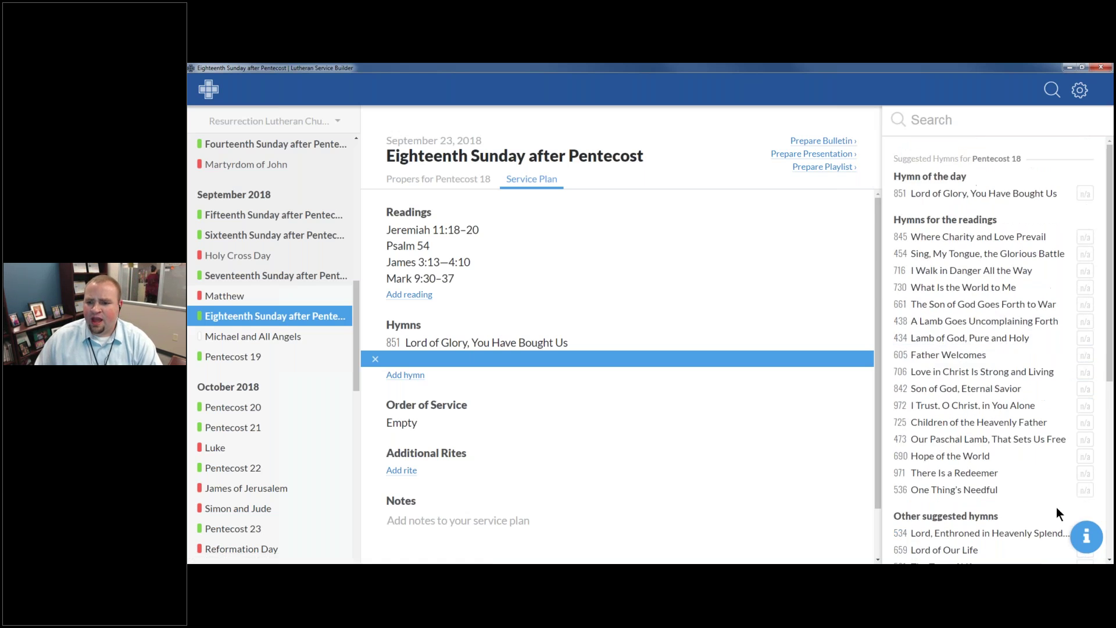
pyautogui.click(938, 239)
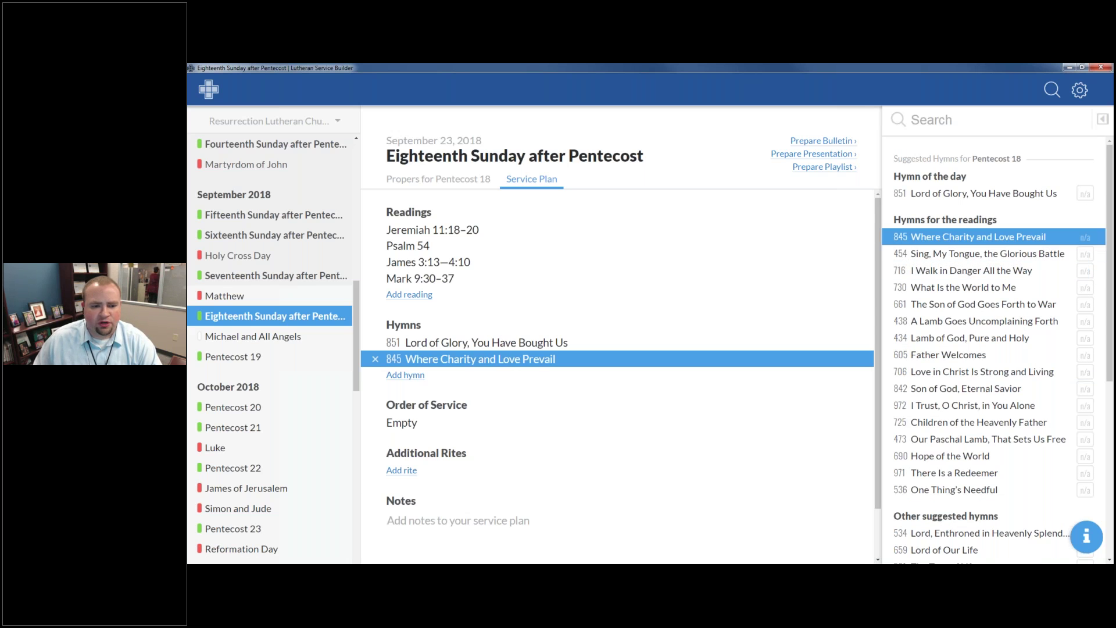
# Add the suggested hymns 730 What Is the World to Me and 594 God's Own Child, I Gladly Say It to the service plan.
pyautogui.click(407, 376)
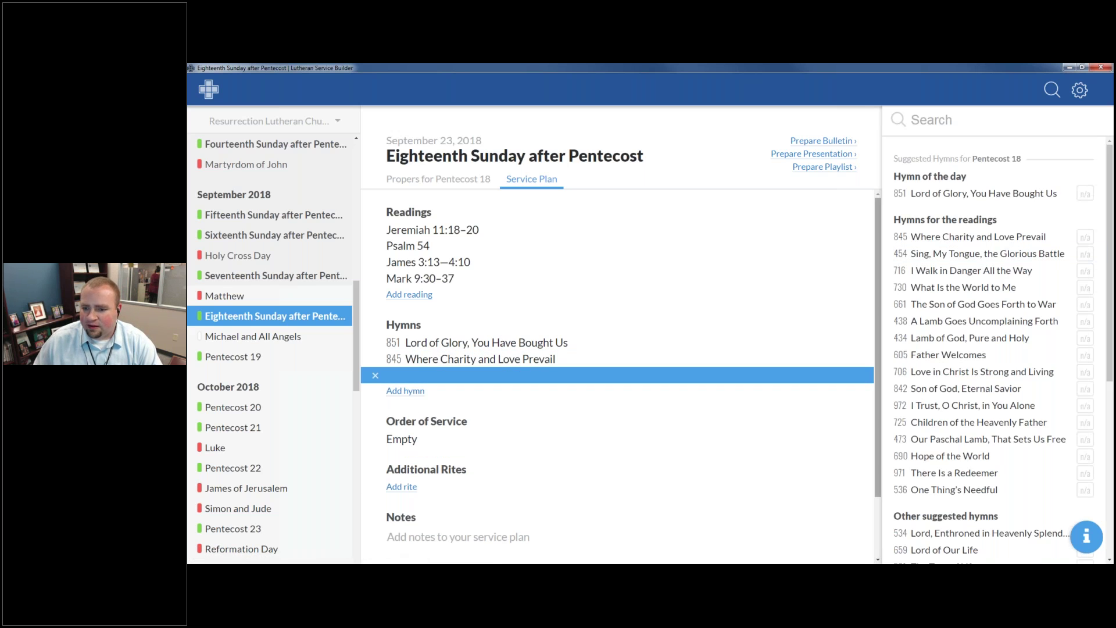
pyautogui.click(965, 287)
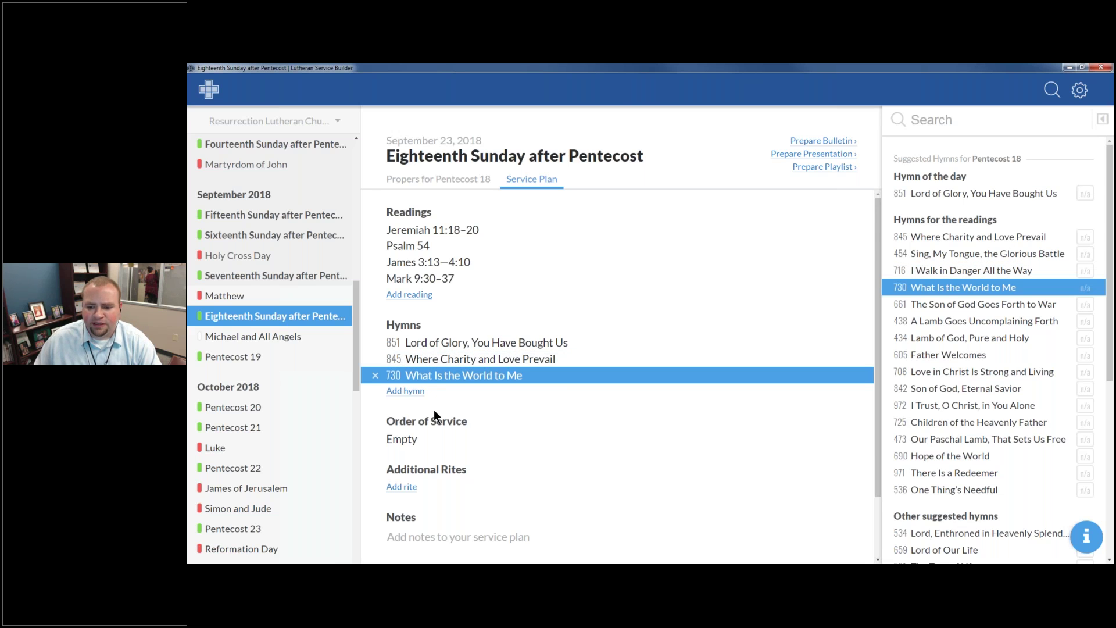
pyautogui.click(425, 396)
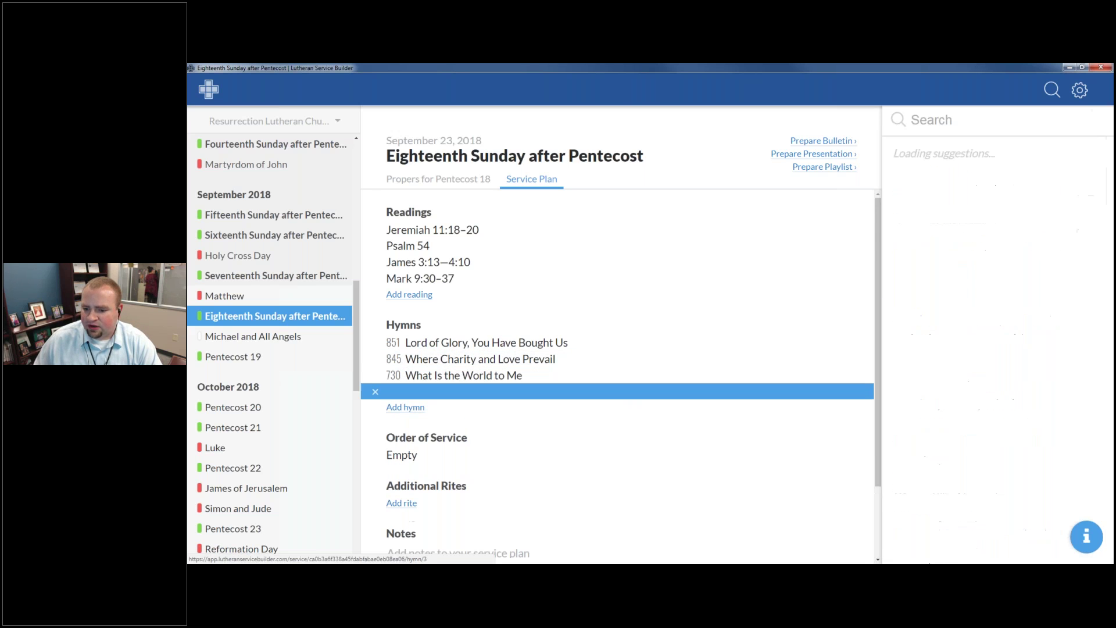
pyautogui.scroll(-3, 978, 431)
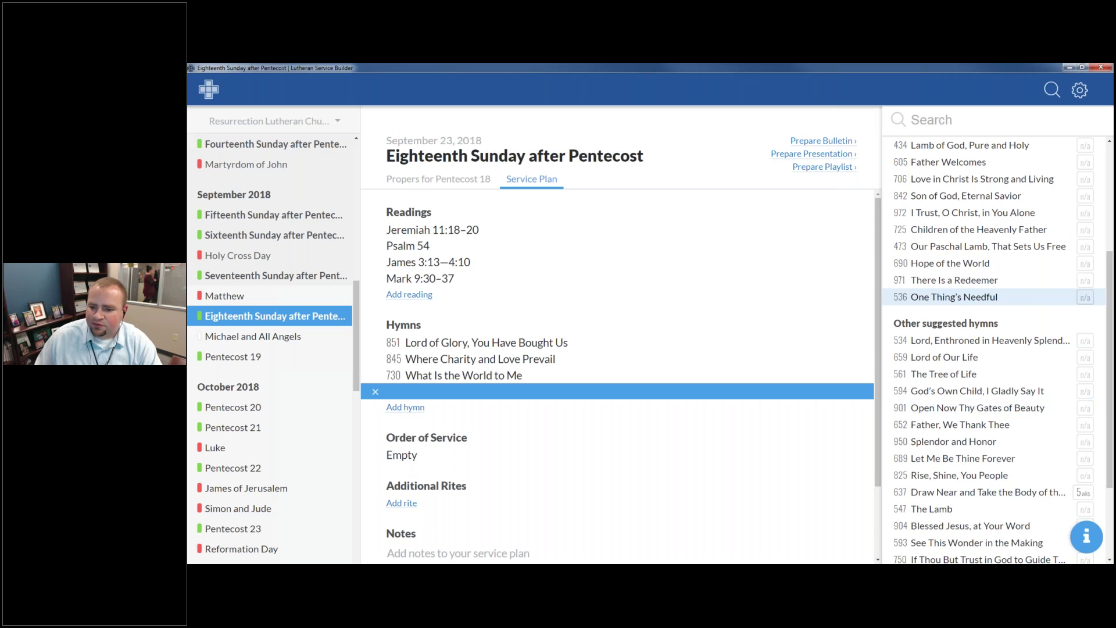
pyautogui.click(1010, 395)
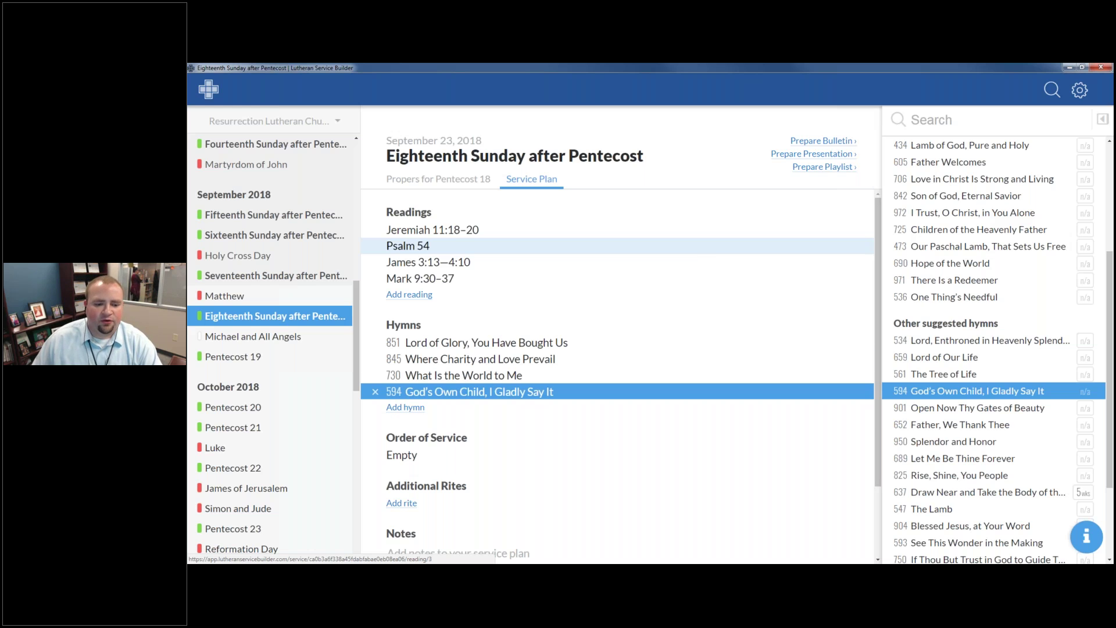
# Set the order of service to Divine Service, Setting One from the Lutheran Service Book.
pyautogui.click(465, 462)
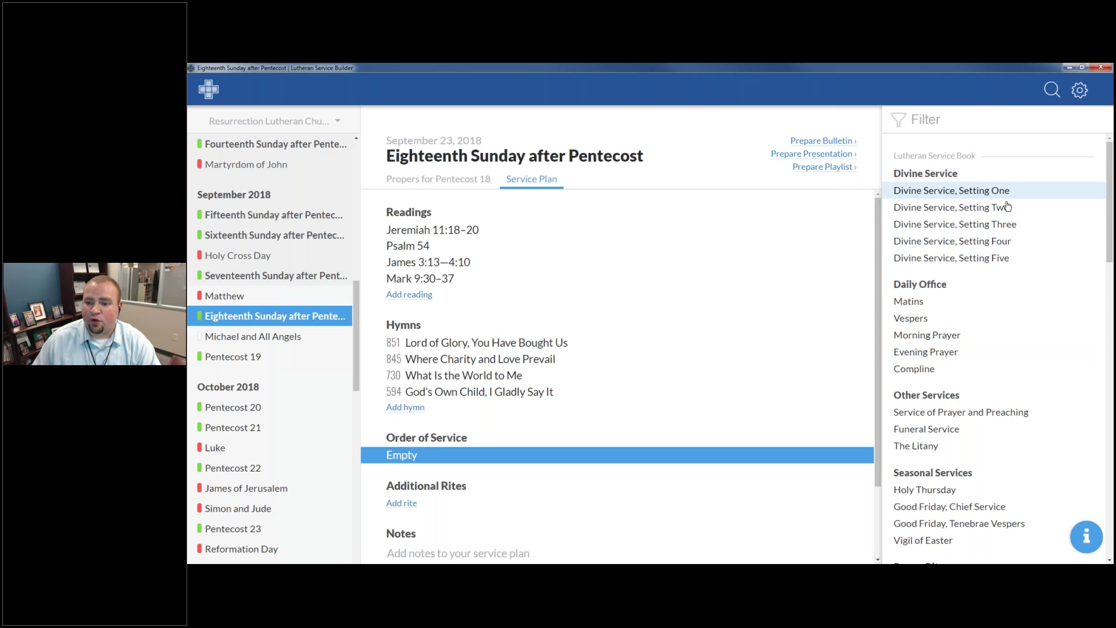
pyautogui.scroll(-1, 930, 285)
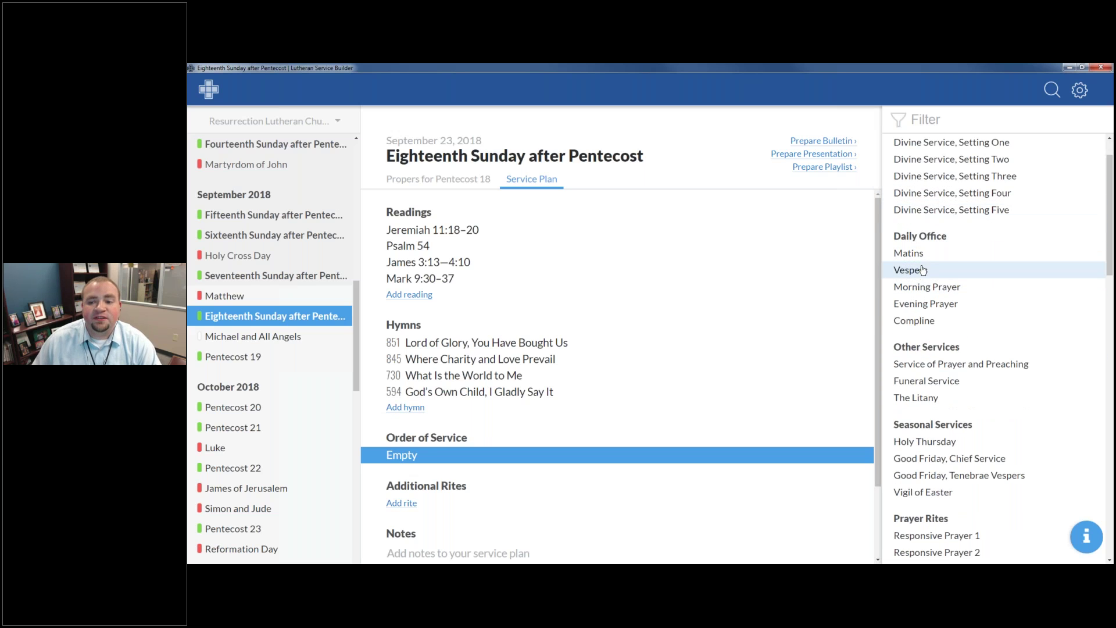
pyautogui.click(939, 270)
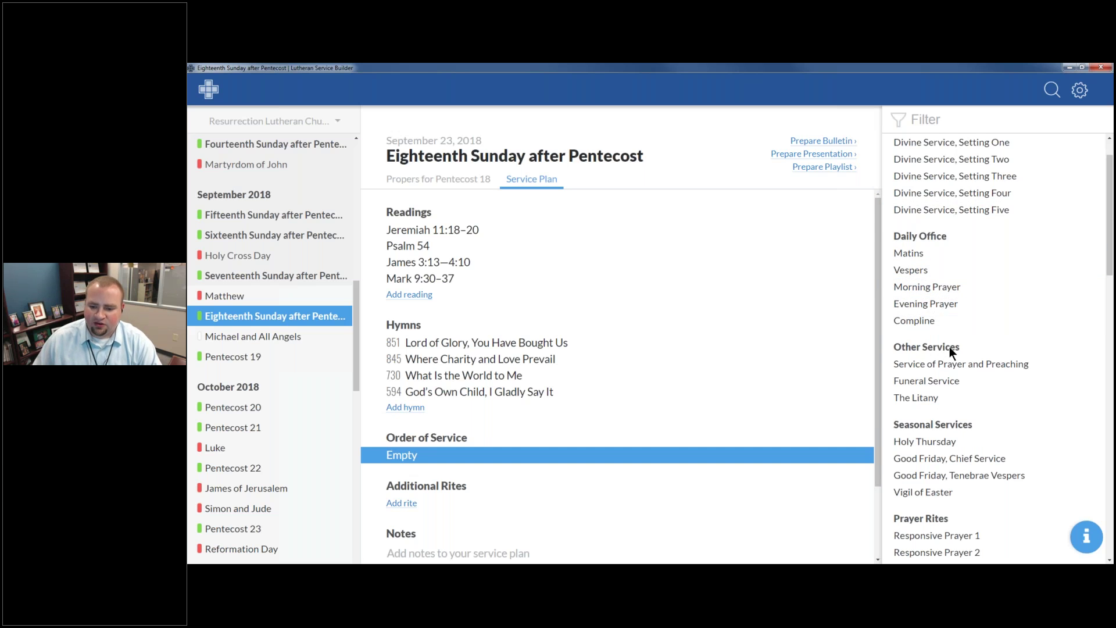
pyautogui.scroll(-1, 956, 407)
pyautogui.scroll(-3, 965, 418)
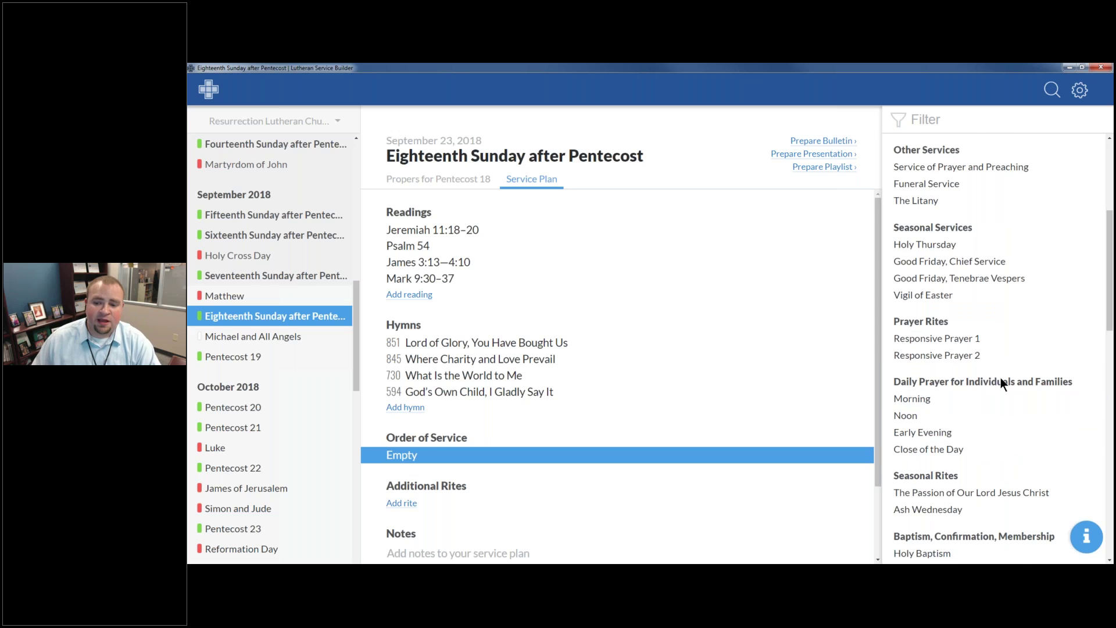
pyautogui.scroll(-3, 999, 378)
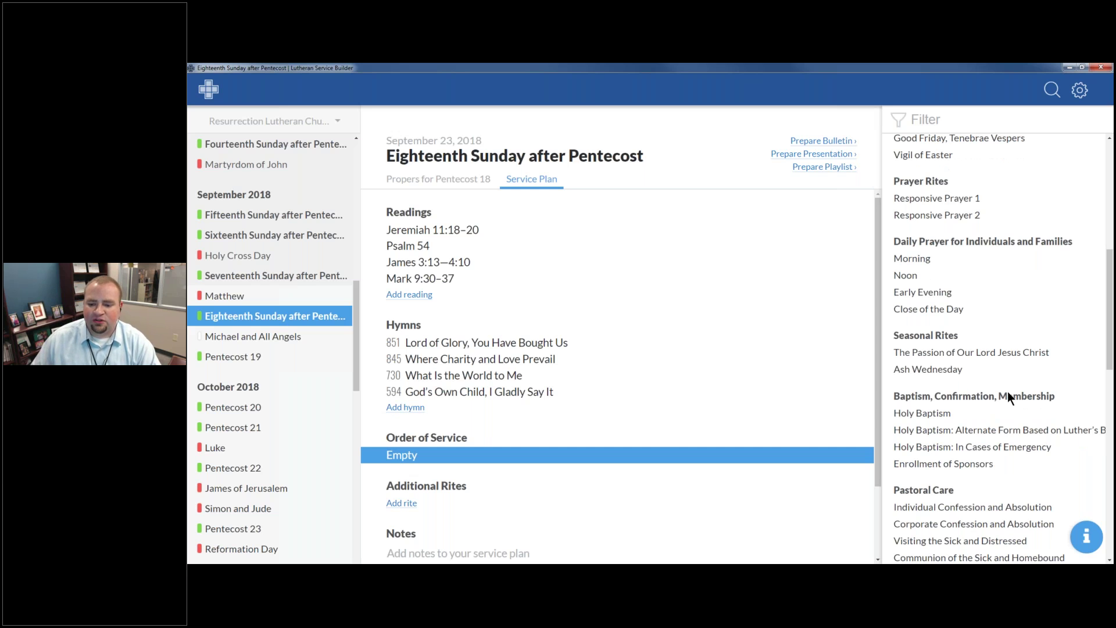
pyautogui.scroll(-1, 1006, 388)
pyautogui.scroll(8, 996, 411)
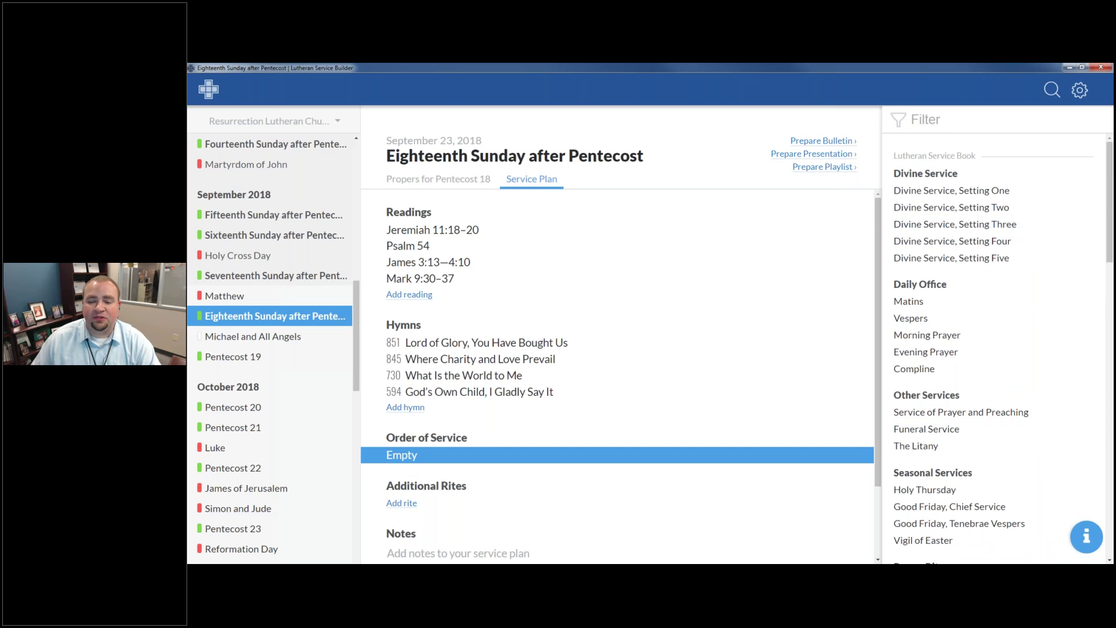
pyautogui.click(968, 194)
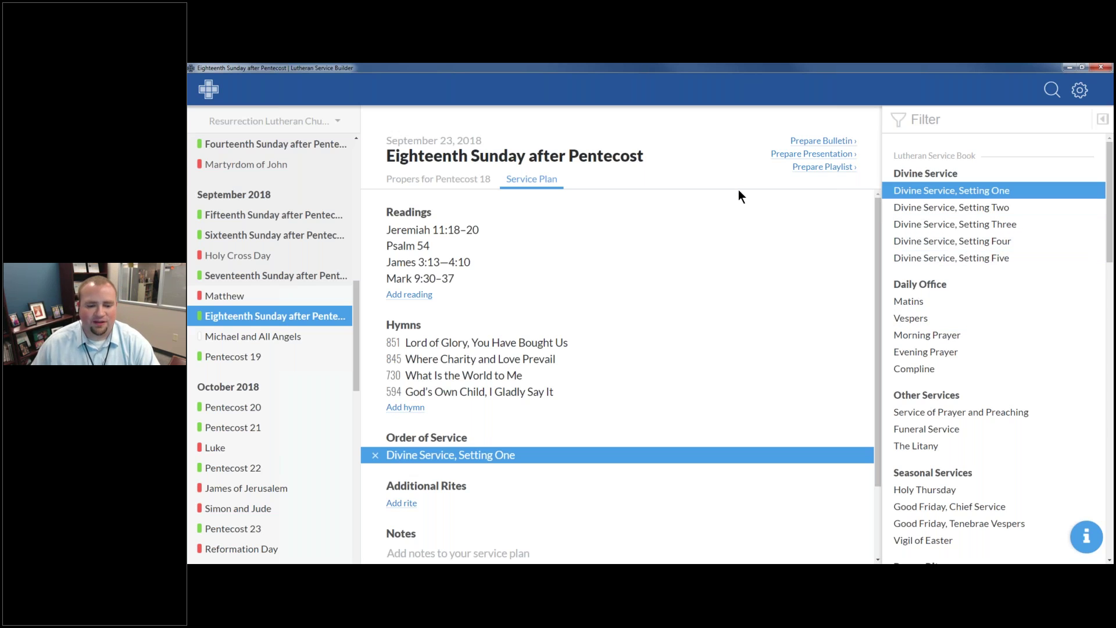
# Add Holy Baptism as an additional rite in the service plan.
pyautogui.scroll(-1, 625, 295)
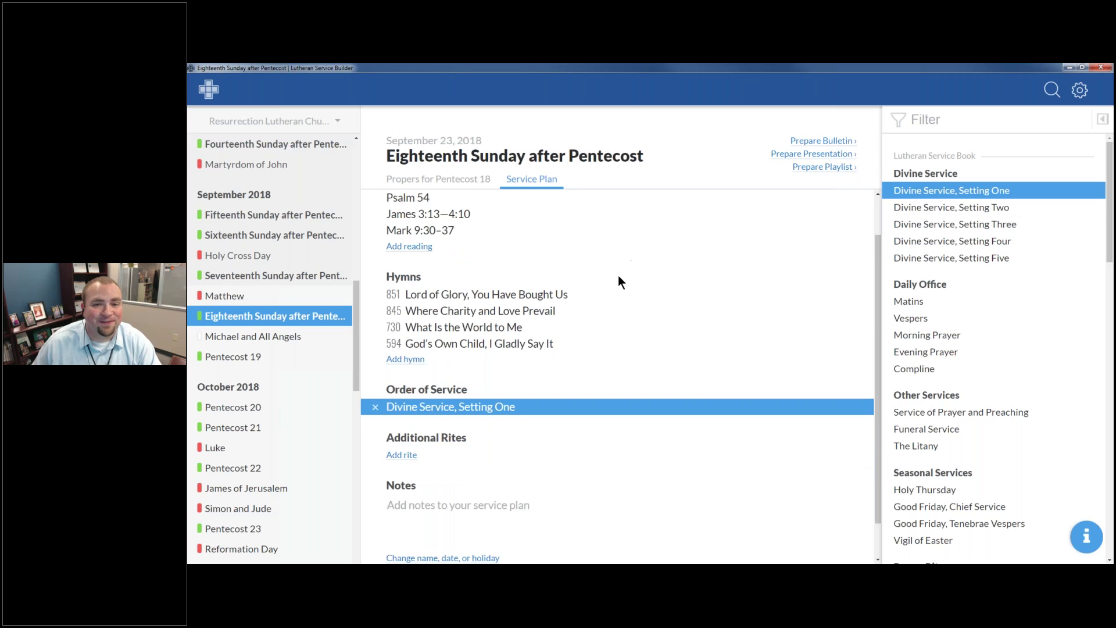
pyautogui.scroll(-1, 619, 274)
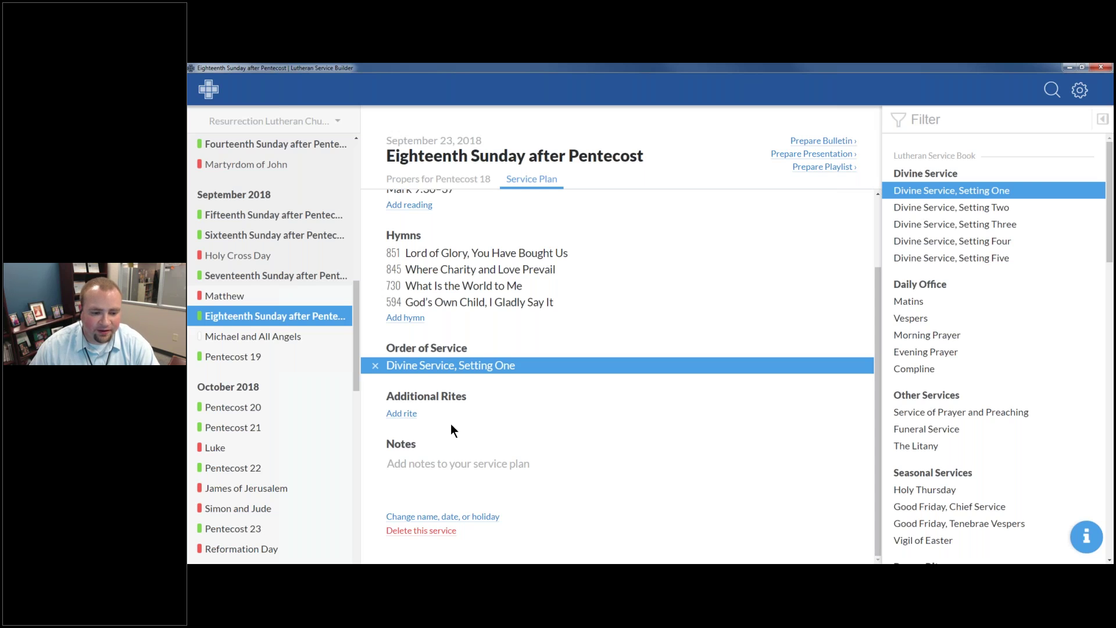
pyautogui.click(416, 414)
pyautogui.click(420, 420)
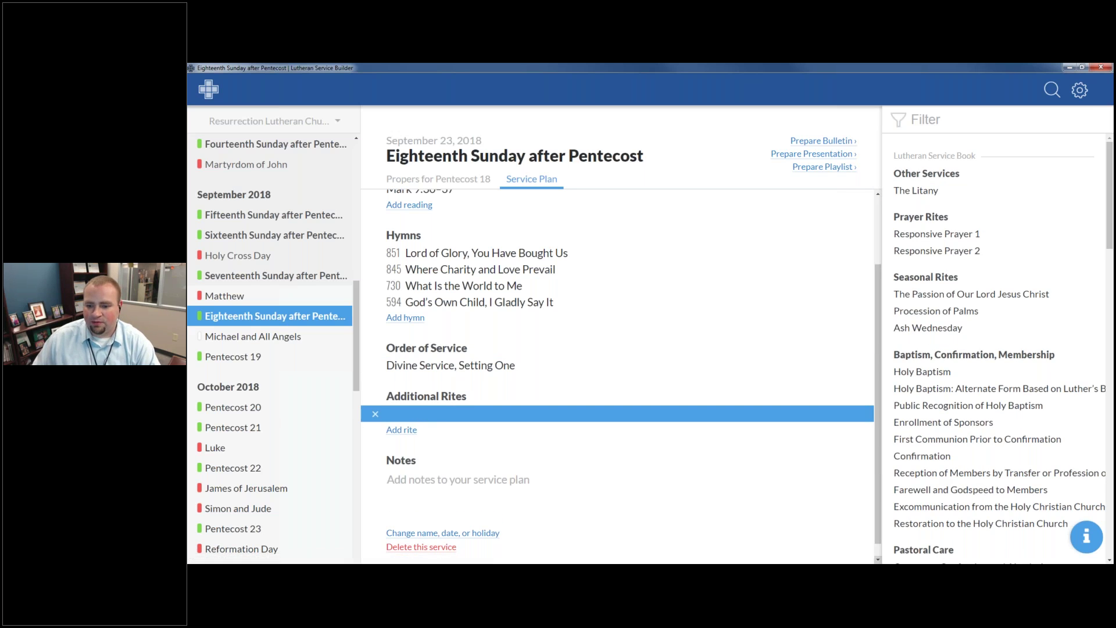
pyautogui.click(893, 370)
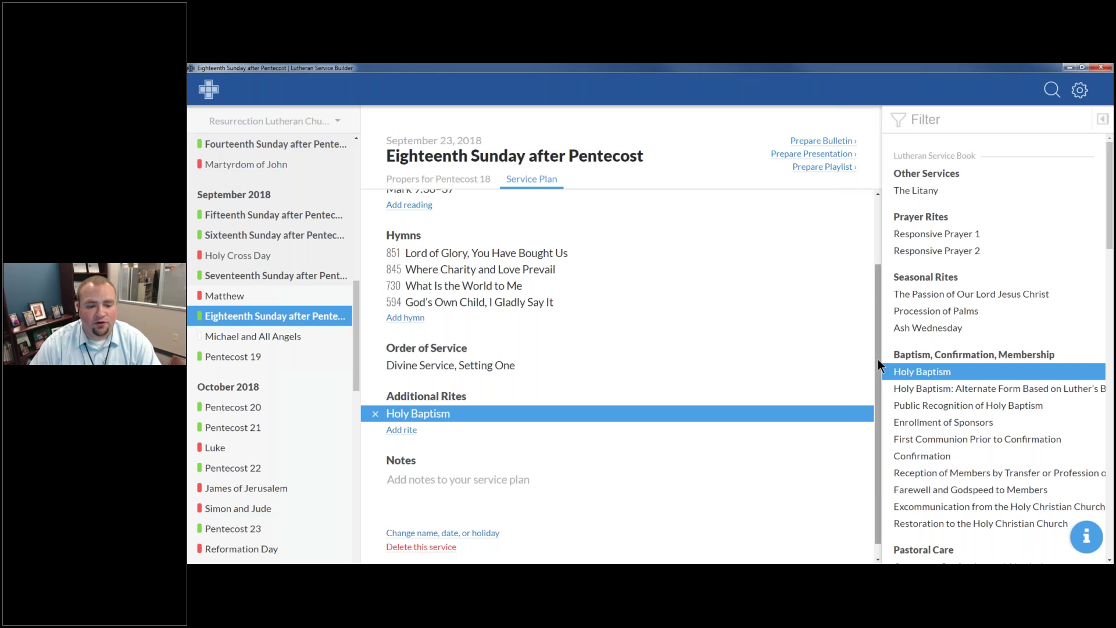
# Enter a service plan note naming the pastor who is preaching and saying the Sunday School choir is singing.
pyautogui.click(507, 511)
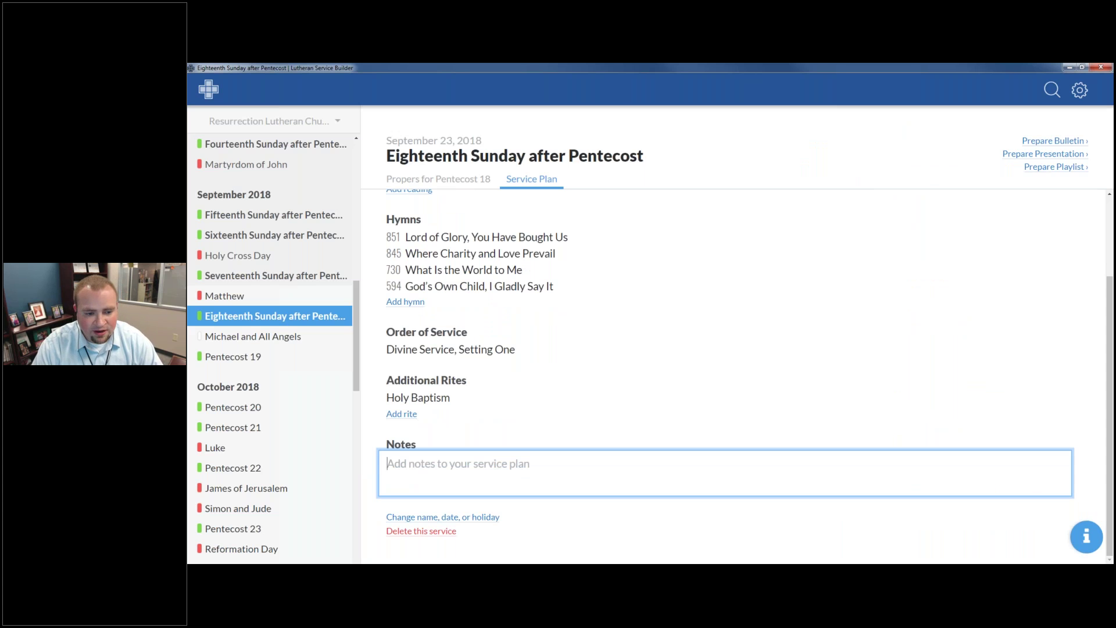
pyautogui.write('Pastor Sm')
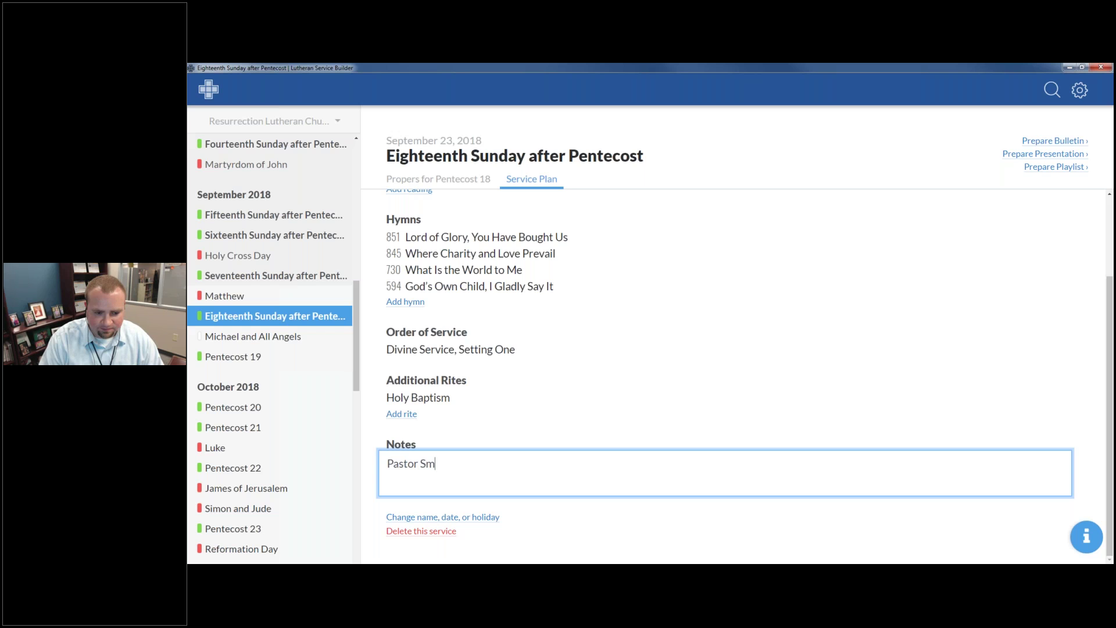
pyautogui.write('ith is preachin')
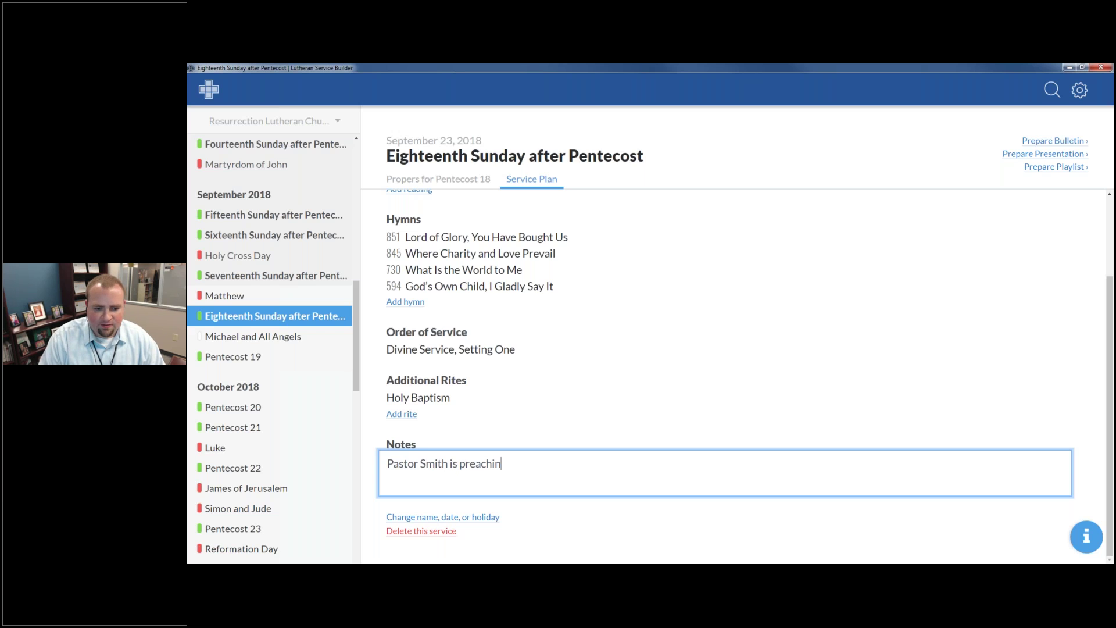
pyautogui.write('g, the Sunday')
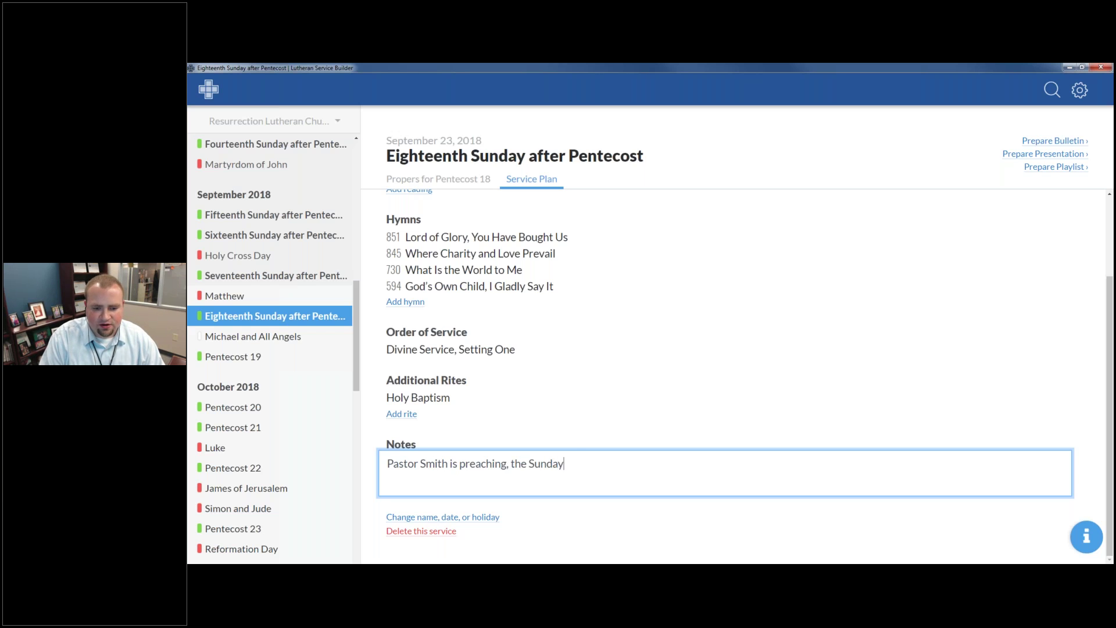
pyautogui.write(' Scholl')
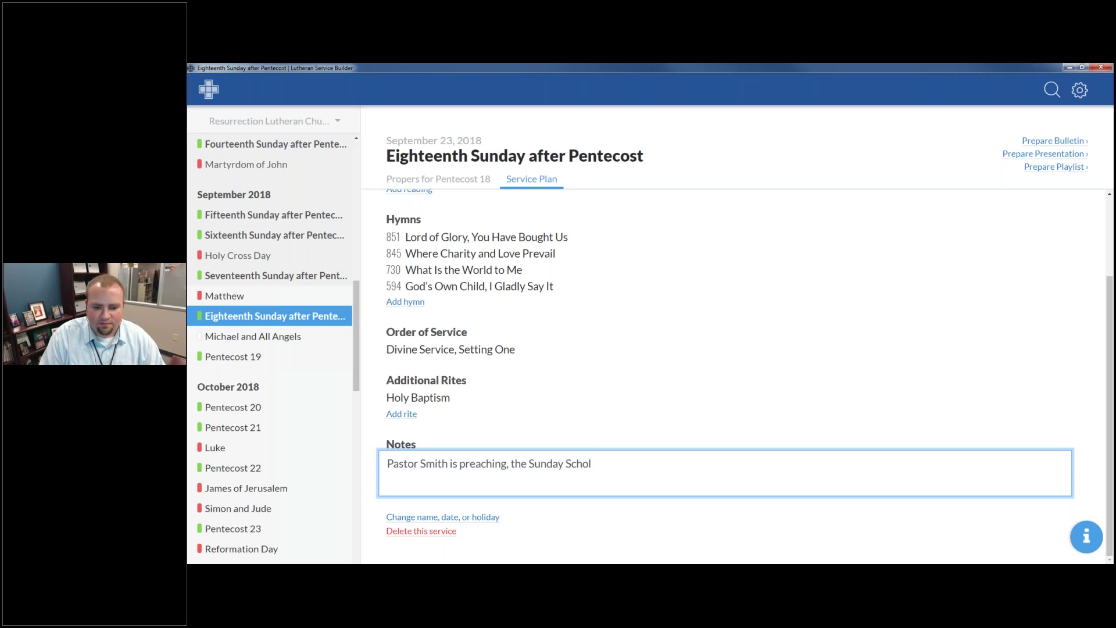
pyautogui.press('BackSpace')
pyautogui.press('BackSpace')
pyautogui.write('ool is')
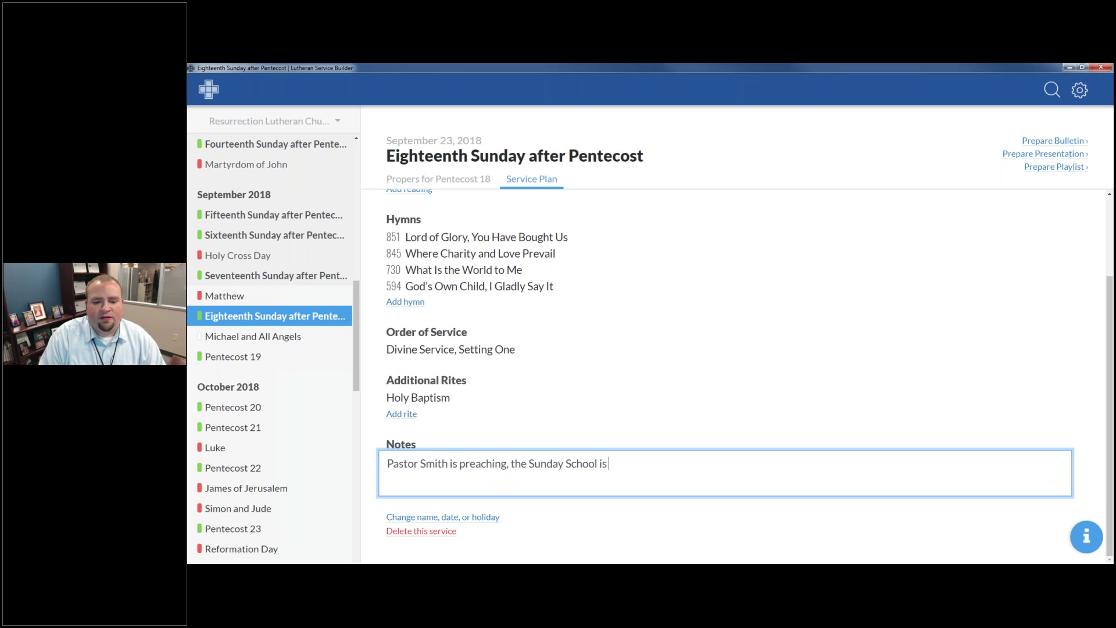
pyautogui.press('BackSpace')
pyautogui.press('BackSpace')
pyautogui.write('choir is singing')
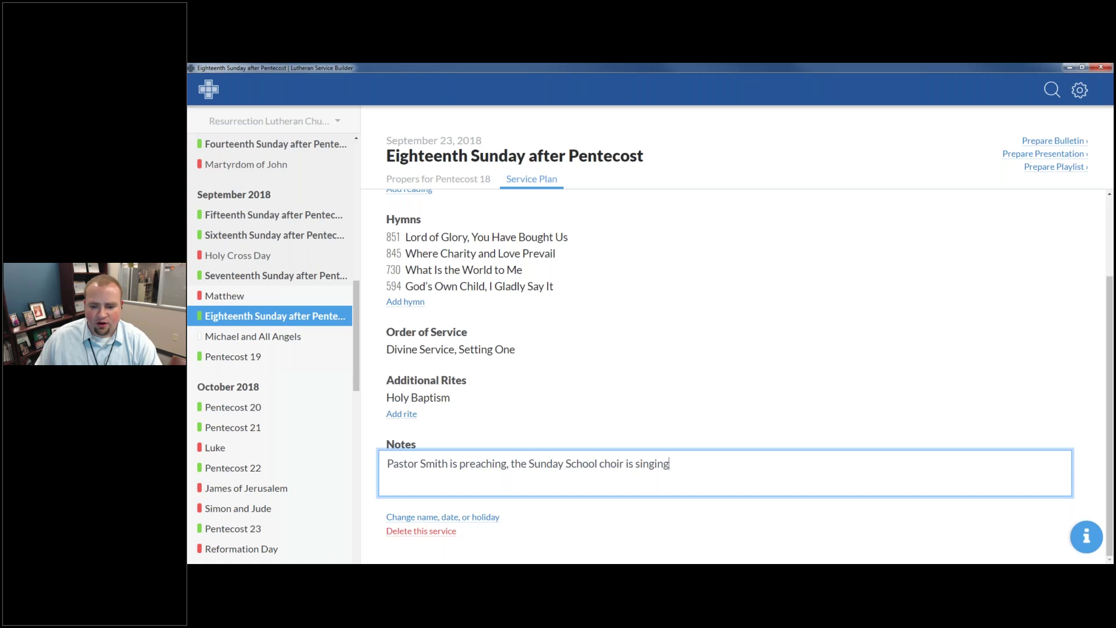
pyautogui.click(674, 431)
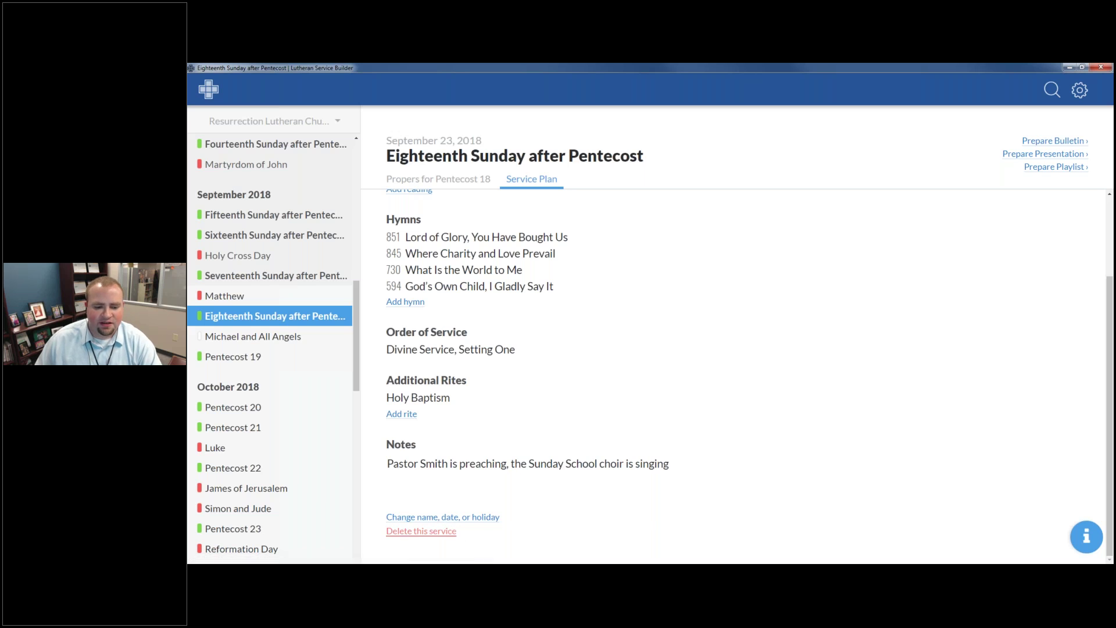
# Open the service's name, date and holiday settings and review the nearby holidays and occasions available for the service.
pyautogui.click(492, 523)
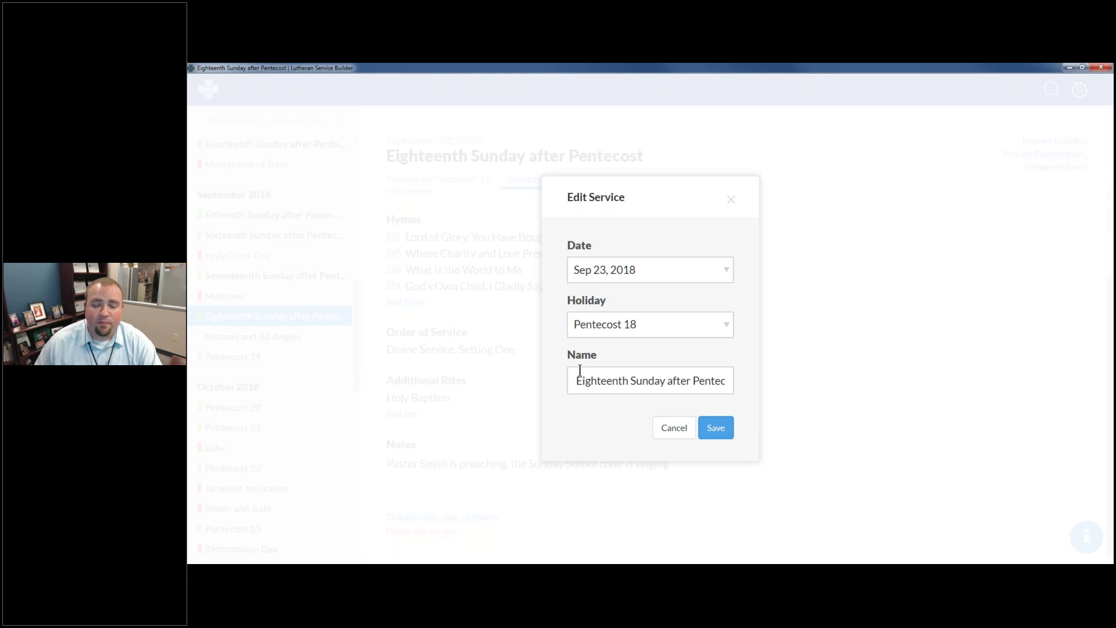
pyautogui.click(723, 324)
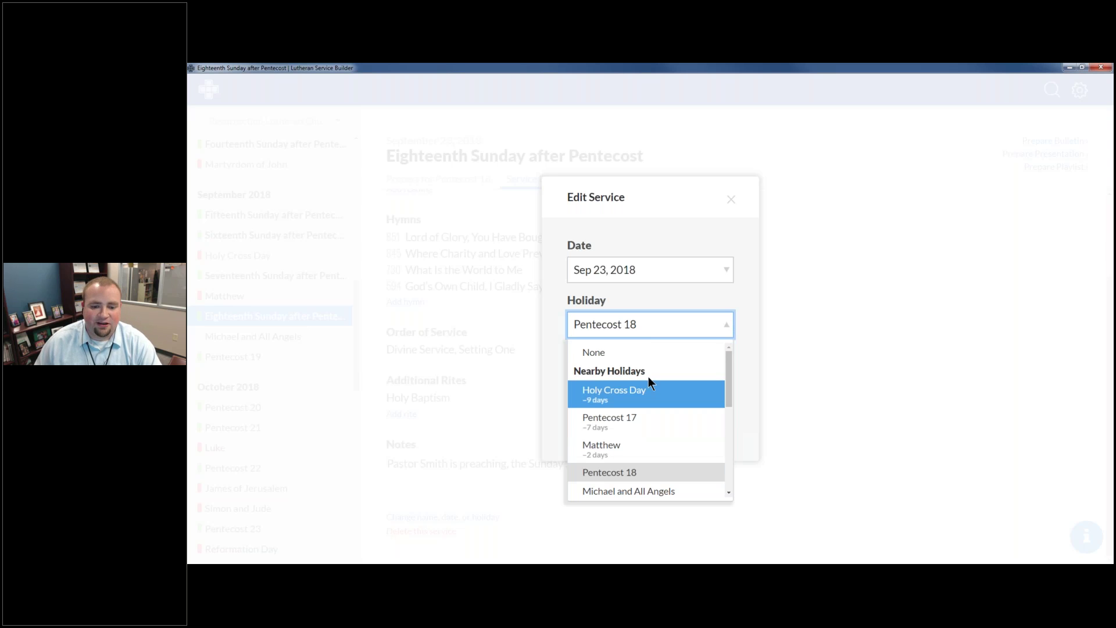
pyautogui.scroll(-3, 657, 442)
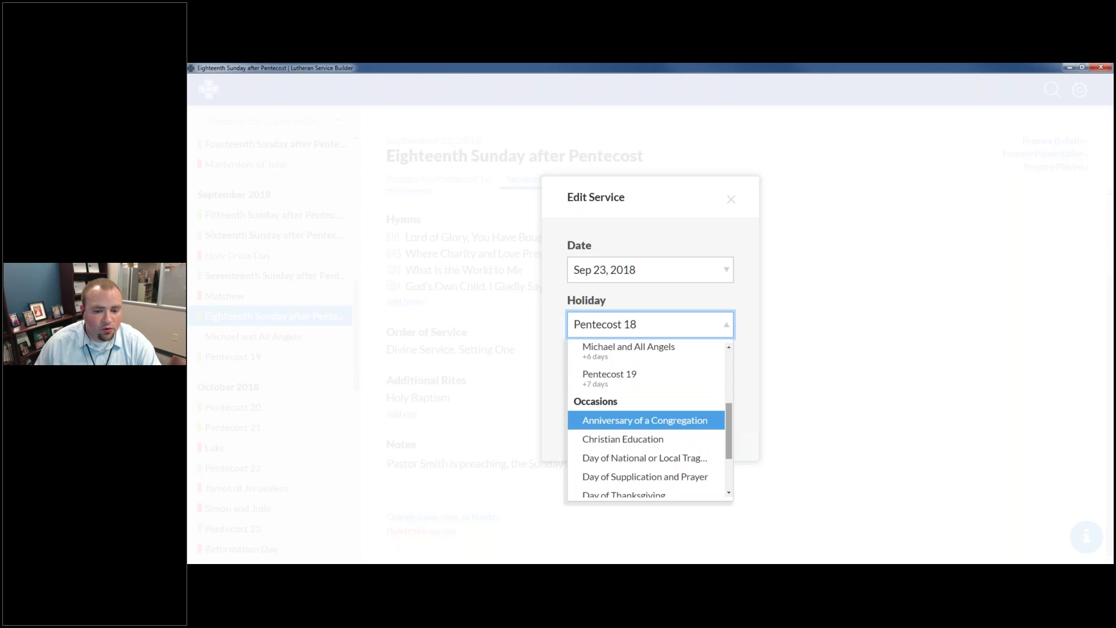
pyautogui.scroll(-3, 697, 454)
pyautogui.click(746, 311)
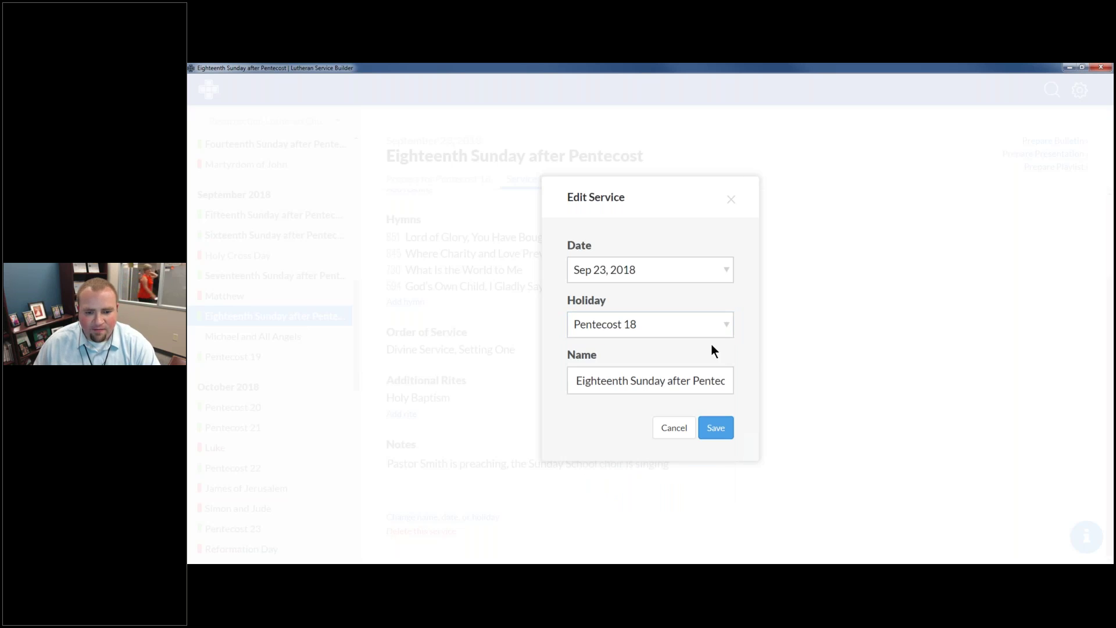
# Change the service's name to "18th Sunday after Pentecost" and save the service settings.
pyautogui.doubleClick(604, 381)
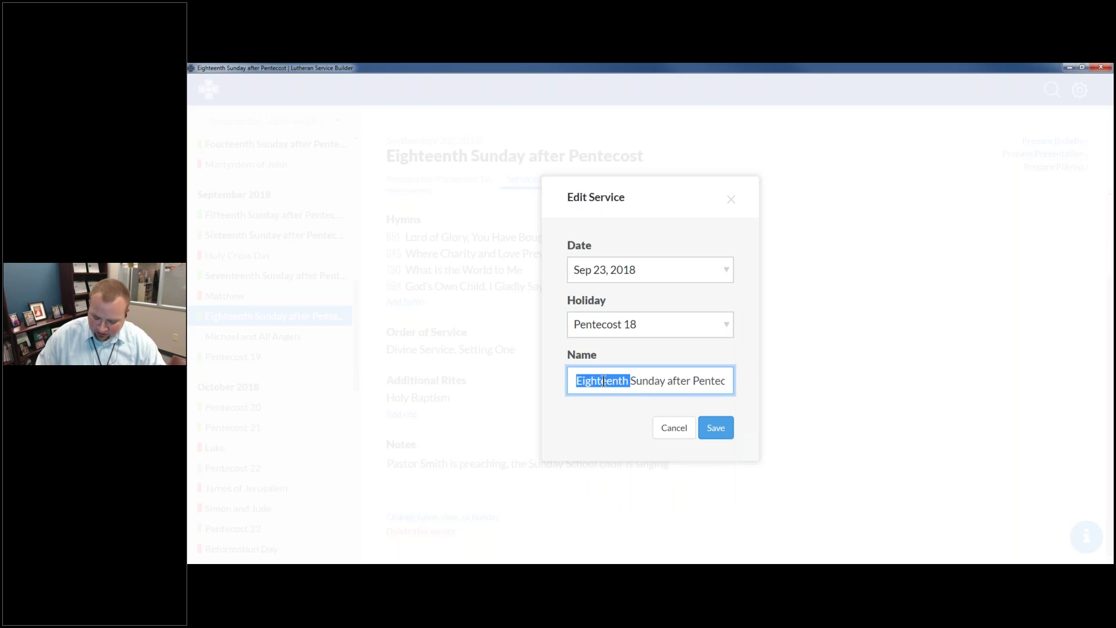
pyautogui.write('18th')
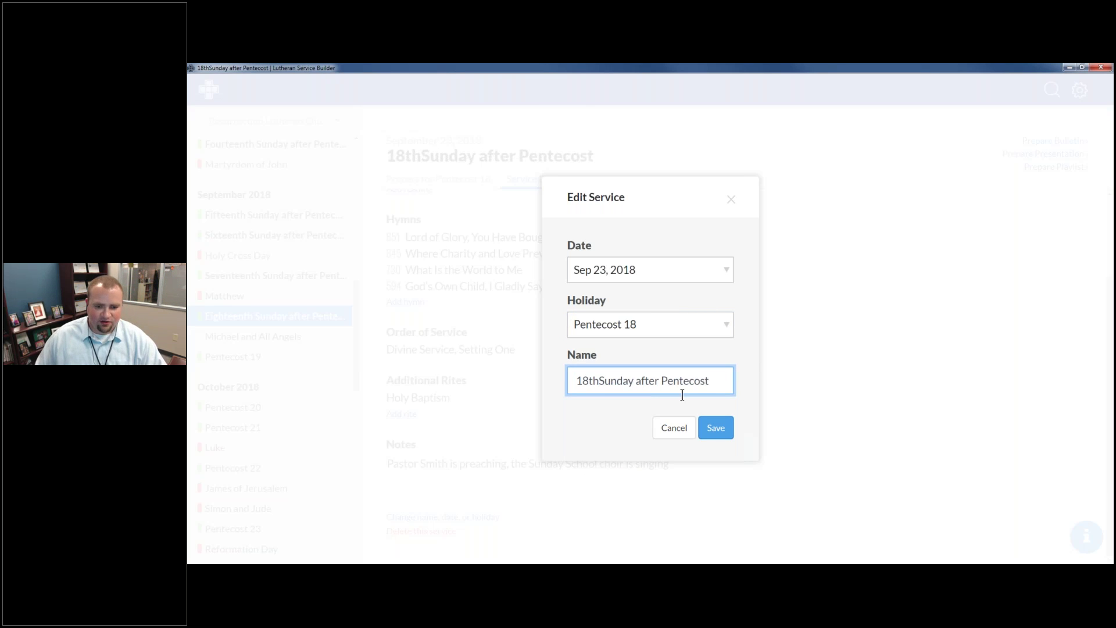
pyautogui.click(714, 428)
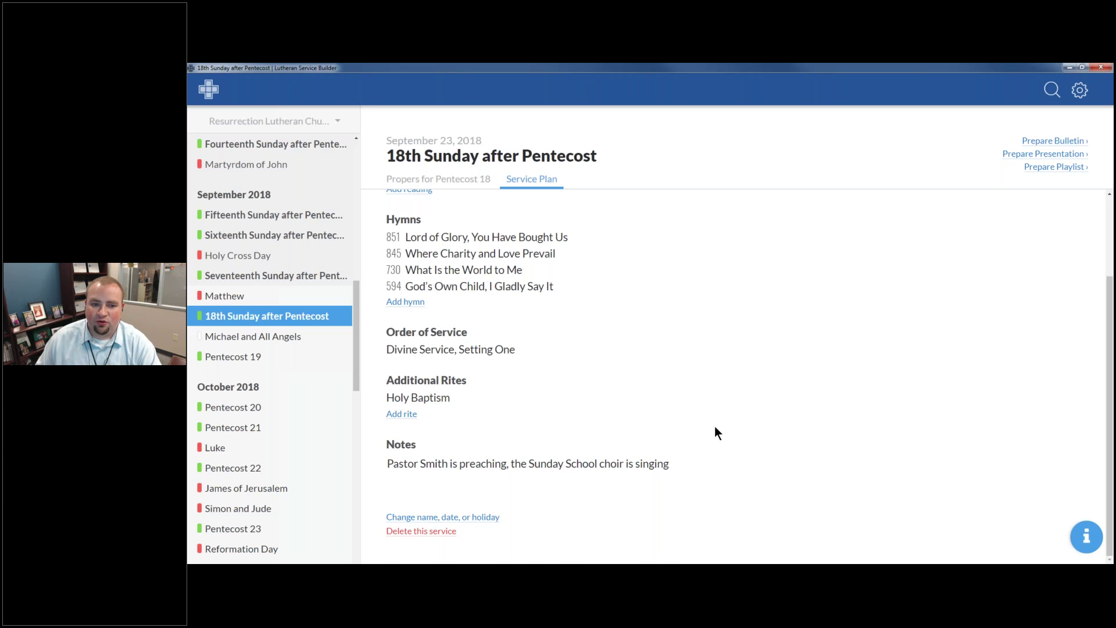
# Start preparing the service's bulletin and examine its Confession and Absolution heading, Hymn of Invocation and sign-of-the-cross rubric.
pyautogui.scroll(2, 715, 428)
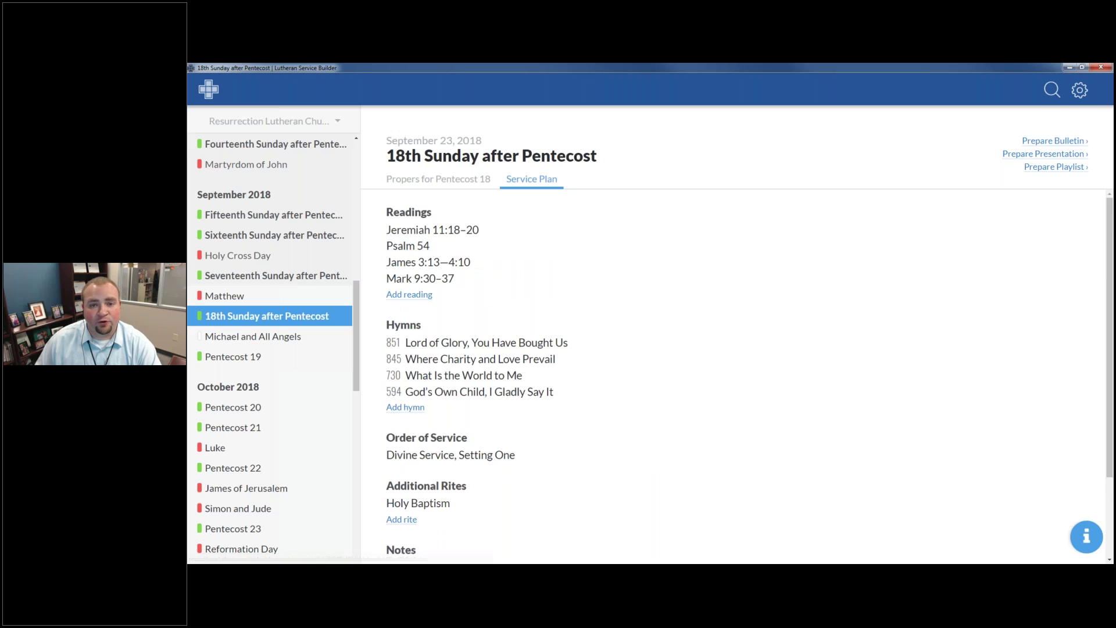
pyautogui.click(1055, 141)
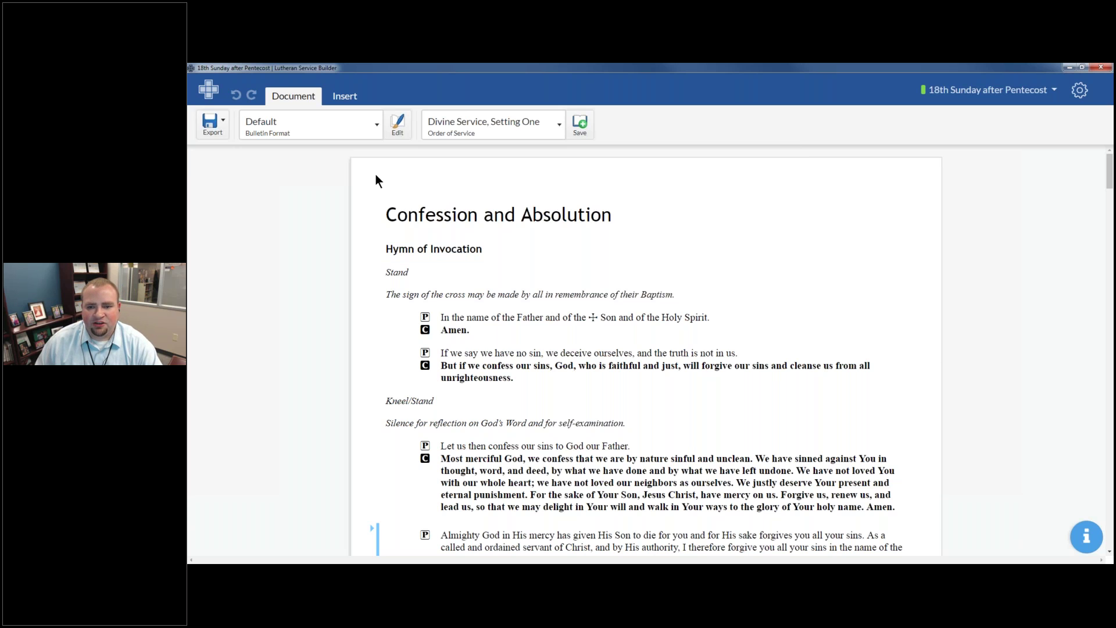
pyautogui.scroll(-1, 877, 333)
pyautogui.scroll(-3, 843, 333)
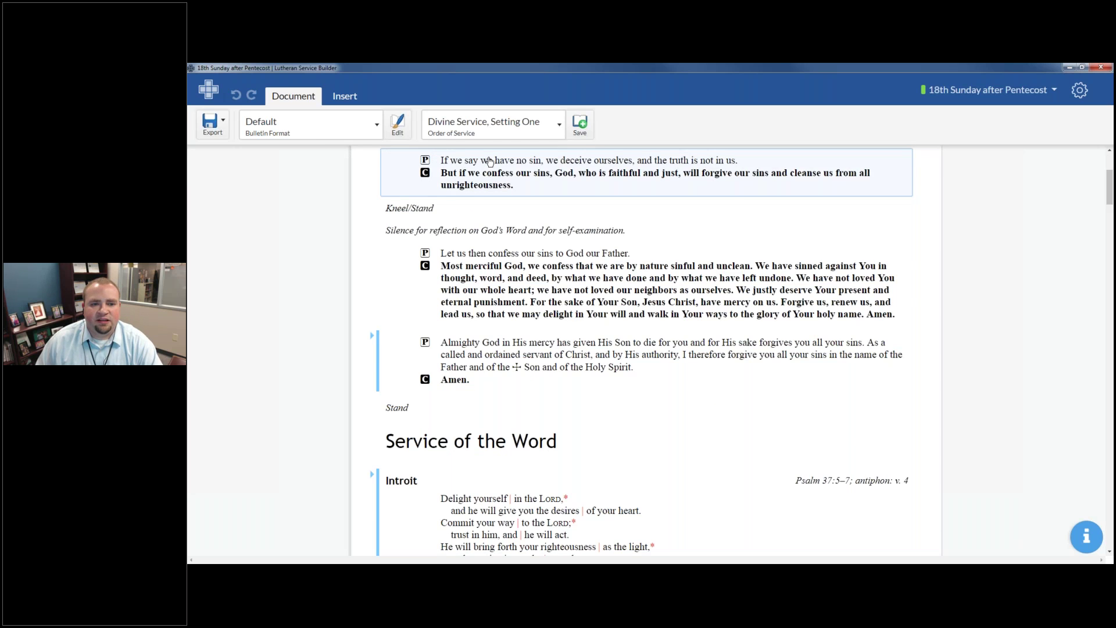
pyautogui.scroll(4, 489, 160)
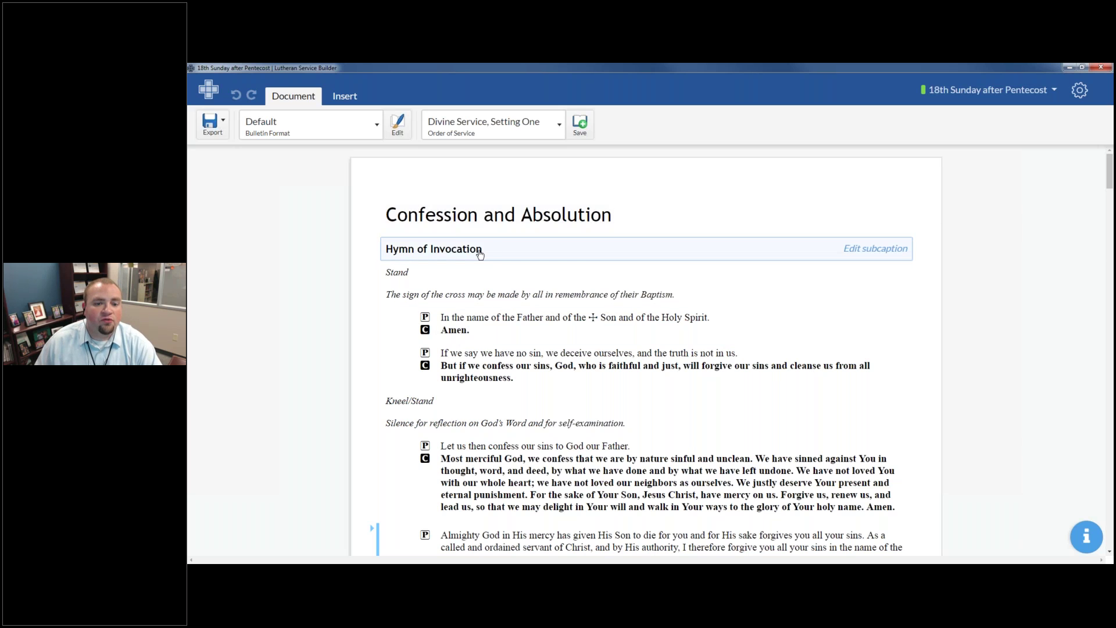
pyautogui.click(523, 211)
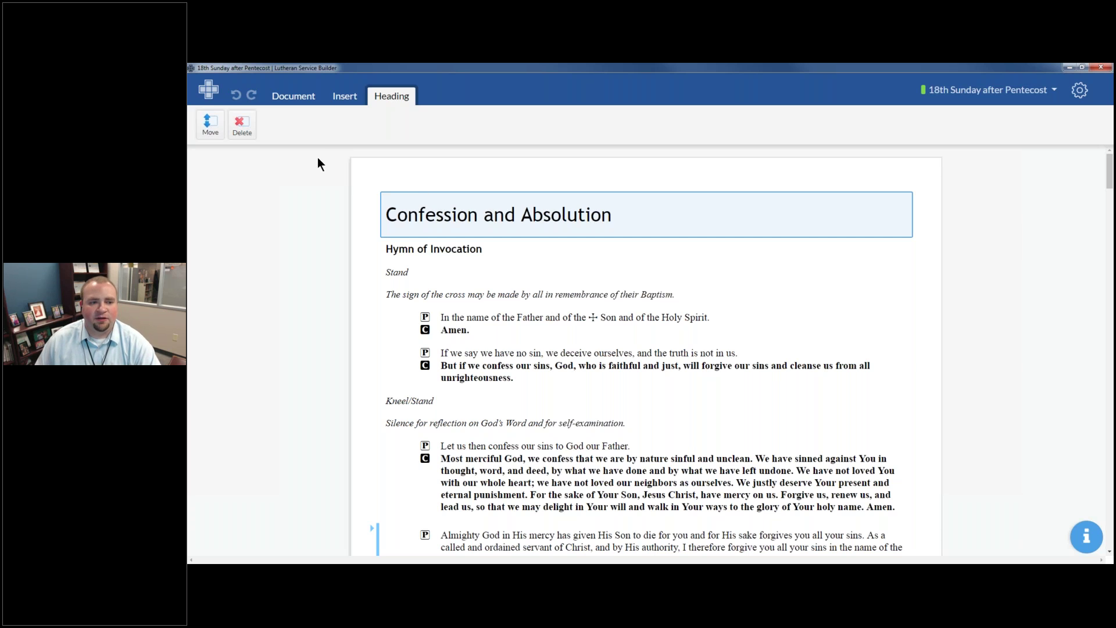
pyautogui.click(439, 251)
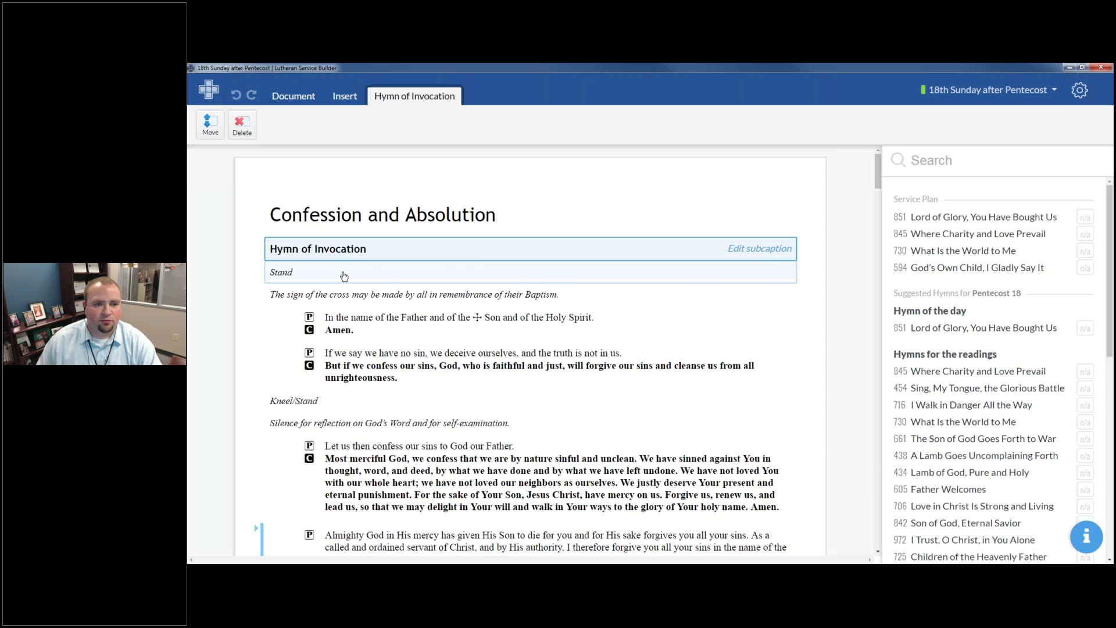
pyautogui.click(349, 292)
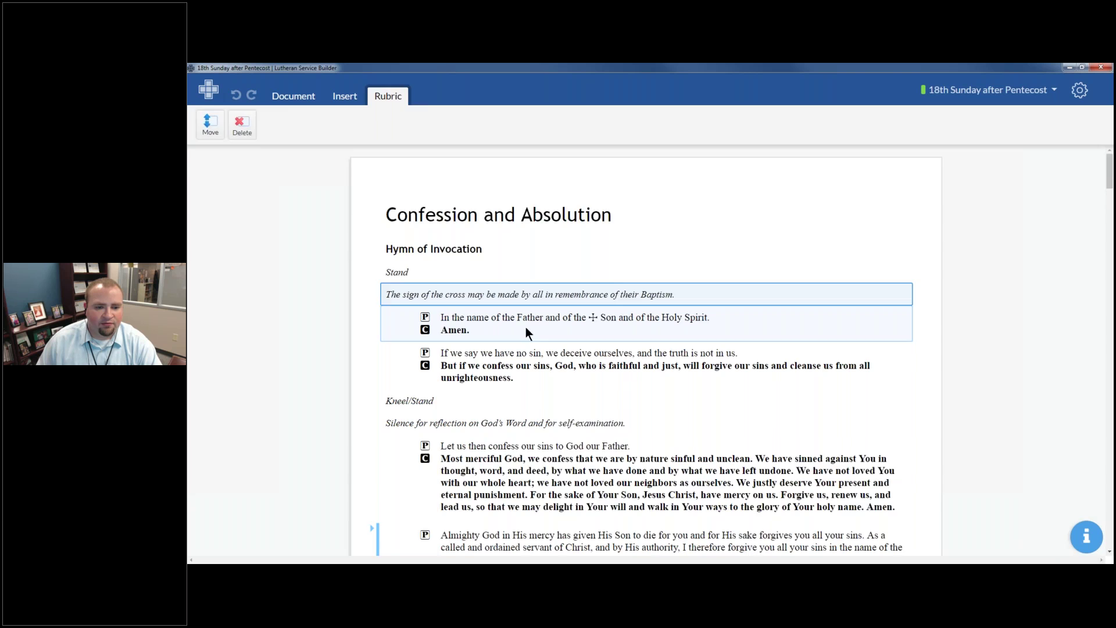
# Turn on the captions of the Invocation and the Exhortation and hide the text of both elements.
pyautogui.click(526, 326)
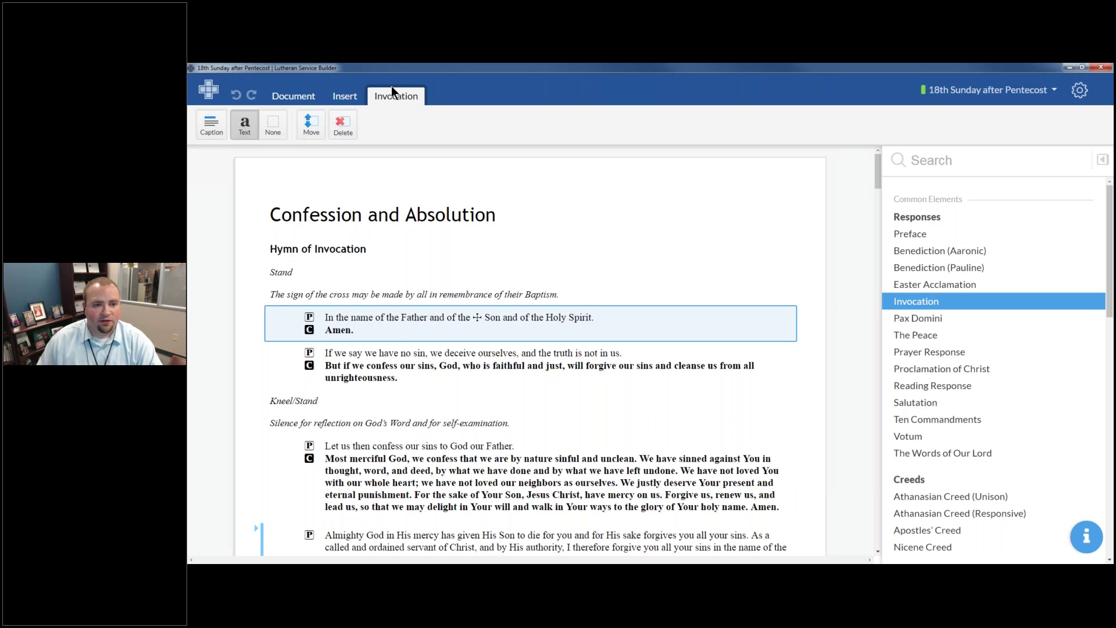
pyautogui.click(211, 123)
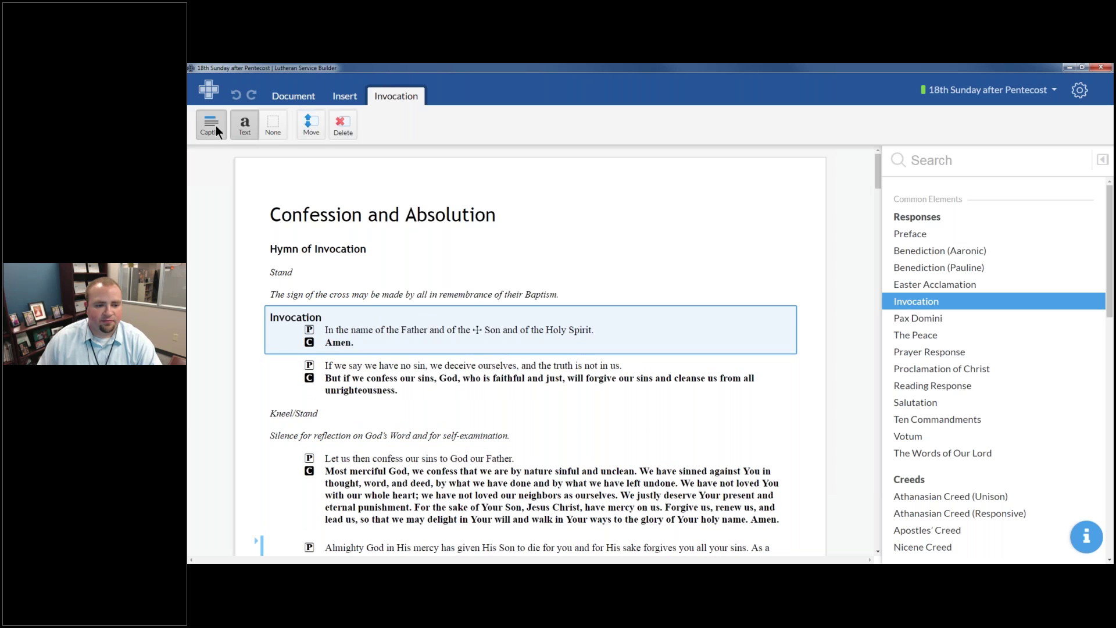
pyautogui.click(279, 120)
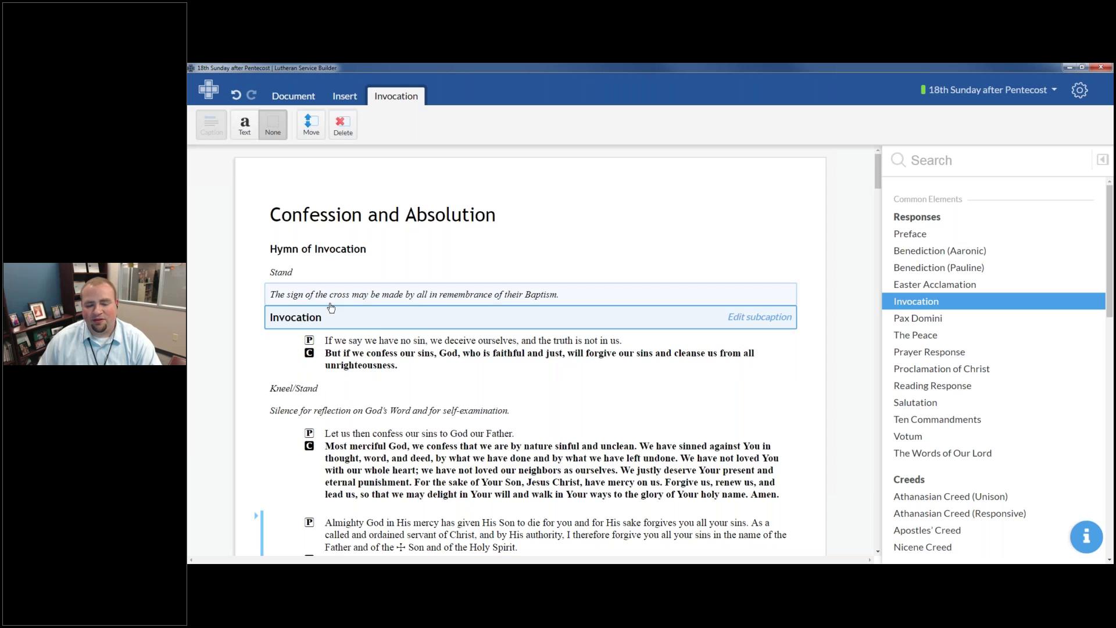
pyautogui.click(504, 349)
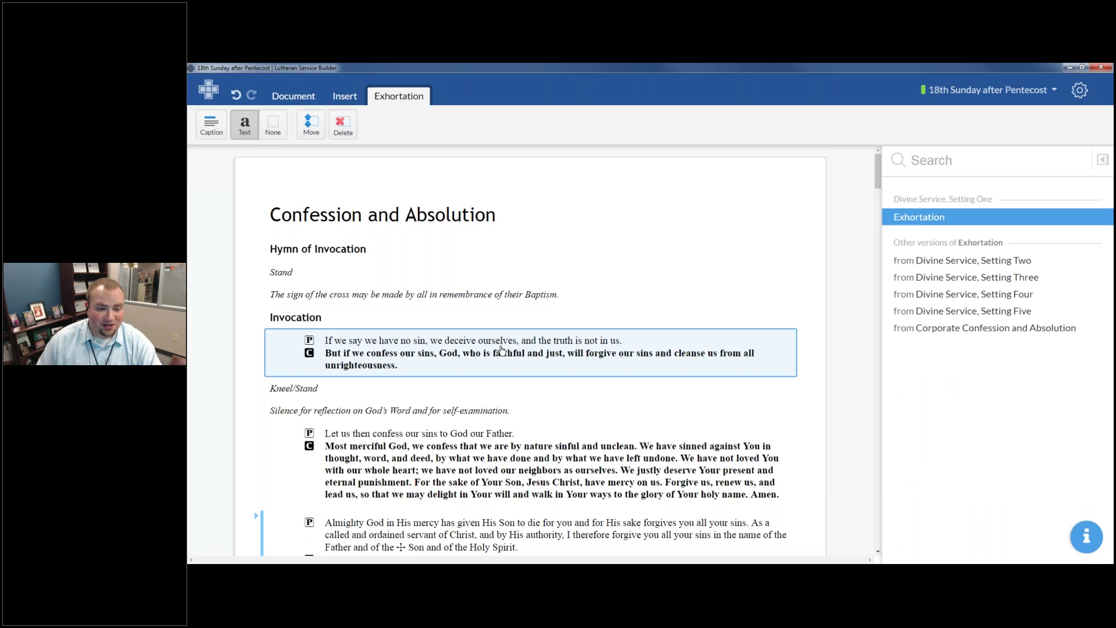
pyautogui.click(211, 134)
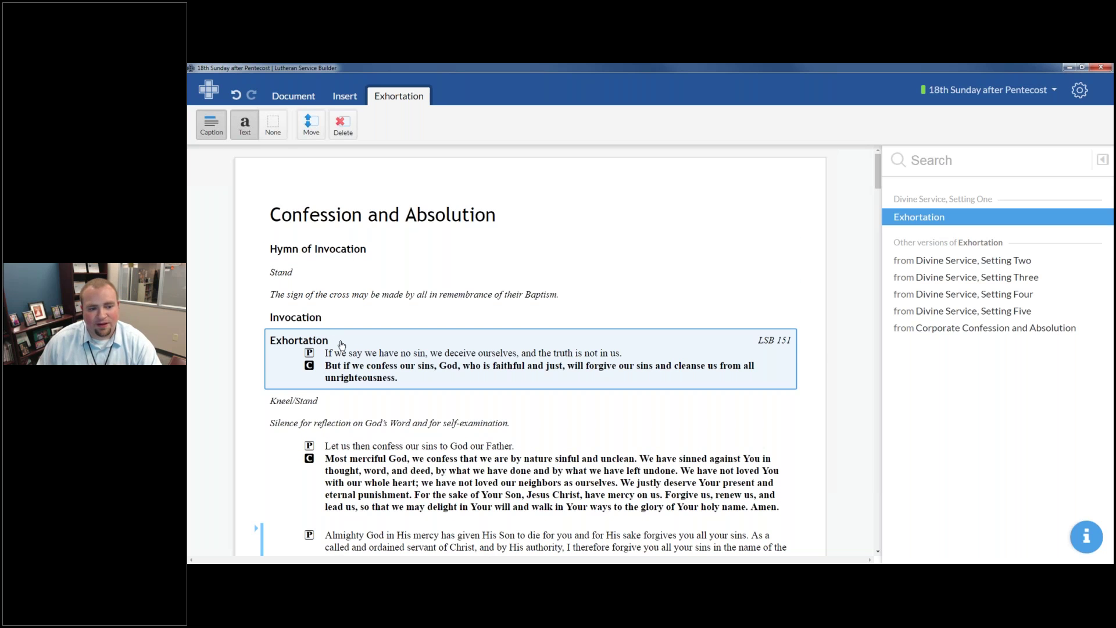
pyautogui.click(284, 129)
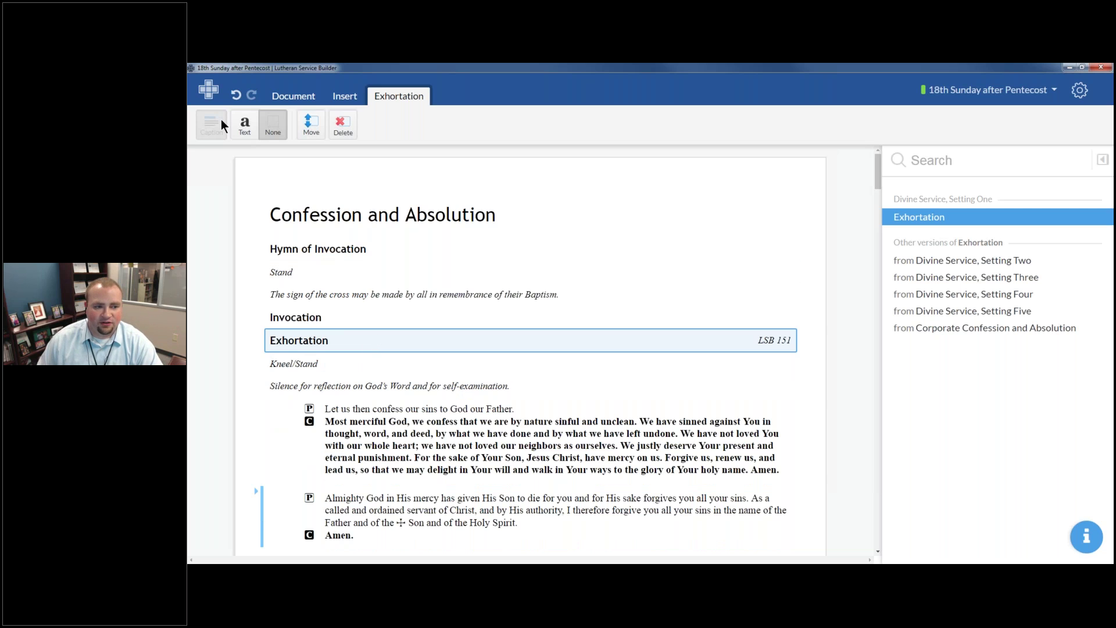
# Restore the text of the Exhortation and the Invocation and turn off both captions.
pyautogui.click(242, 127)
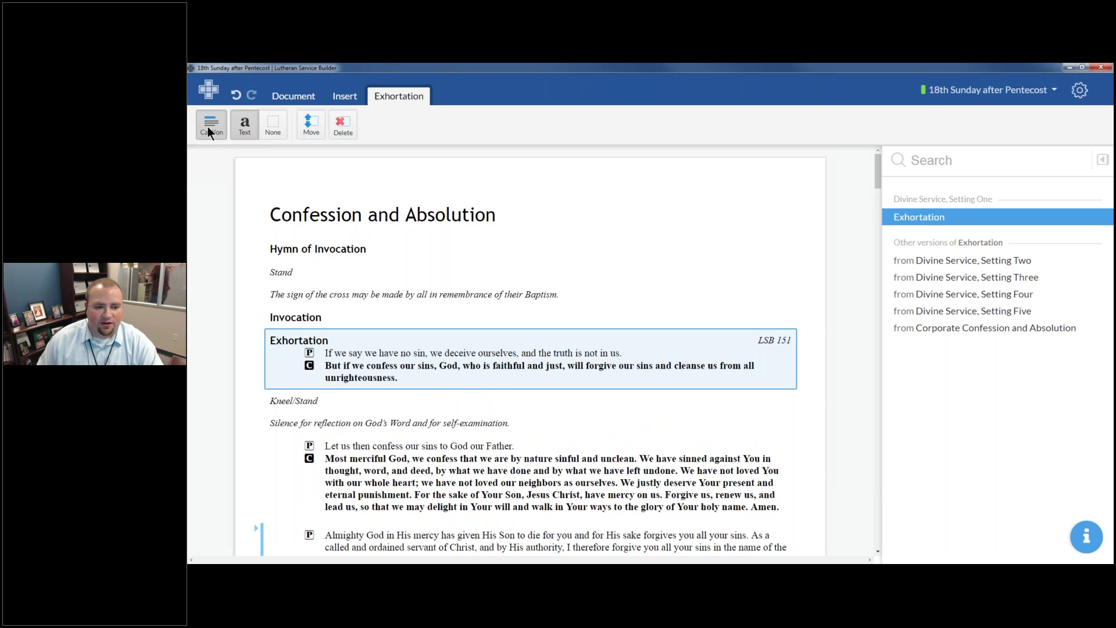
pyautogui.click(329, 316)
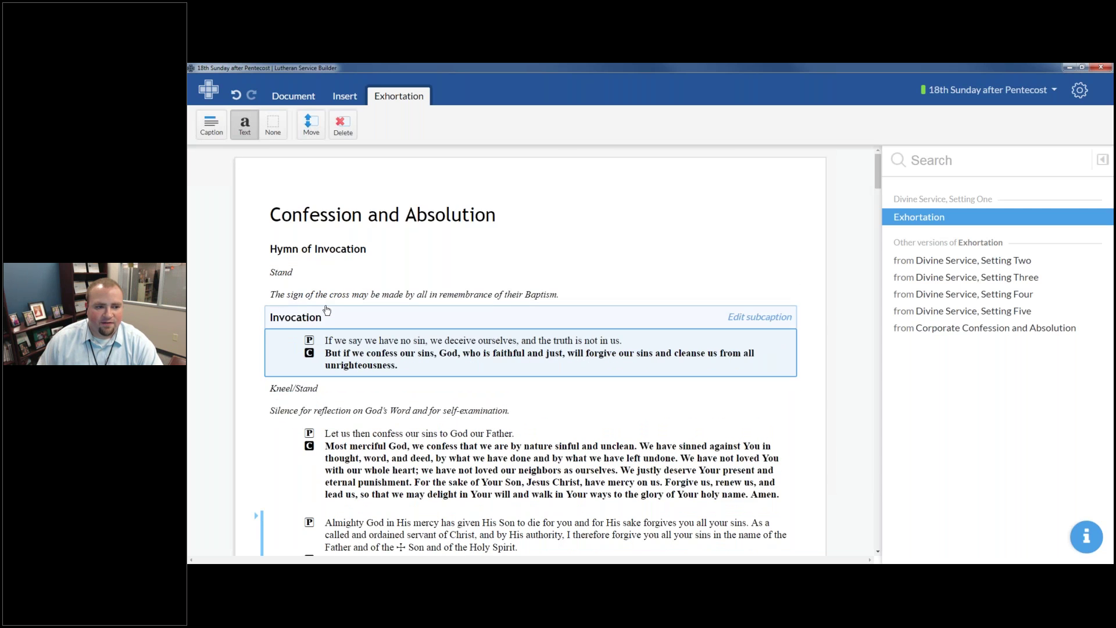
pyautogui.click(239, 126)
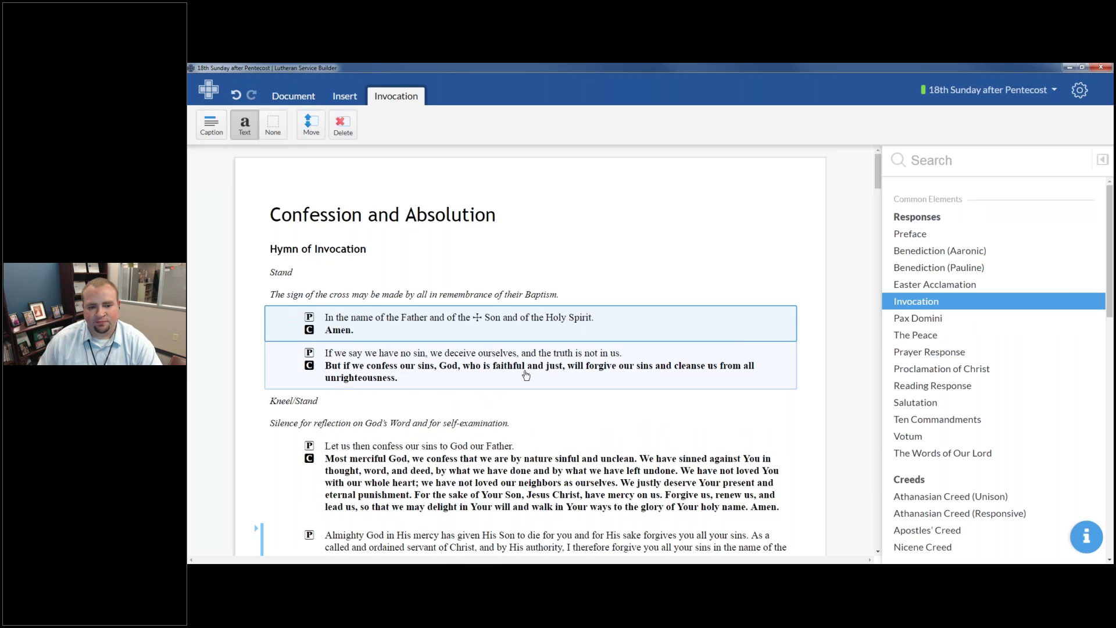
# Try the Exhortation versions from Divine Service, Settings Two, Three and Four, and settle on the one from Setting Five.
pyautogui.click(526, 375)
pyautogui.click(547, 332)
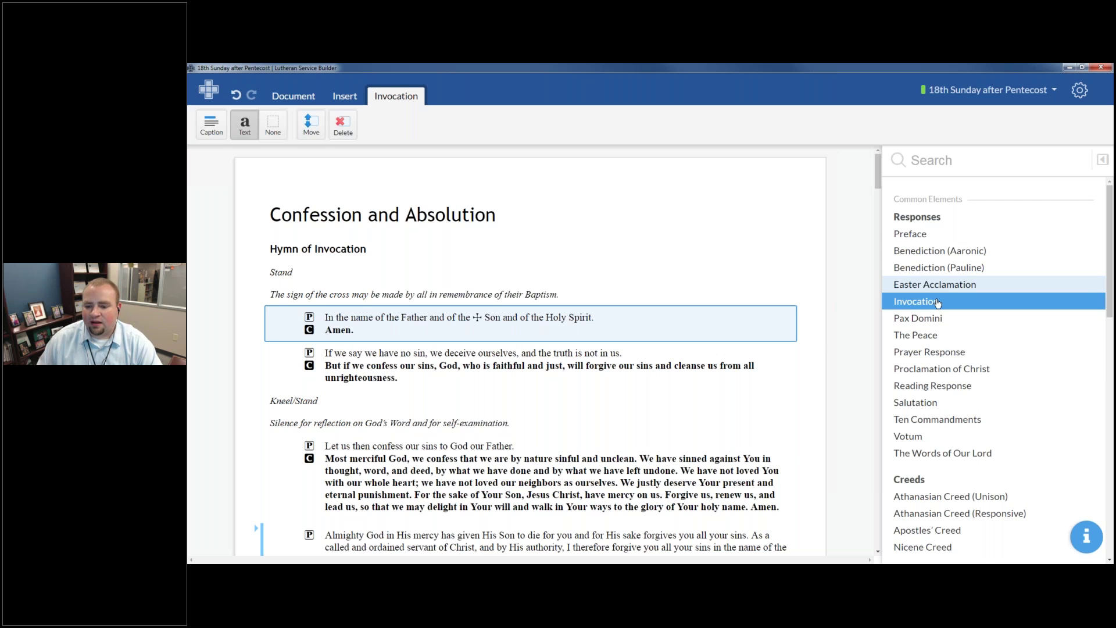
pyautogui.scroll(-5, 907, 317)
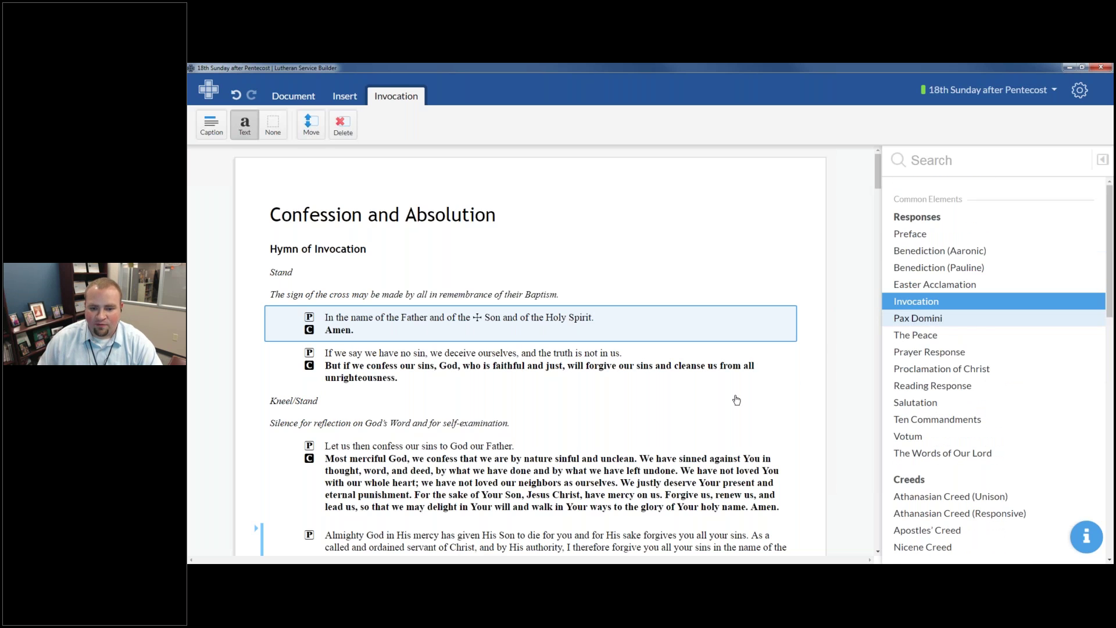
pyautogui.click(754, 371)
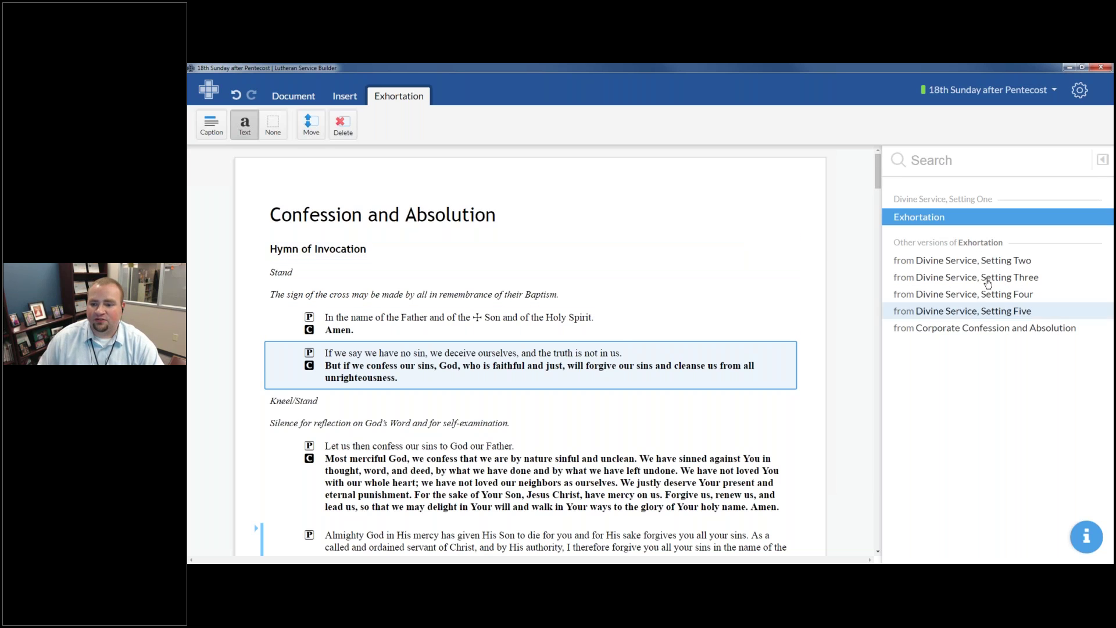
pyautogui.click(1000, 263)
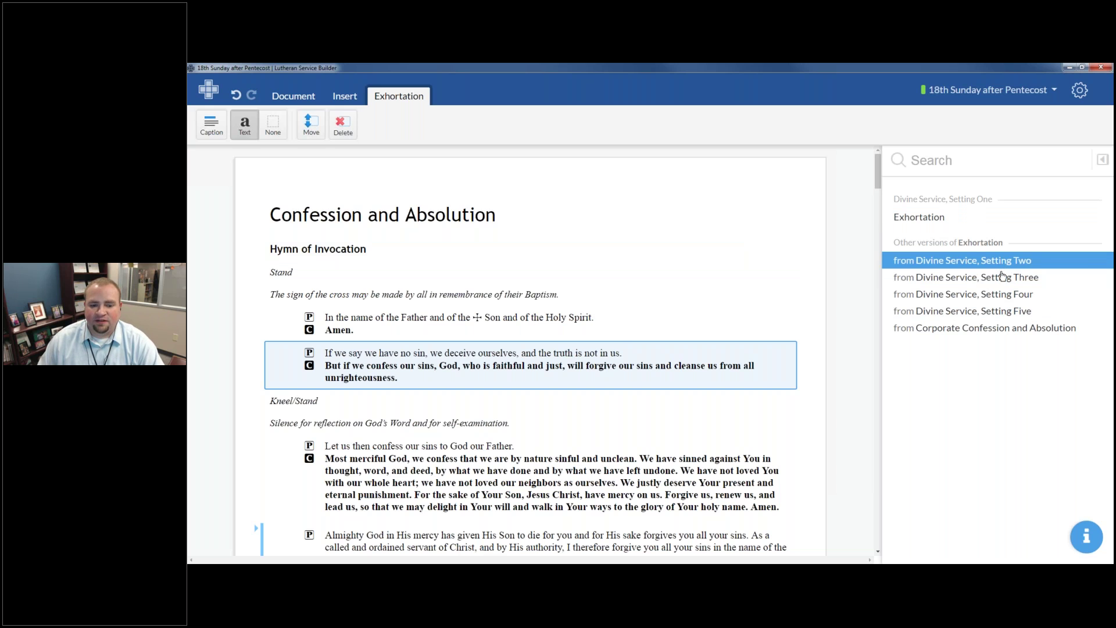
pyautogui.click(1000, 280)
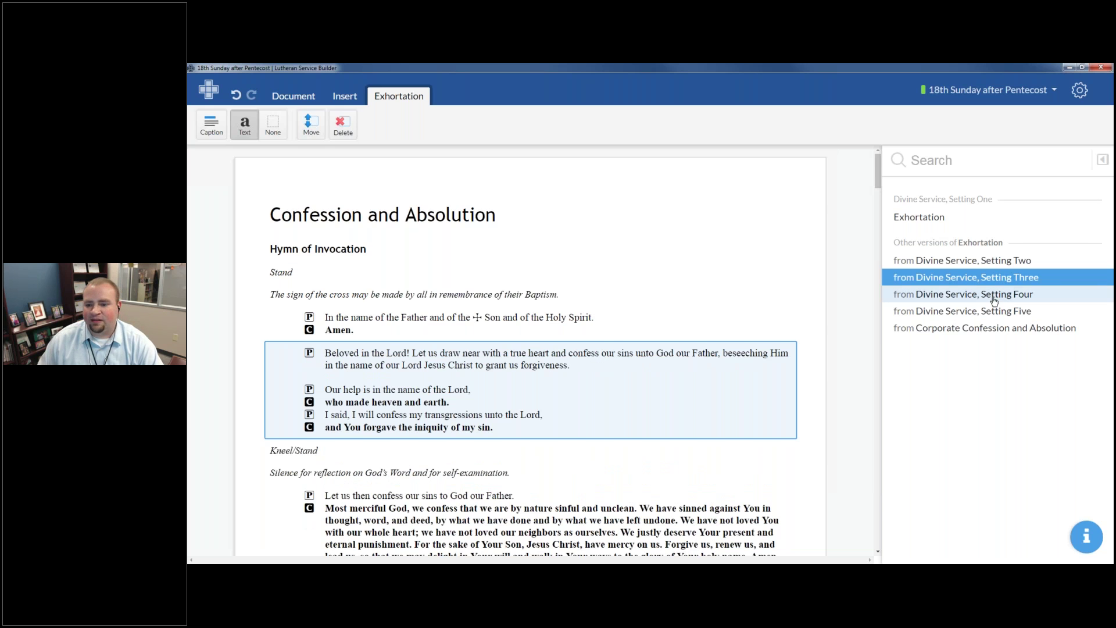
pyautogui.click(986, 295)
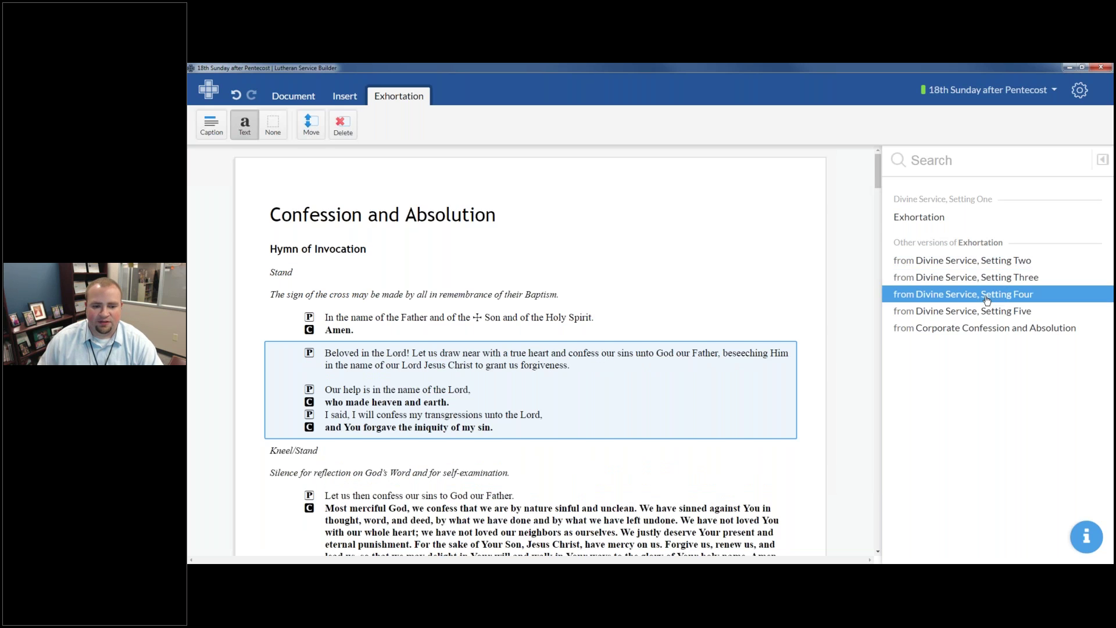
pyautogui.click(970, 311)
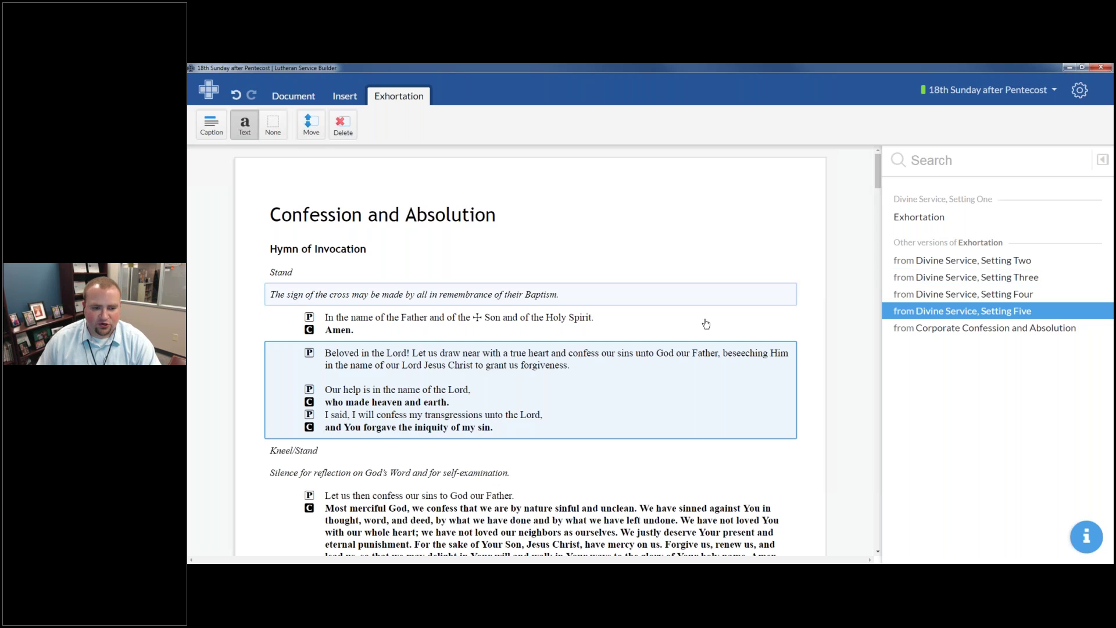
# Show captions above the text of both the Exhortation and the Invocation.
pyautogui.click(211, 124)
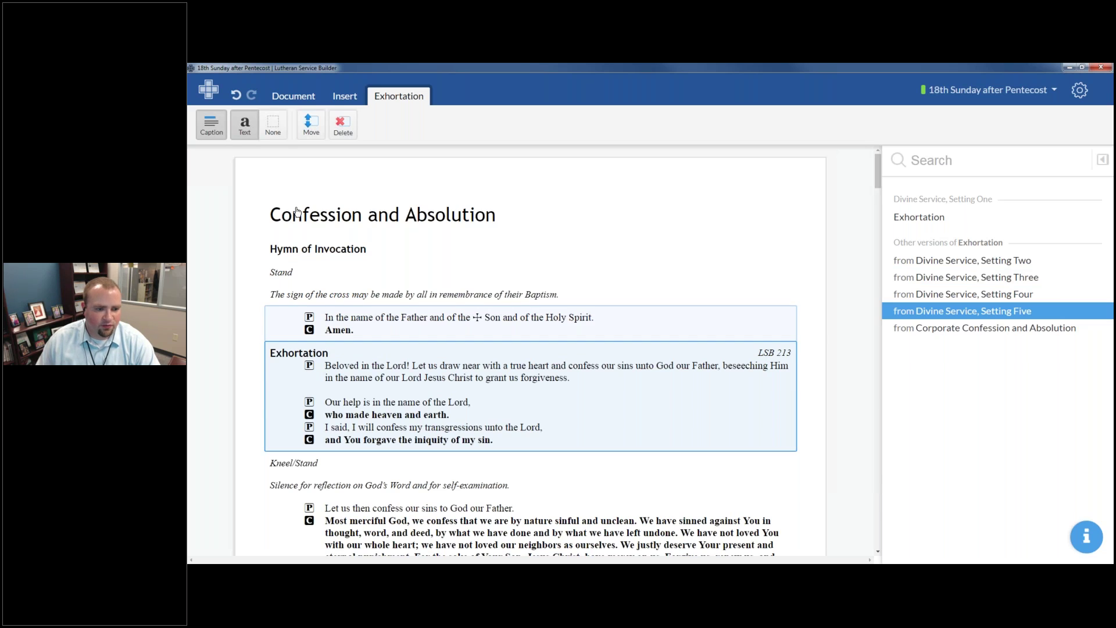
pyautogui.click(211, 123)
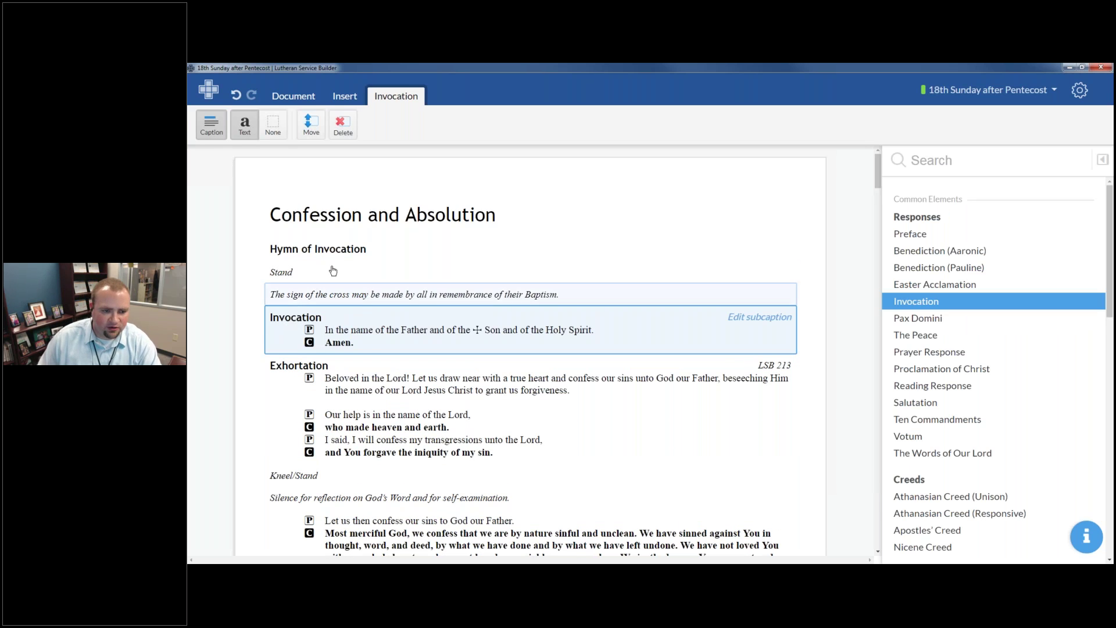
# Delete the Confession and Absolution heading at the start of the bulletin.
pyautogui.click(374, 219)
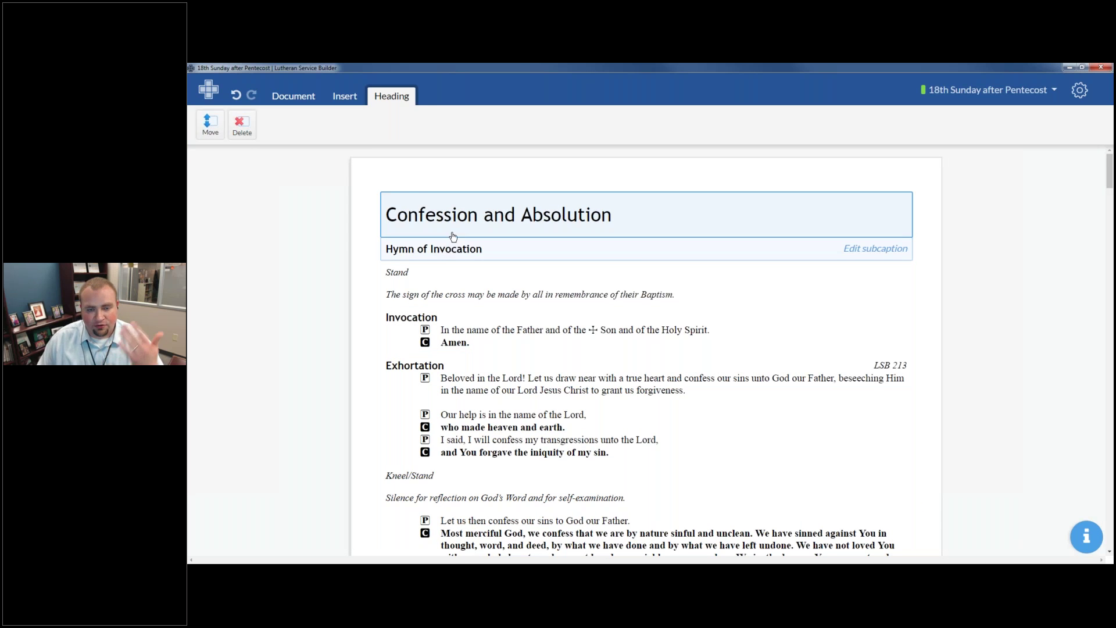
pyautogui.scroll(-3, 474, 224)
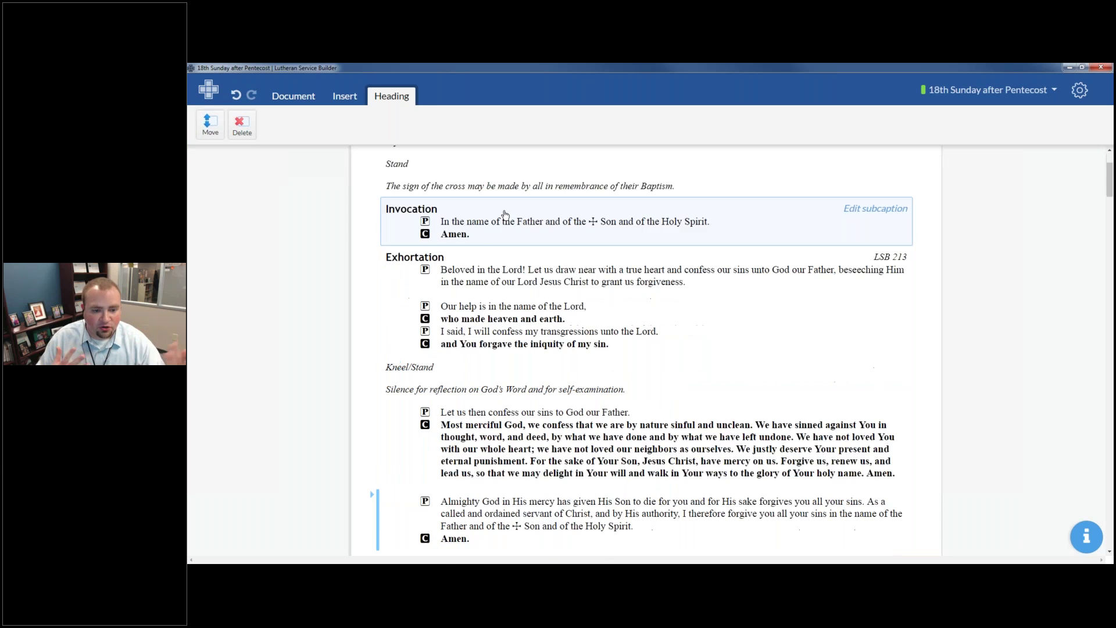
pyautogui.scroll(-5, 515, 234)
pyautogui.scroll(8, 517, 226)
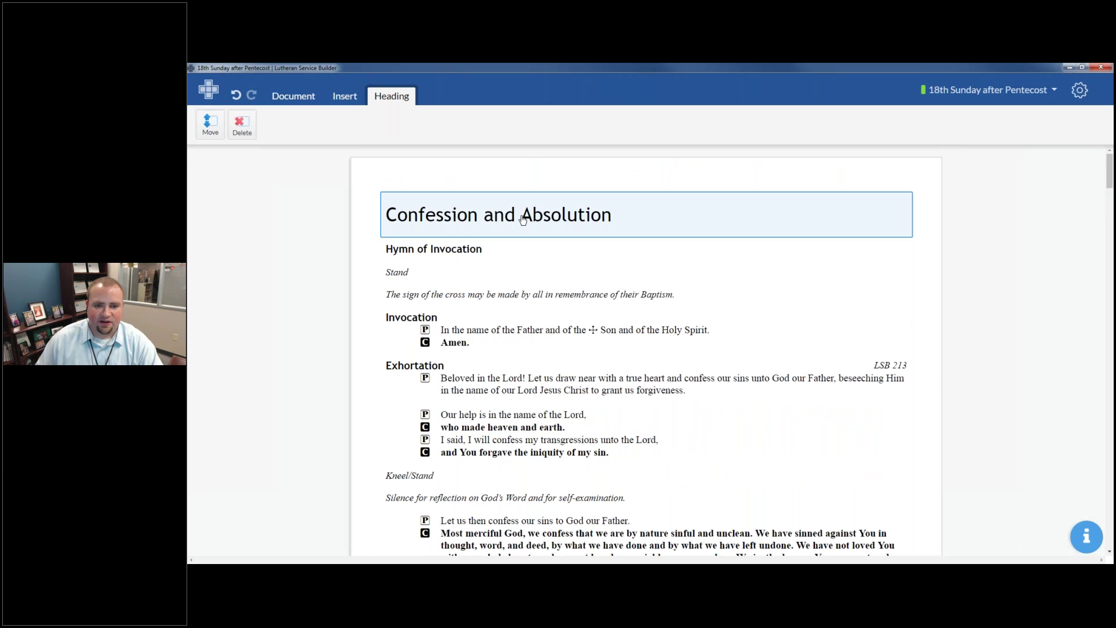
pyautogui.scroll(-5, 522, 219)
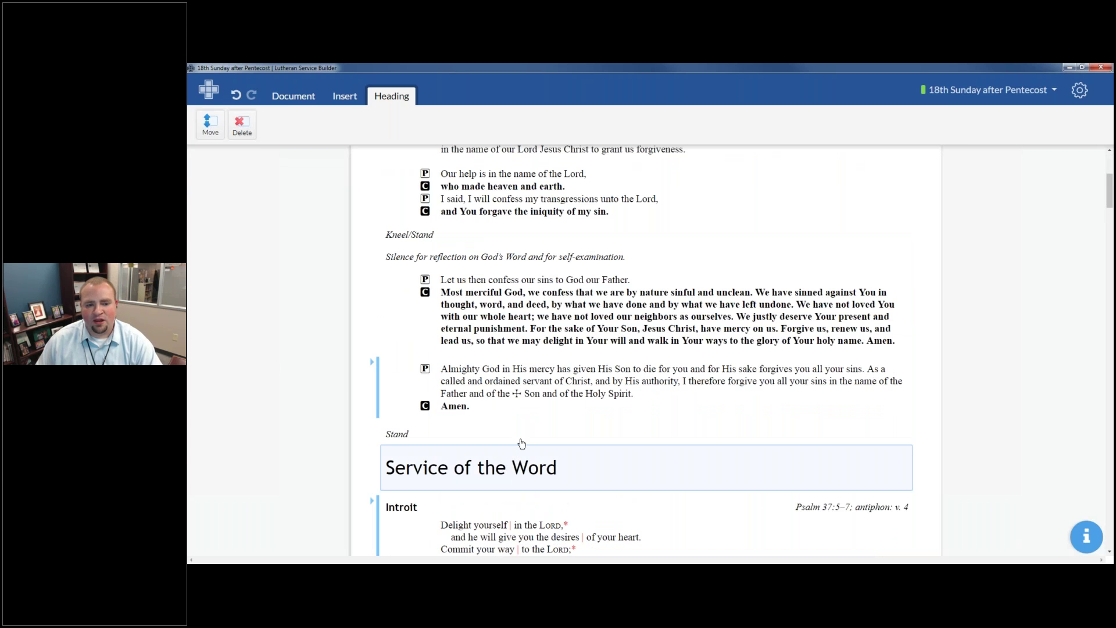
pyautogui.scroll(-4, 521, 444)
pyautogui.scroll(9, 521, 444)
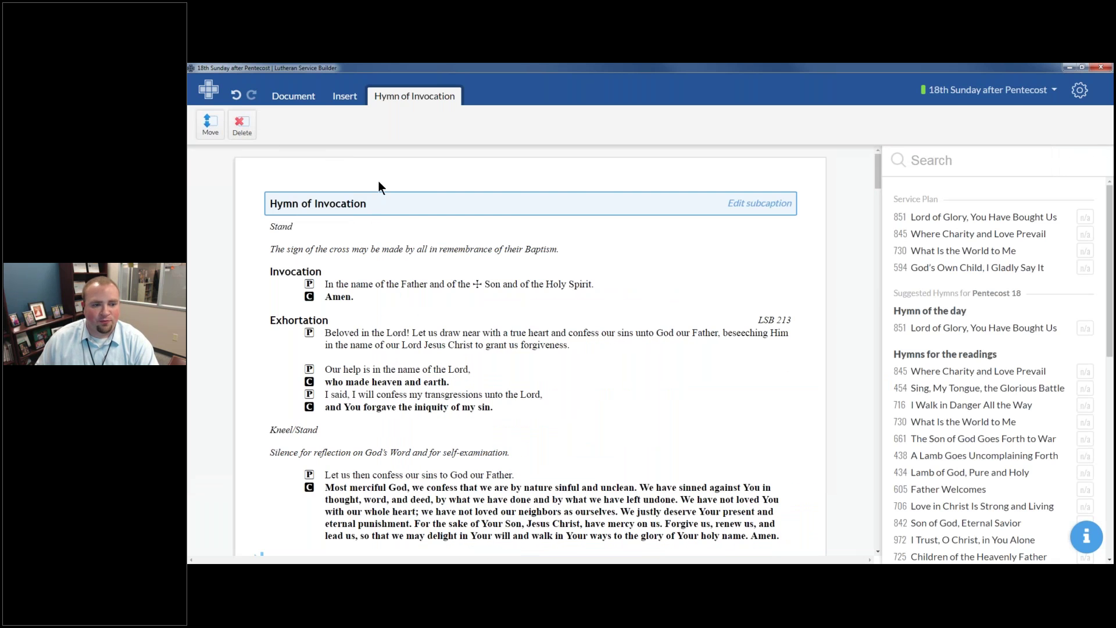
# Delete the Service of the Word heading above the Introit and the Service of the Sacrament heading above the Preface.
pyautogui.scroll(-6, 378, 184)
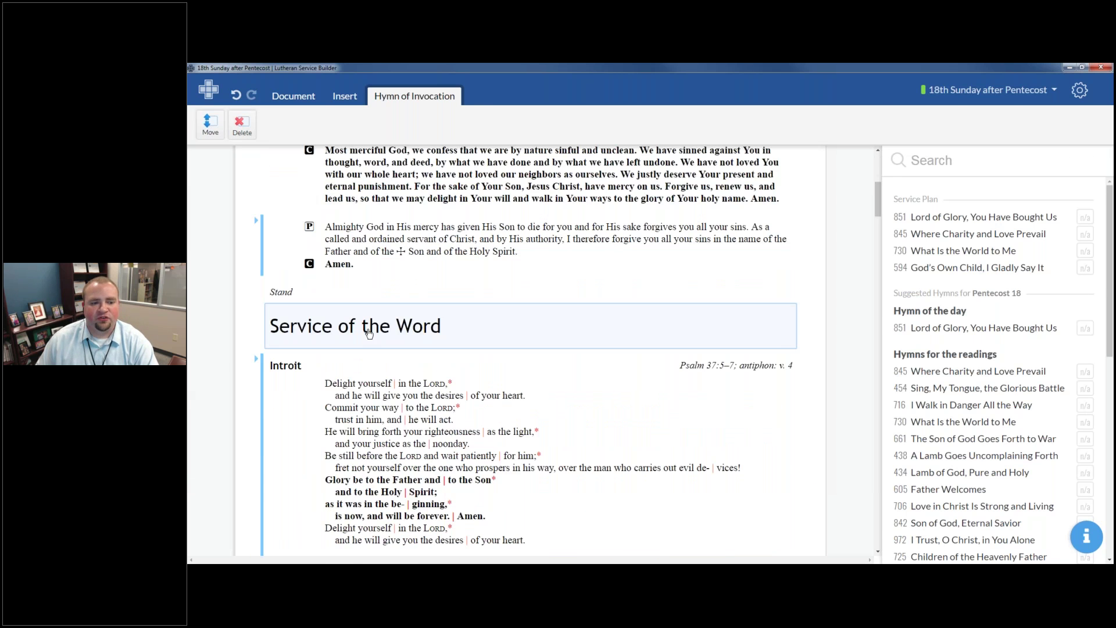
pyautogui.click(368, 332)
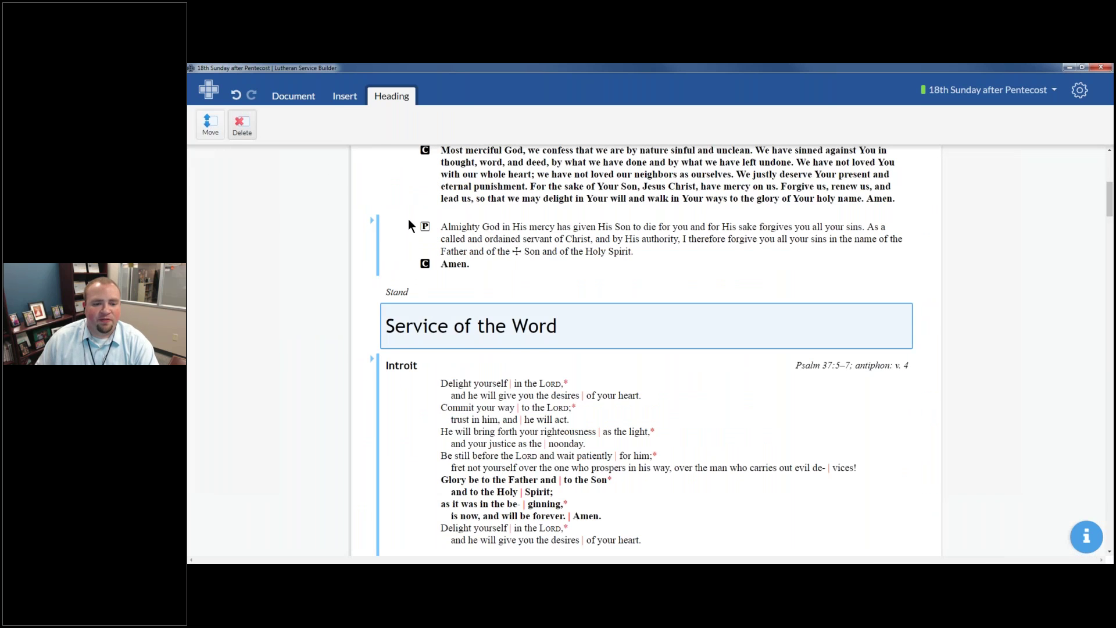
pyautogui.press('Delete')
pyautogui.scroll(-13, 435, 362)
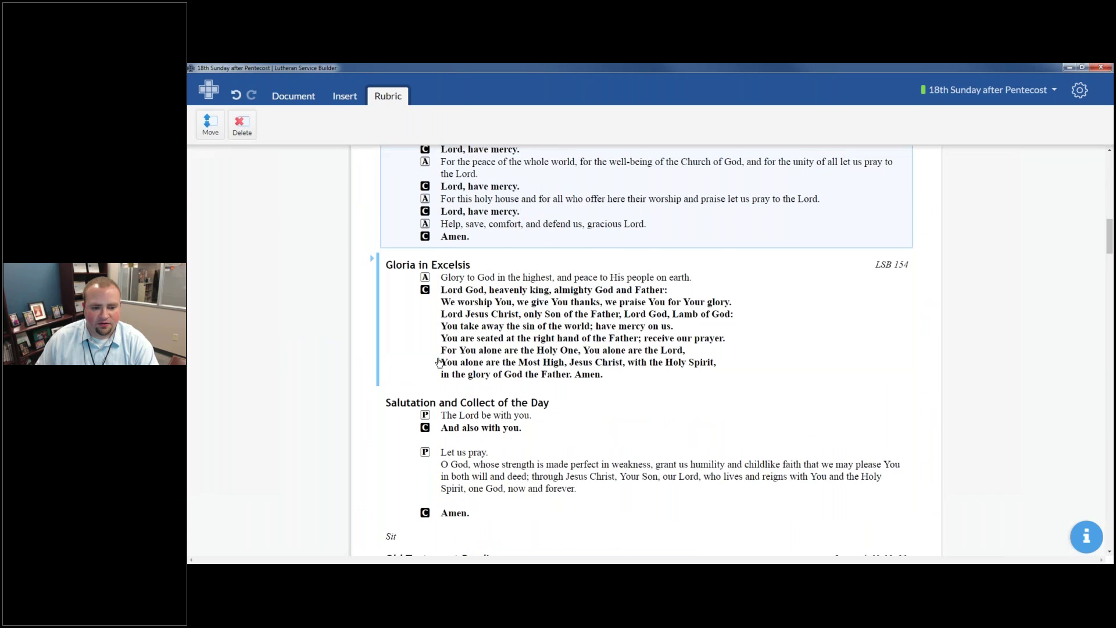
pyautogui.scroll(-18, 435, 362)
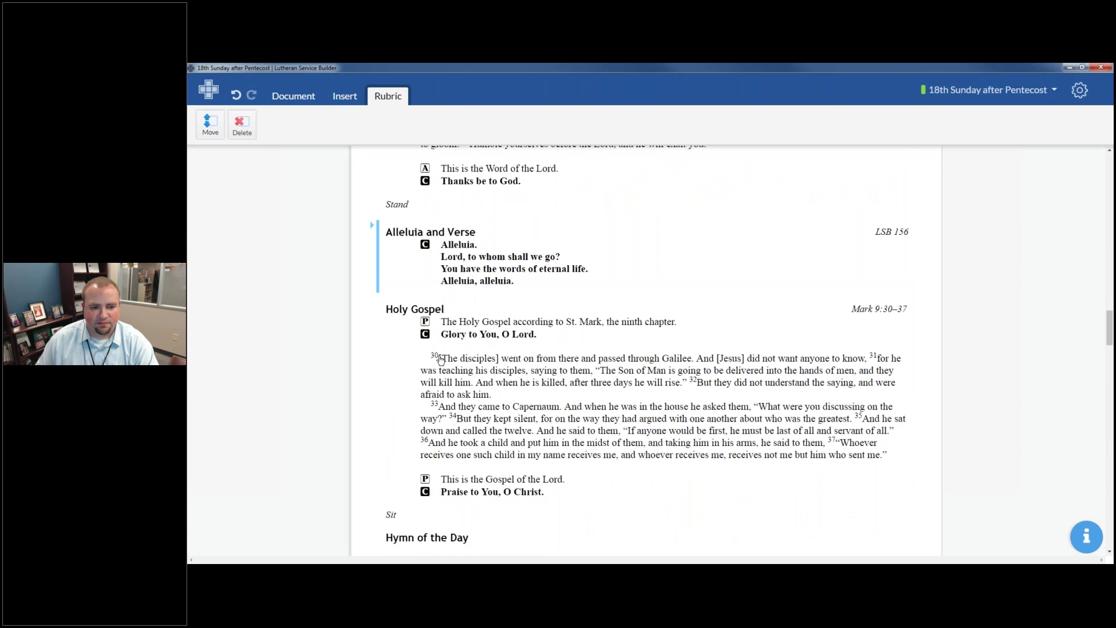
pyautogui.scroll(-12, 459, 343)
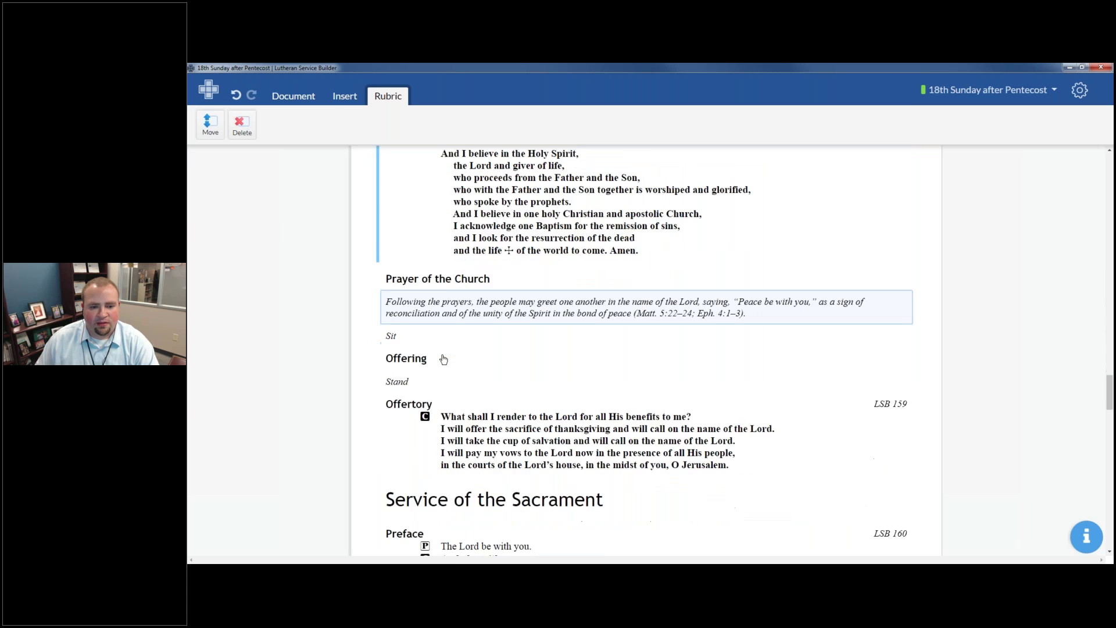
pyautogui.click(485, 322)
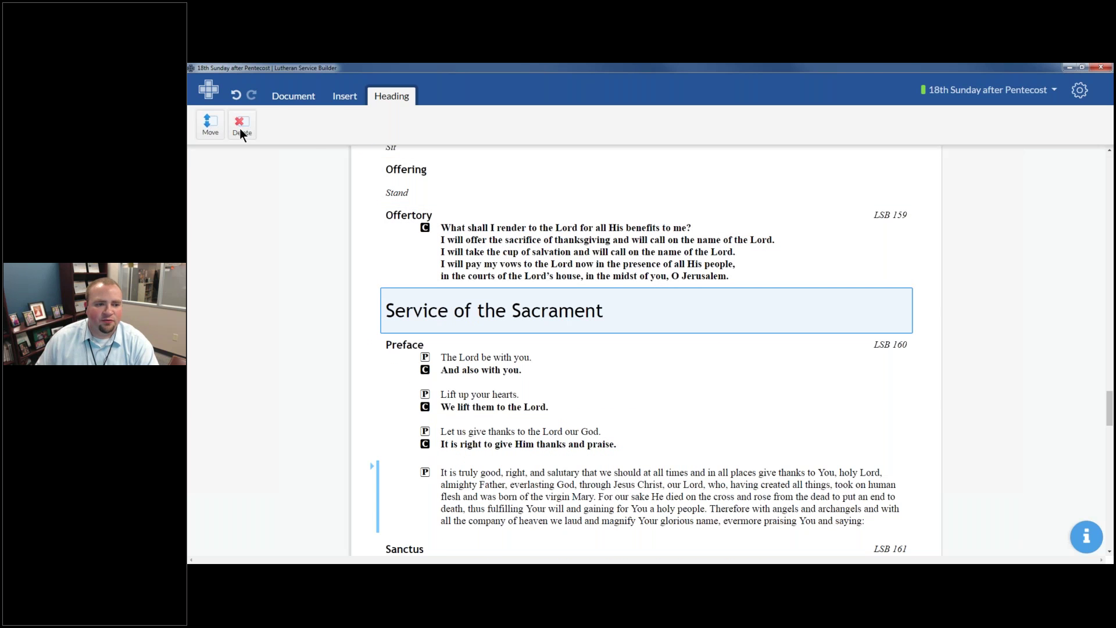
pyautogui.press('Delete')
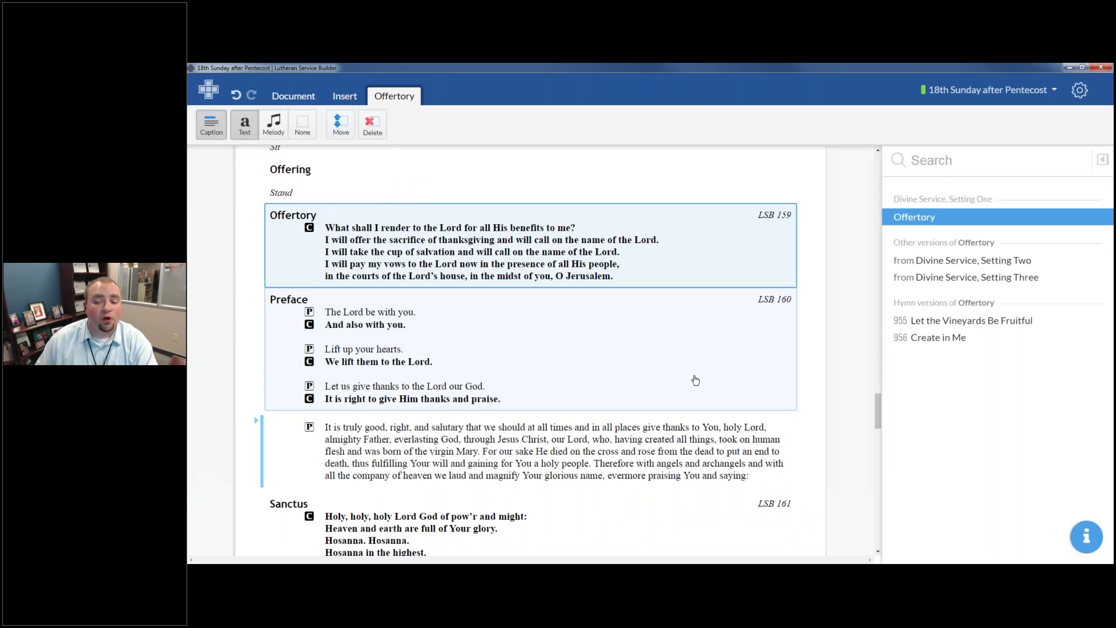
# Delete the rubric about making the sign of the cross above the Invocation.
pyautogui.moveTo(879, 418); pyautogui.dragTo(883, 173)
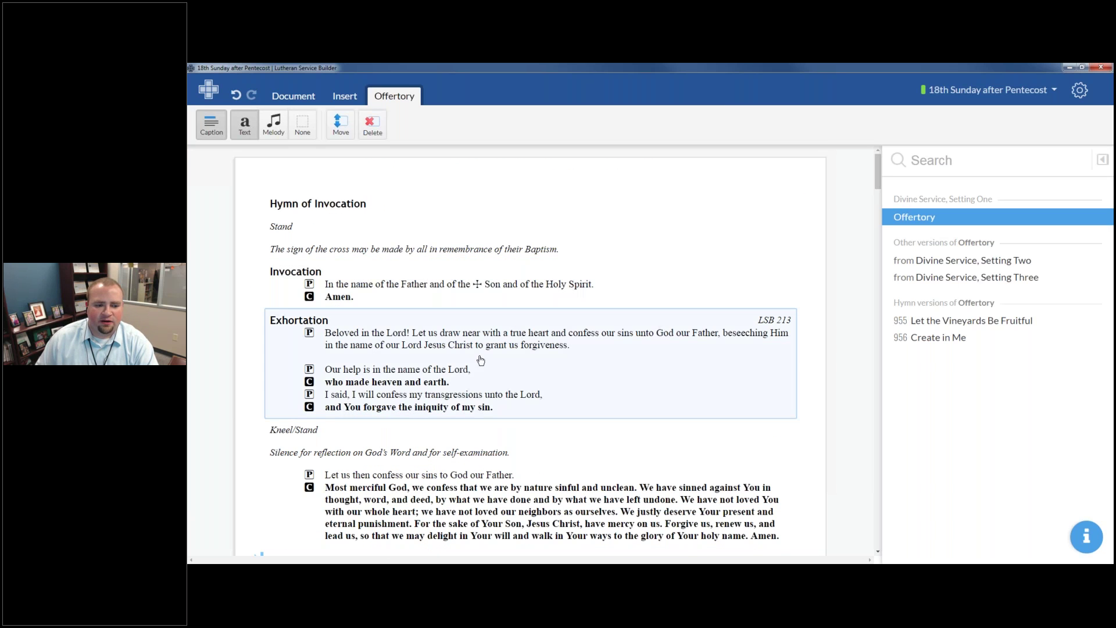
pyautogui.scroll(-3, 275, 330)
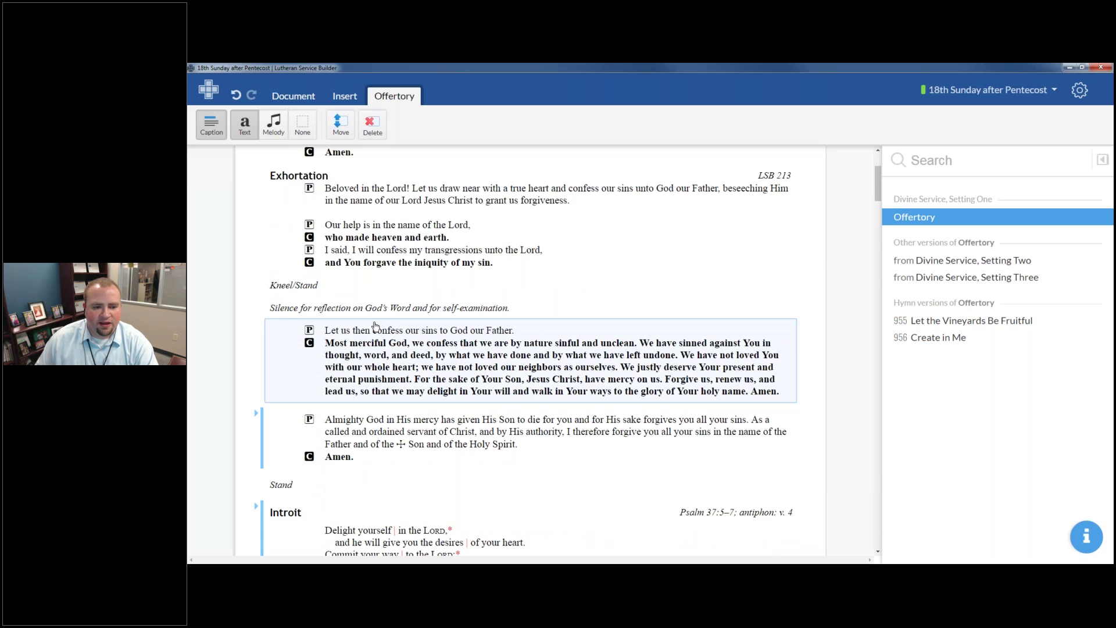
pyautogui.scroll(3, 384, 279)
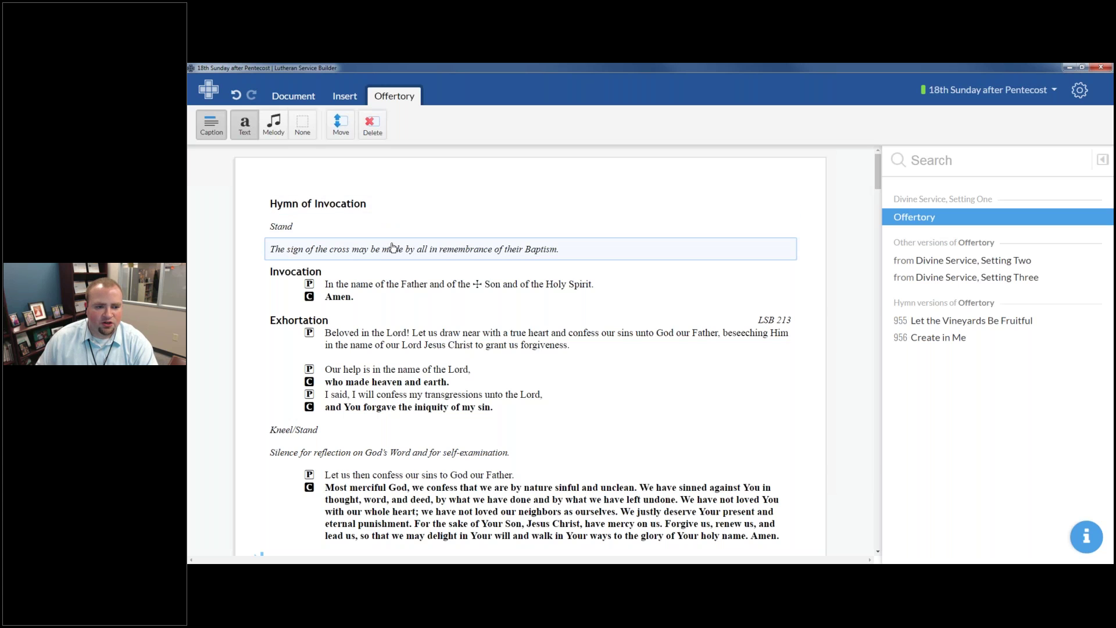
pyautogui.click(505, 251)
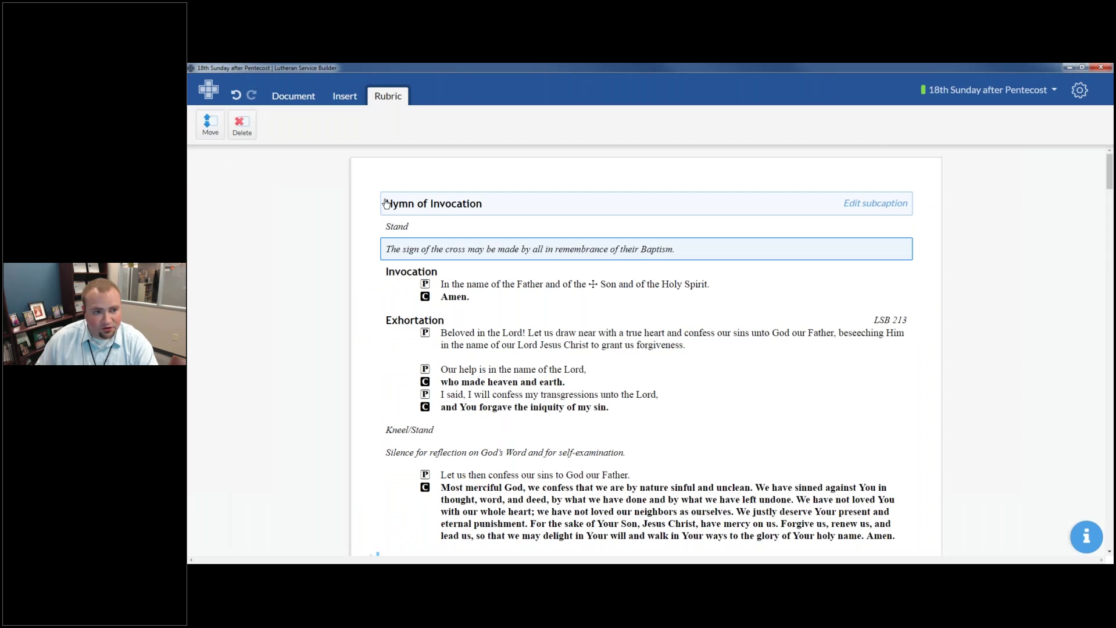
pyautogui.click(256, 127)
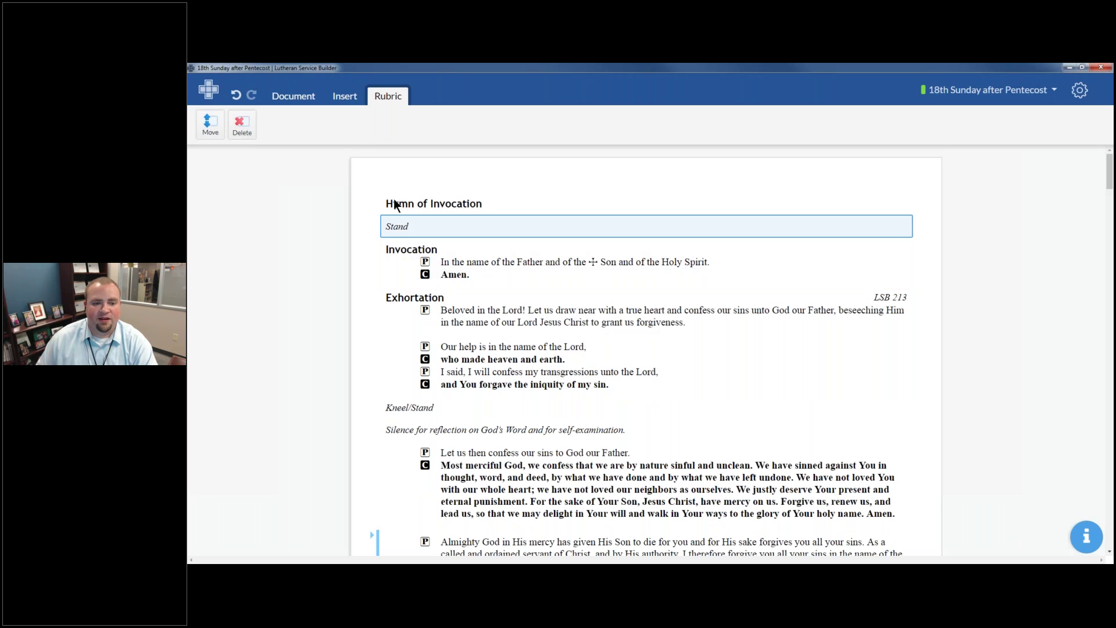
# Try moving the Stand rubric above the Hymn of Invocation, and undo the move.
pyautogui.click(216, 134)
pyautogui.moveTo(401, 243); pyautogui.dragTo(416, 202)
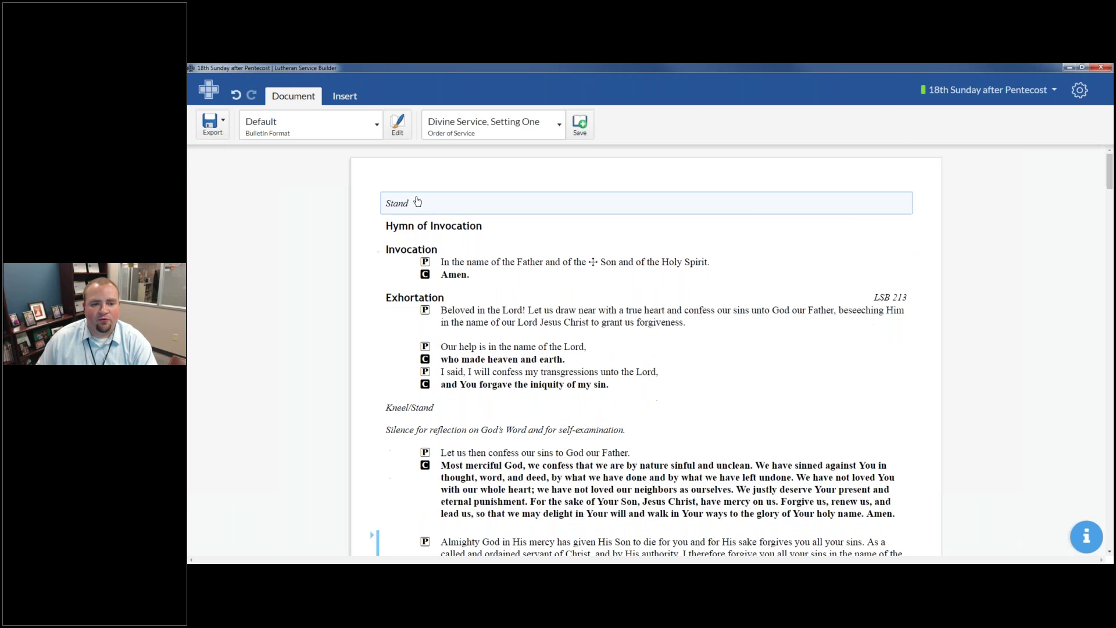
pyautogui.moveTo(416, 244); pyautogui.dragTo(437, 391)
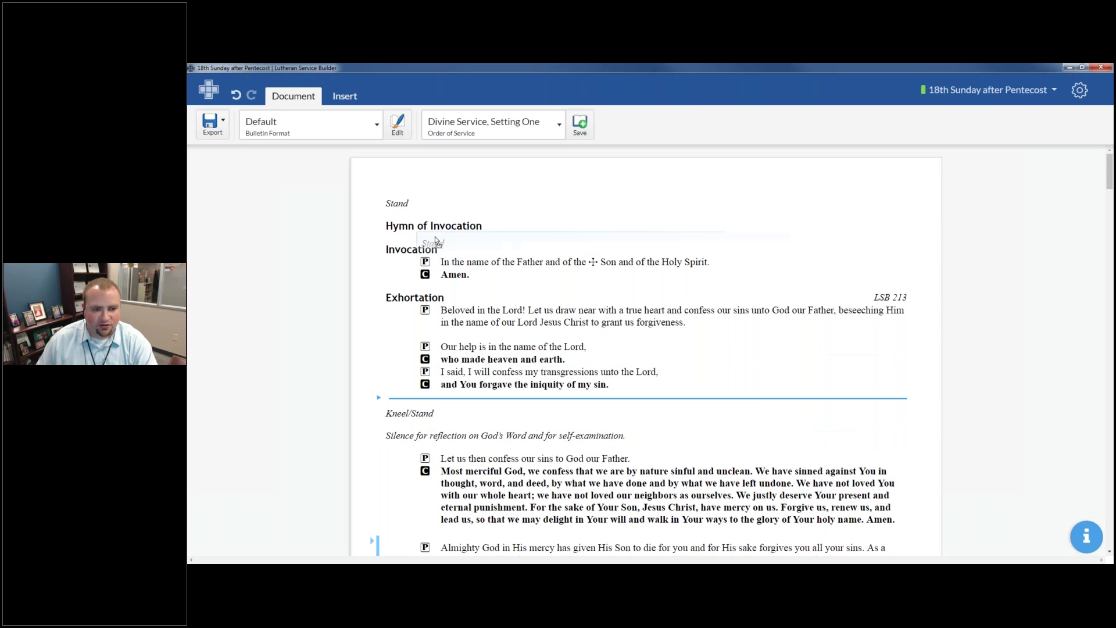
pyautogui.click(235, 94)
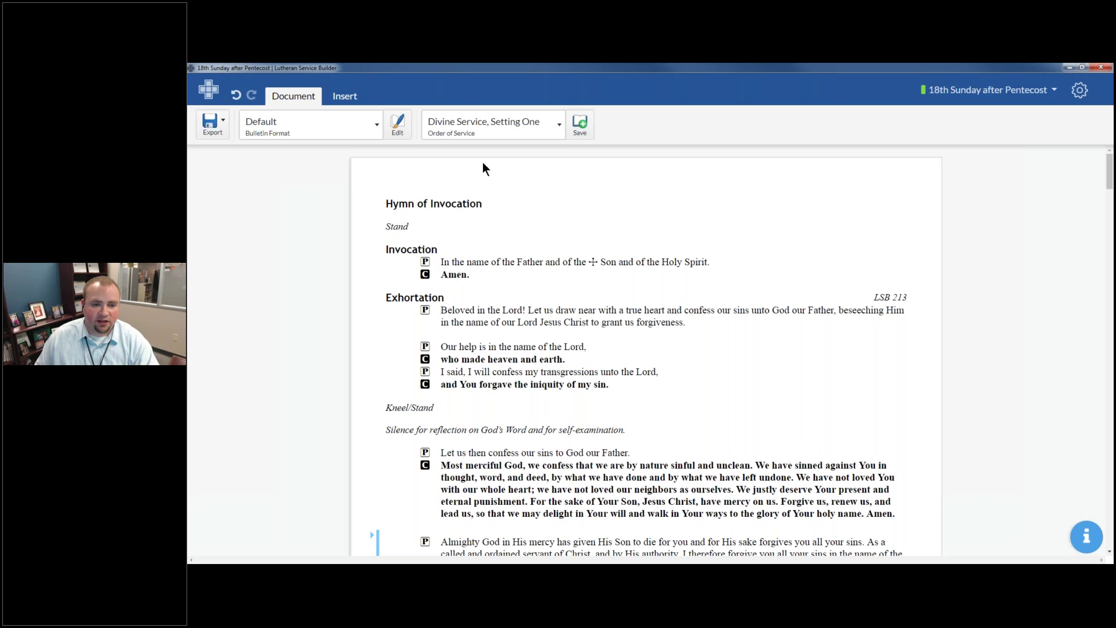
# Fill the Hymn of Invocation with hymn 730, What Is the World to Me, from the service plan's hymns.
pyautogui.click(499, 205)
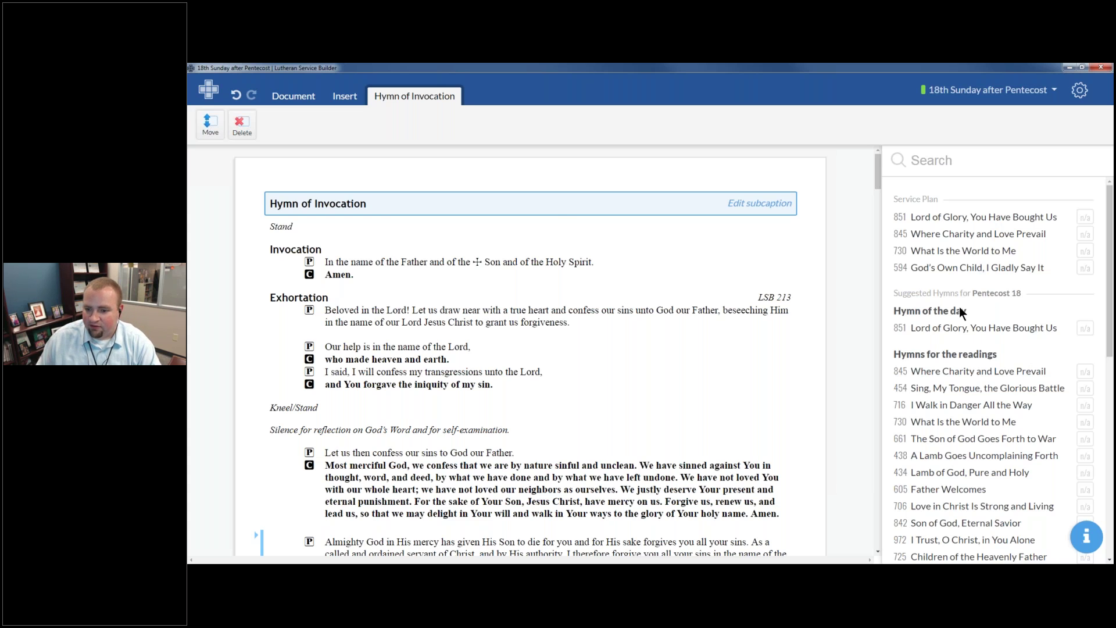
pyautogui.scroll(-5, 988, 372)
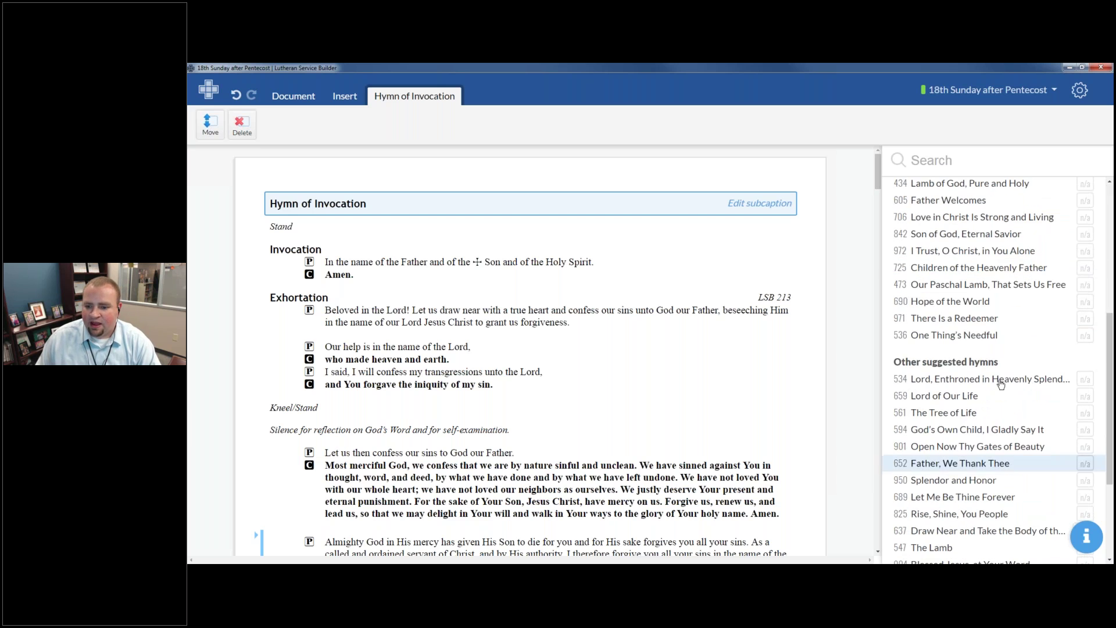
pyautogui.scroll(1, 1031, 397)
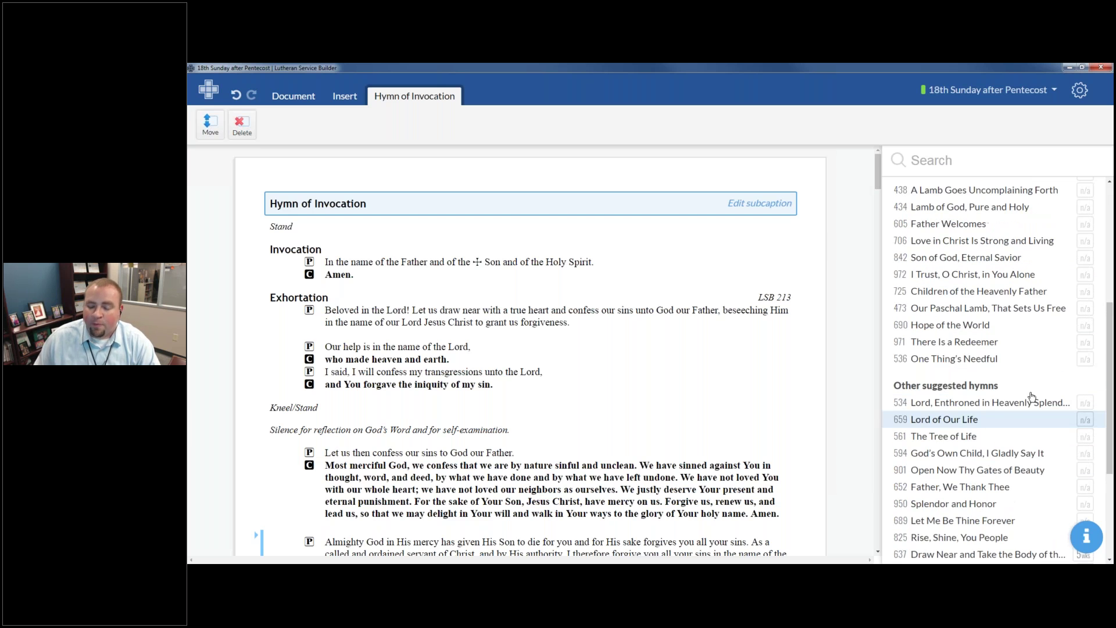
pyautogui.scroll(5, 1031, 397)
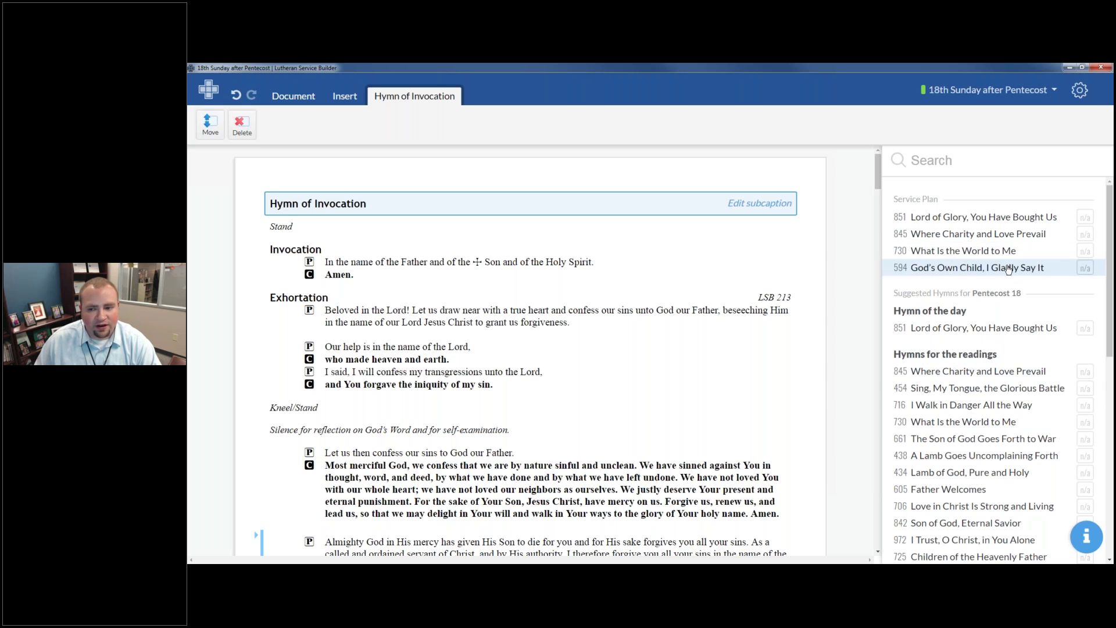
pyautogui.scroll(-5, 1007, 269)
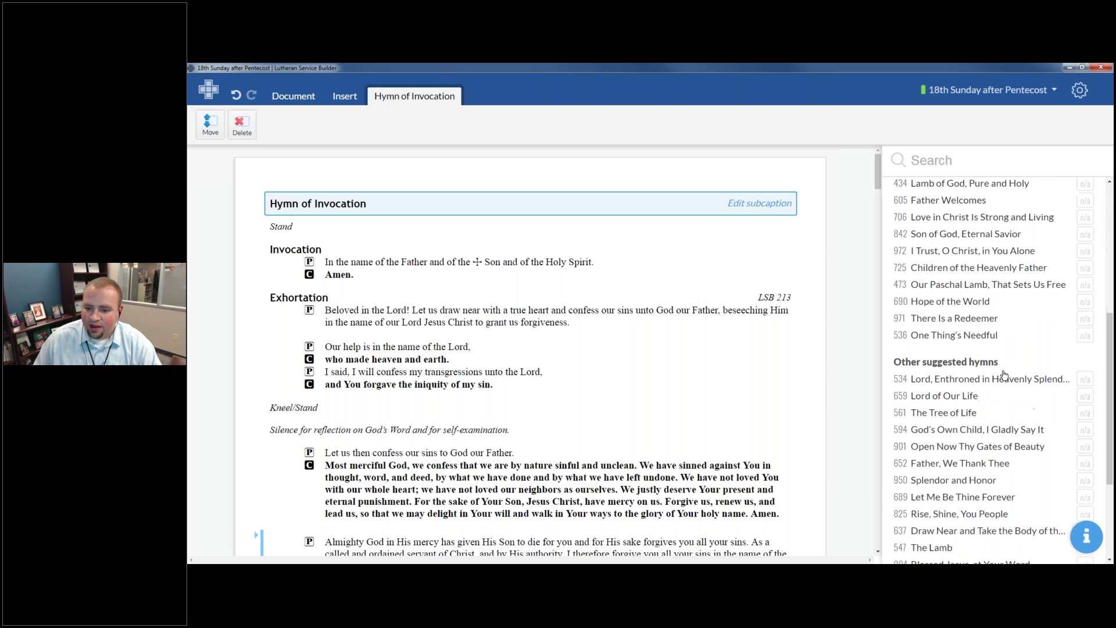
pyautogui.scroll(6, 900, 249)
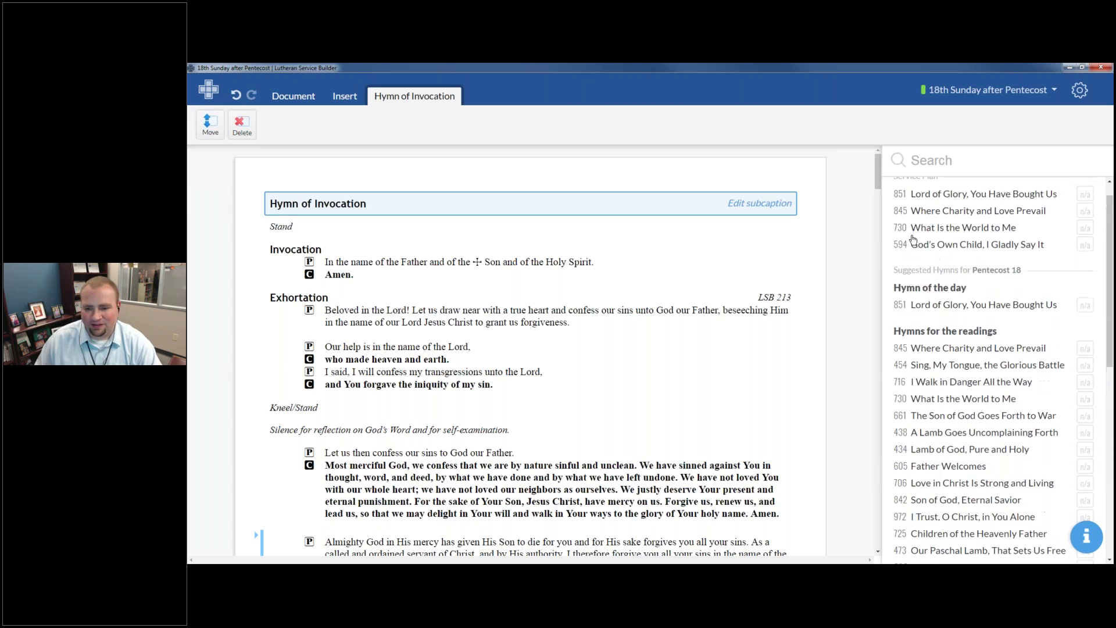
pyautogui.click(955, 252)
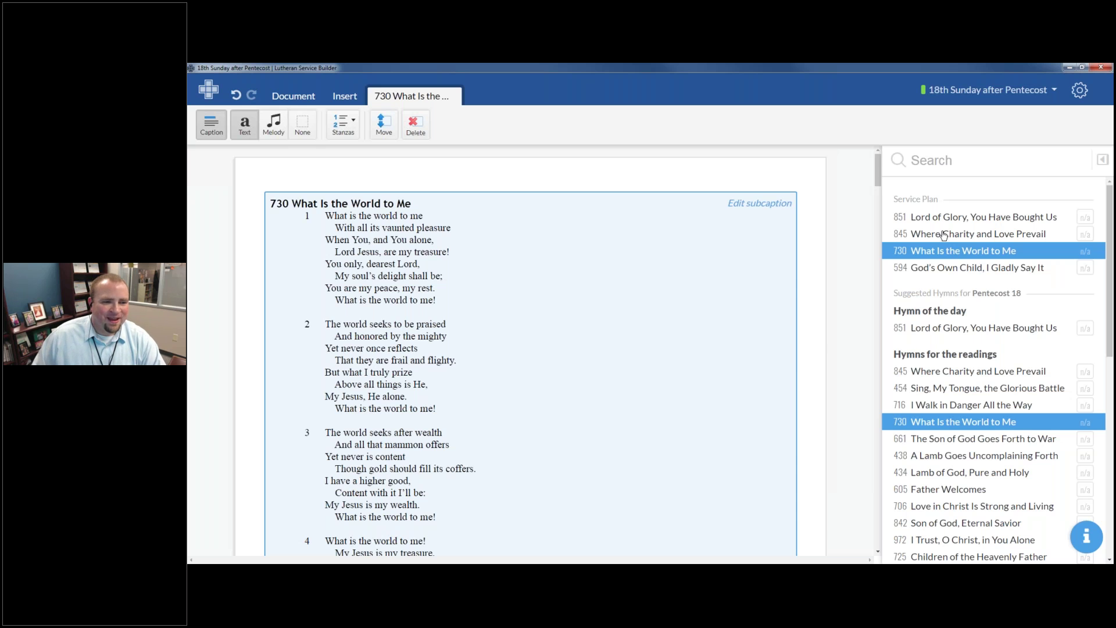
# Limit hymn 730 to stanzas 1, 2 and 4 and display it with its melody.
pyautogui.scroll(-3, 526, 248)
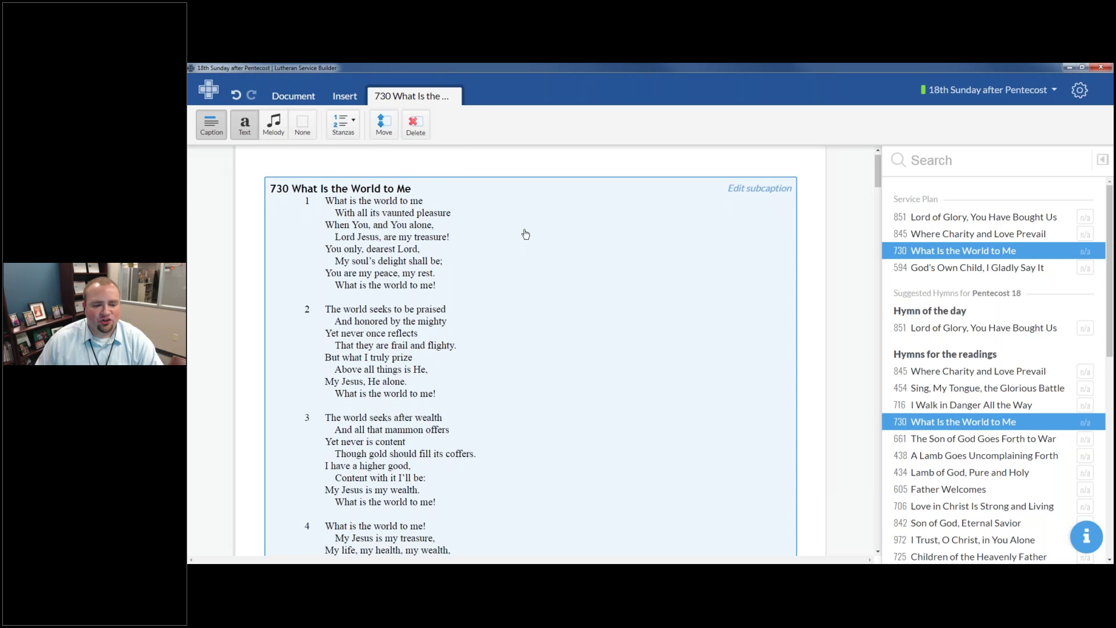
pyautogui.scroll(3, 483, 342)
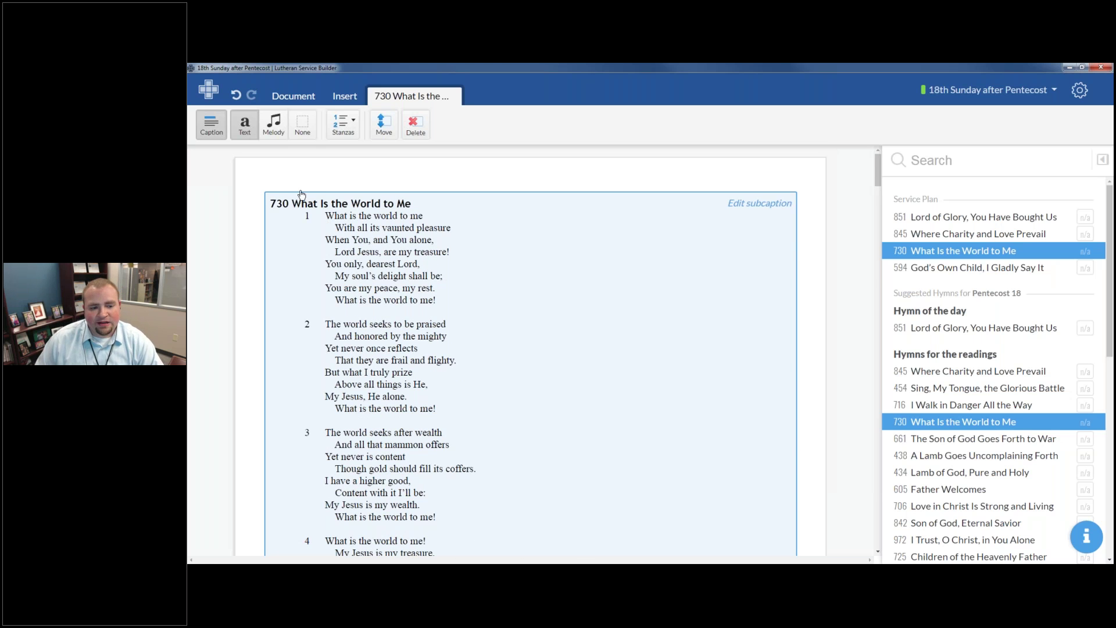
pyautogui.scroll(-2, 301, 186)
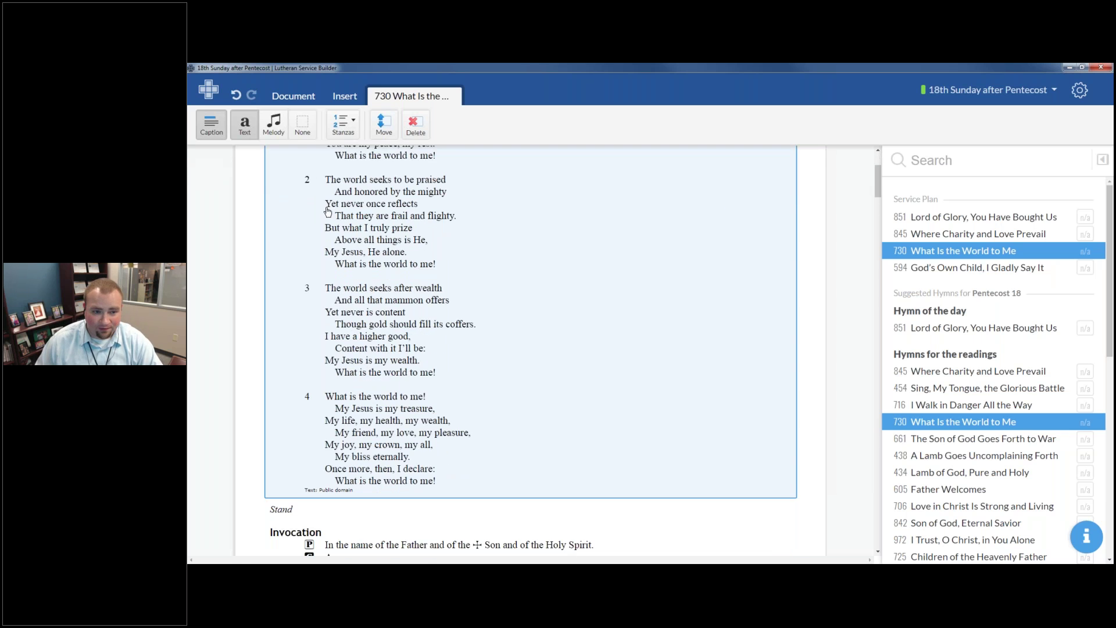
pyautogui.scroll(2, 328, 212)
pyautogui.click(343, 124)
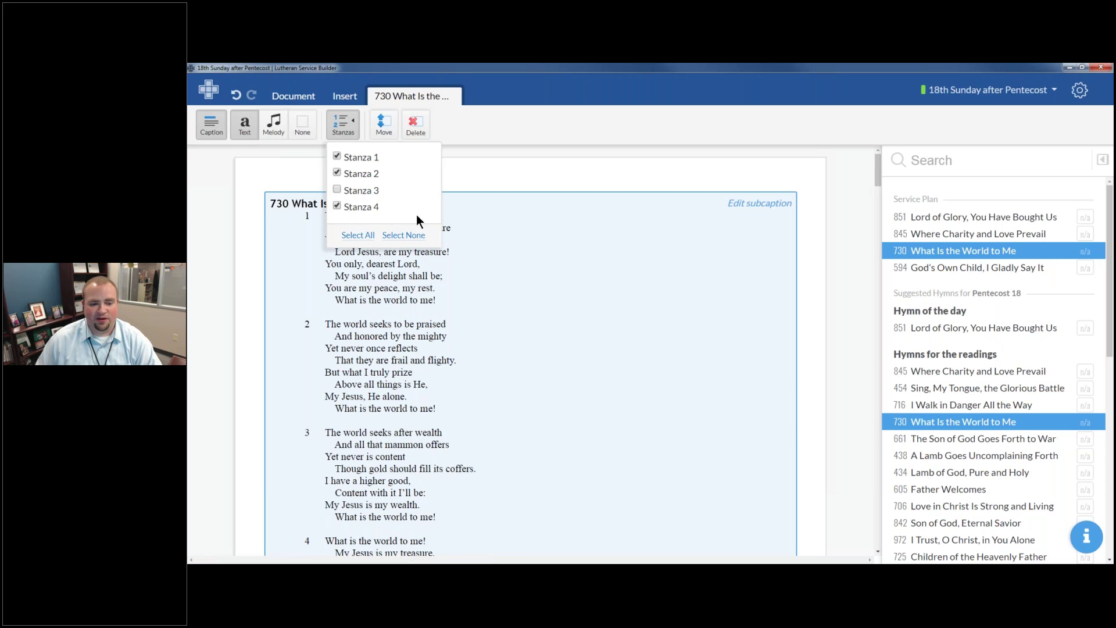
pyautogui.click(552, 167)
pyautogui.click(430, 325)
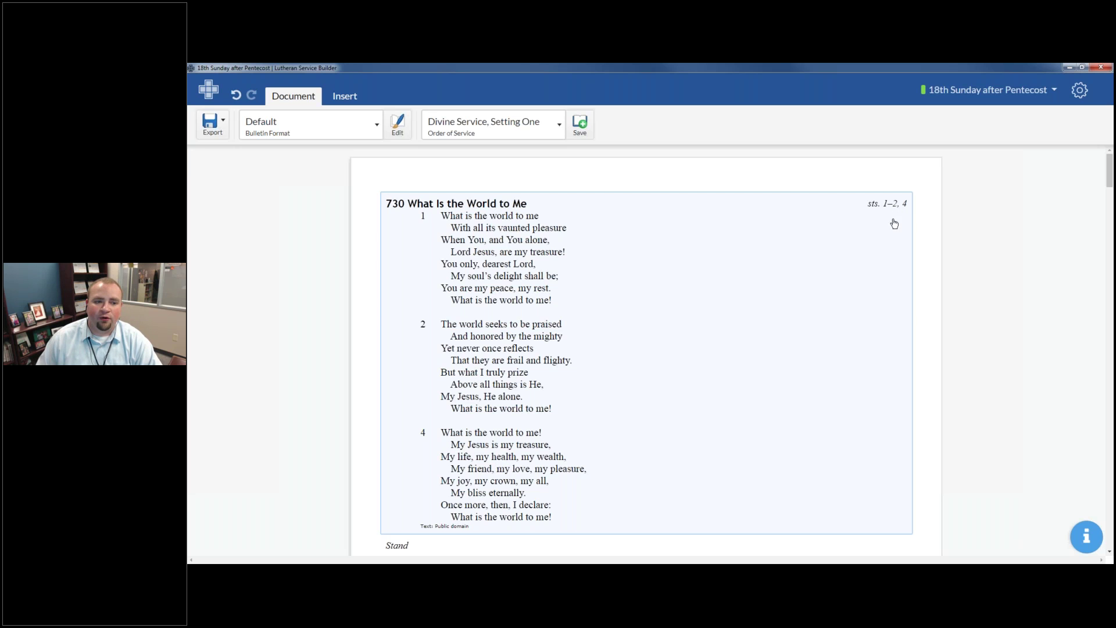
pyautogui.click(521, 278)
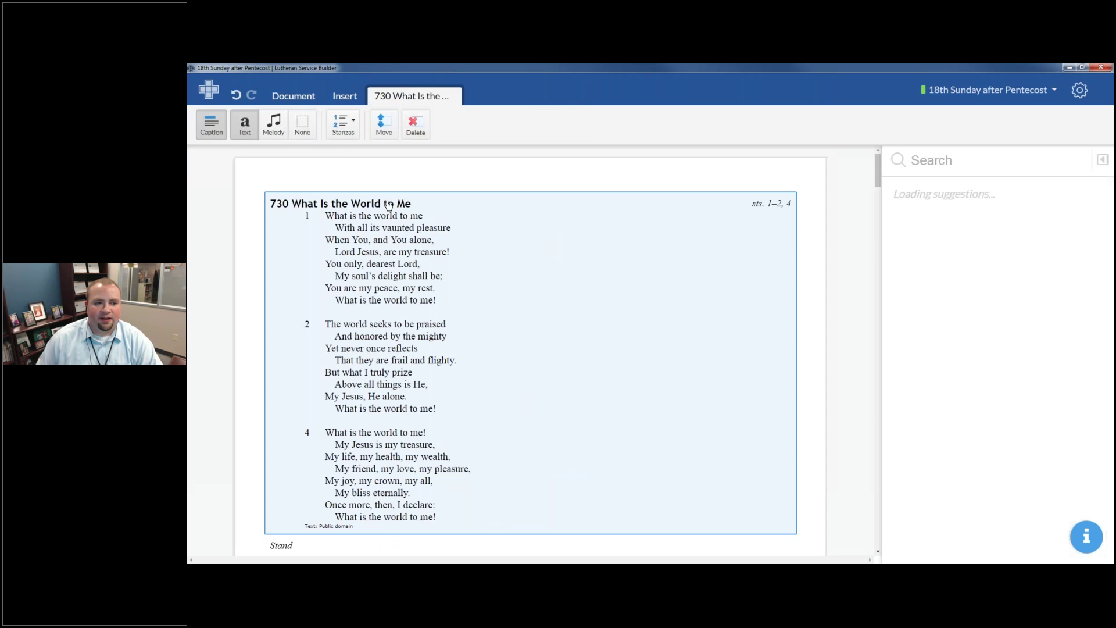
pyautogui.click(273, 126)
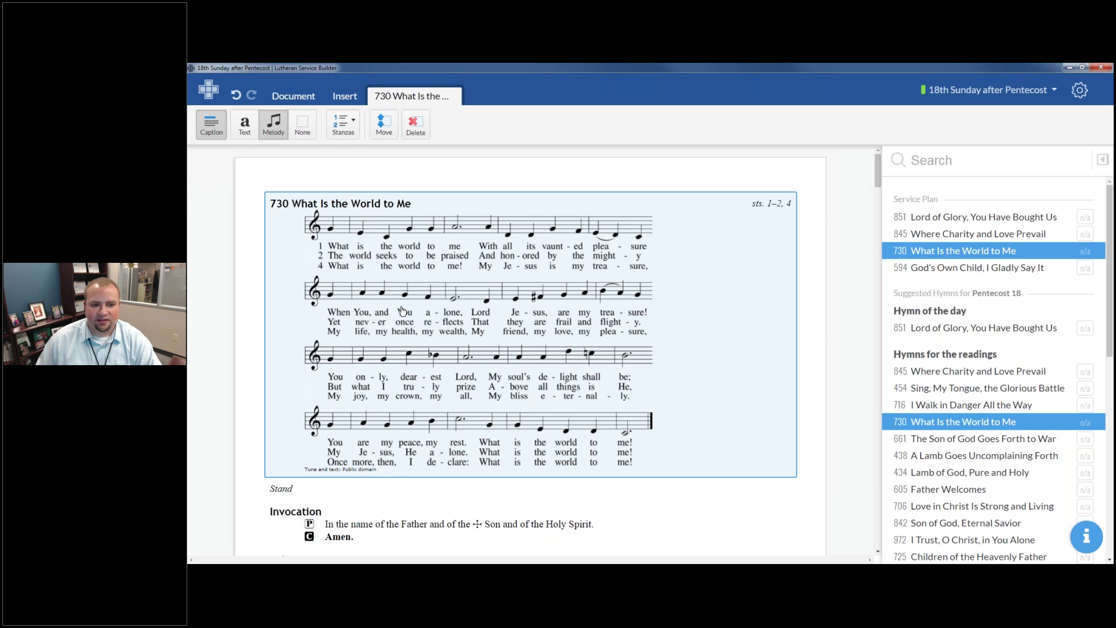
# Expand the alternatives below the confession of sins and choose the Declaration of Grace instead of the Absolution.
pyautogui.scroll(-8, 394, 315)
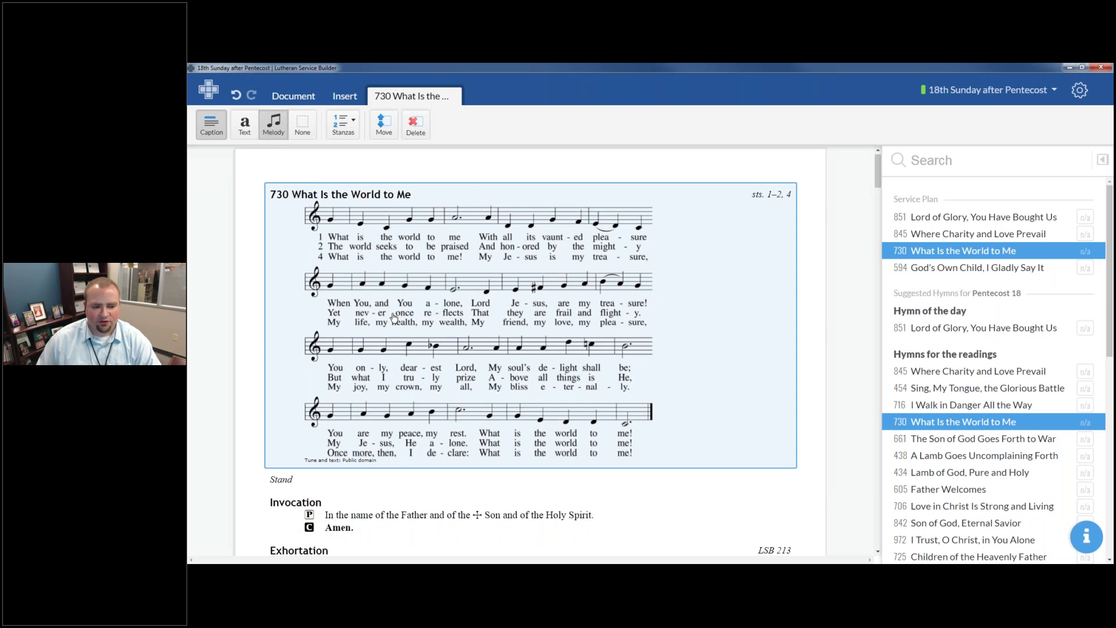
pyautogui.scroll(-1, 437, 360)
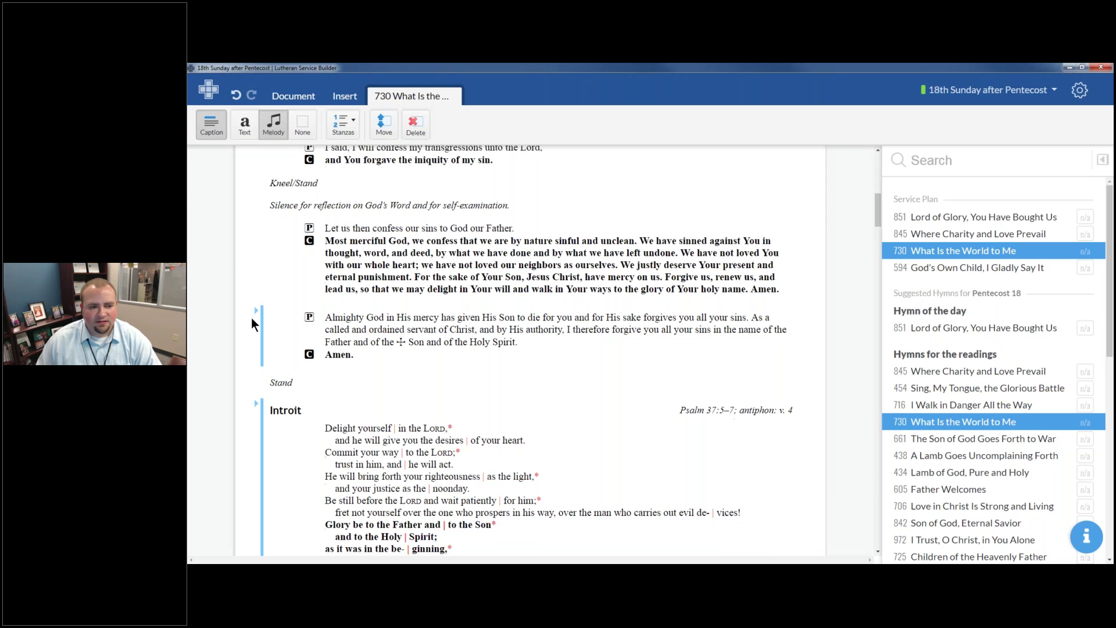
pyautogui.scroll(-1, 251, 317)
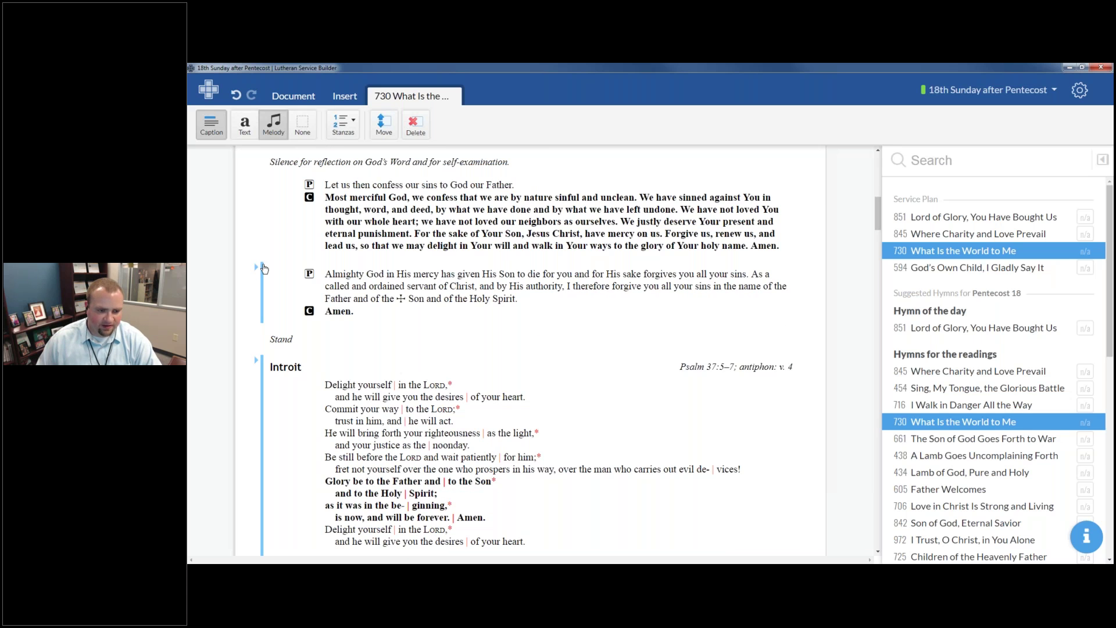
pyautogui.click(251, 266)
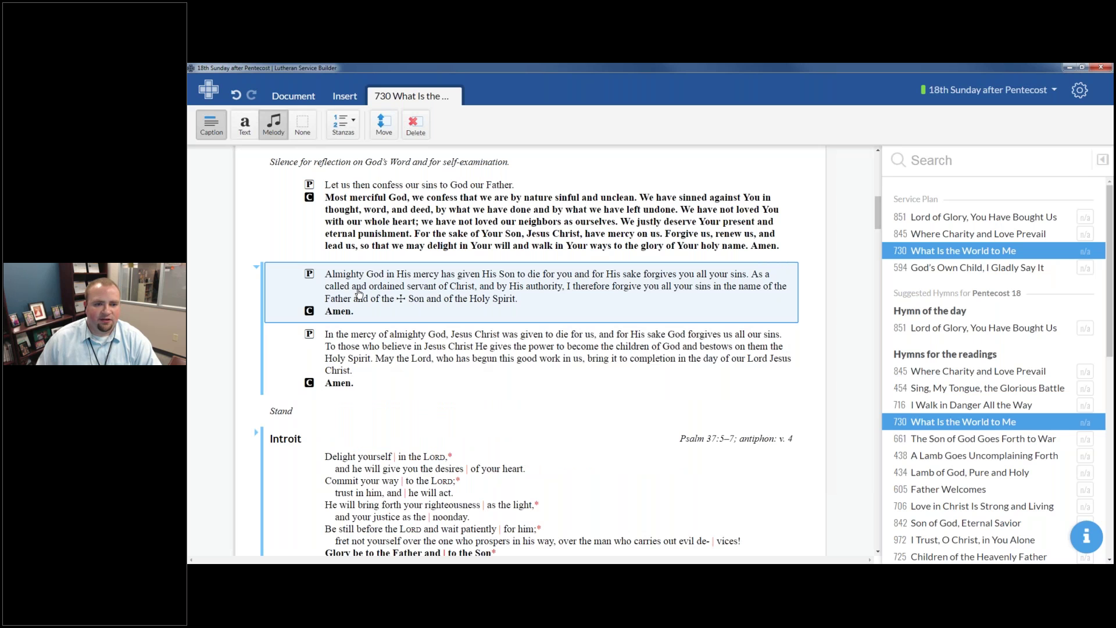
pyautogui.click(256, 268)
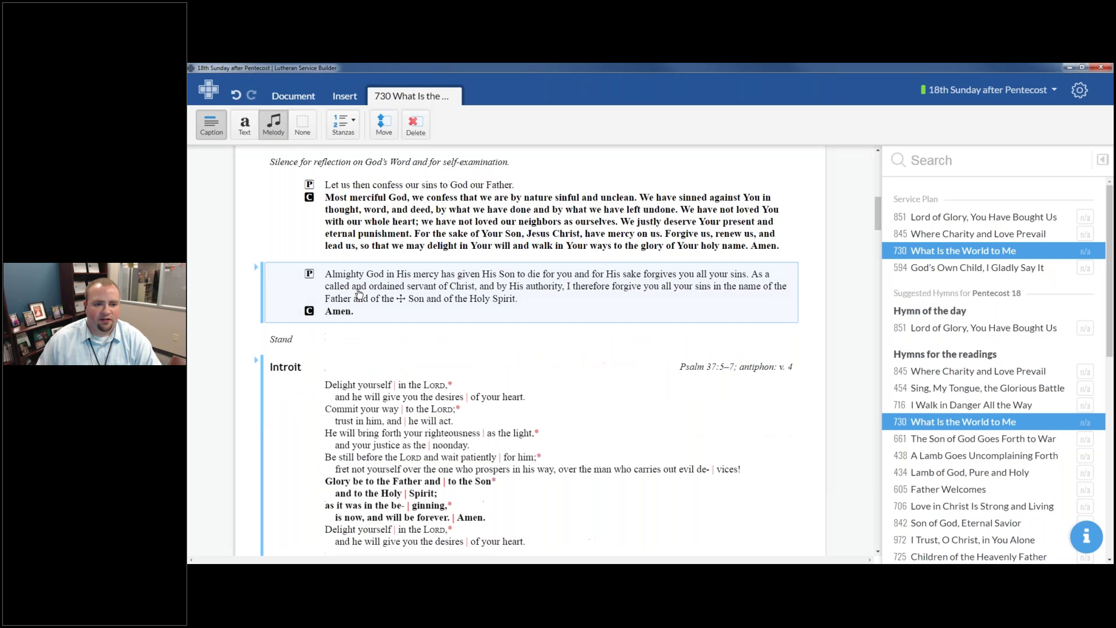
pyautogui.click(256, 269)
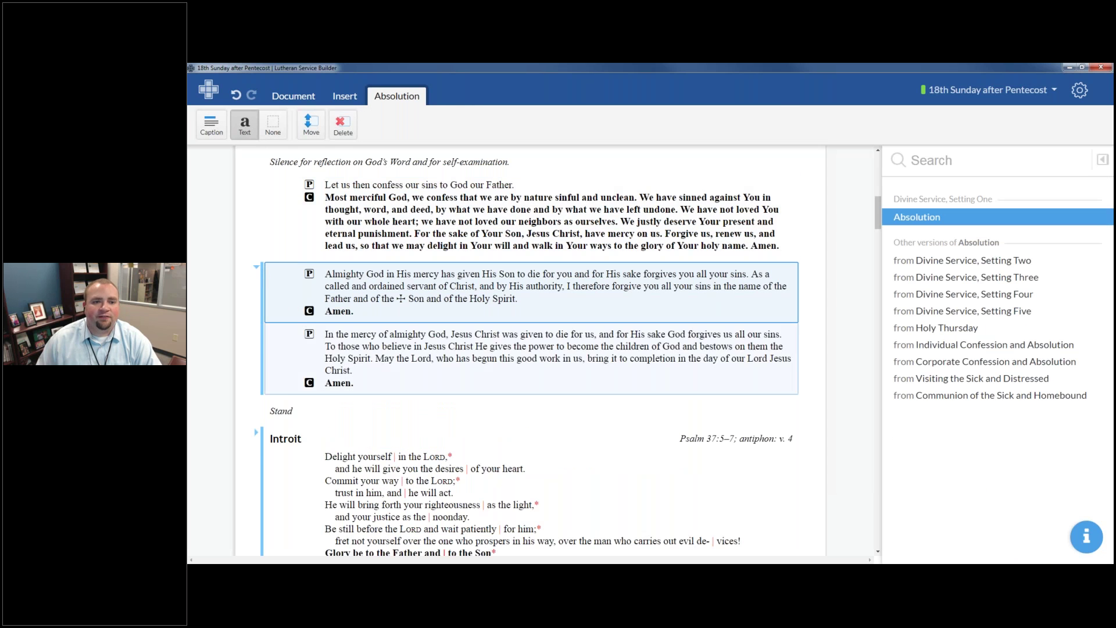
pyautogui.click(465, 371)
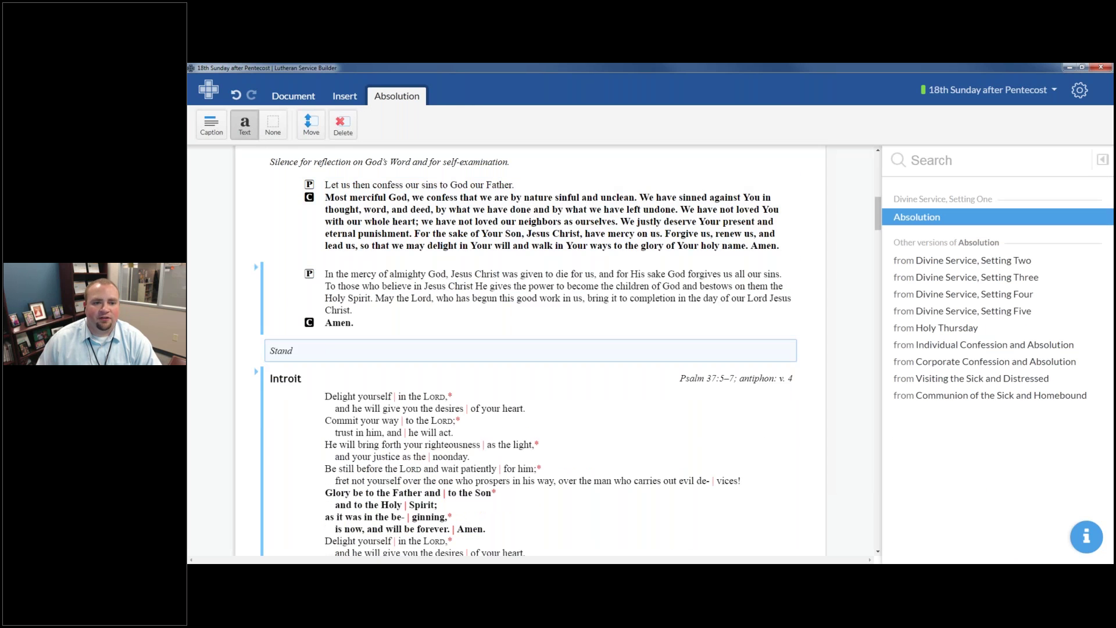
# Reopen the alternatives and turn on the captions for both the Declaration of Grace and the Absolution.
pyautogui.click(257, 270)
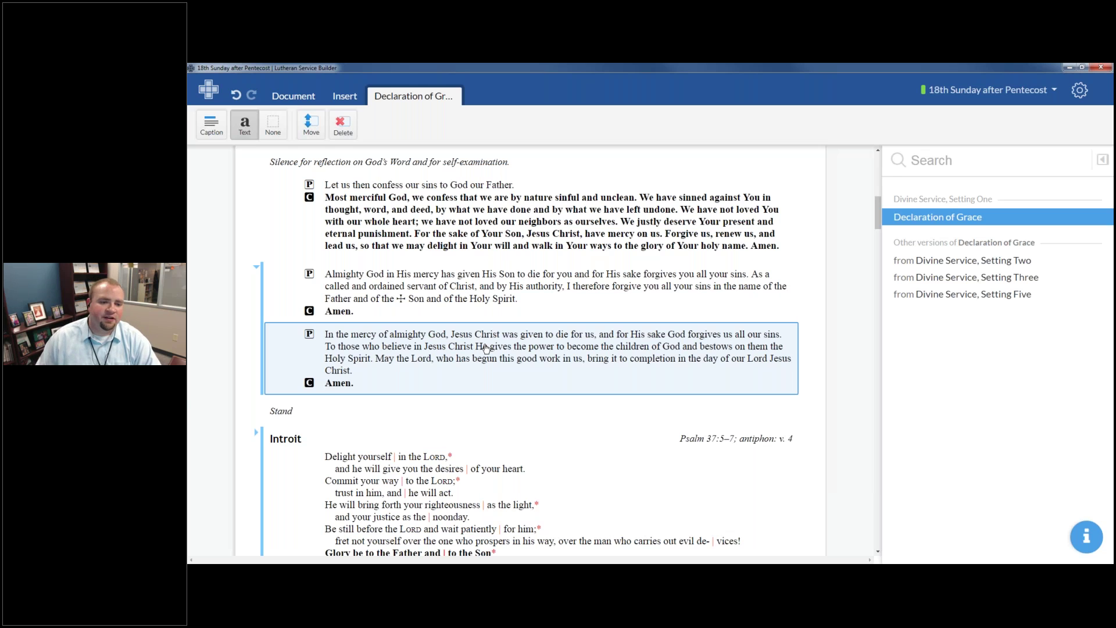
pyautogui.click(211, 125)
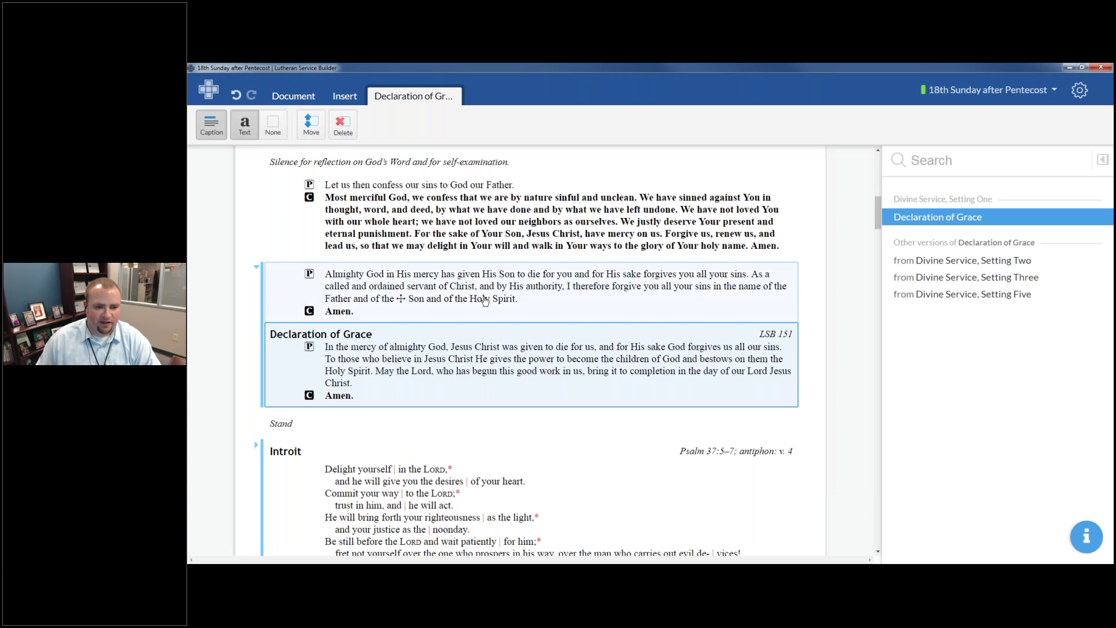
pyautogui.click(459, 292)
pyautogui.click(210, 125)
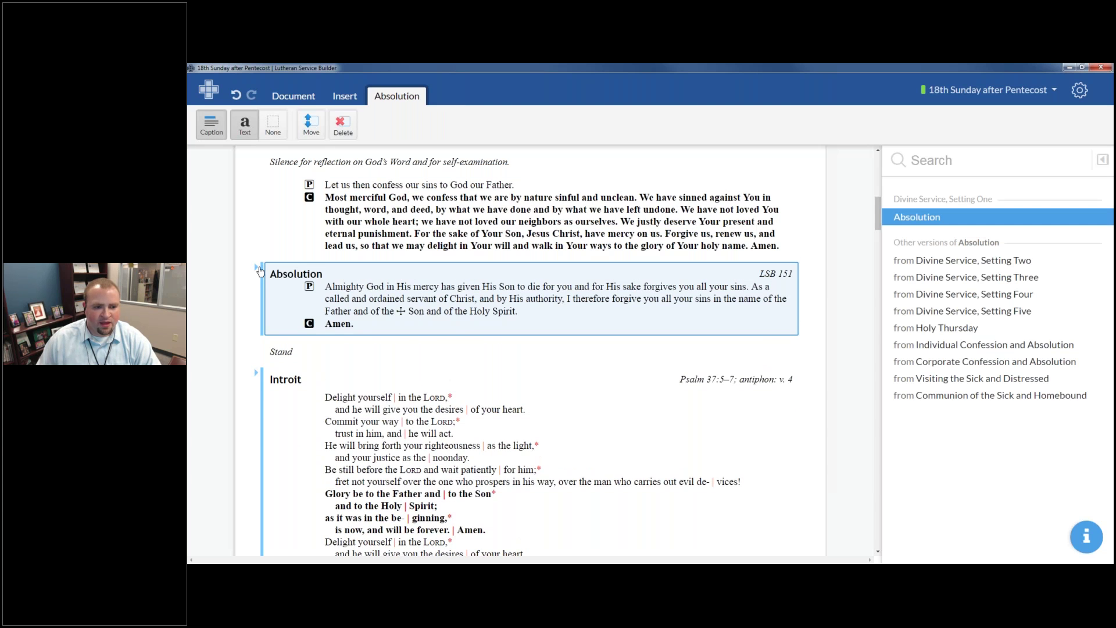
# Switch the selected alternative from the Absolution back to the captioned Declaration of Grace.
pyautogui.click(256, 268)
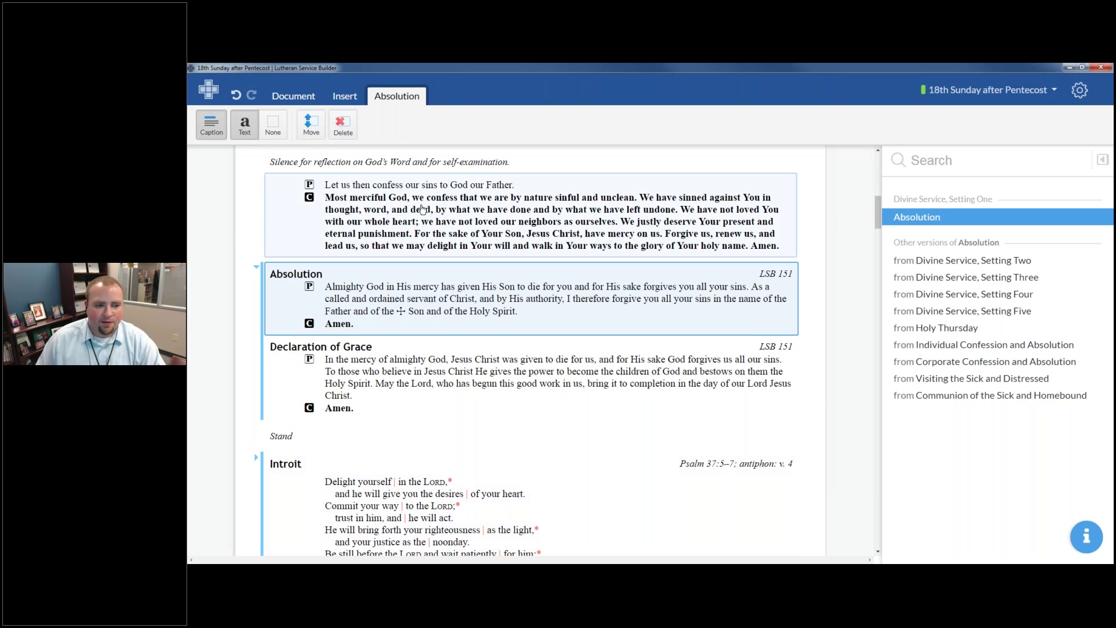
pyautogui.keyDown('shift'); pyautogui.click(307, 378); pyautogui.keyUp('shift')
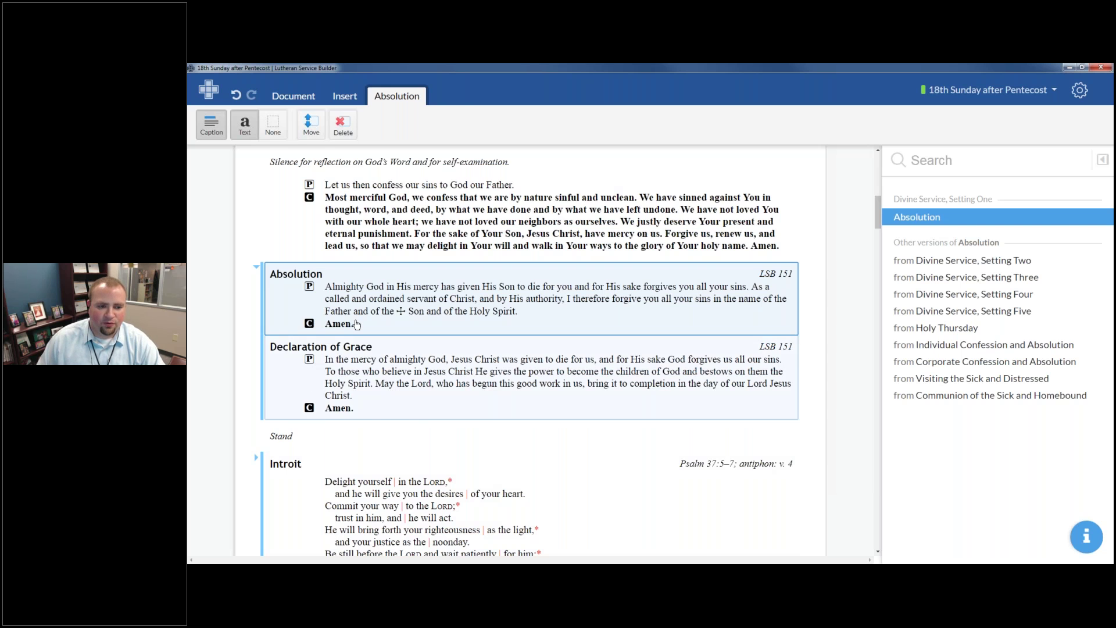
pyautogui.press('Delete')
# Expand the Introit's alternatives and choose Psalm 54 in place of the Introit and the Entrance Hymn.
pyautogui.scroll(-2, 529, 349)
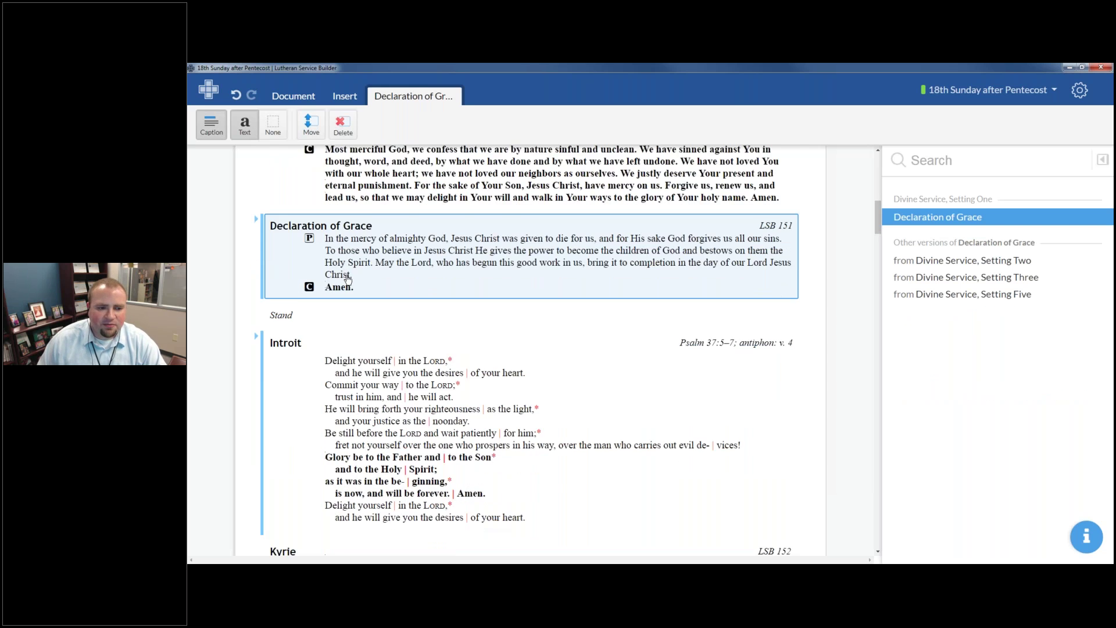
pyautogui.scroll(-2, 236, 174)
pyautogui.click(271, 210)
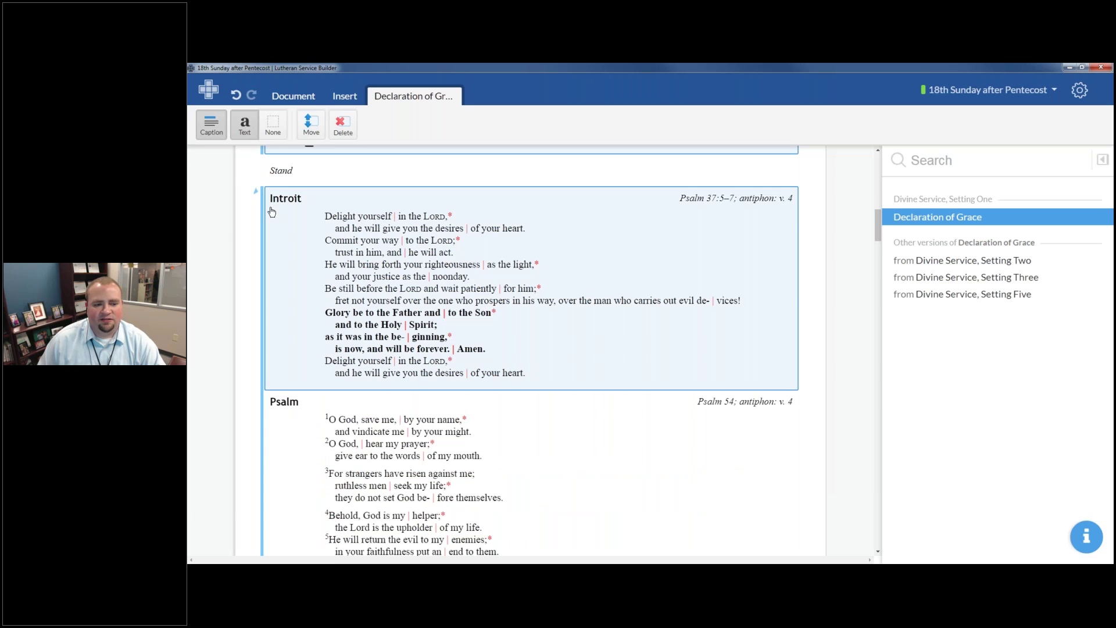
pyautogui.scroll(-2, 469, 303)
pyautogui.keyDown('shift'); pyautogui.click(468, 303); pyautogui.keyUp('shift')
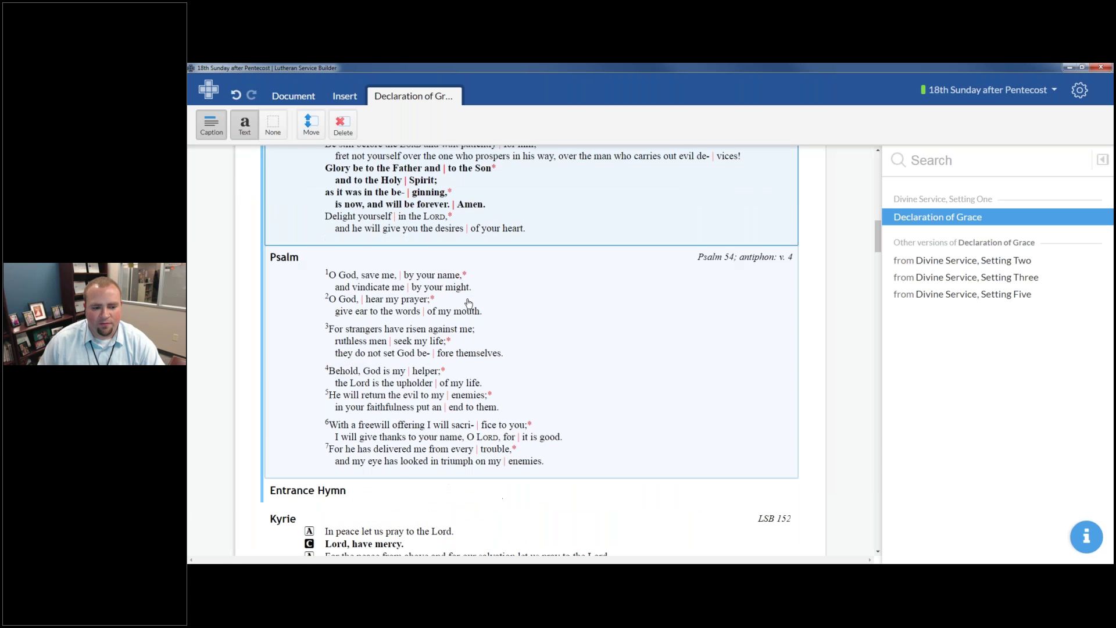
pyautogui.scroll(-1, 407, 378)
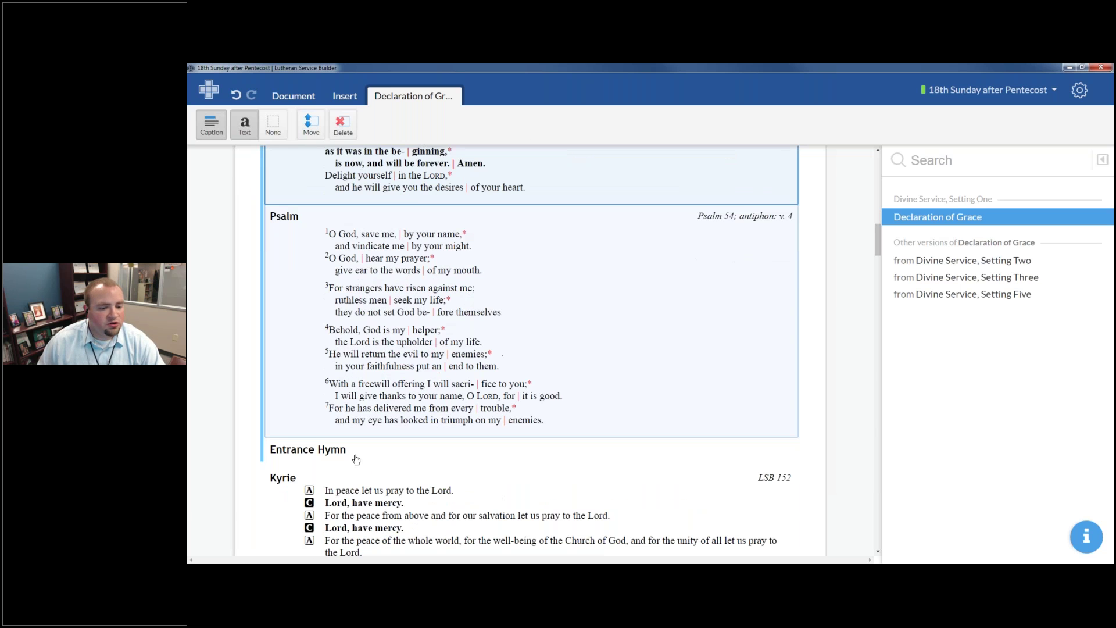
pyautogui.click(407, 336)
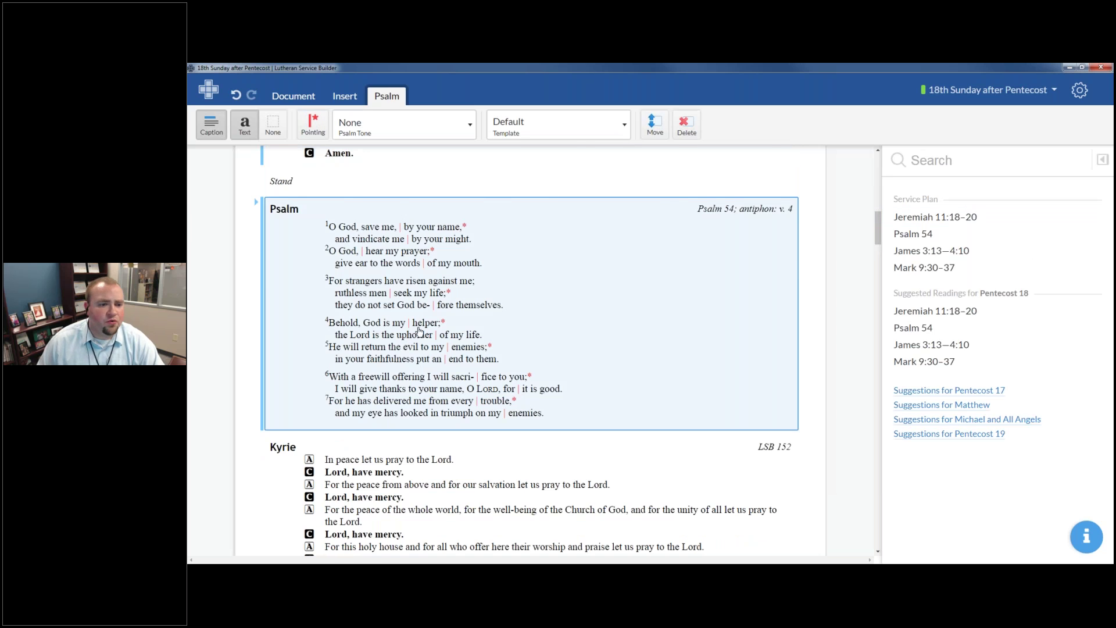
pyautogui.scroll(3, 407, 331)
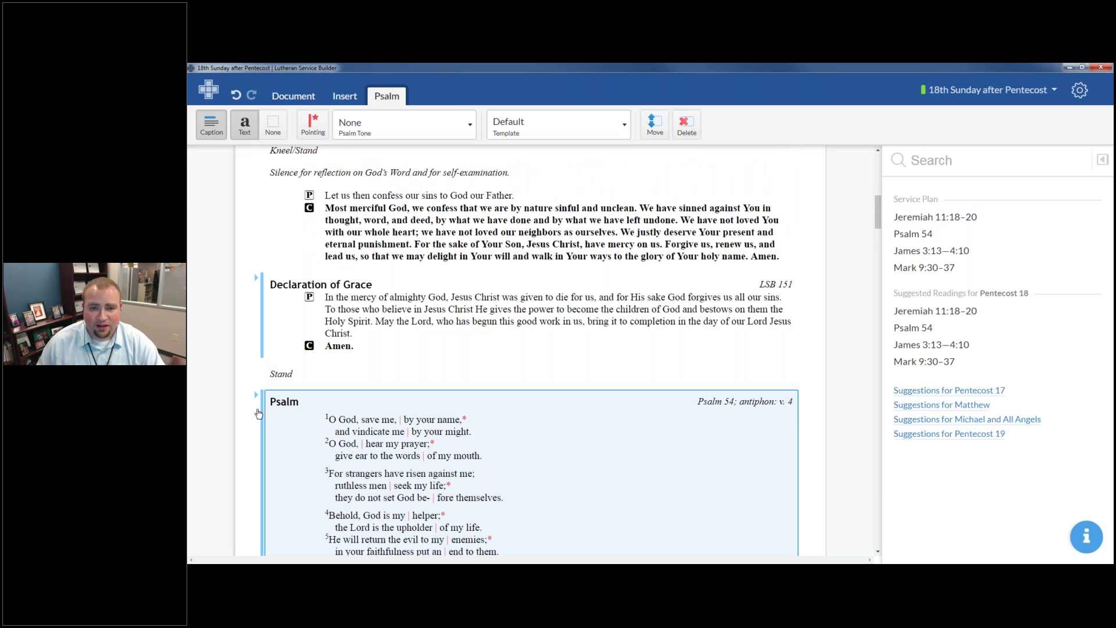
# Apply the "with Introduction — Old Testament" template to the Old Testament Reading, Jeremiah 11:18–20.
pyautogui.scroll(-6, 261, 411)
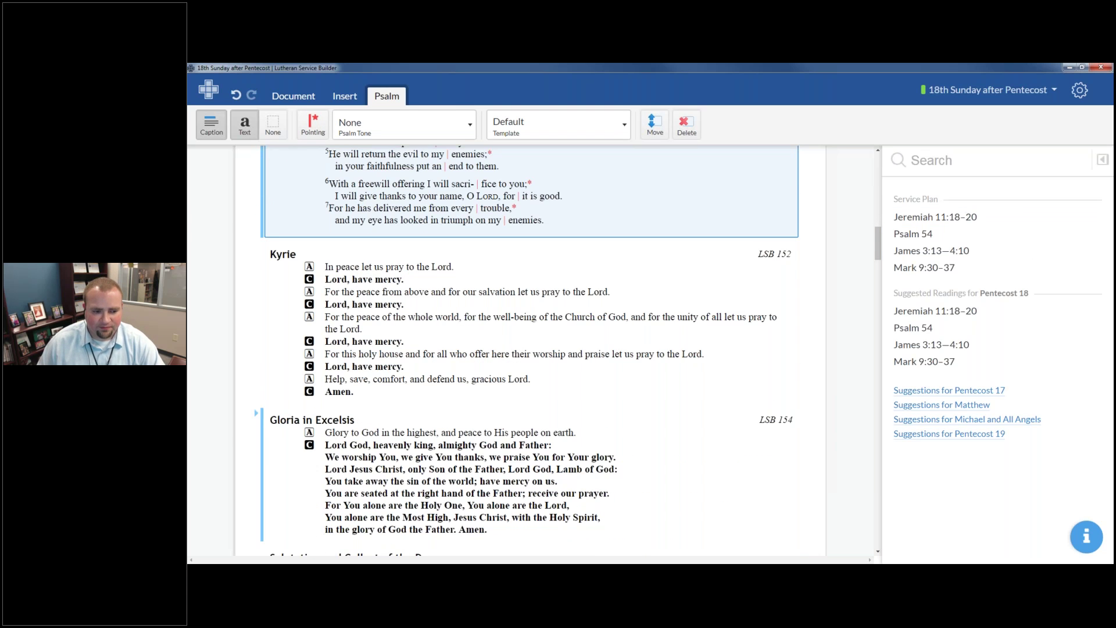
pyautogui.scroll(-2, 263, 414)
pyautogui.scroll(-5, 330, 297)
pyautogui.scroll(-2, 349, 297)
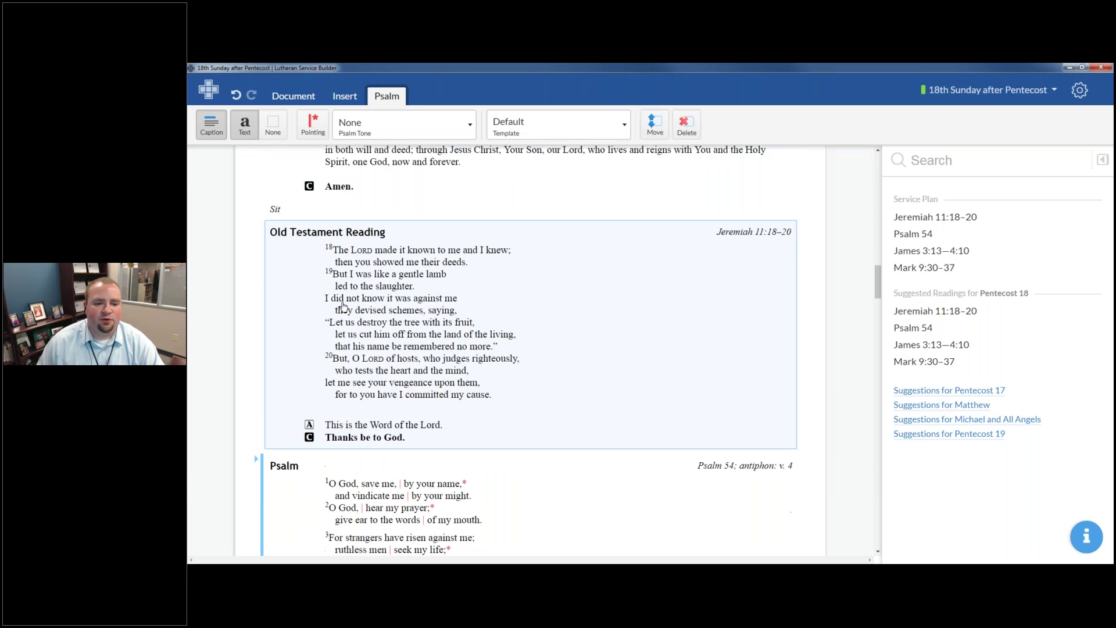
pyautogui.click(364, 297)
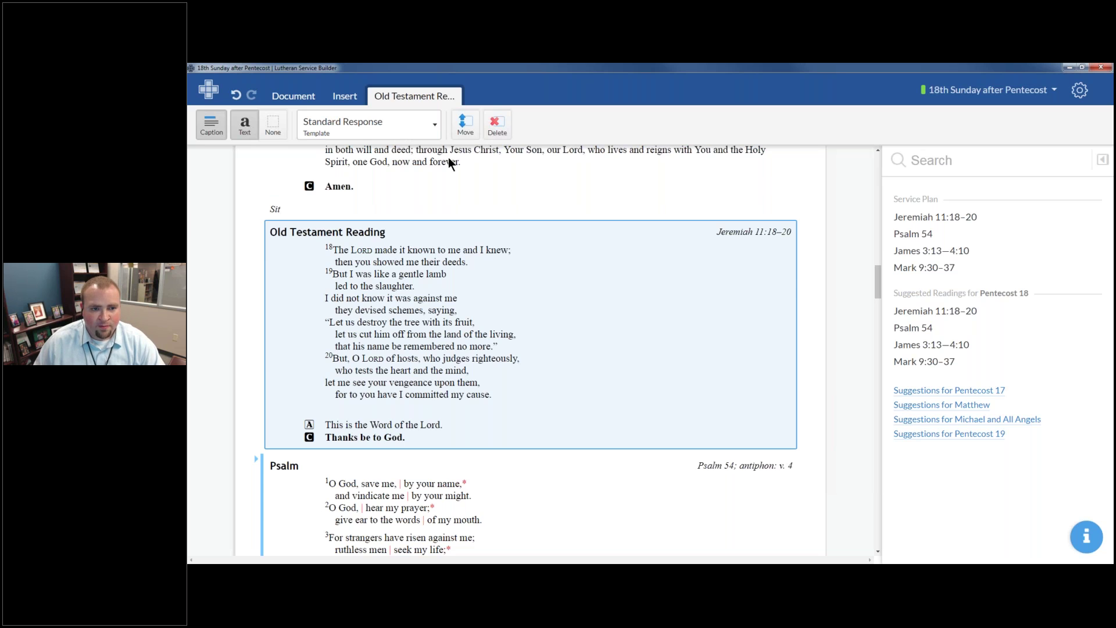
pyautogui.click(433, 123)
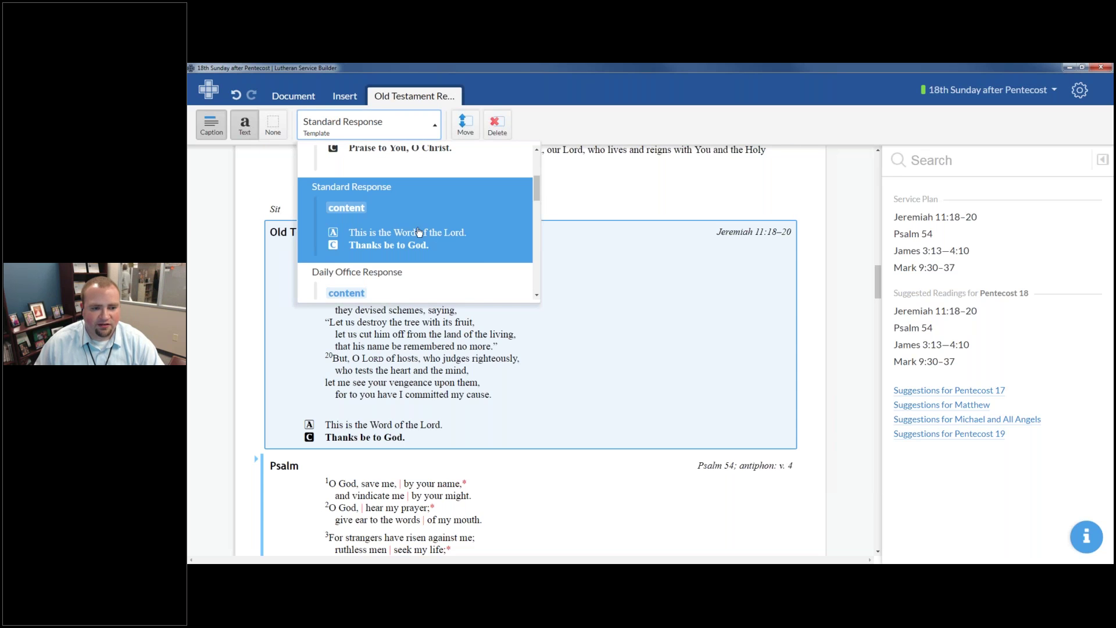
pyautogui.scroll(-1, 506, 256)
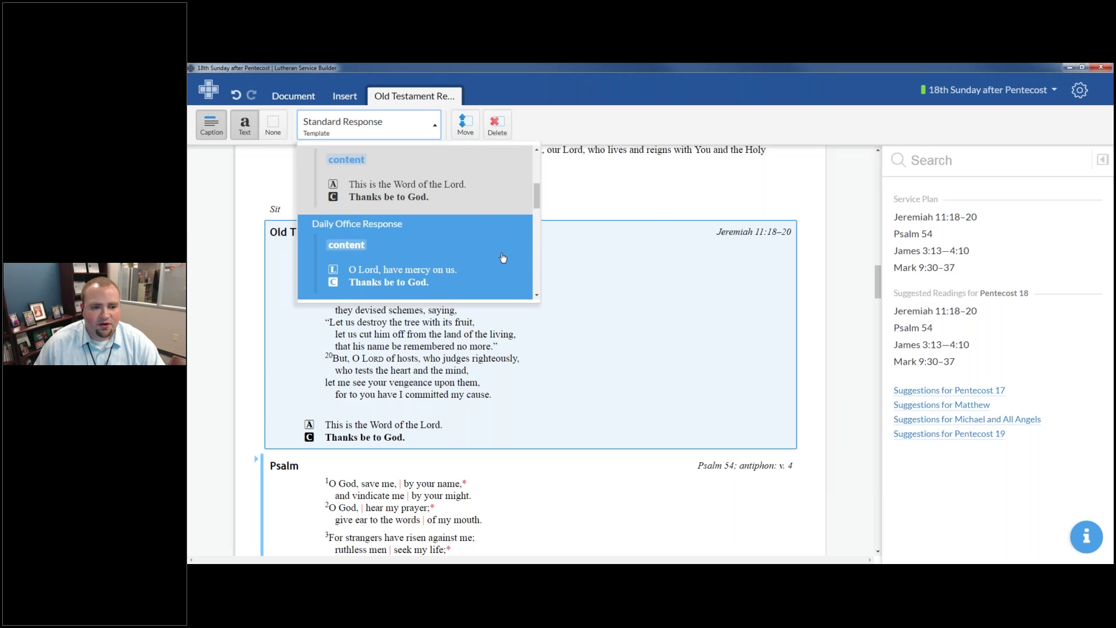
pyautogui.scroll(-1, 500, 247)
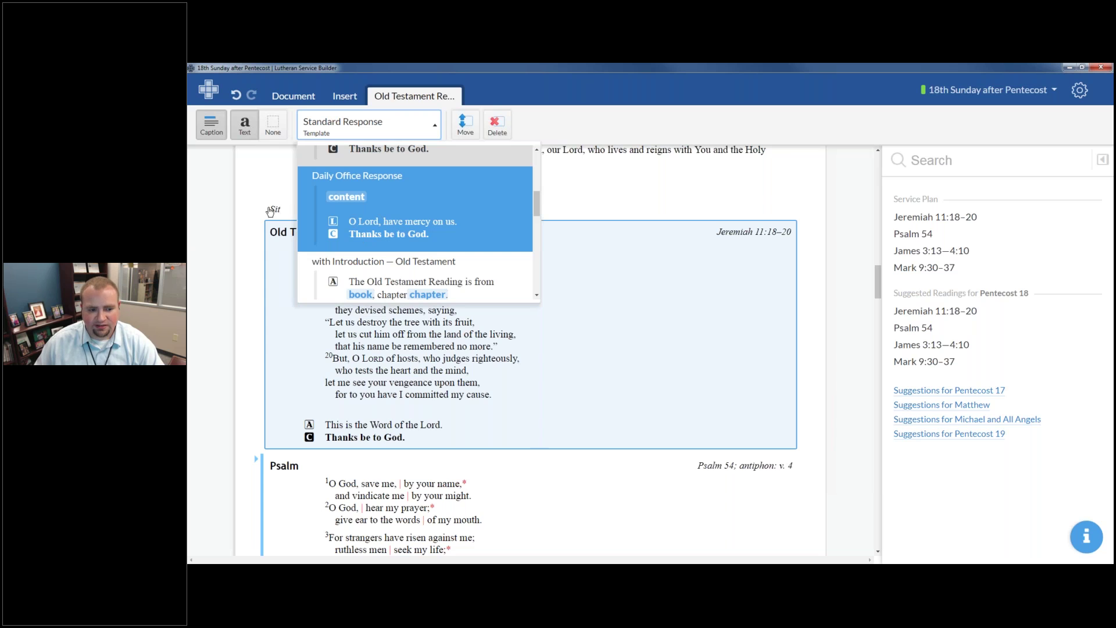
pyautogui.scroll(-1, 432, 216)
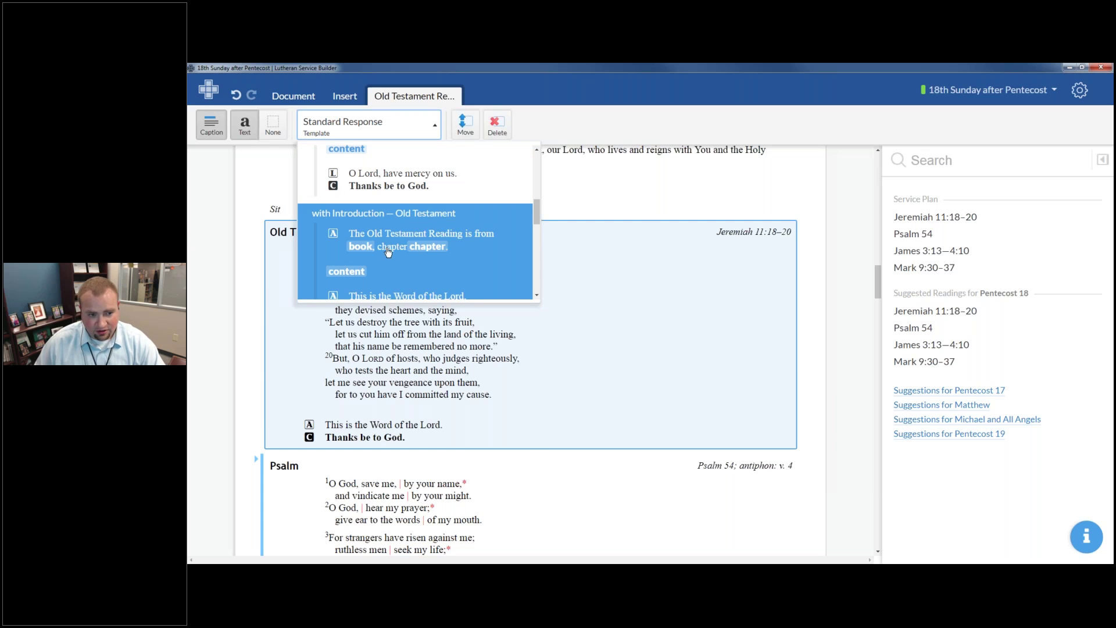
pyautogui.scroll(-1, 460, 254)
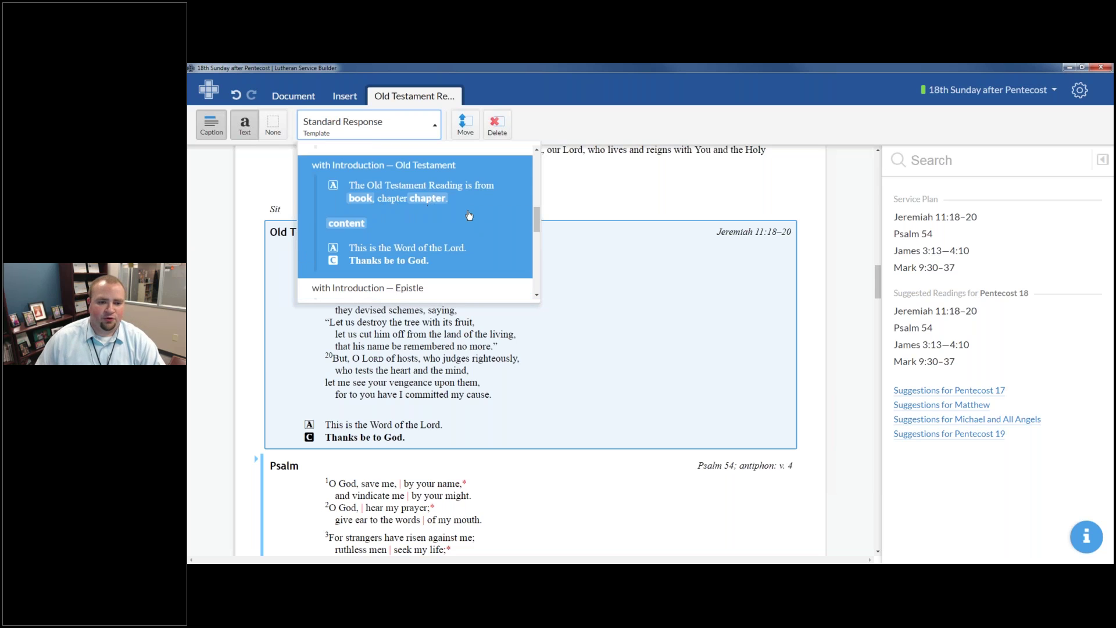
pyautogui.click(348, 214)
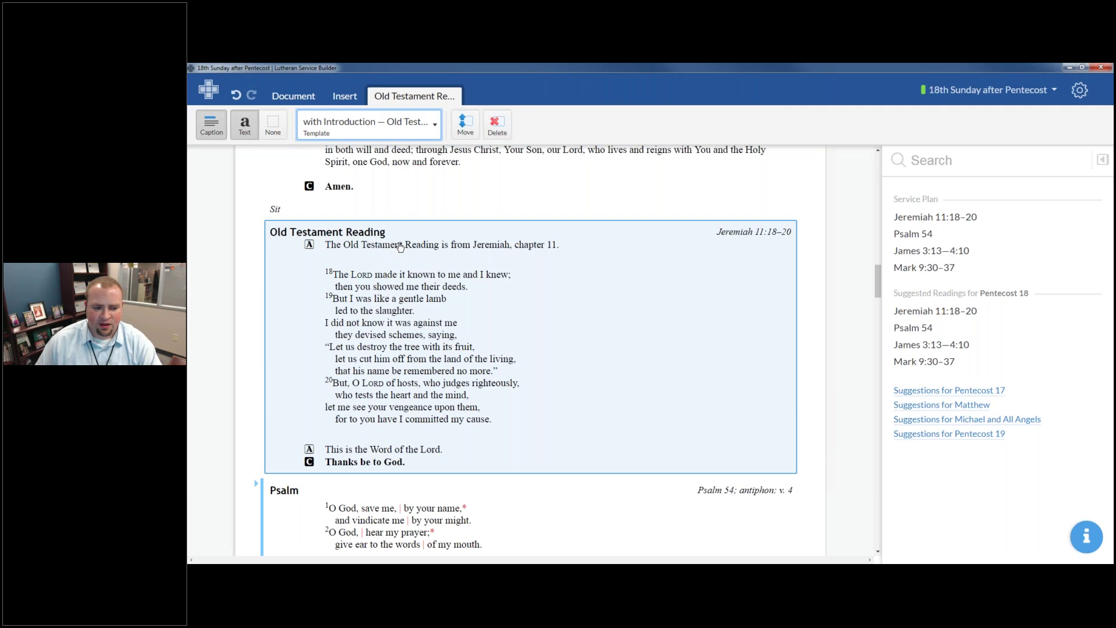
# Fill the Hymn of the Day with hymn 851, Lord of Glory, You Have Bought Us, from the service plan.
pyautogui.scroll(-4, 396, 248)
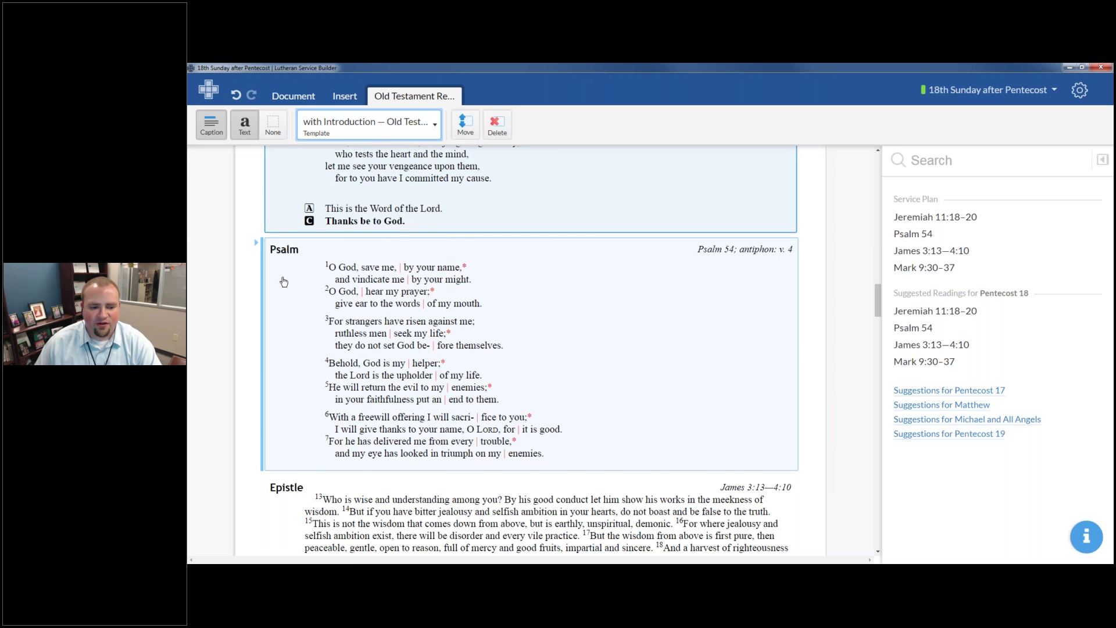
pyautogui.scroll(-10, 284, 282)
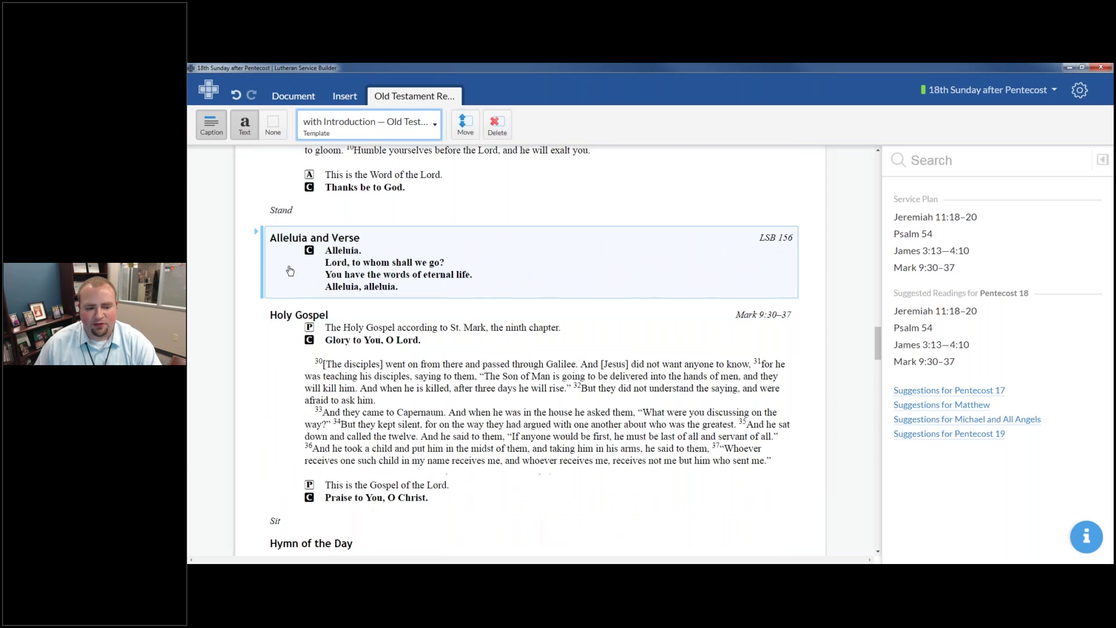
pyautogui.scroll(-3, 290, 271)
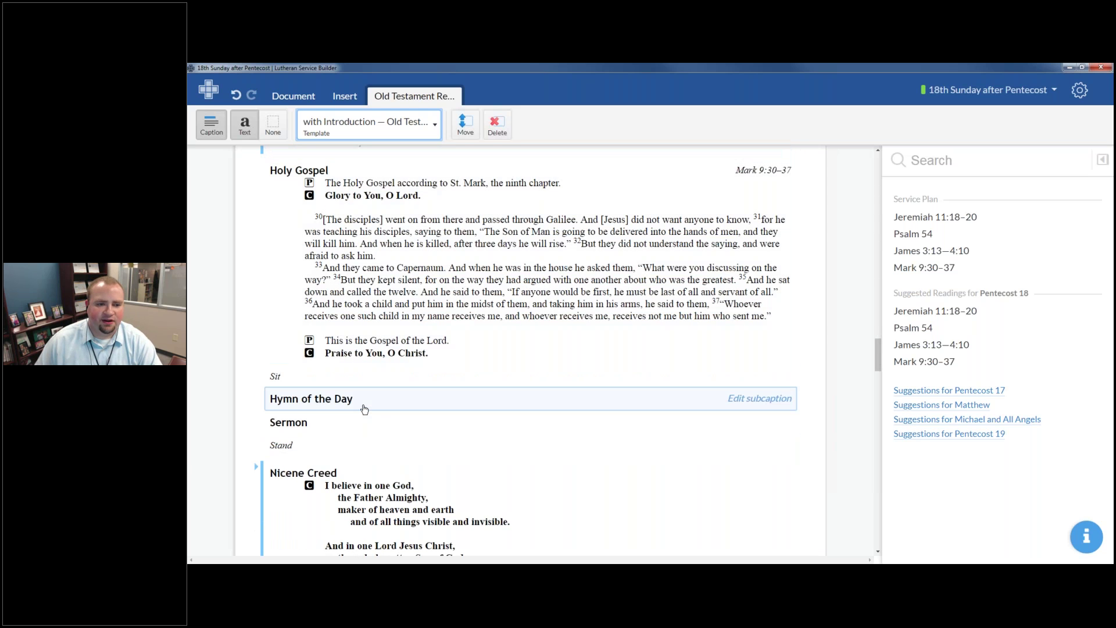
pyautogui.click(362, 407)
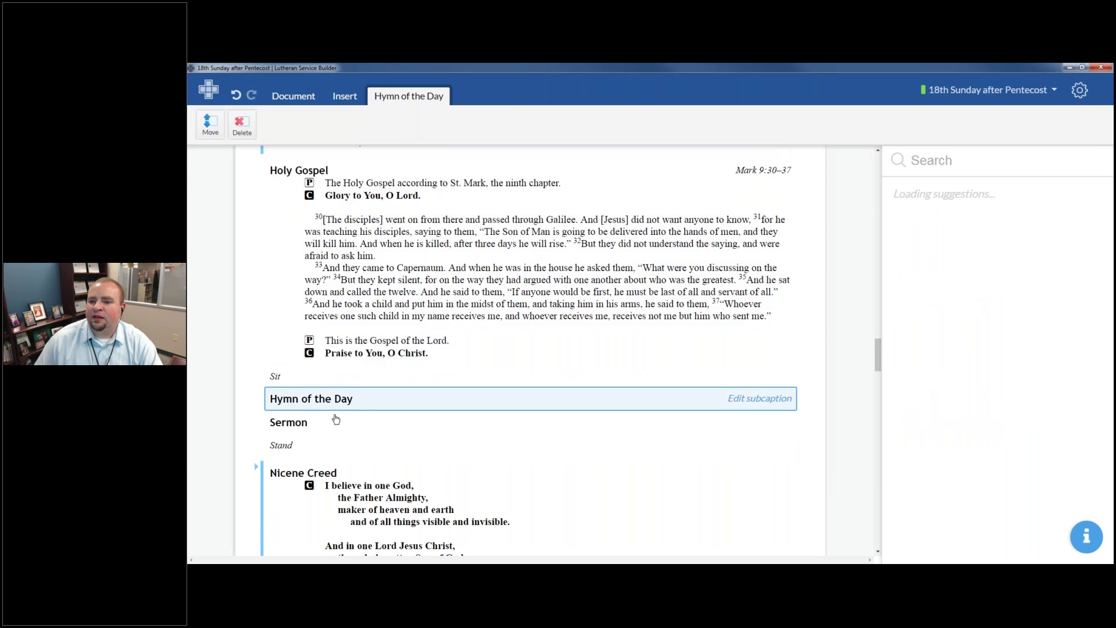
pyautogui.click(983, 219)
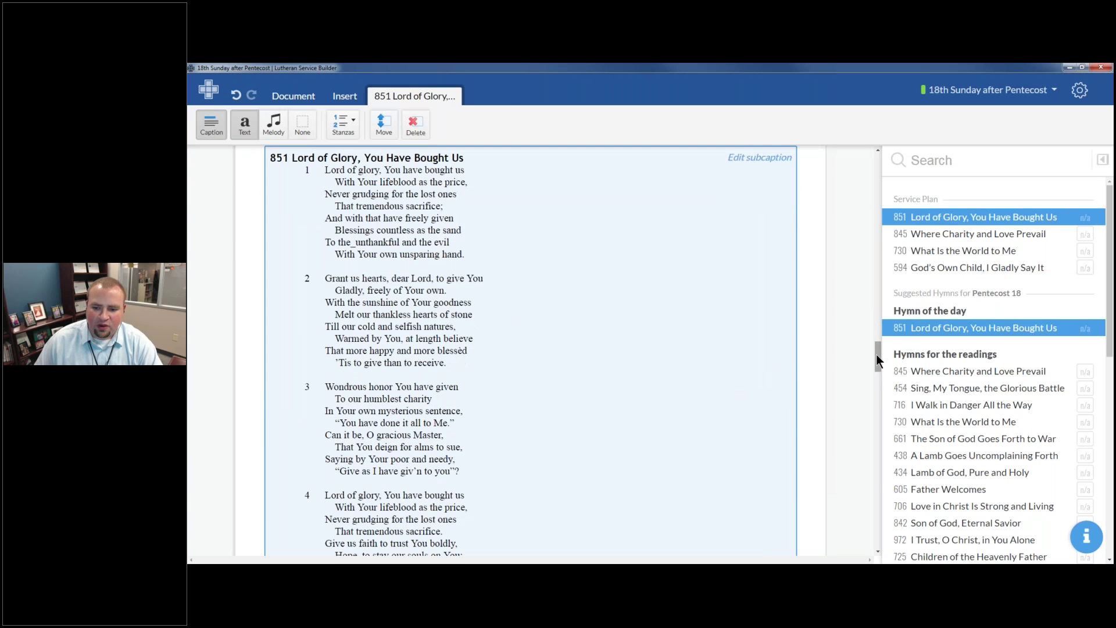
# Display hymn 851, Lord of Glory, You Have Bought Us, with its melody instead of text only.
pyautogui.moveTo(876, 357)
pyautogui.mouseDown()
pyautogui.moveTo(877, 162)
pyautogui.moveTo(879, 344)
pyautogui.mouseUp()
pyautogui.scroll(-2, 225, 257)
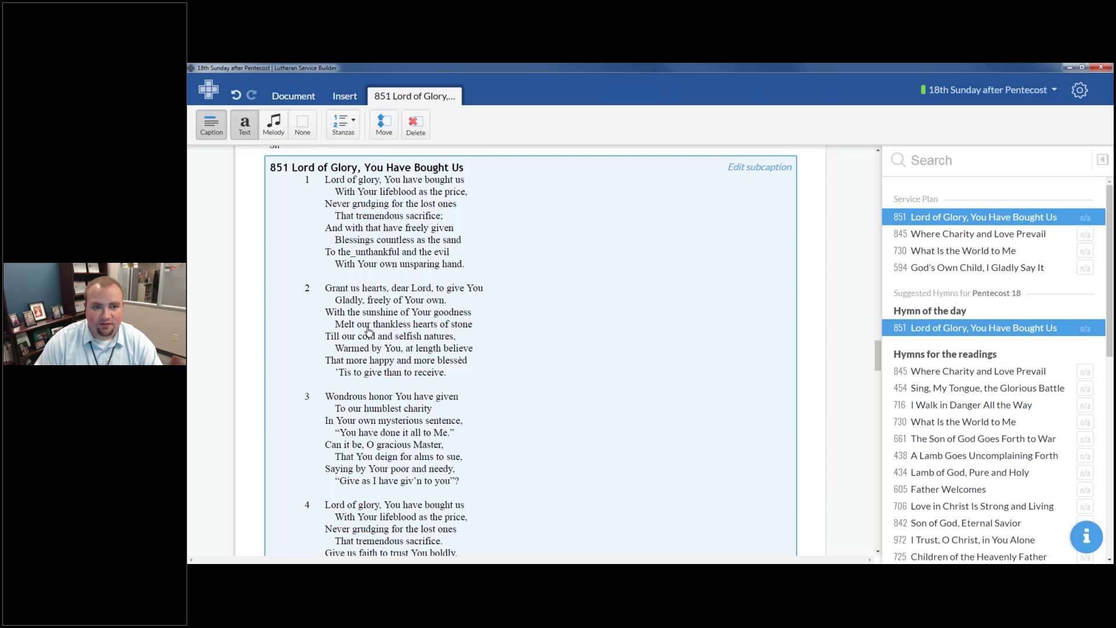
pyautogui.click(281, 124)
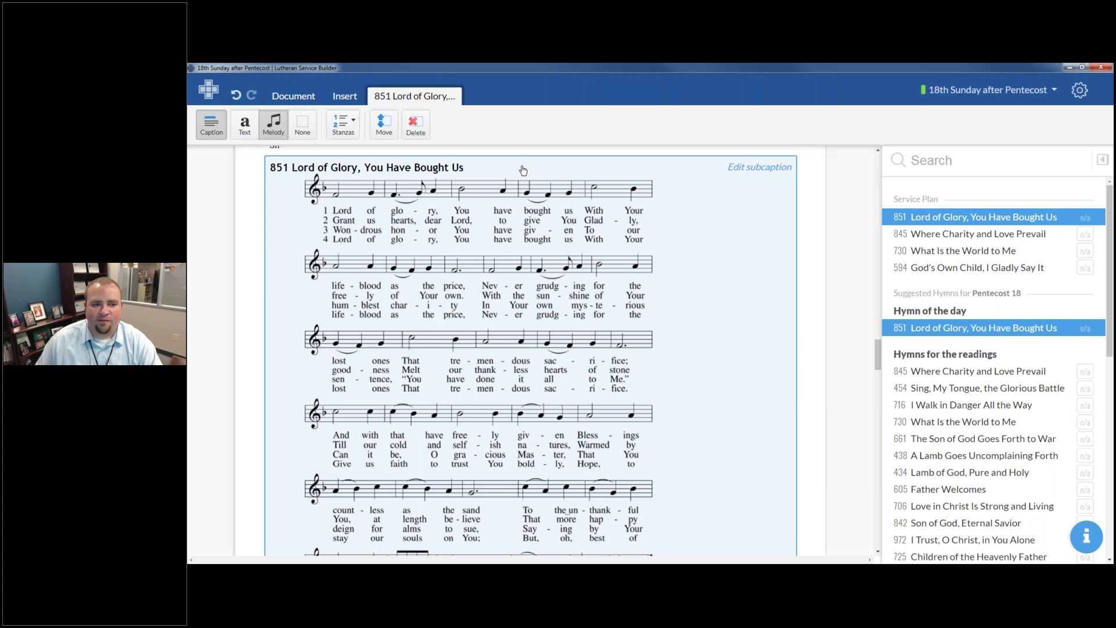
pyautogui.scroll(2, 639, 220)
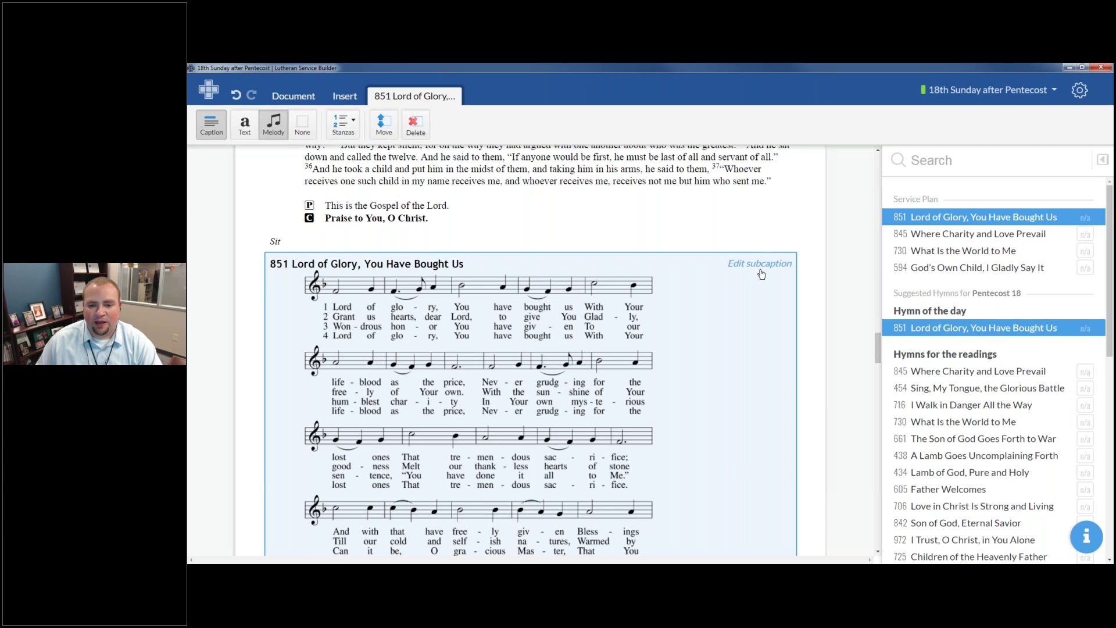
# Set the subcaption of hymn 851 to "Please Stand" and delete the Sit rubric above the hymn.
pyautogui.click(760, 265)
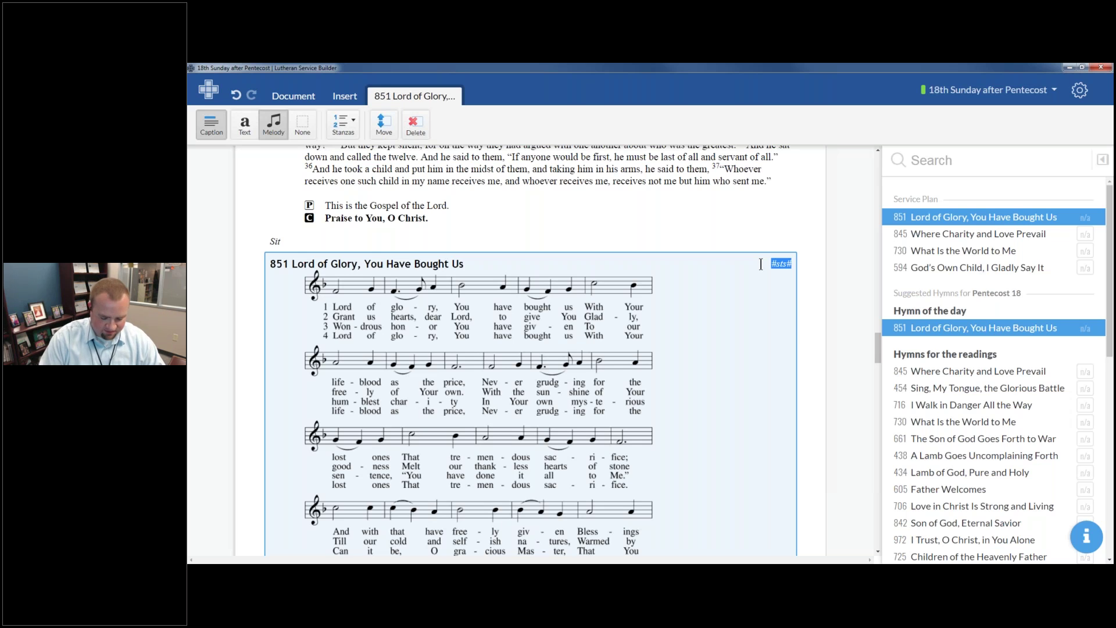
pyautogui.write('Please Stand')
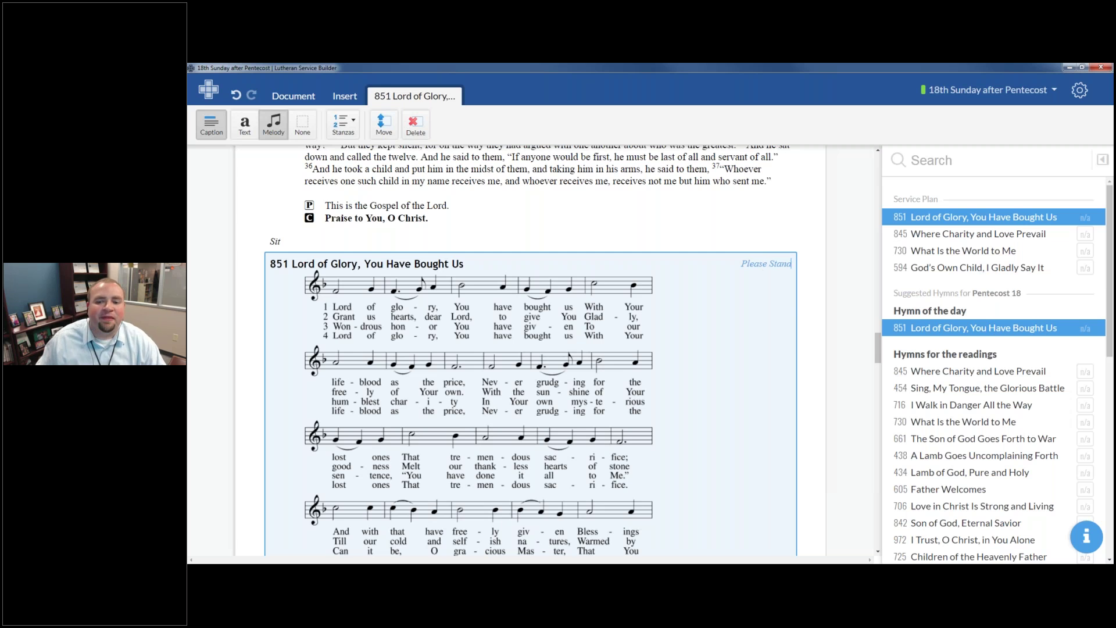
pyautogui.press('Return')
pyautogui.click(521, 237)
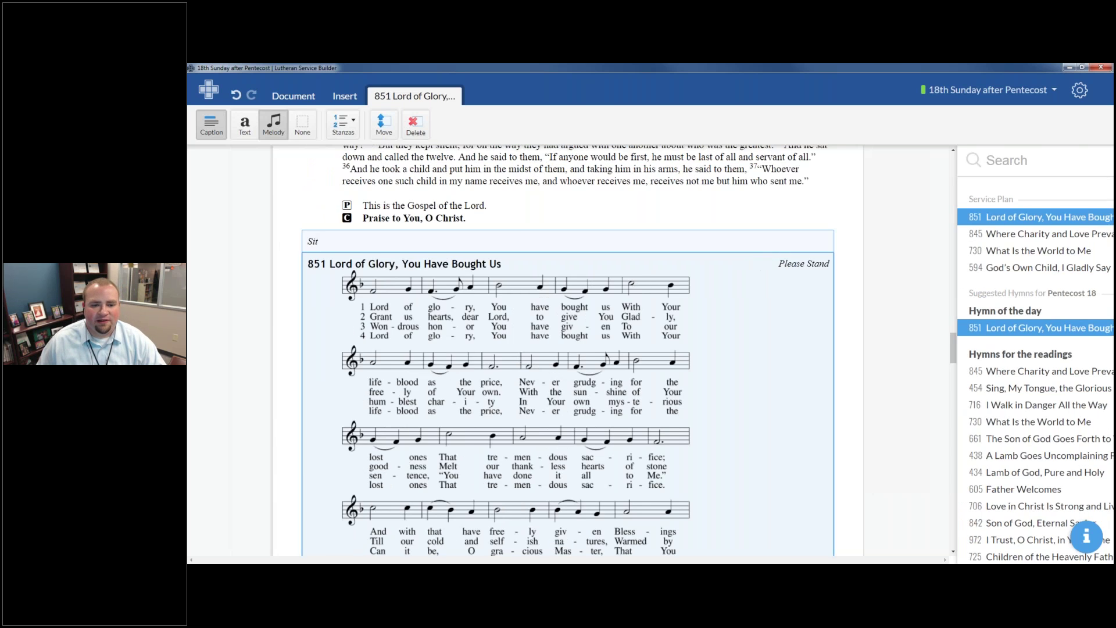
pyautogui.click(532, 232)
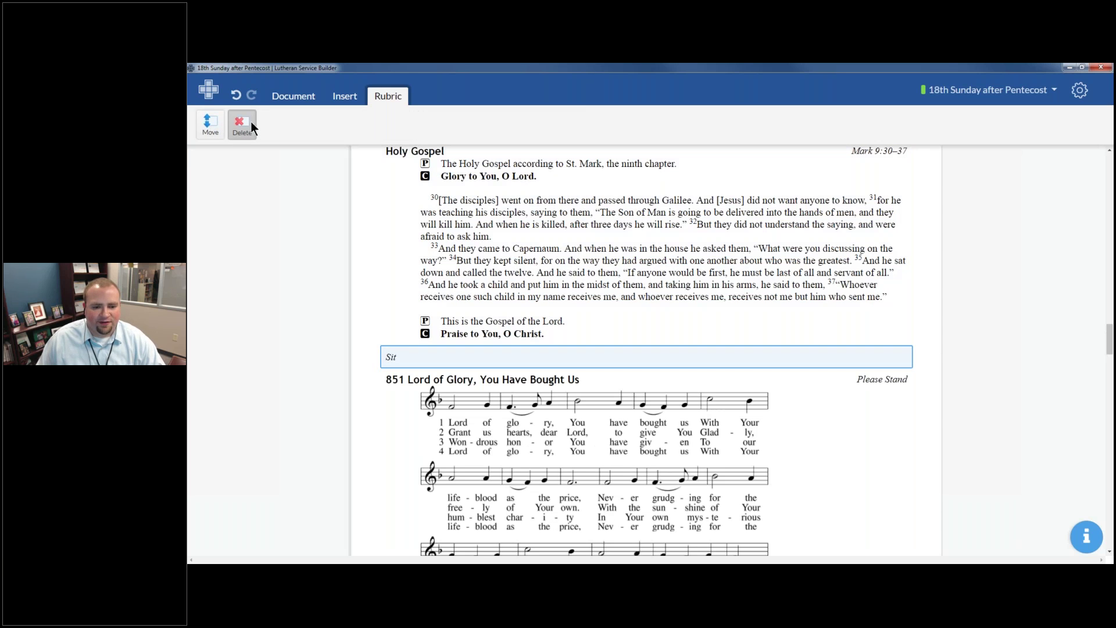
pyautogui.press('Delete')
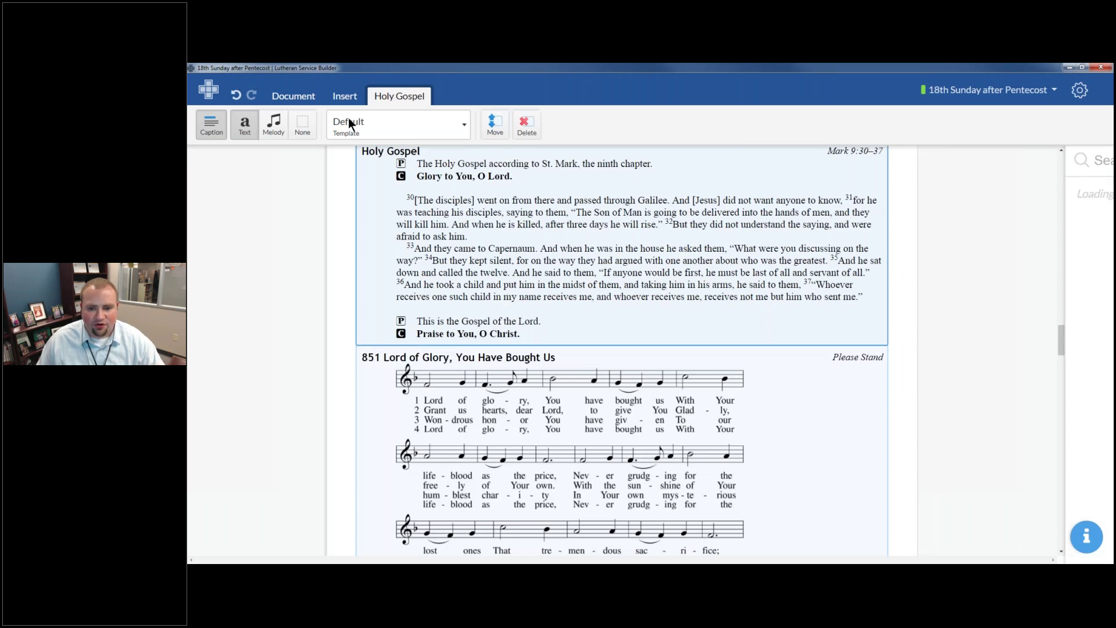
# Change the Sermon heading to Sermon - "Sermon Title" and set its subcaption to Mark 9.
pyautogui.scroll(-6, 720, 412)
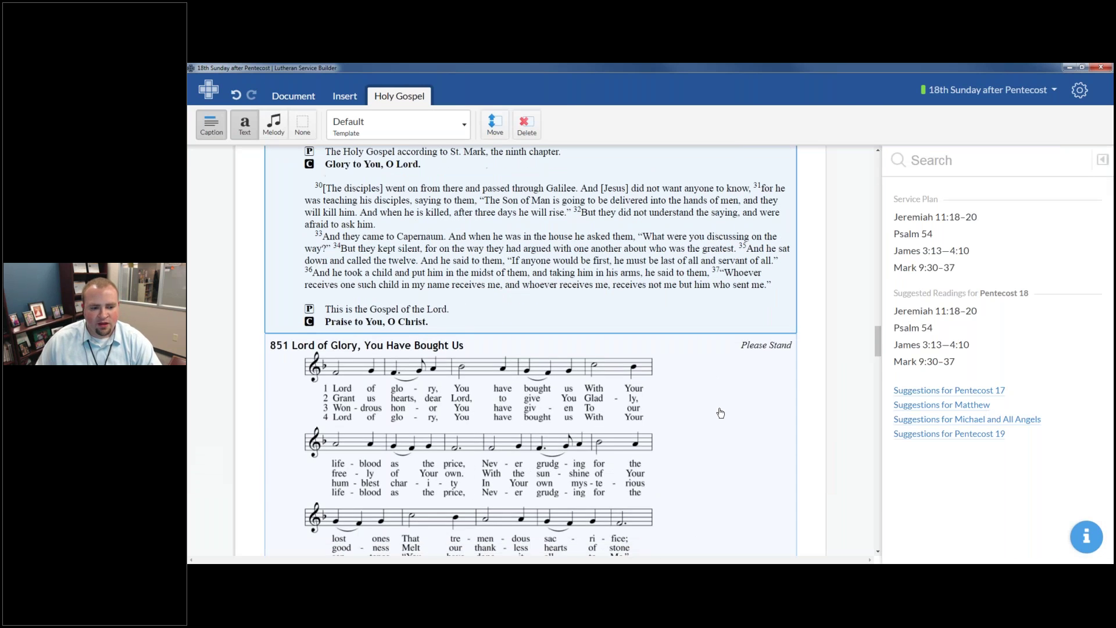
pyautogui.scroll(-3, 602, 408)
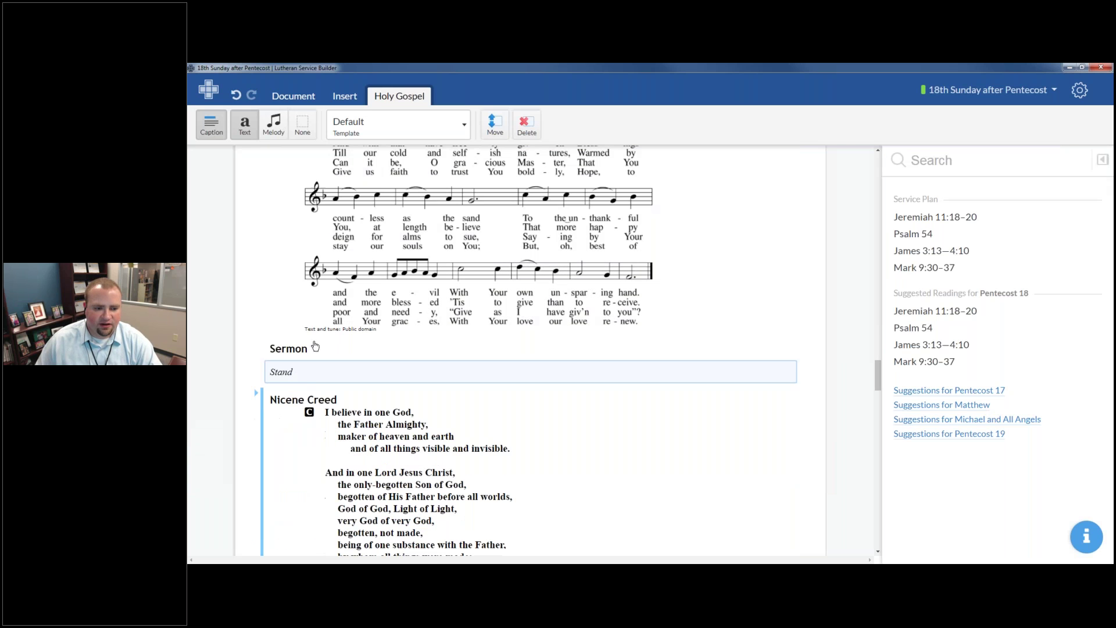
pyautogui.click(346, 354)
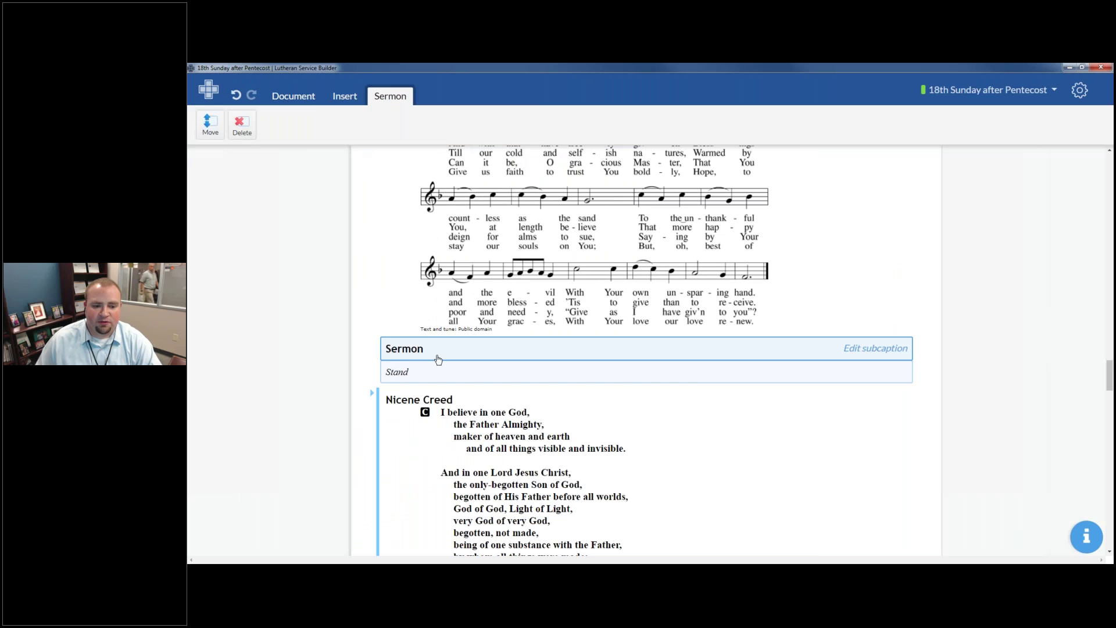
pyautogui.click(432, 349)
pyautogui.click(431, 349)
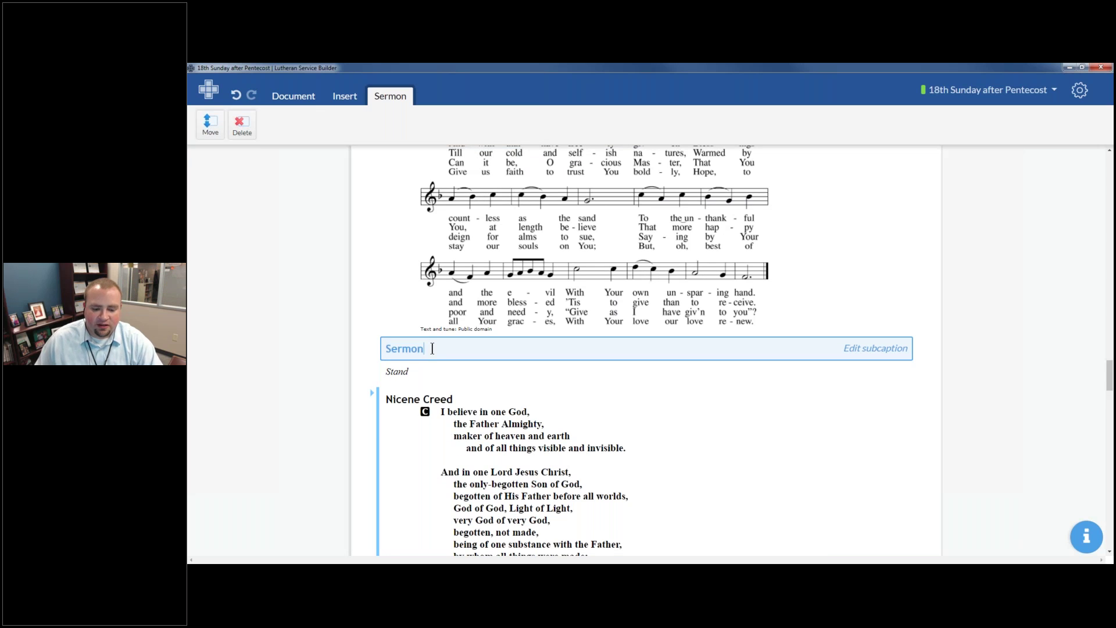
pyautogui.write('- "Serm')
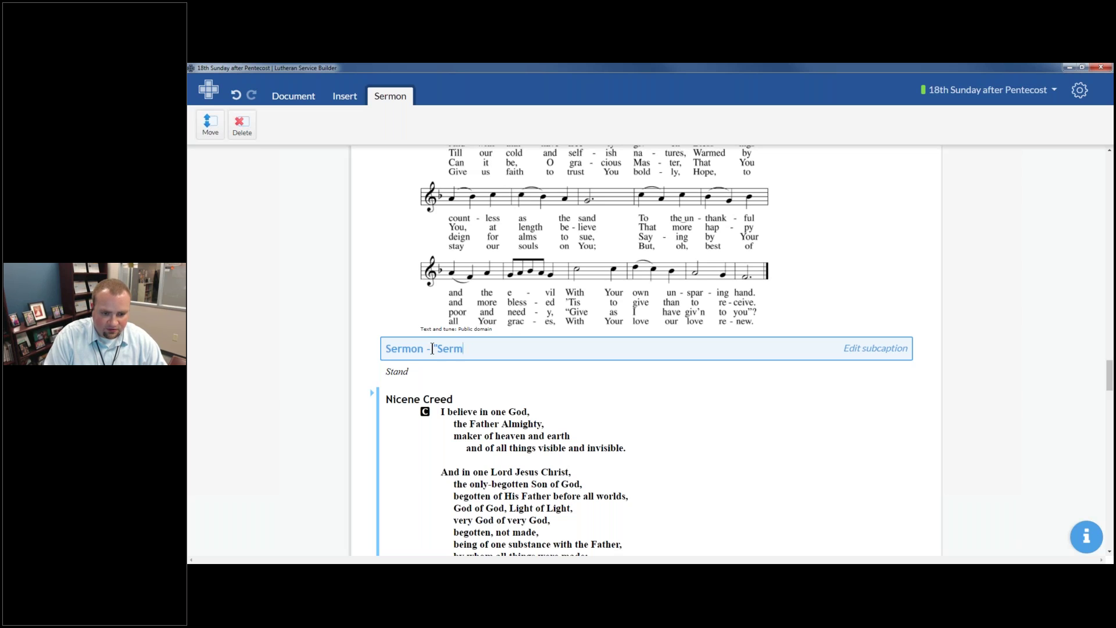
pyautogui.write('on Title"')
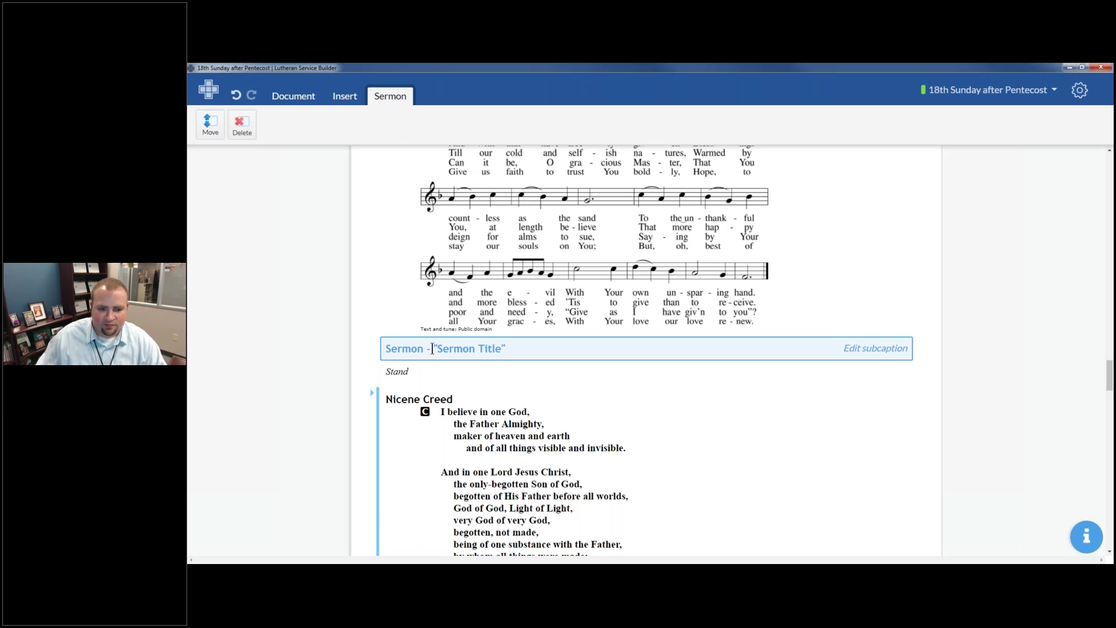
pyautogui.click(883, 348)
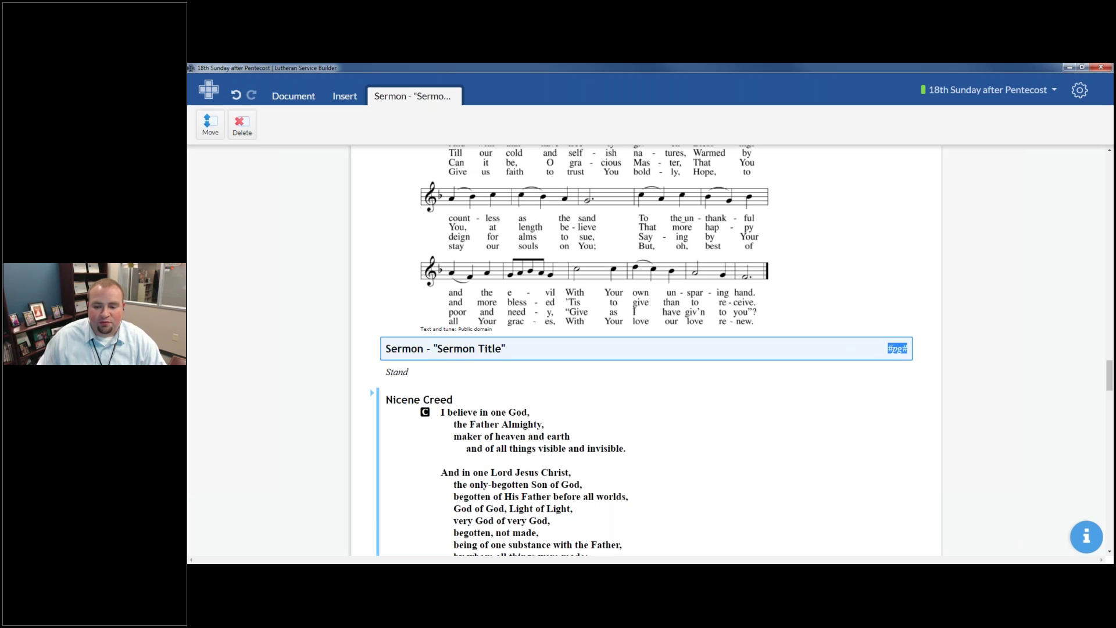
pyautogui.write('Mark')
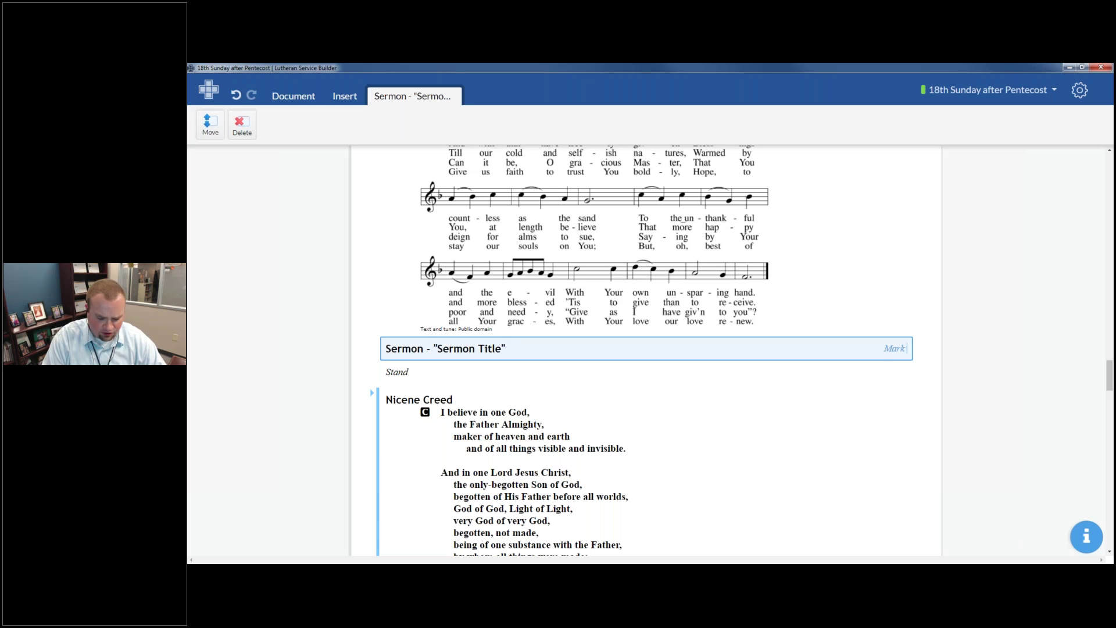
pyautogui.write(' (10')
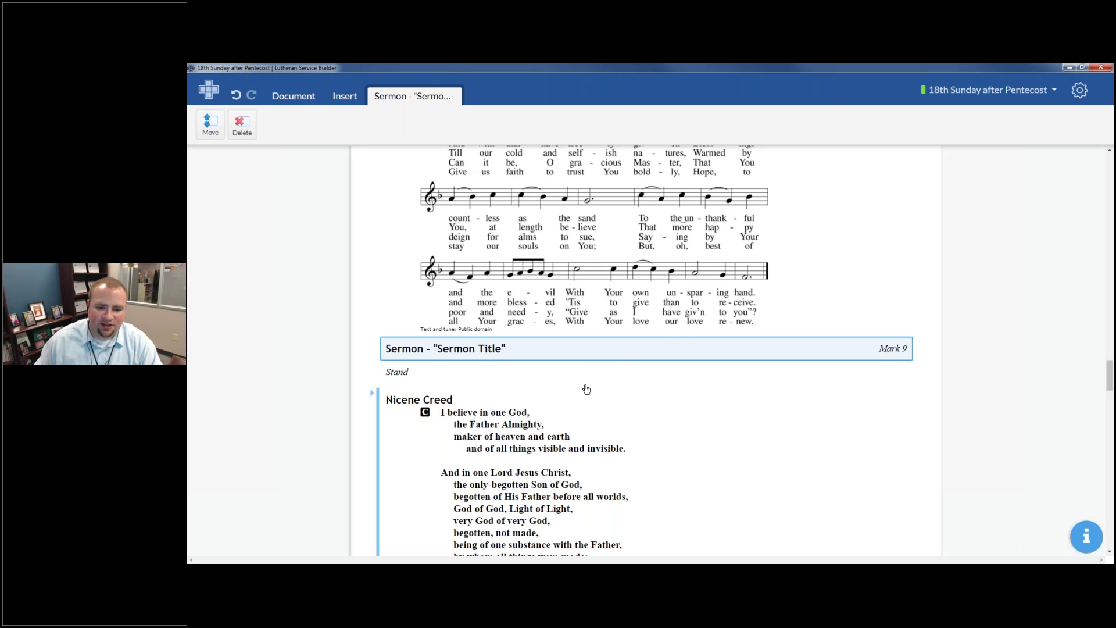
# Append "(Hymn of the Day)" to the caption of hymn 851, Lord of Glory, You Have Bought Us.
pyautogui.scroll(5, 587, 389)
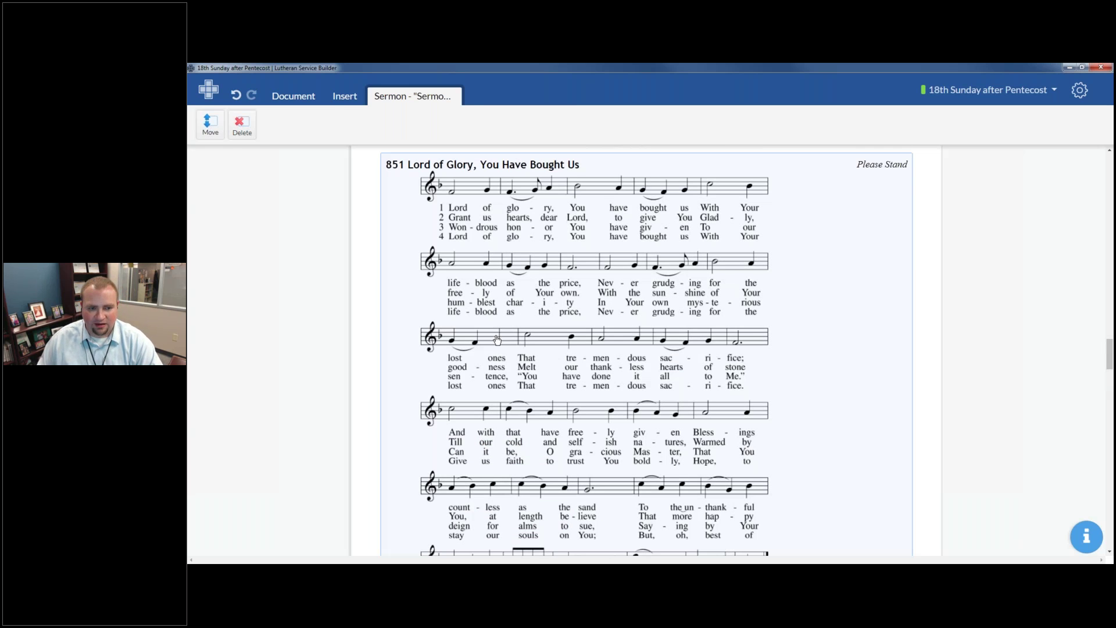
pyautogui.scroll(2, 364, 243)
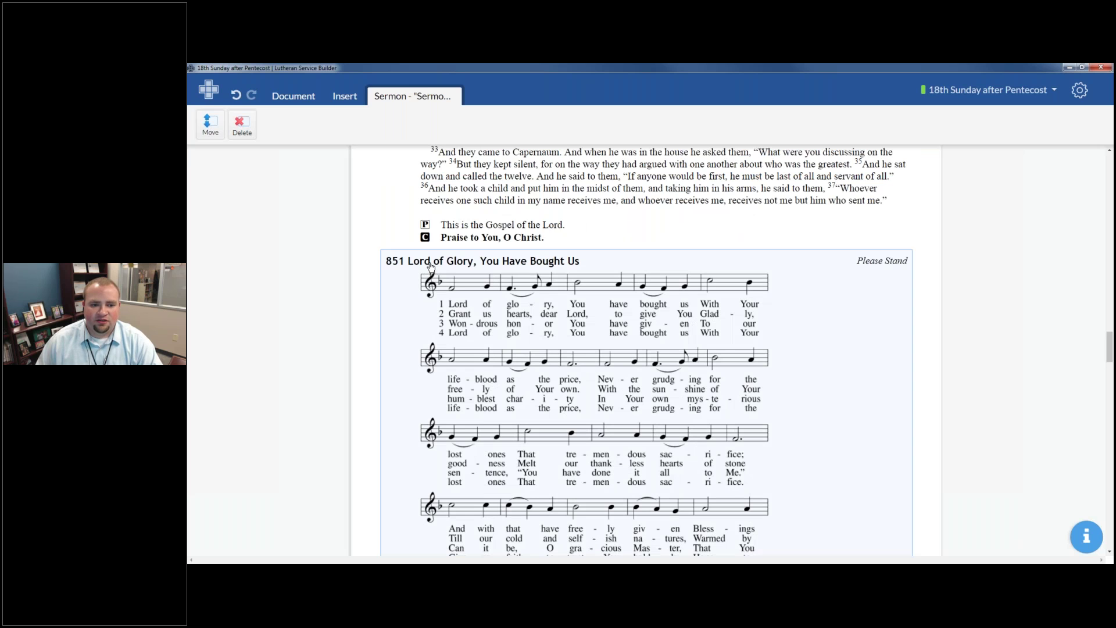
pyautogui.press('End')
pyautogui.write('(Hymn')
pyautogui.press('BackSpace')
pyautogui.press('BackSpace')
pyautogui.write('mn')
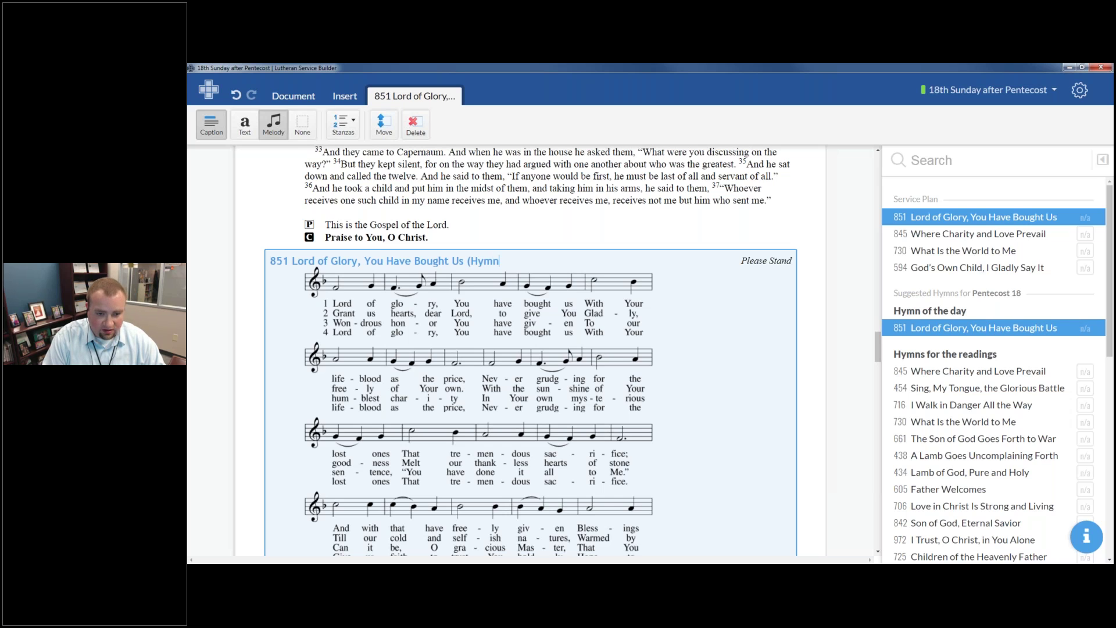
pyautogui.write(' of the Day)')
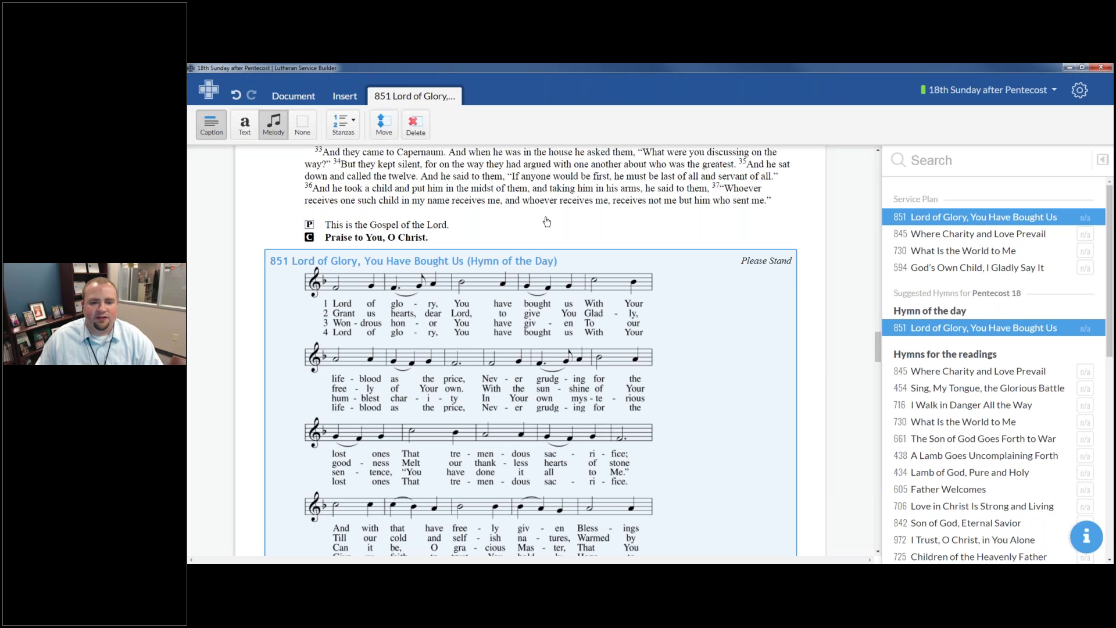
pyautogui.click(615, 245)
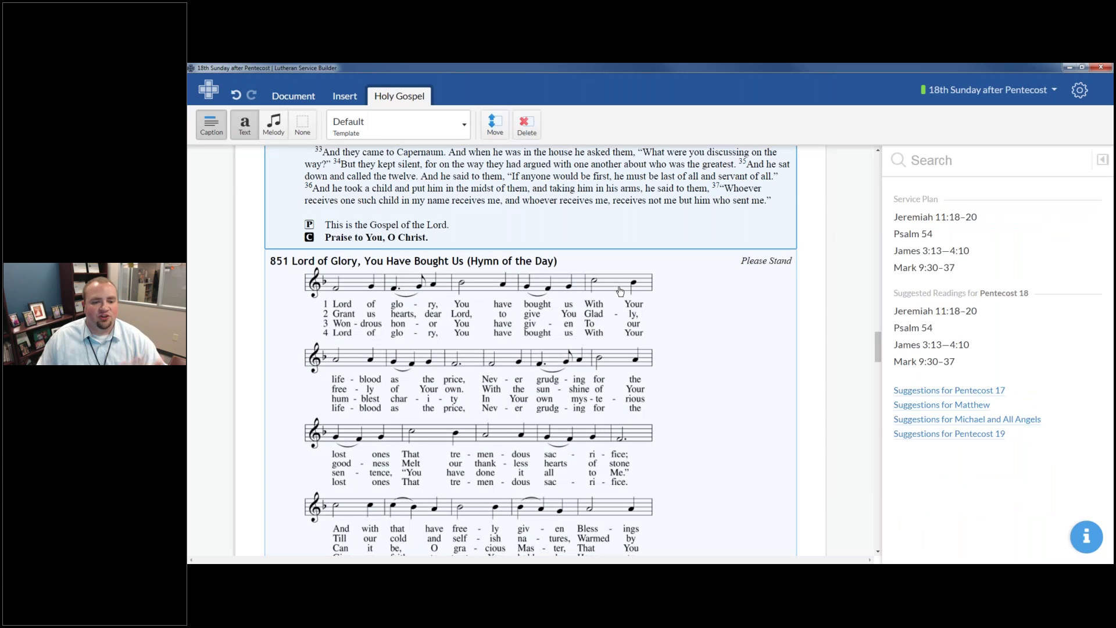
# Undo the hymn caption and Sermon edits back through the rubric removal, and delete the Sit rubric above hymn 851 again.
pyautogui.click(693, 285)
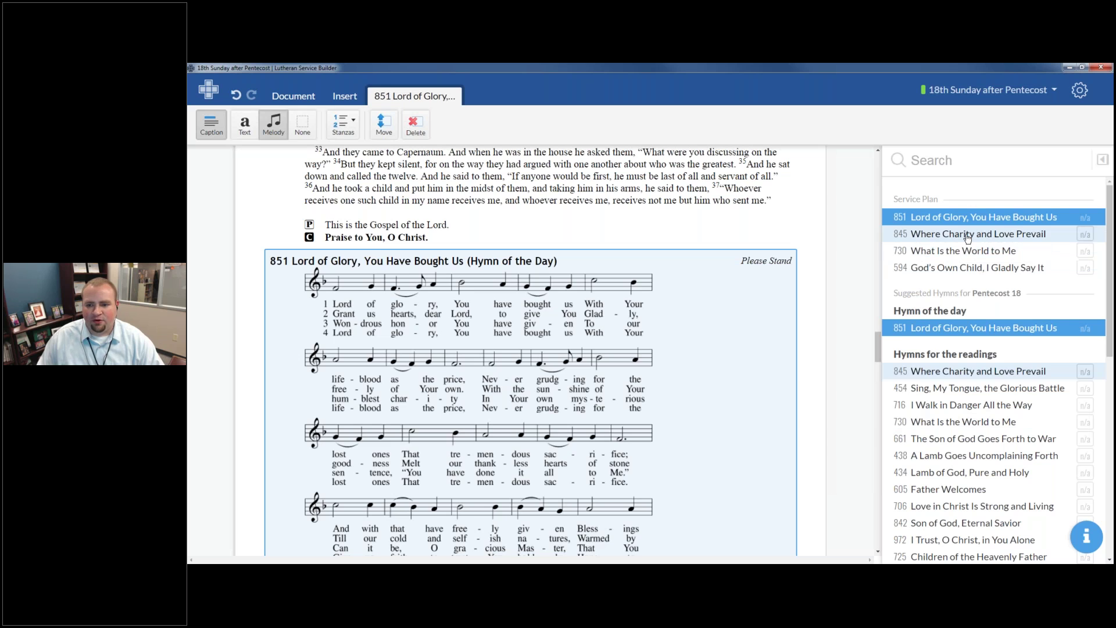
pyautogui.click(967, 236)
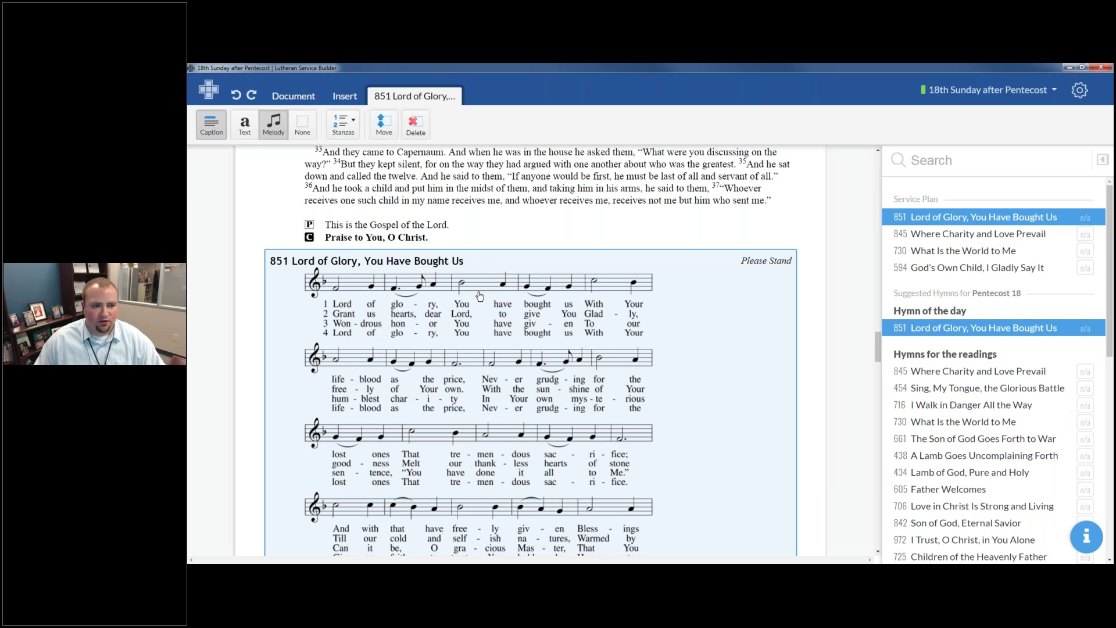
pyautogui.click(252, 94)
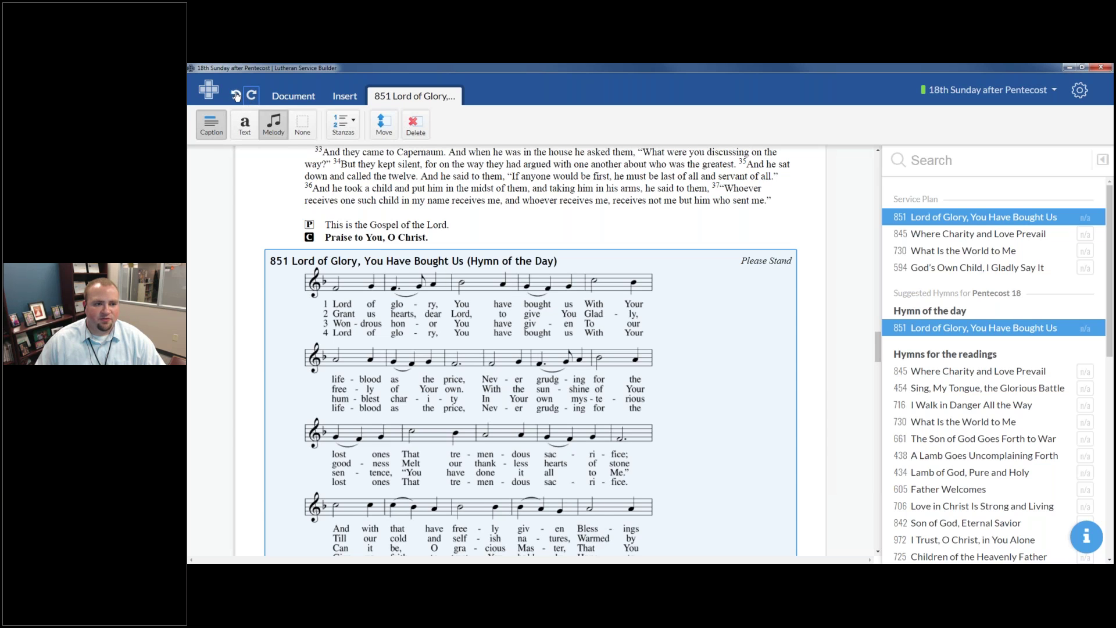
pyautogui.click(235, 95)
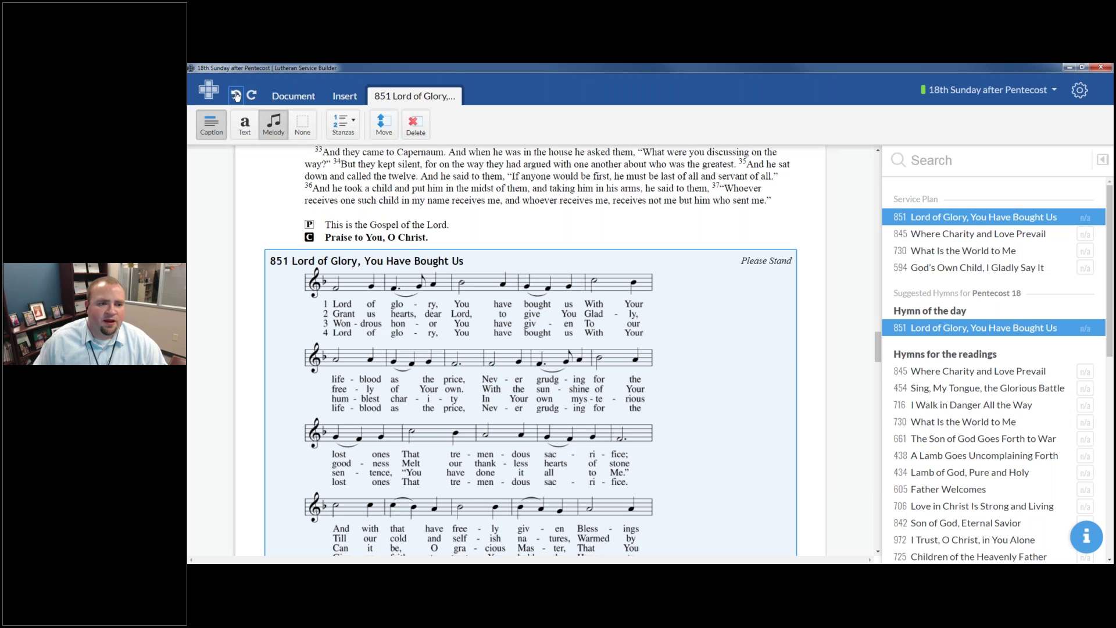
pyautogui.click(236, 95)
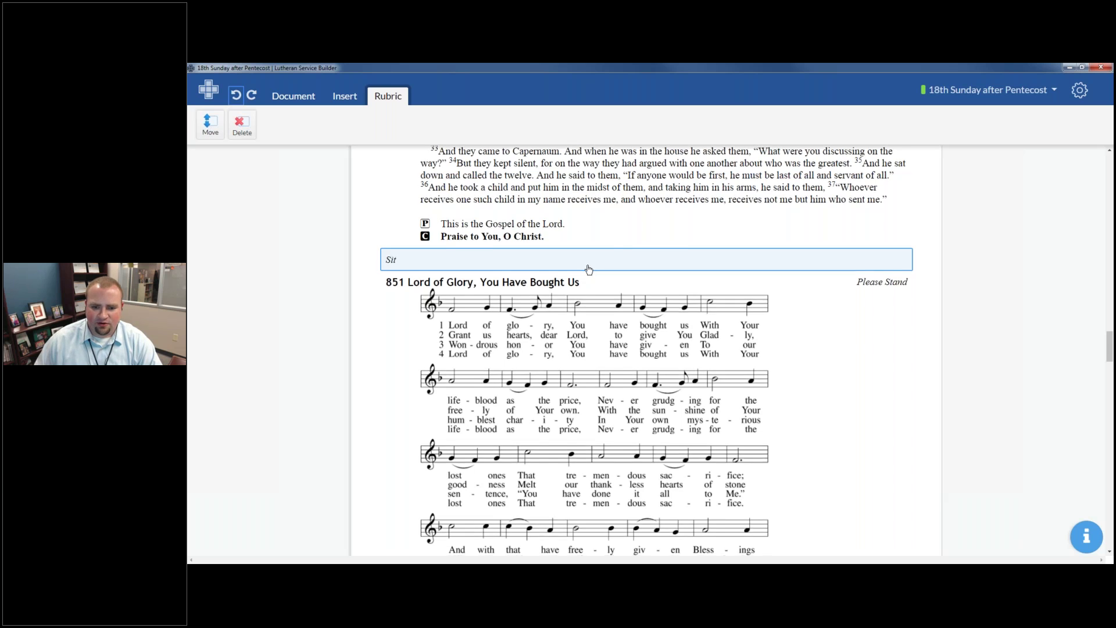
pyautogui.scroll(-3, 587, 267)
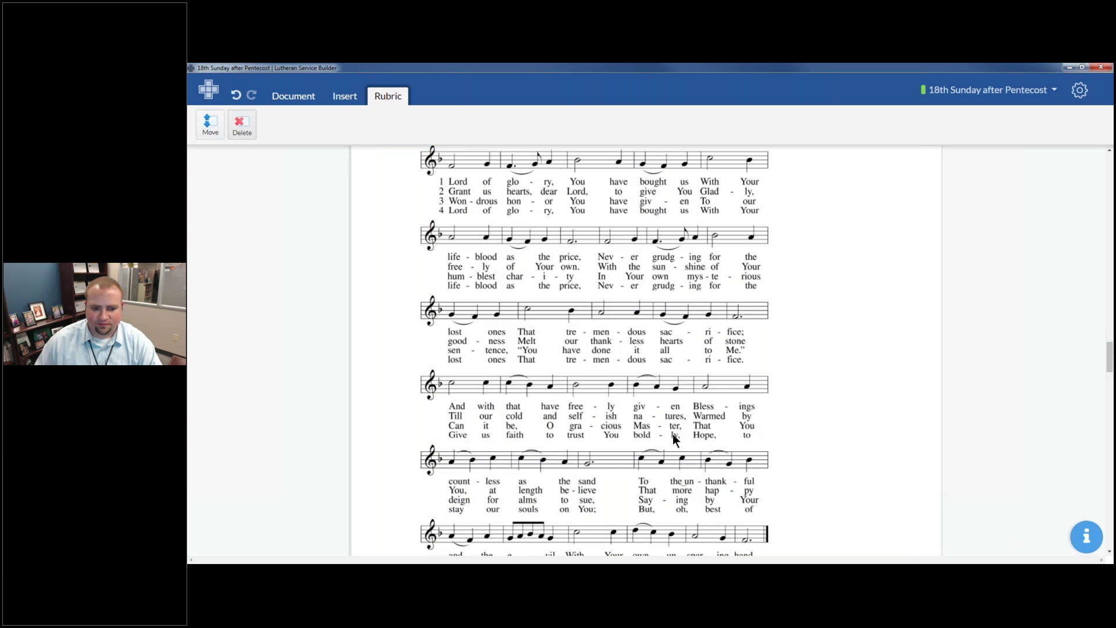
pyautogui.click(672, 433)
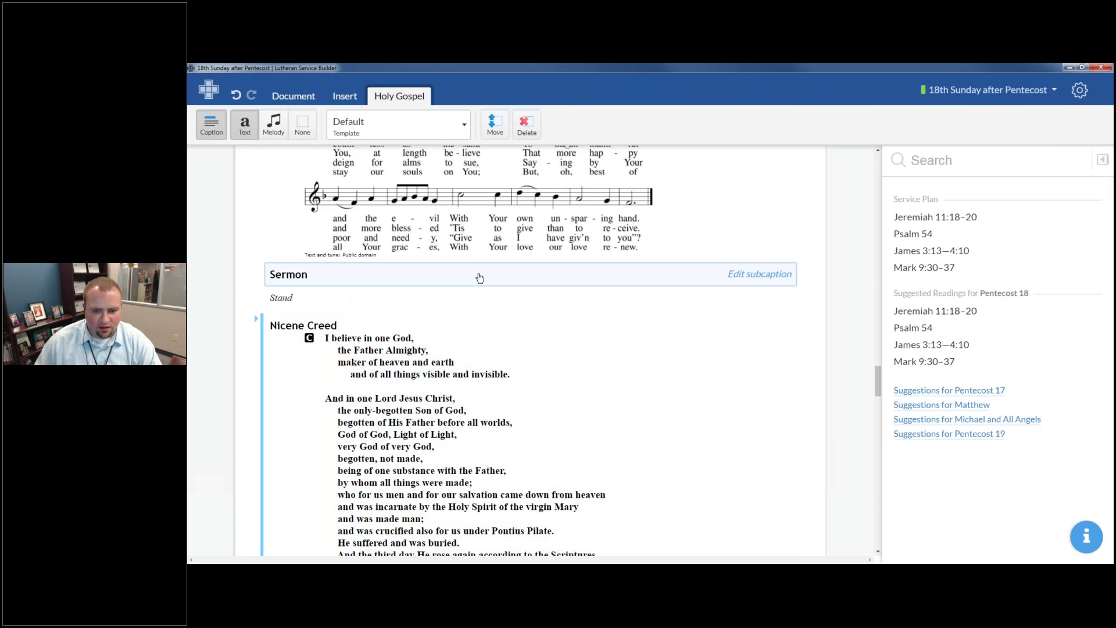
# Expand the Nicene Creed's alternatives after the Sermon and choose the Apostles' Creed.
pyautogui.scroll(-3, 473, 294)
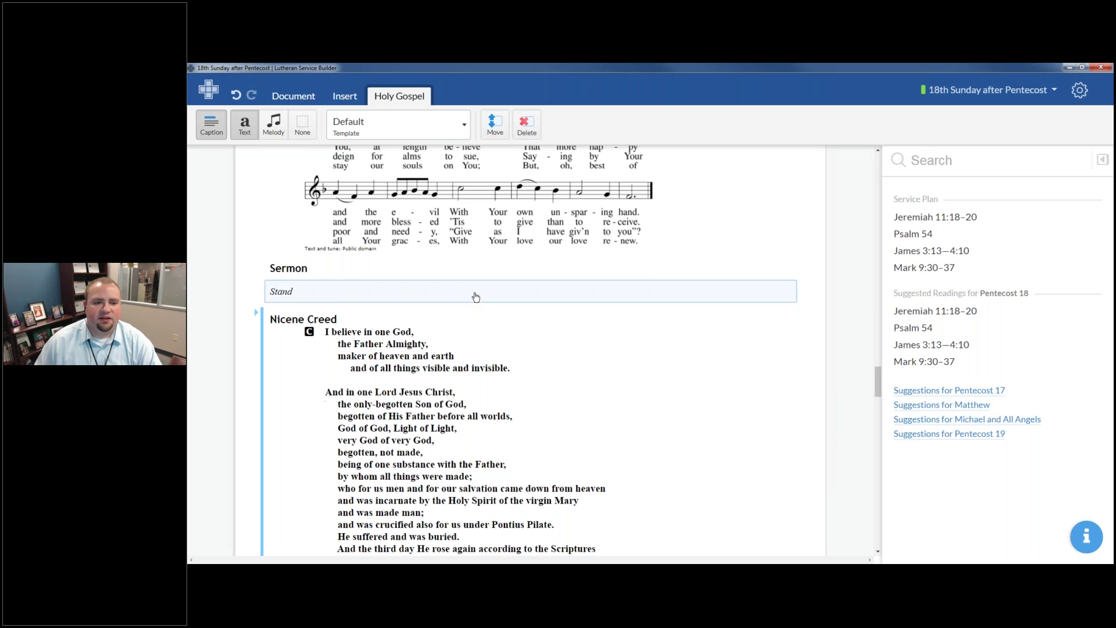
pyautogui.click(256, 178)
pyautogui.scroll(-6, 256, 178)
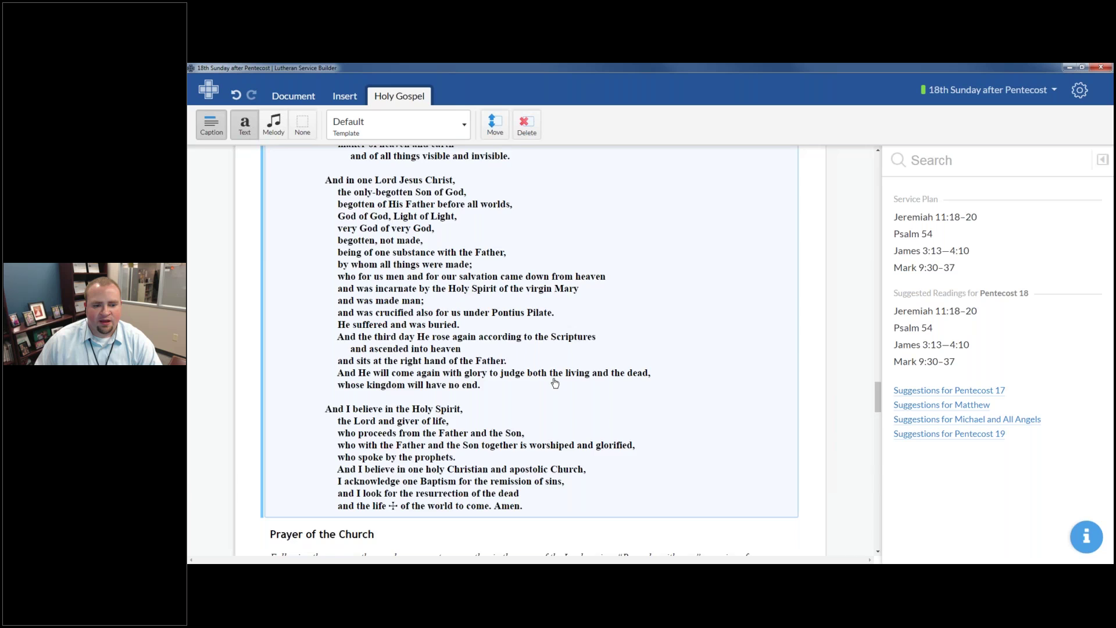
pyautogui.scroll(6, 255, 180)
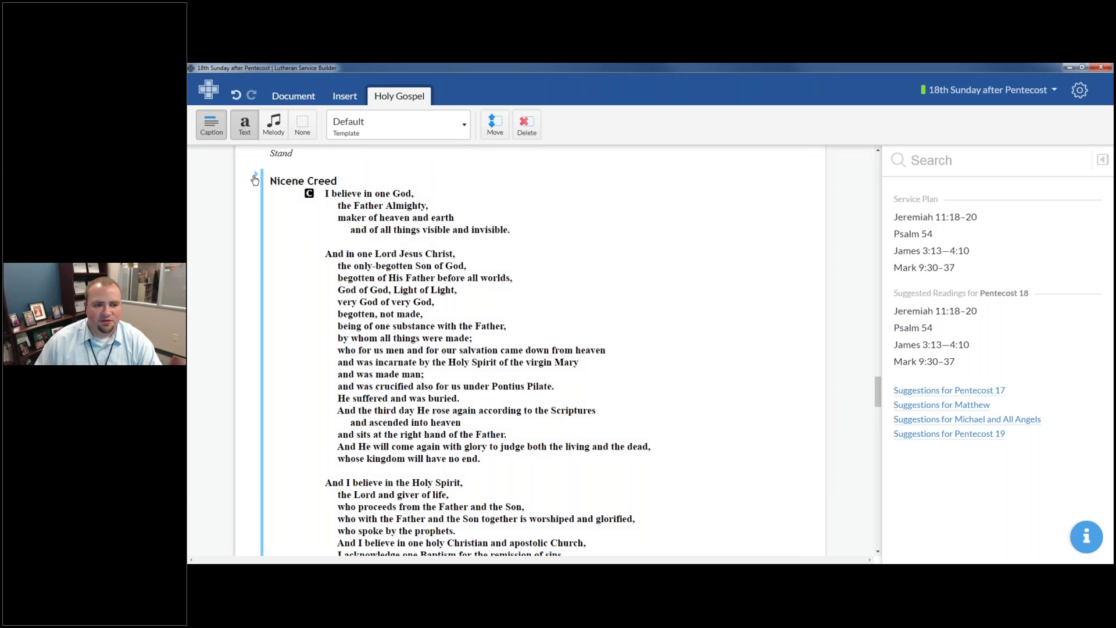
pyautogui.scroll(-5, 444, 305)
pyautogui.scroll(-8, 444, 305)
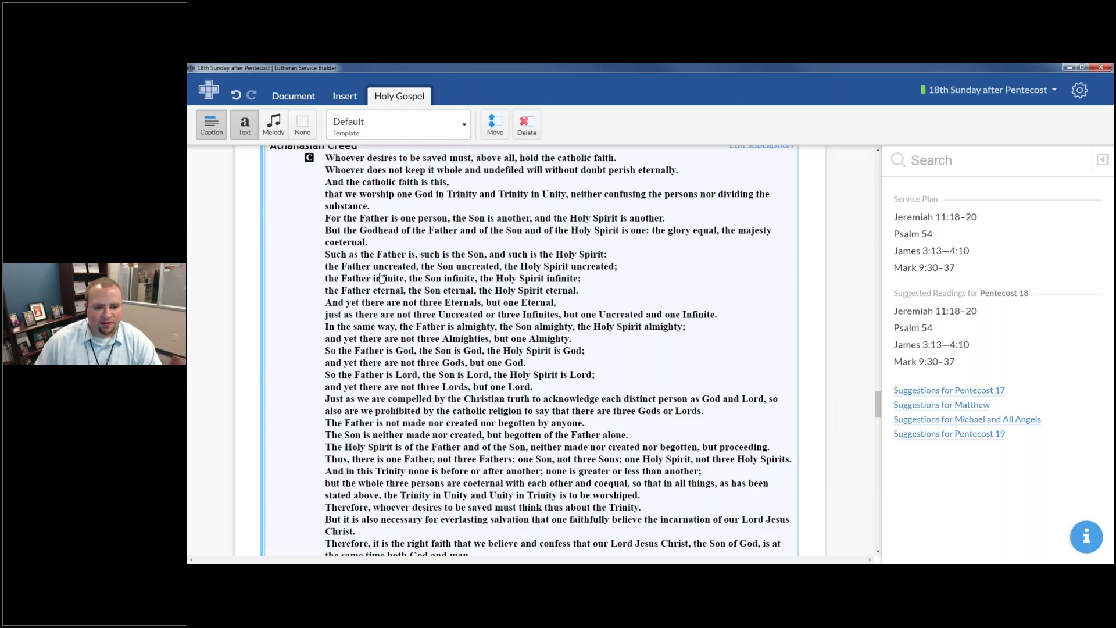
pyautogui.scroll(6, 381, 277)
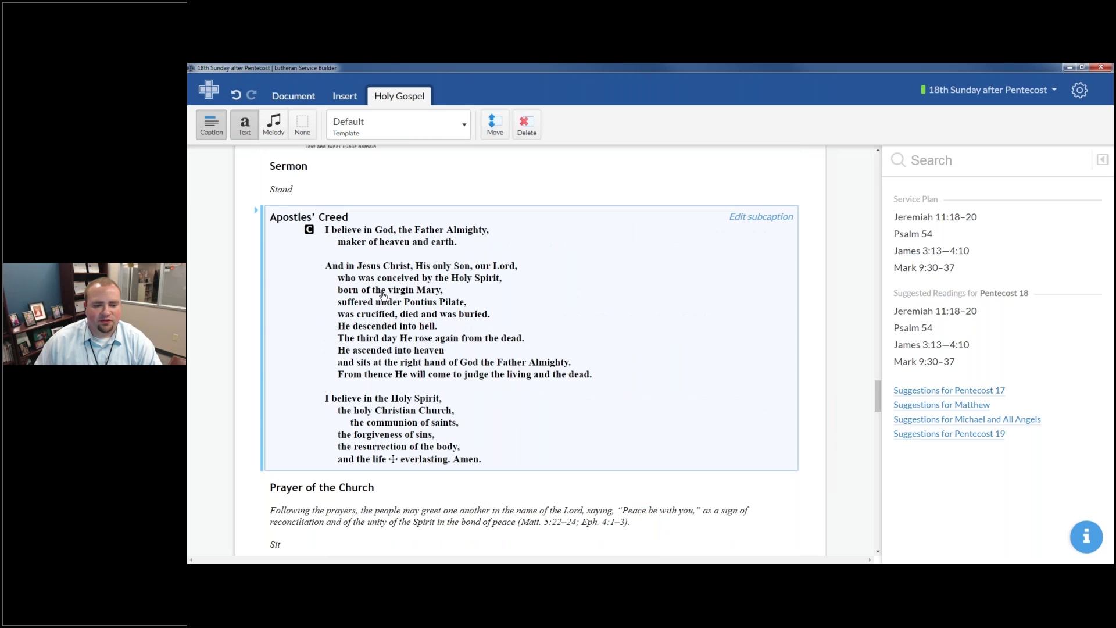
pyautogui.click(383, 295)
pyautogui.scroll(-1, 406, 297)
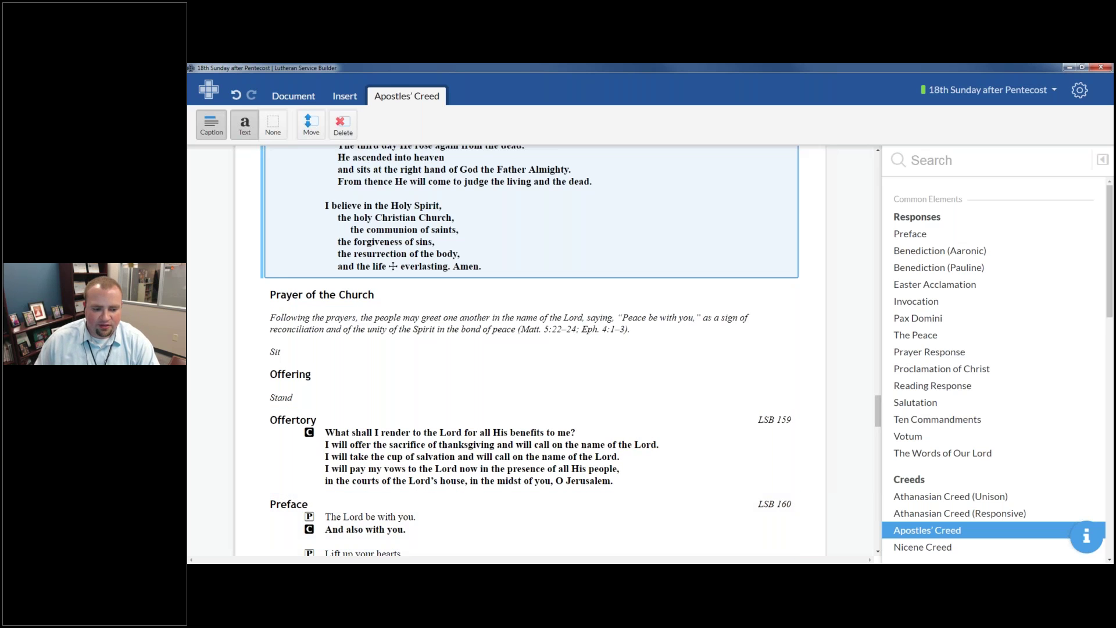
# Switch to the browser and open the Lutheran Service Builder website's Downloads page.
pyautogui.moveTo(349, 562)
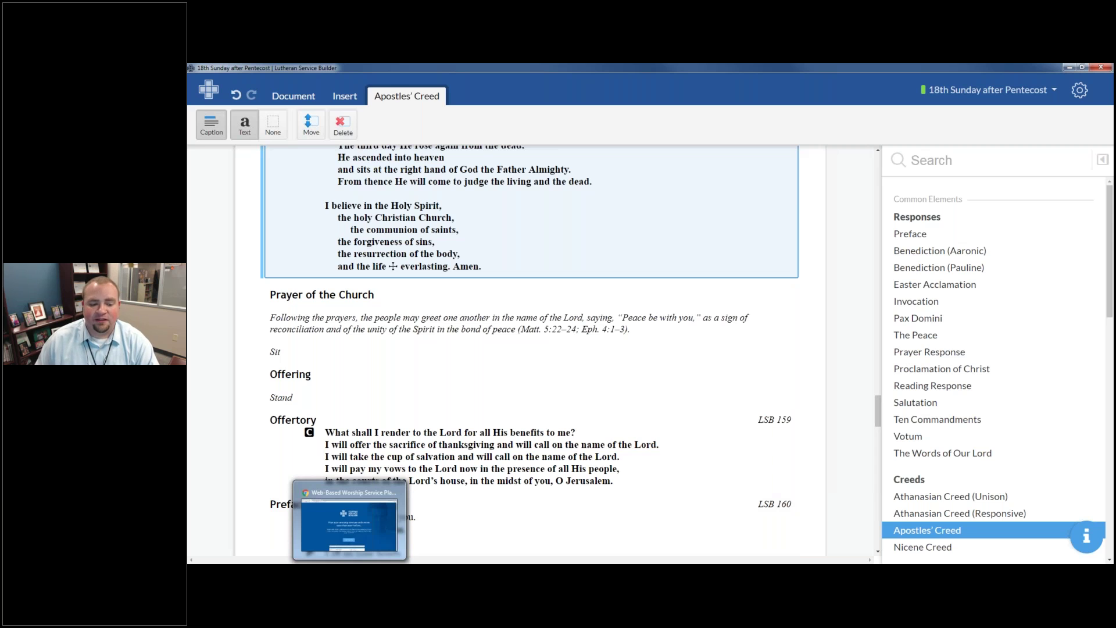
pyautogui.click(349, 520)
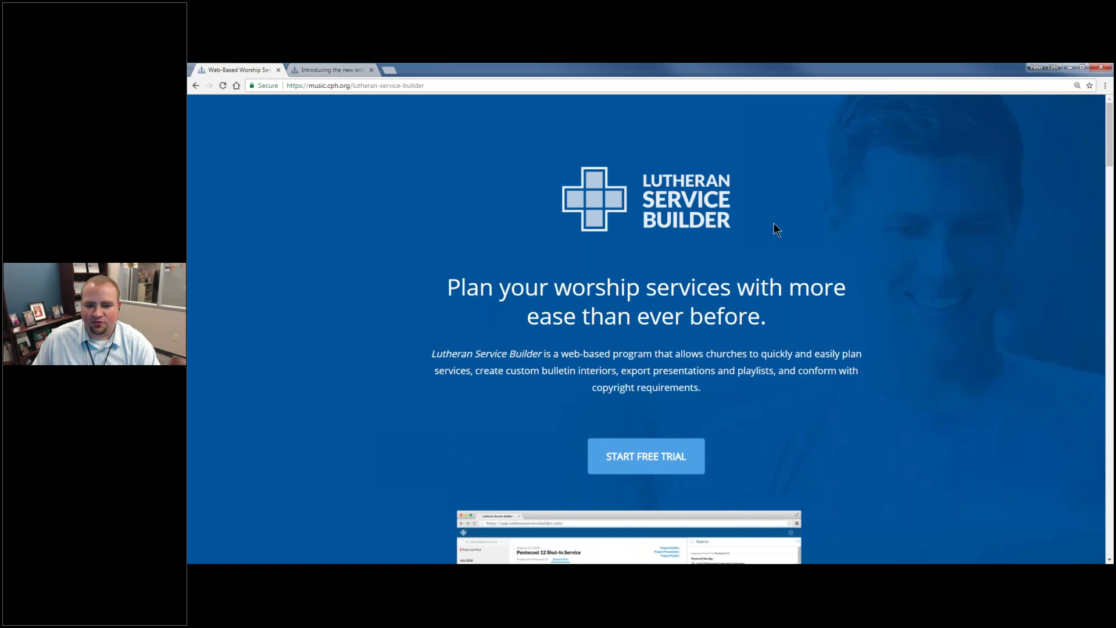
pyautogui.scroll(-15, 776, 229)
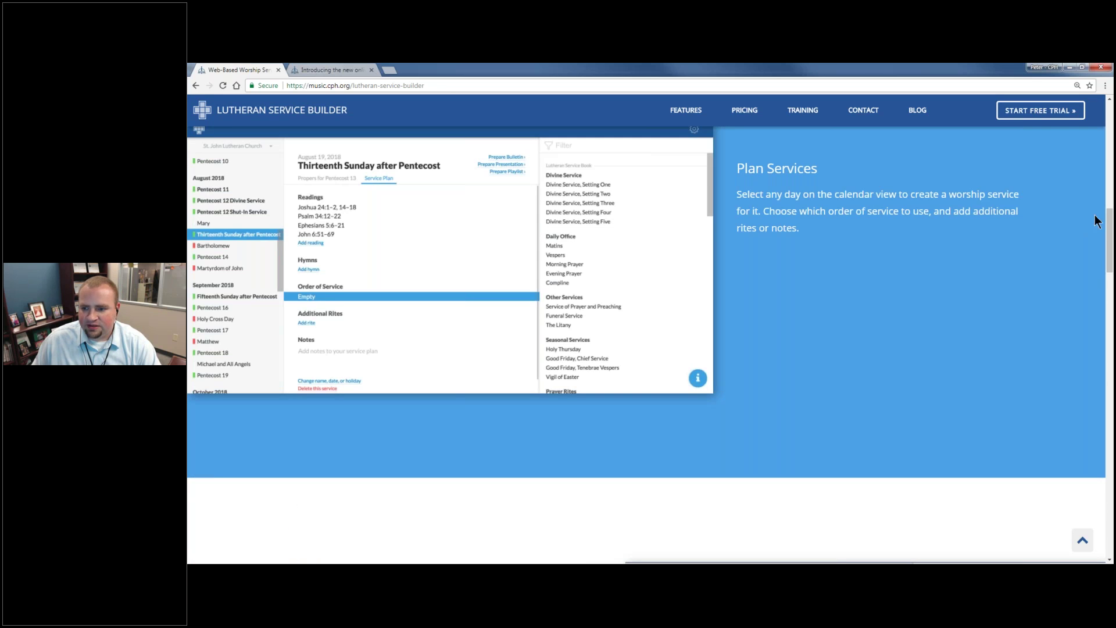
pyautogui.moveTo(1110, 220); pyautogui.dragTo(1082, 495)
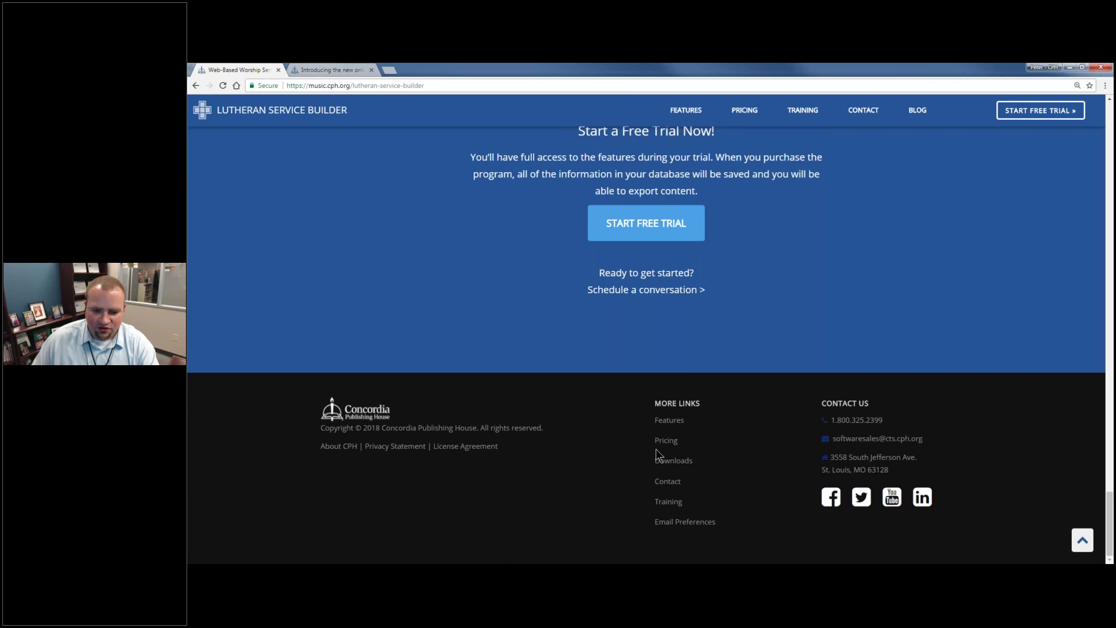
pyautogui.click(685, 465)
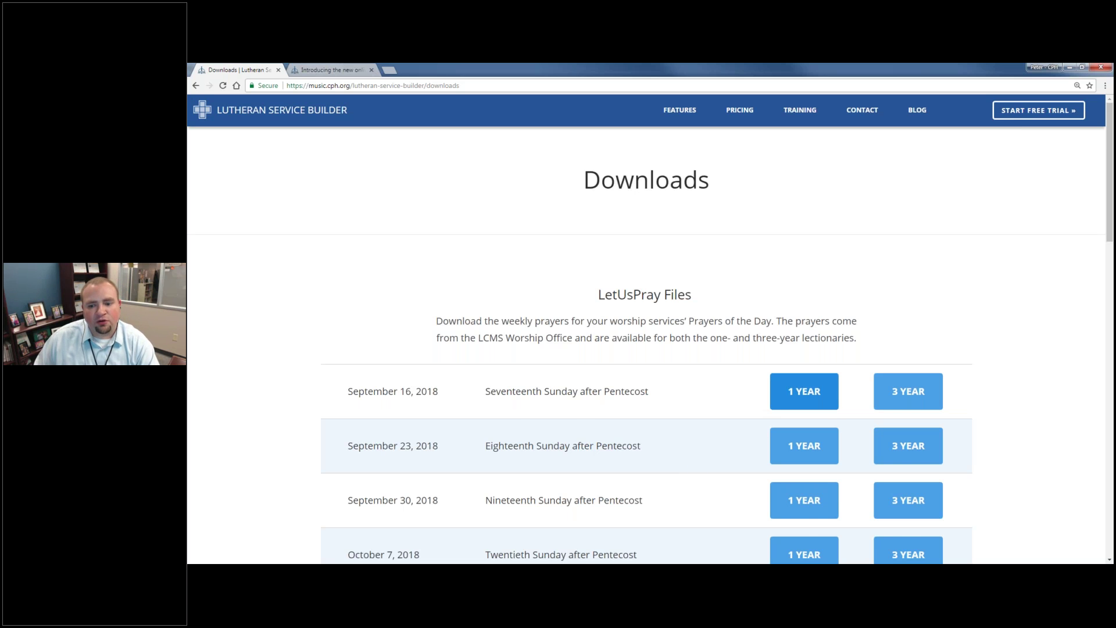
# Download the 3 Year LetUsPray file for September 23, 2018, Eighteenth Sunday after Pentecost.
pyautogui.scroll(-4, 922, 317)
pyautogui.scroll(1, 917, 367)
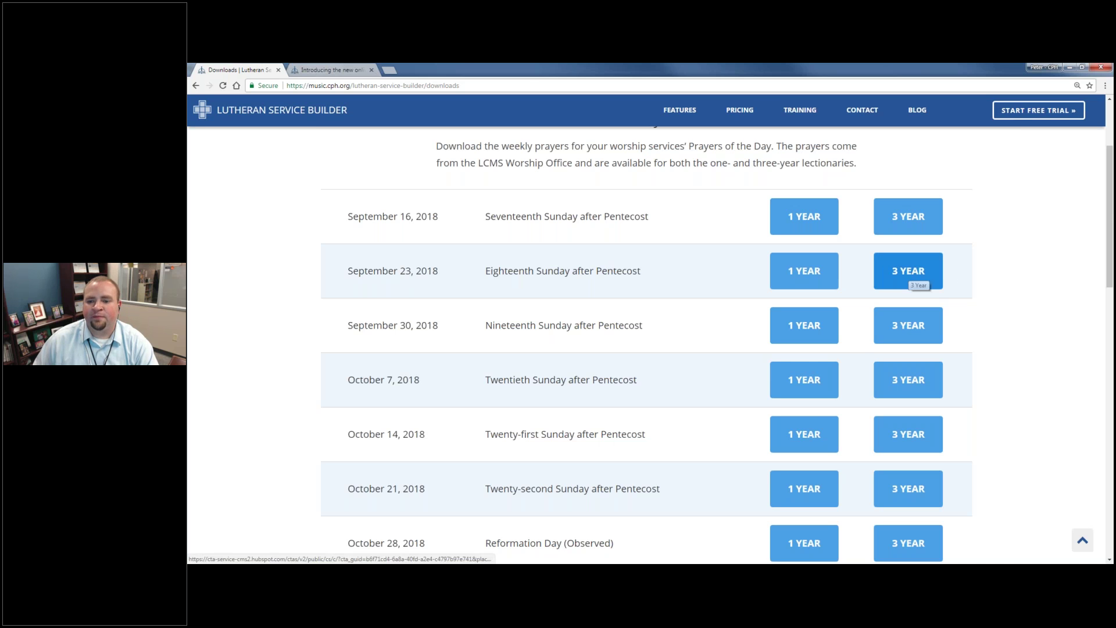
pyautogui.click(912, 281)
pyautogui.scroll(1, 250, 535)
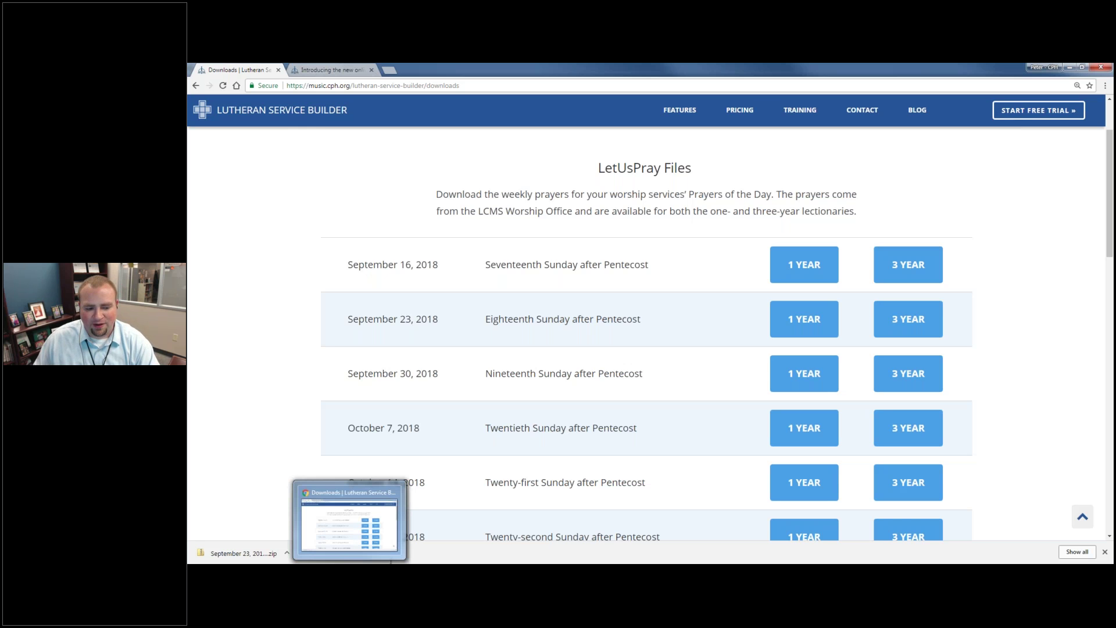
# Open the downloaded archive, copy its September 23, 2018 (Series B) file to the desktop and close the folder window.
pyautogui.click(255, 553)
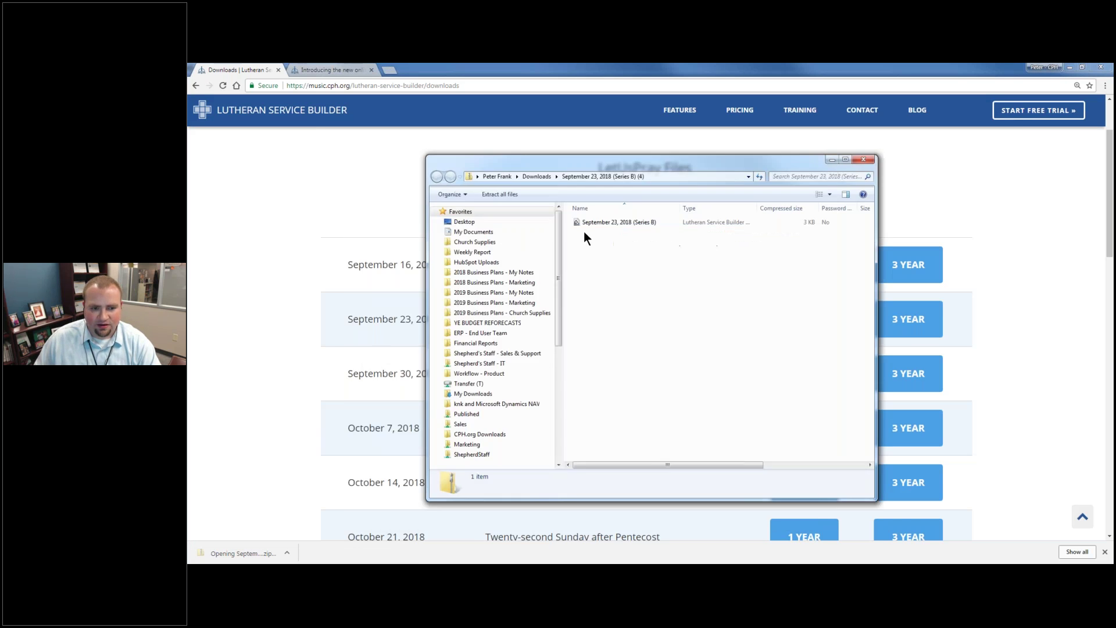
pyautogui.click(435, 212)
pyautogui.click(437, 214)
pyautogui.moveTo(646, 223); pyautogui.dragTo(528, 222)
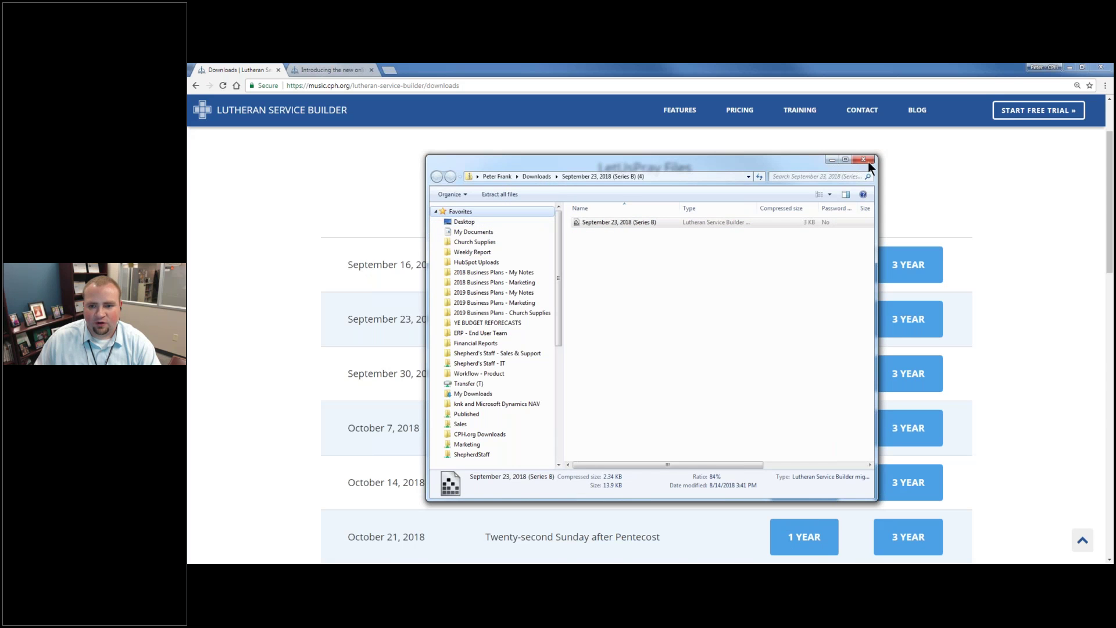
pyautogui.click(865, 158)
pyautogui.scroll(1, 865, 158)
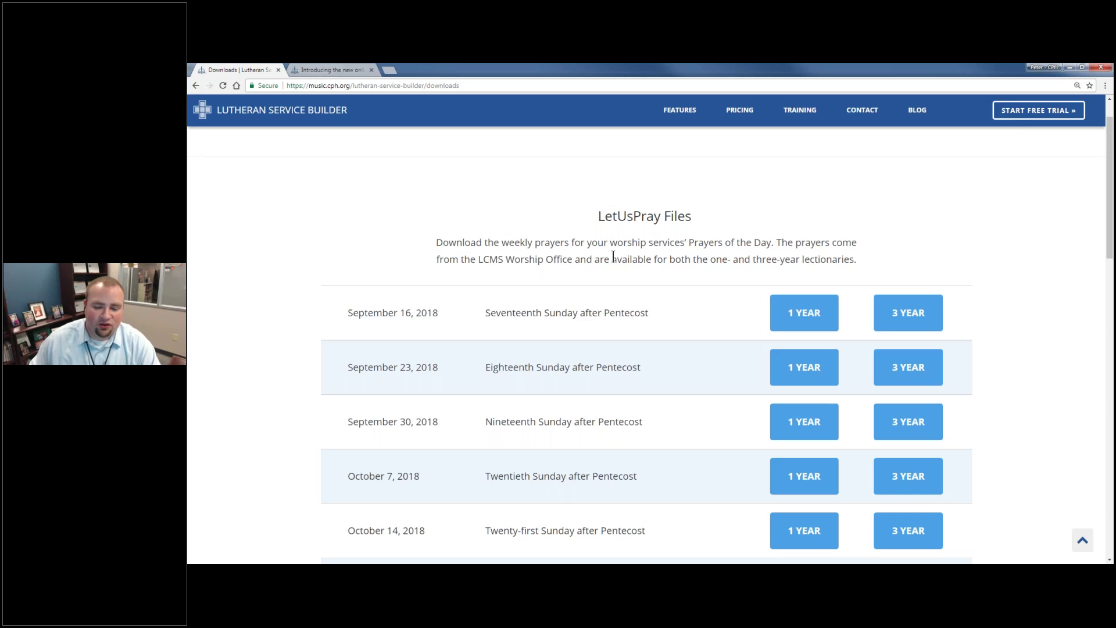
pyautogui.scroll(-6, 342, 320)
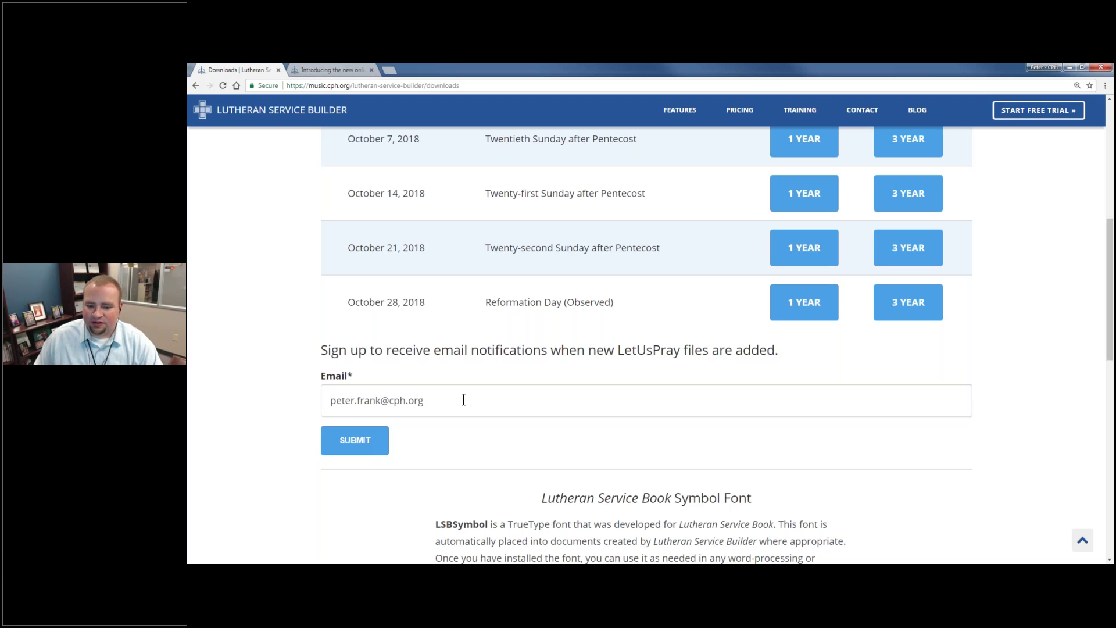
# Switch back to Lutheran Service Builder and try to import the September 23, 2018 (Series B) LSBX file from the desktop.
pyautogui.hotkey('alt', 'Tab')
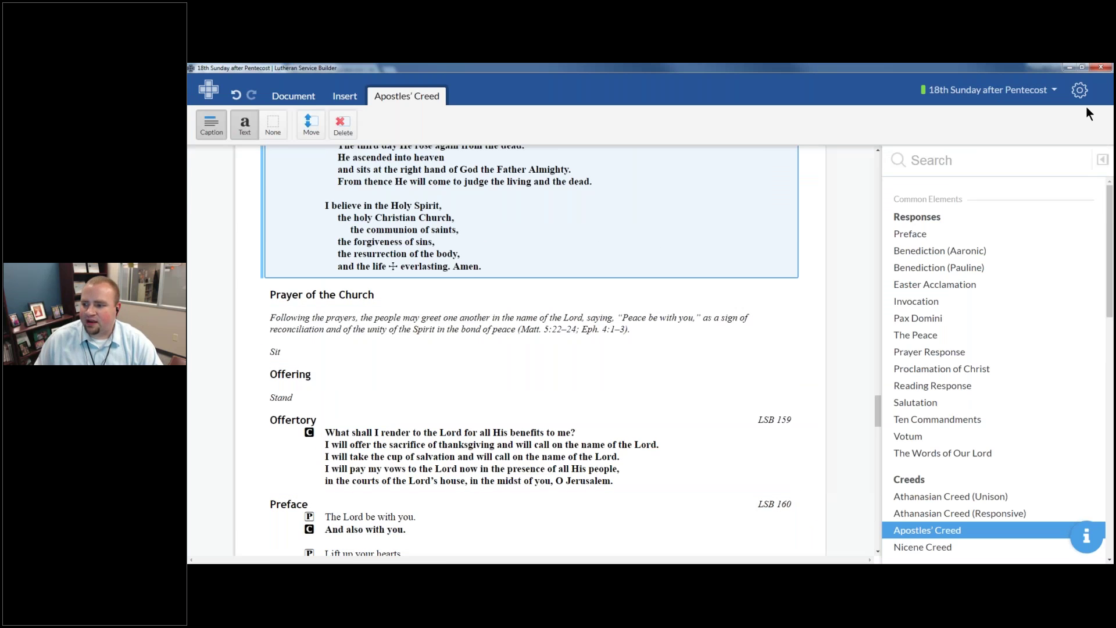
pyautogui.click(1081, 92)
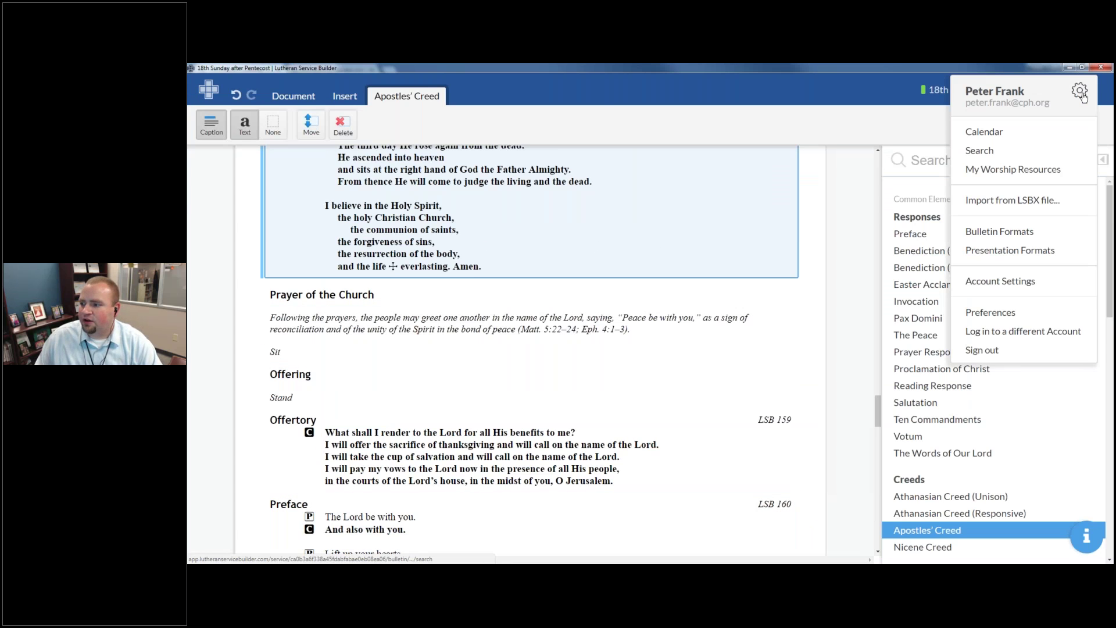
pyautogui.click(1040, 204)
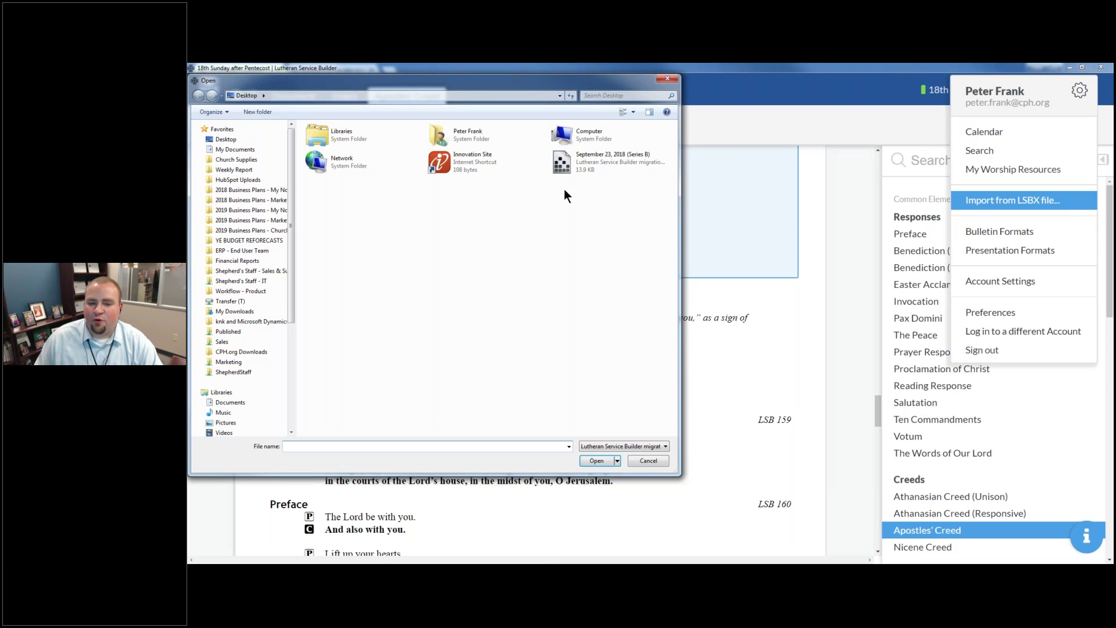
pyautogui.click(591, 166)
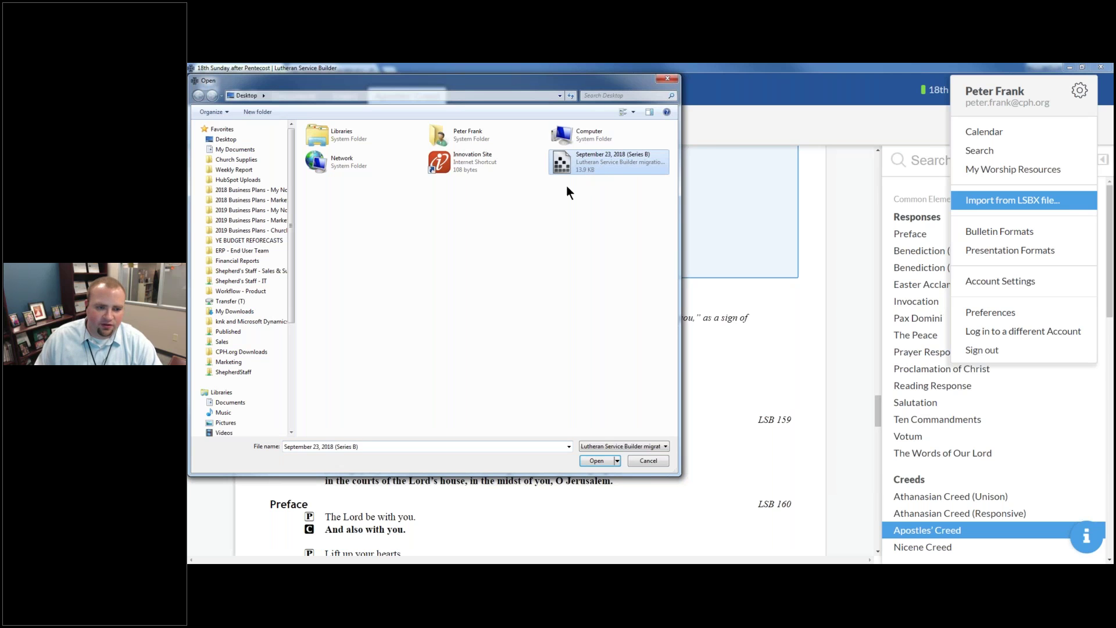
pyautogui.click(599, 460)
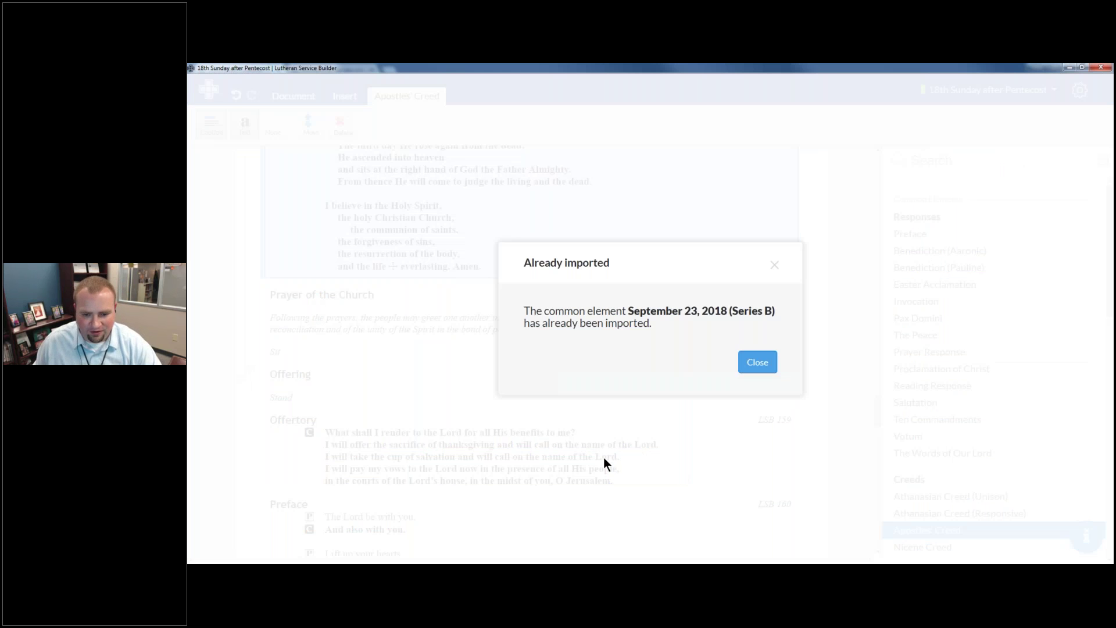
pyautogui.click(760, 368)
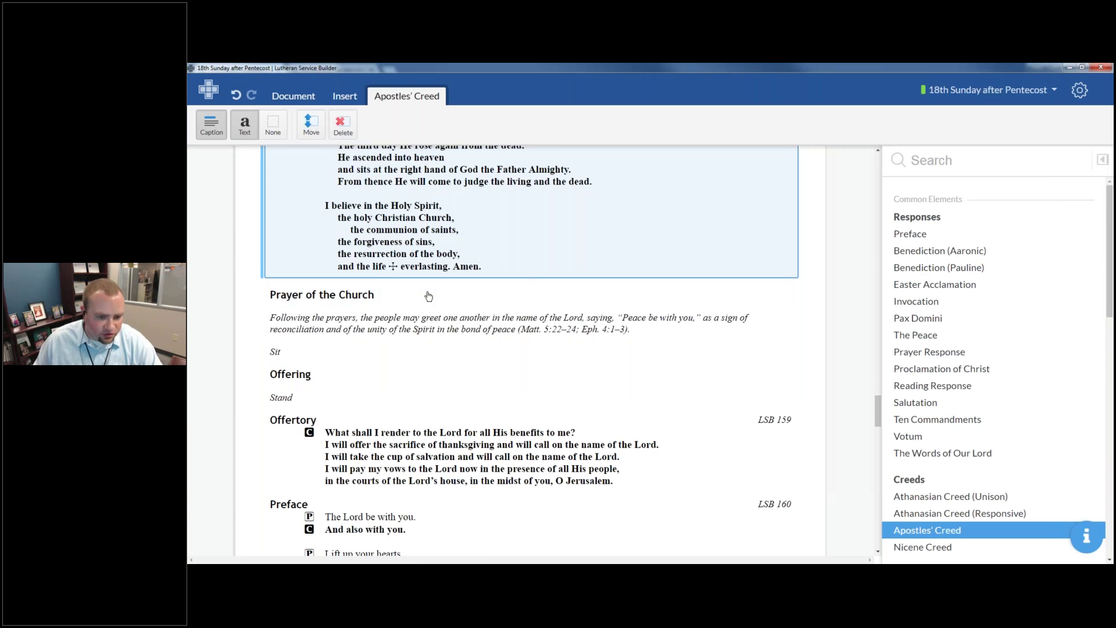
# Insert a blank element directly below the Prayer of the Church heading.
pyautogui.click(453, 301)
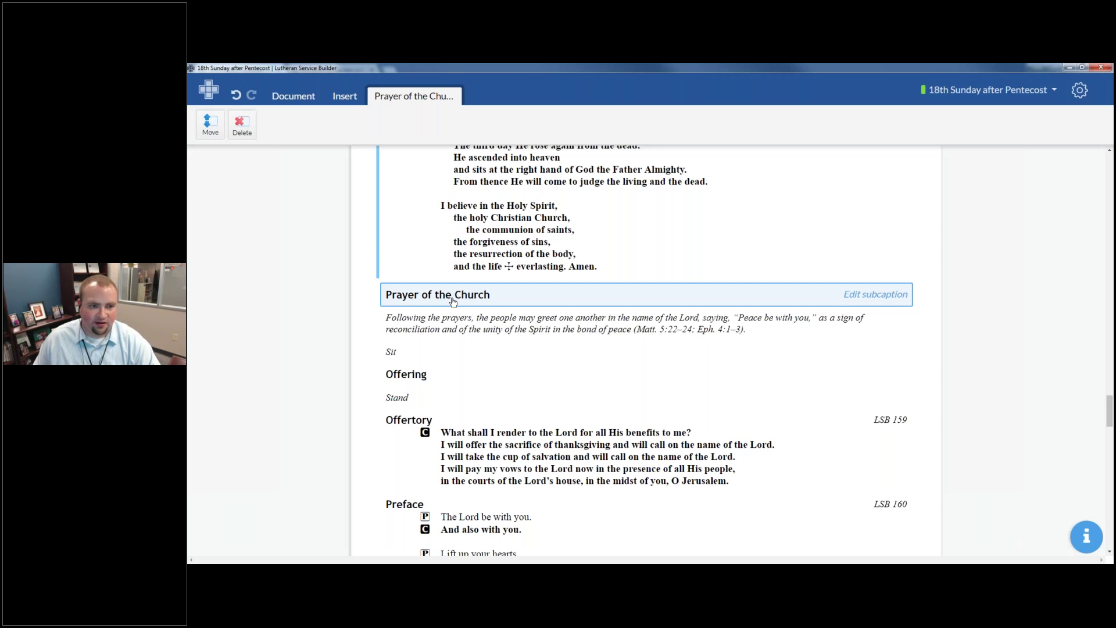
pyautogui.click(356, 97)
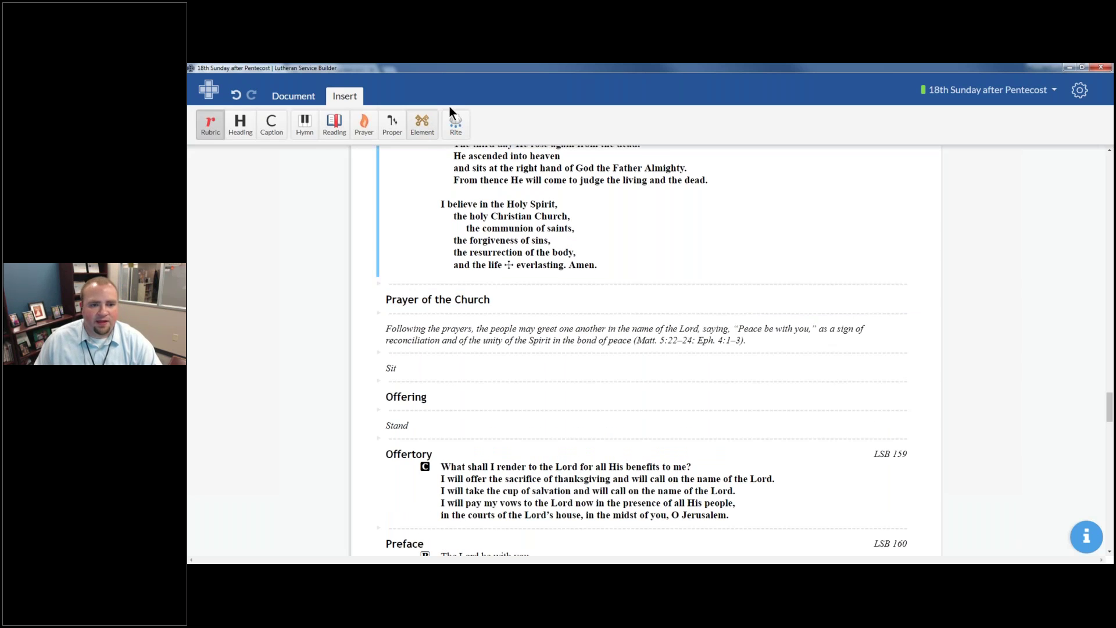
pyautogui.moveTo(416, 124); pyautogui.dragTo(447, 316)
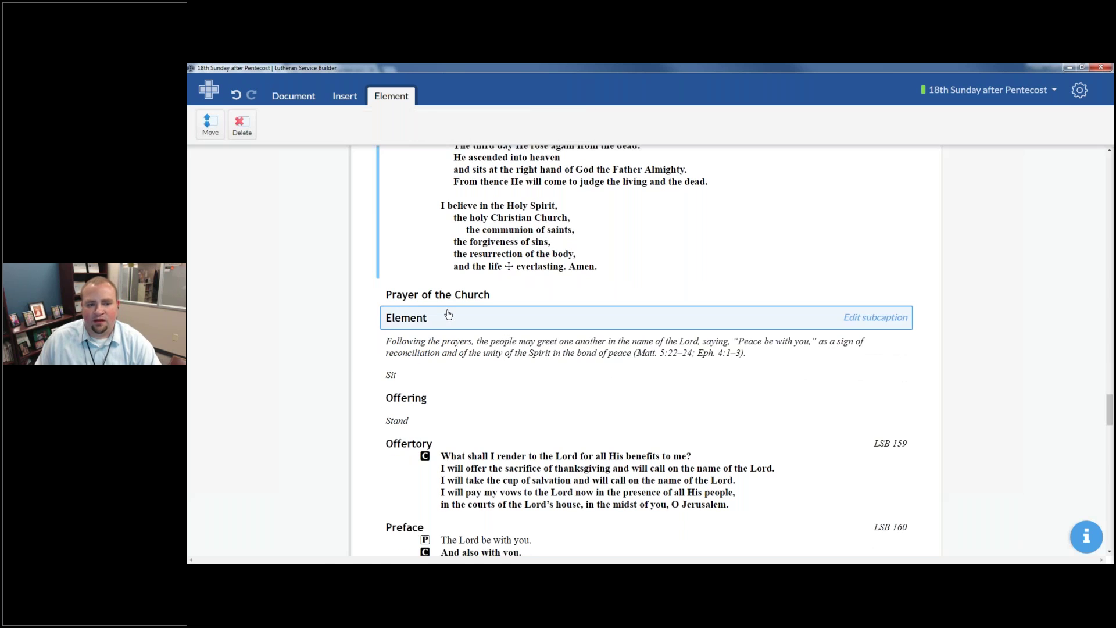
# Search for September 23 and fill the blank element with the September 23, 2018 (Series B) liturgy element.
pyautogui.click(971, 162)
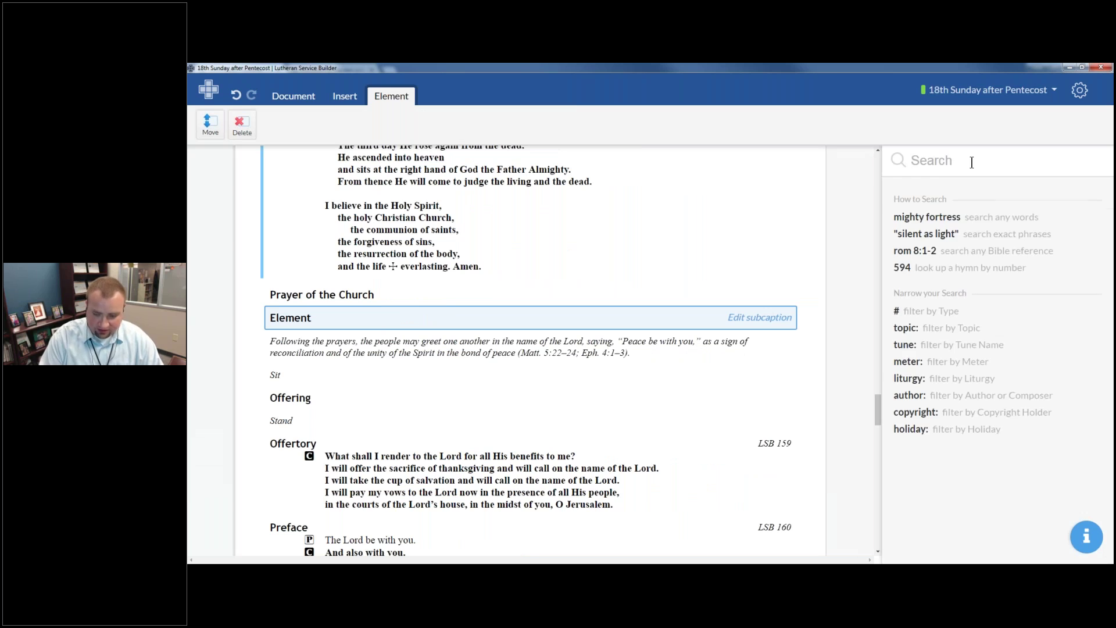
pyautogui.write('September 23')
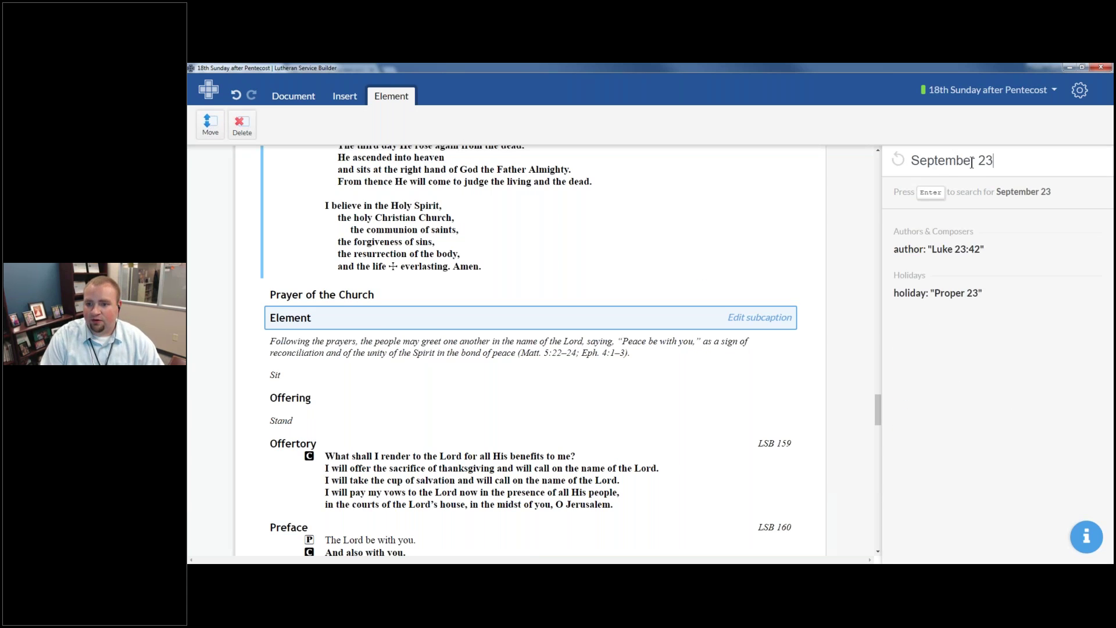
pyautogui.press('Return')
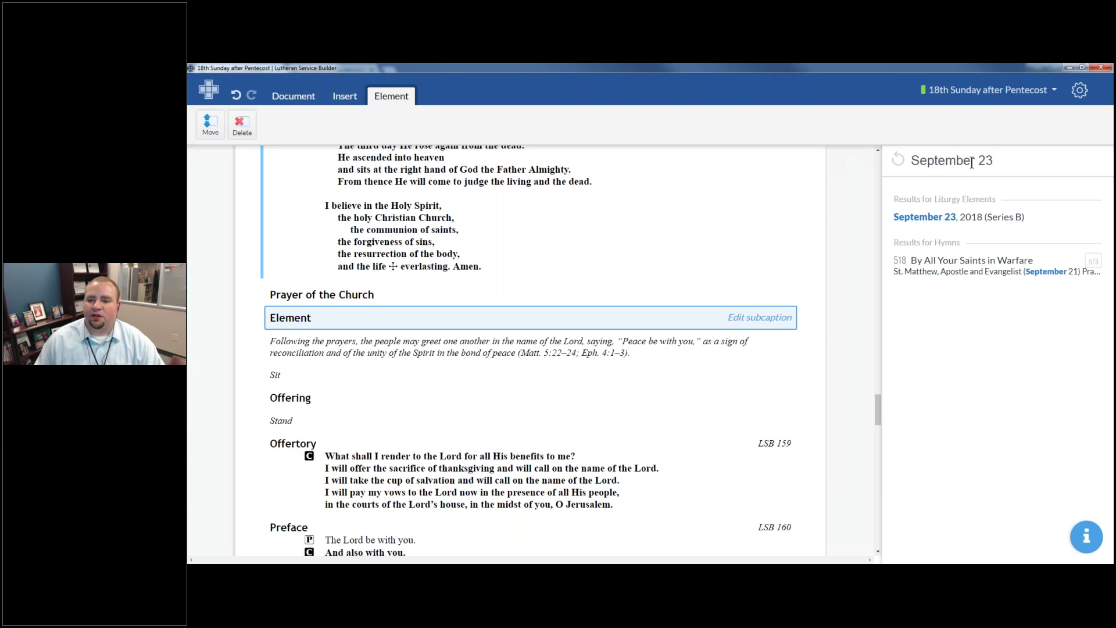
pyautogui.click(980, 221)
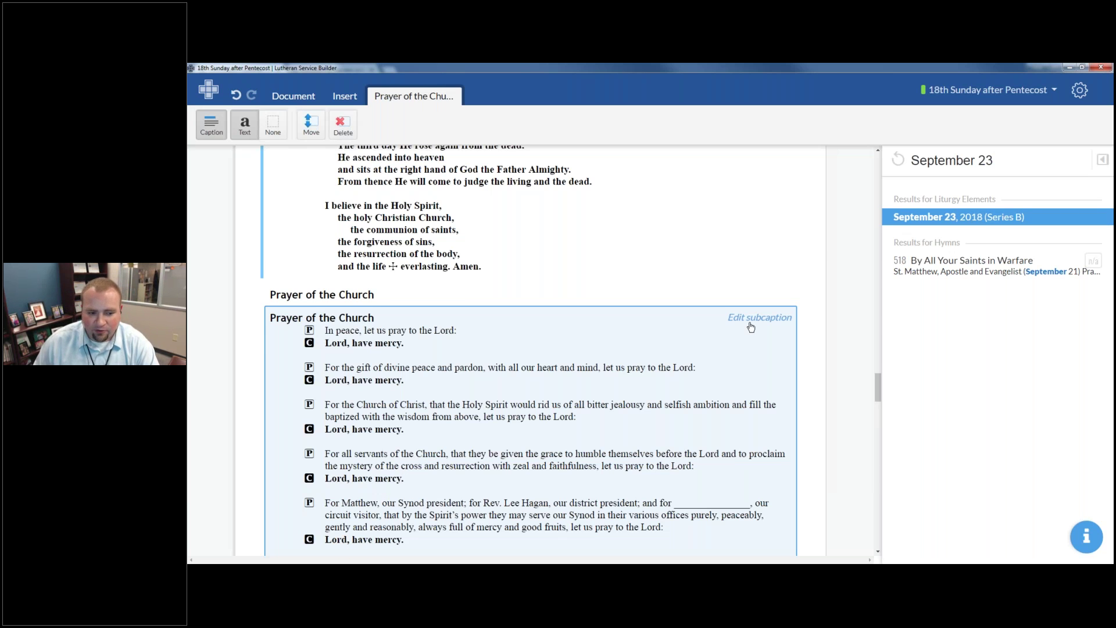
# Look through the inserted prayers and delete the empty duplicate Prayer of the Church heading above them.
pyautogui.scroll(-3, 750, 327)
pyautogui.scroll(-3, 617, 376)
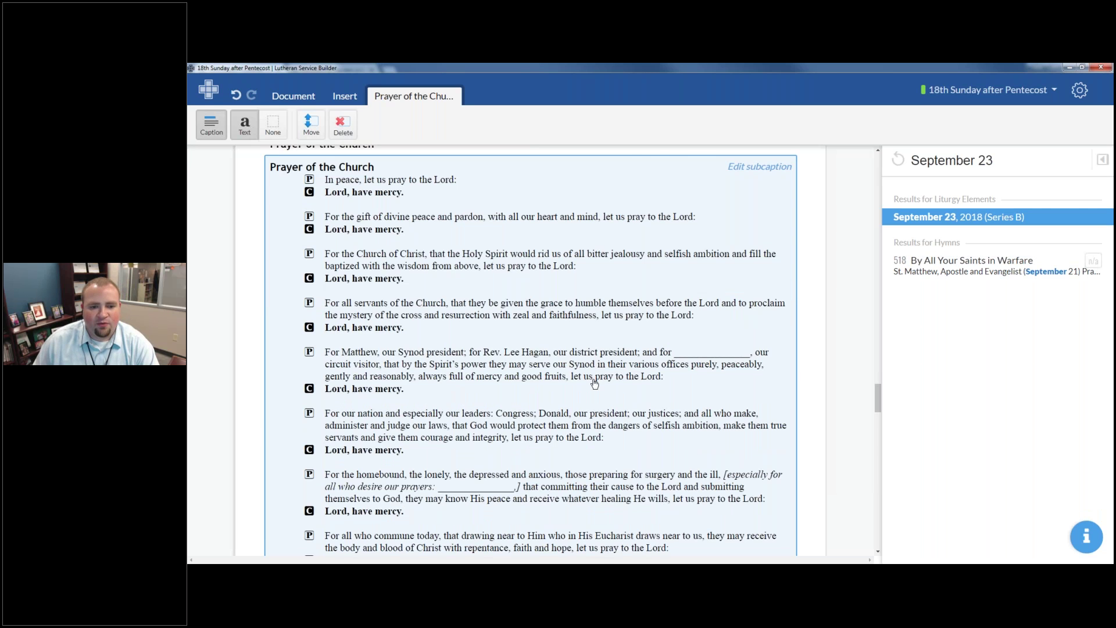
pyautogui.scroll(-1, 585, 386)
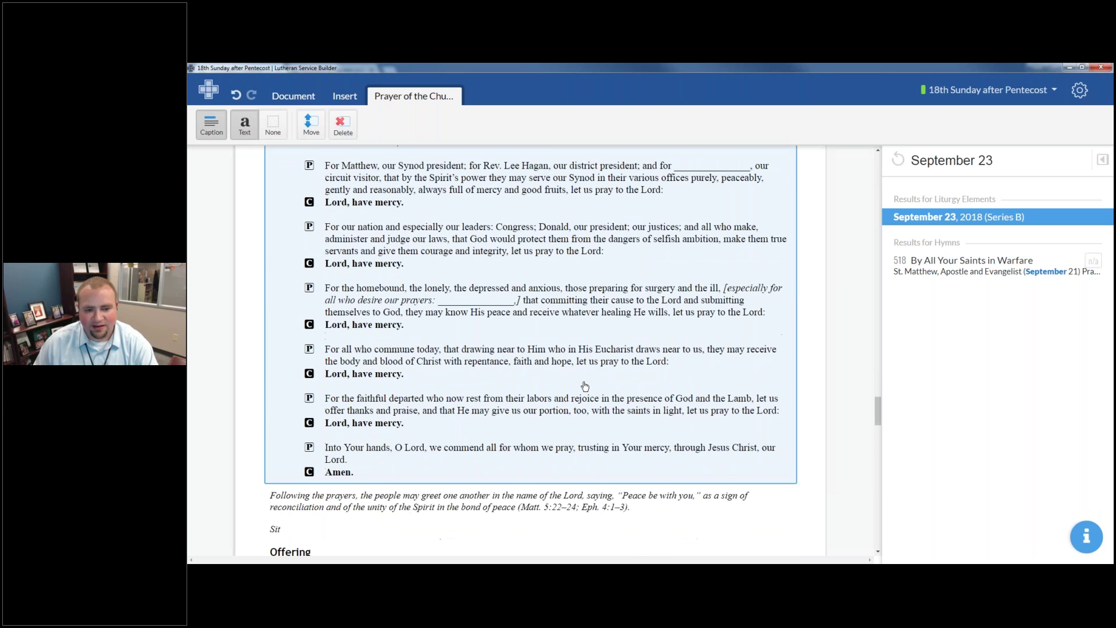
pyautogui.scroll(4, 575, 372)
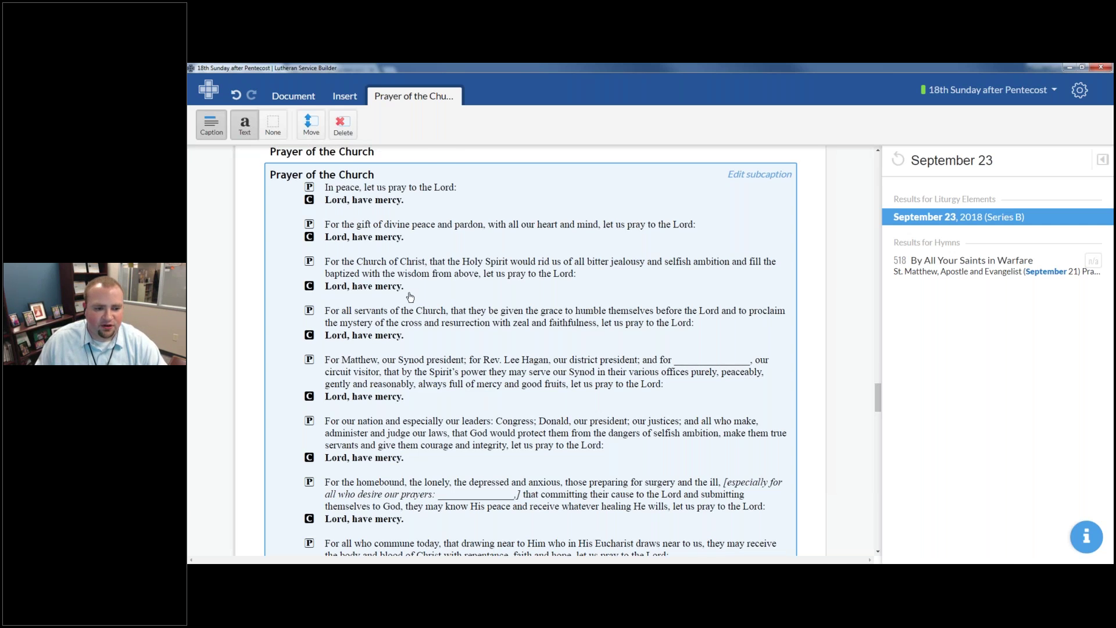
pyautogui.scroll(3, 523, 349)
pyautogui.click(360, 294)
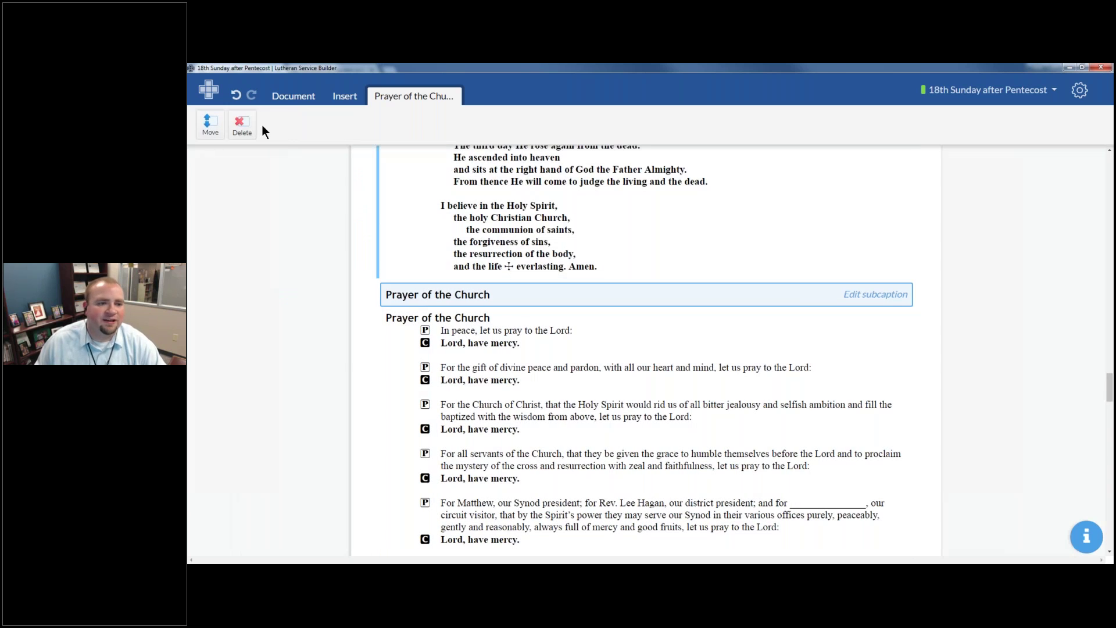
pyautogui.click(383, 215)
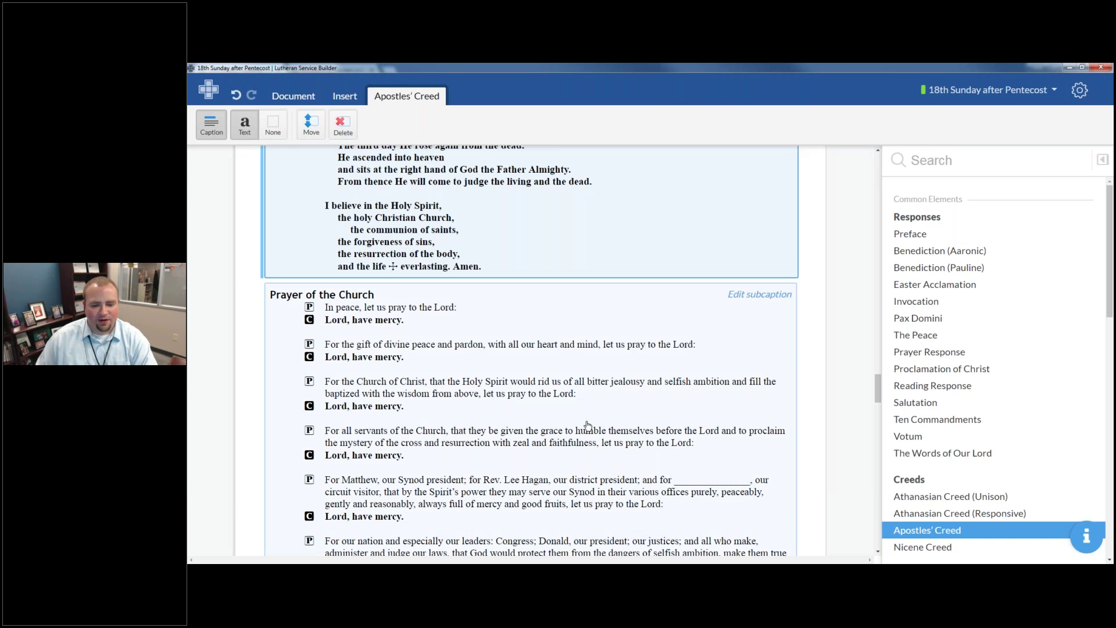
# Review the service order after the prayers, from the Offering and Preface through to the Distribution section and its hymn placeholders.
pyautogui.scroll(-8, 588, 425)
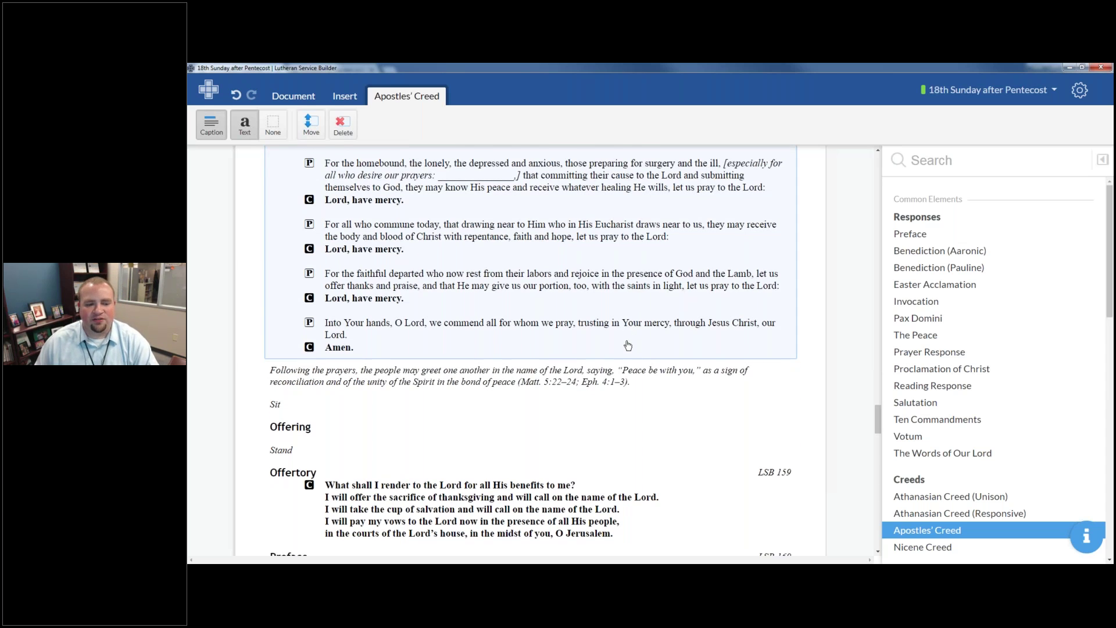
pyautogui.scroll(-2, 523, 314)
pyautogui.scroll(-2, 484, 298)
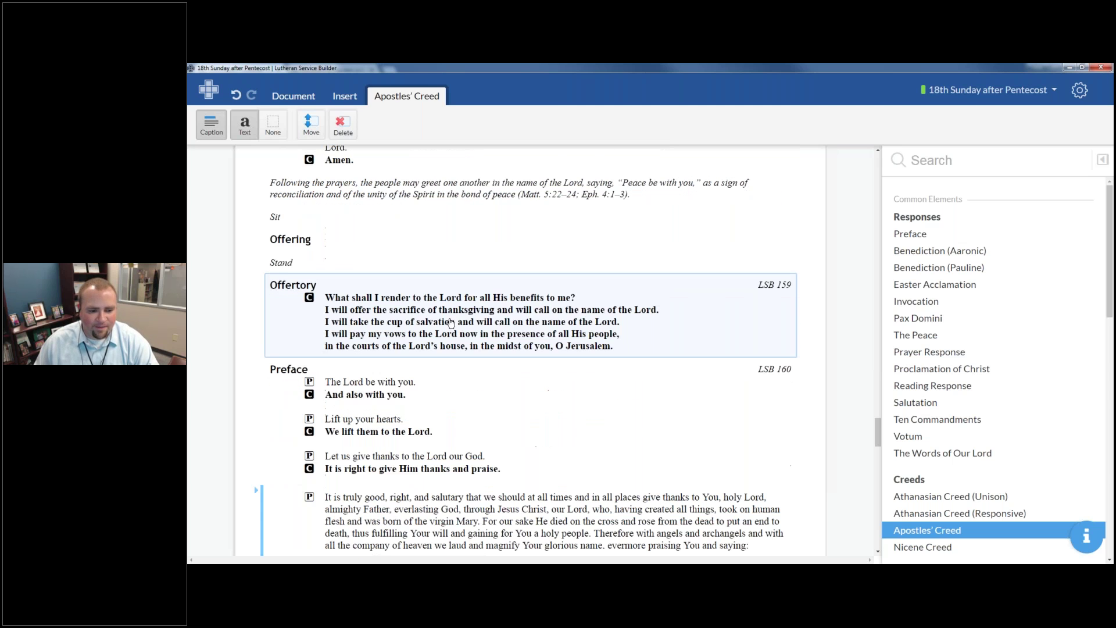
pyautogui.scroll(-3, 447, 323)
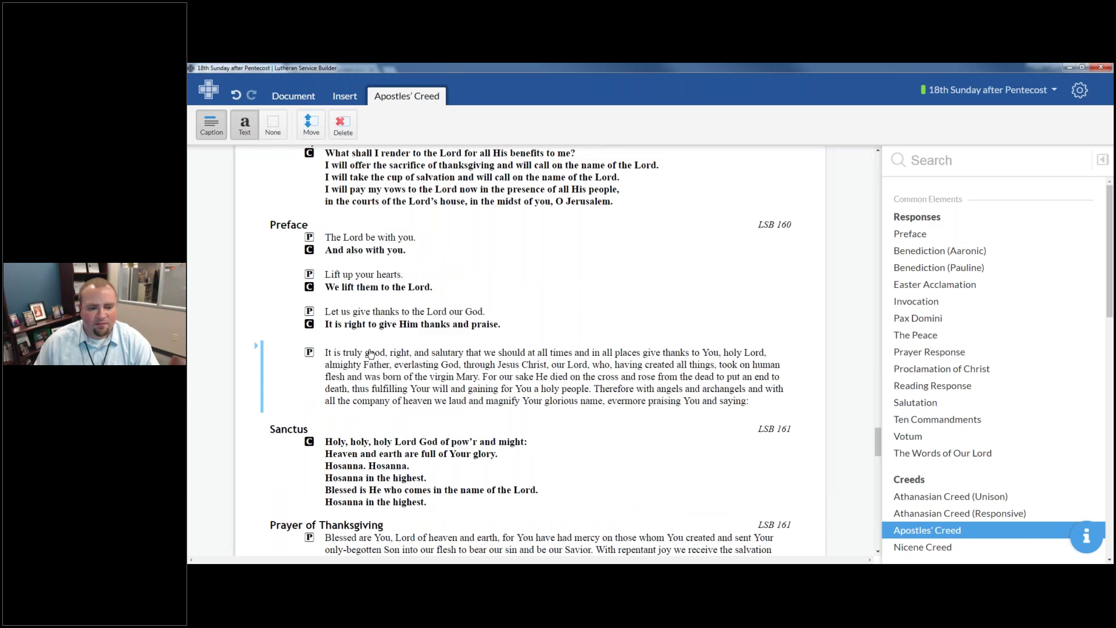
pyautogui.scroll(-12, 369, 353)
pyautogui.scroll(-10, 372, 366)
pyautogui.scroll(-2, 442, 465)
pyautogui.scroll(1, 448, 464)
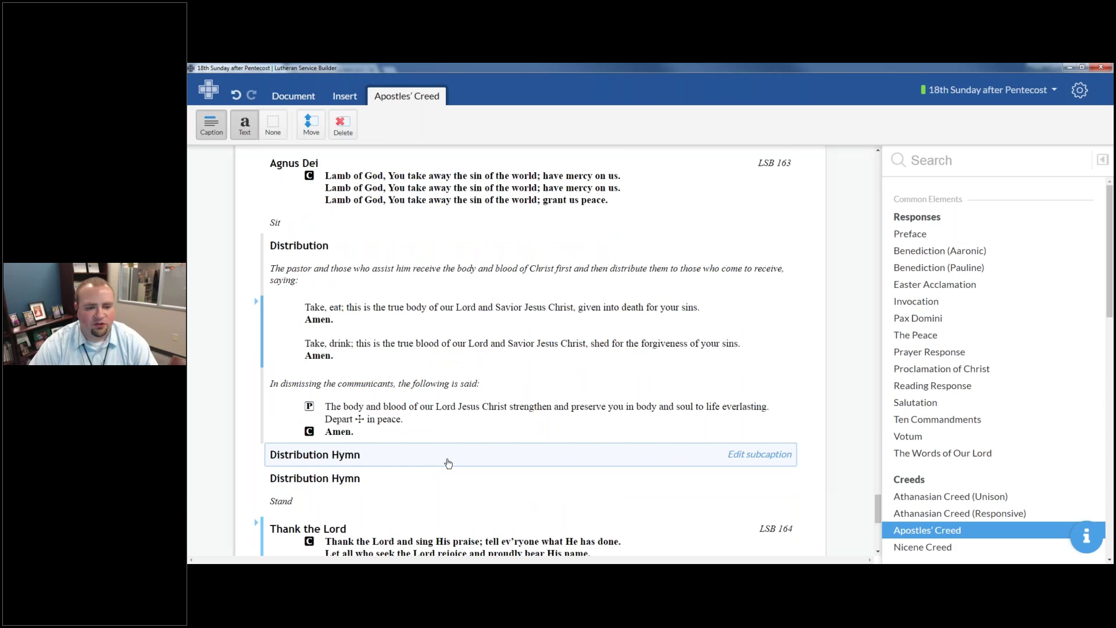
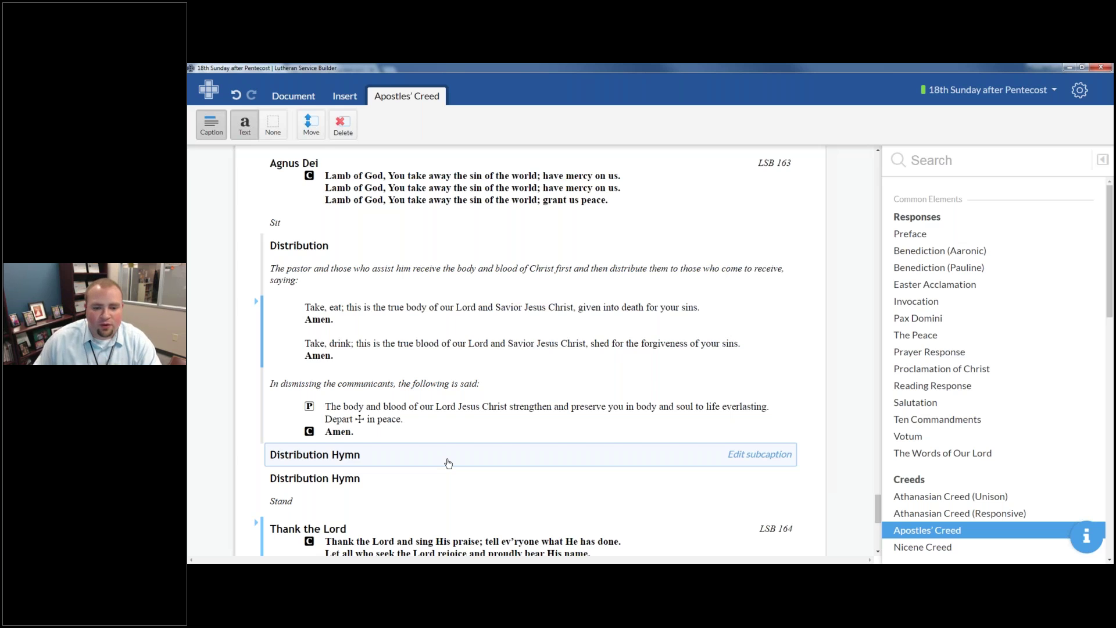
pyautogui.click(405, 282)
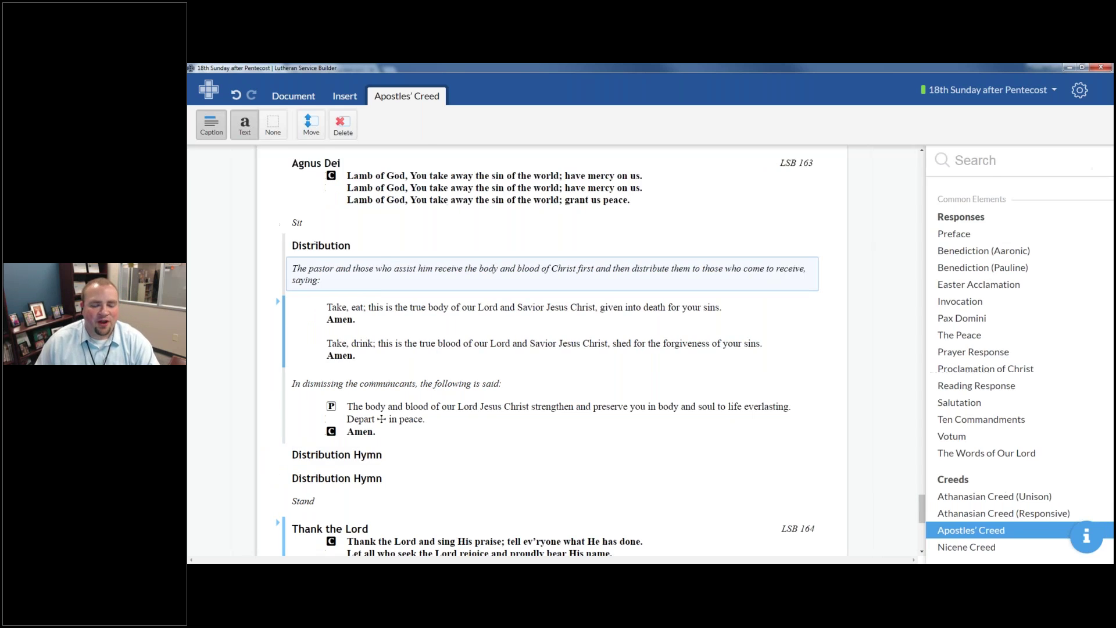
# Delete the rubric below the Distribution heading about the pastor and his assistants receiving the body and blood first.
pyautogui.scroll(-1, 540, 265)
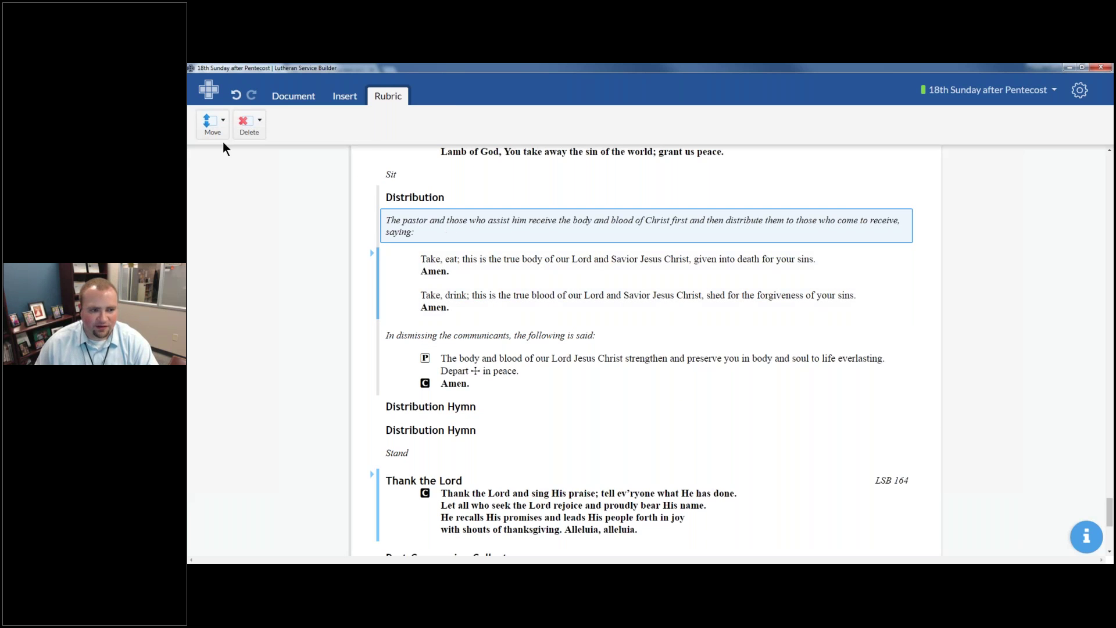
pyautogui.click(253, 134)
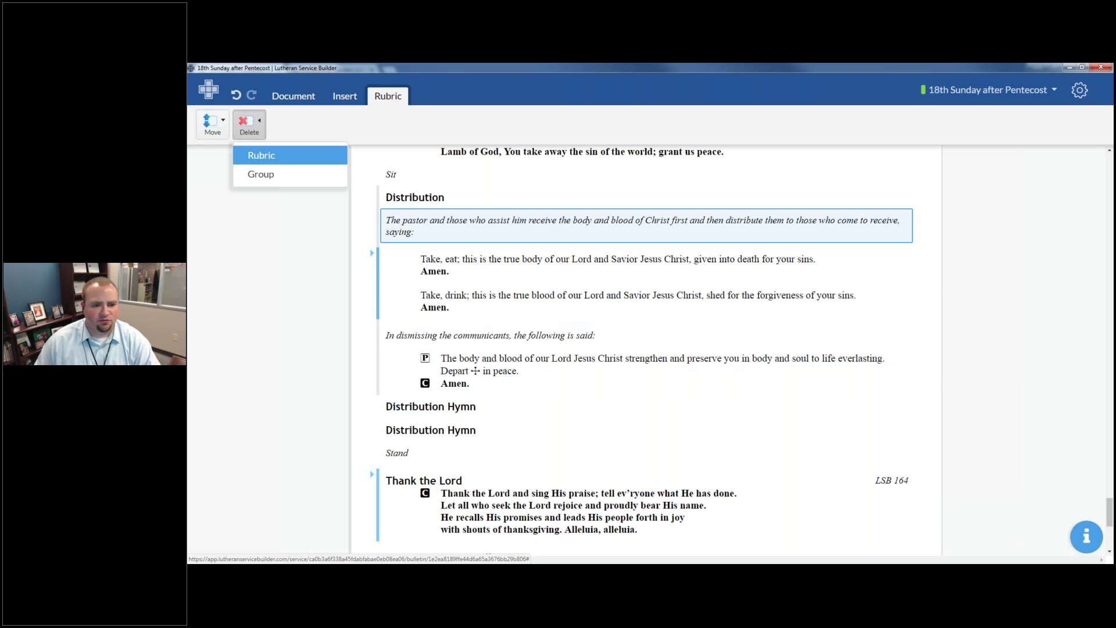
pyautogui.click(287, 158)
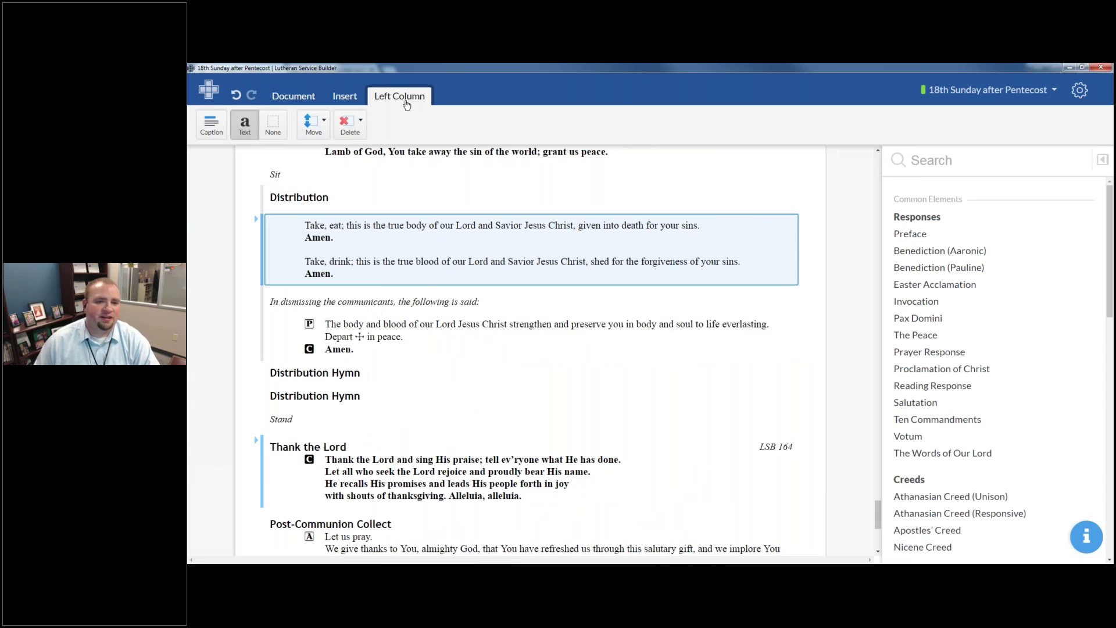
# Expand the alternatives for the "Take, eat" and "Take, drink" distribution words and delete that element from the Distribution section.
pyautogui.click(255, 219)
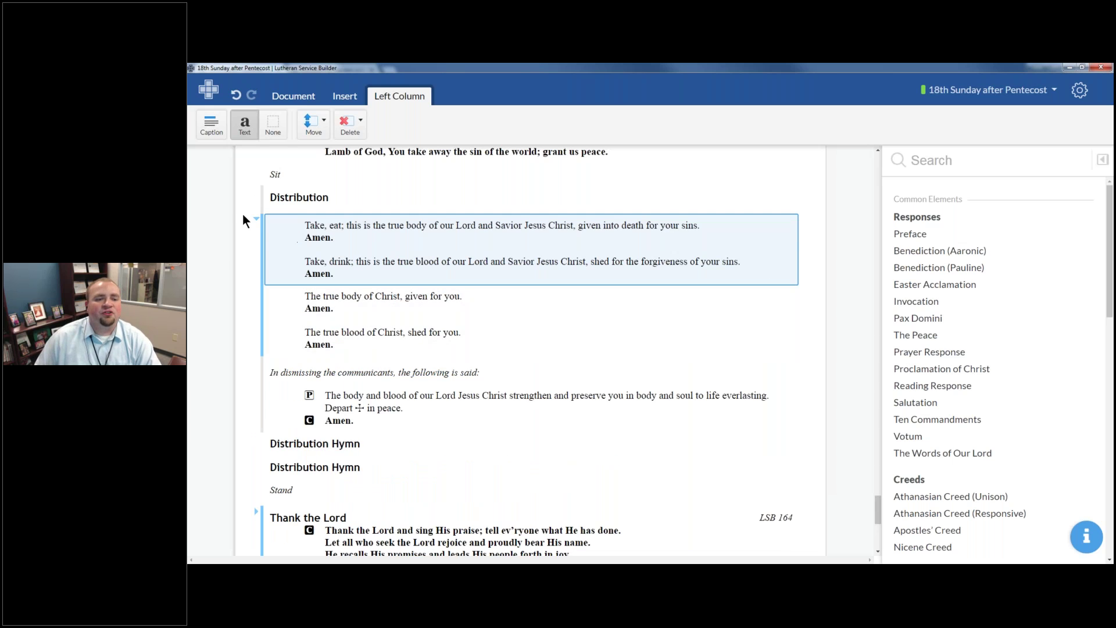
pyautogui.click(346, 140)
pyautogui.click(356, 155)
pyautogui.click(233, 231)
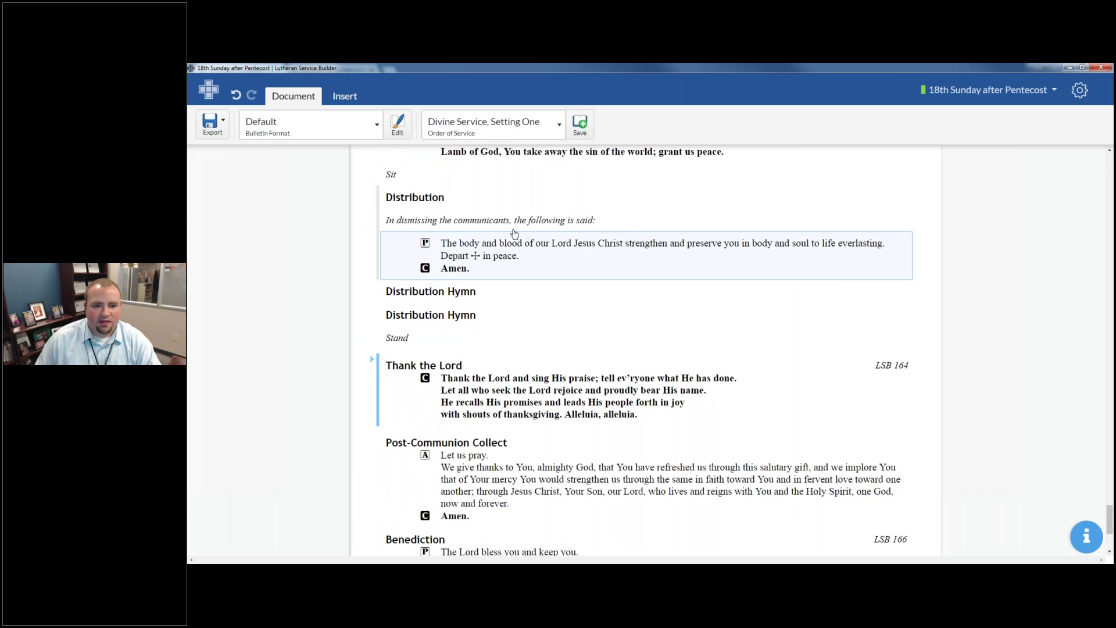
# Delete the "In dismissing the communicants" rubric and The Dismissal element, keeping only the Distribution heading.
pyautogui.click(465, 220)
pyautogui.click(260, 120)
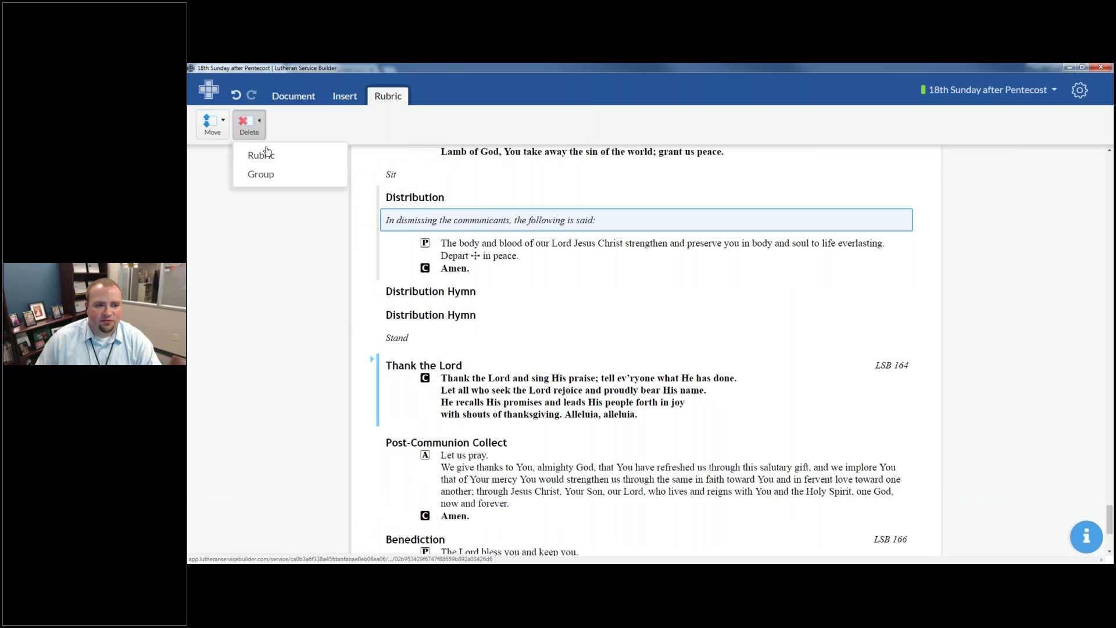
pyautogui.press('Delete')
pyautogui.click(519, 238)
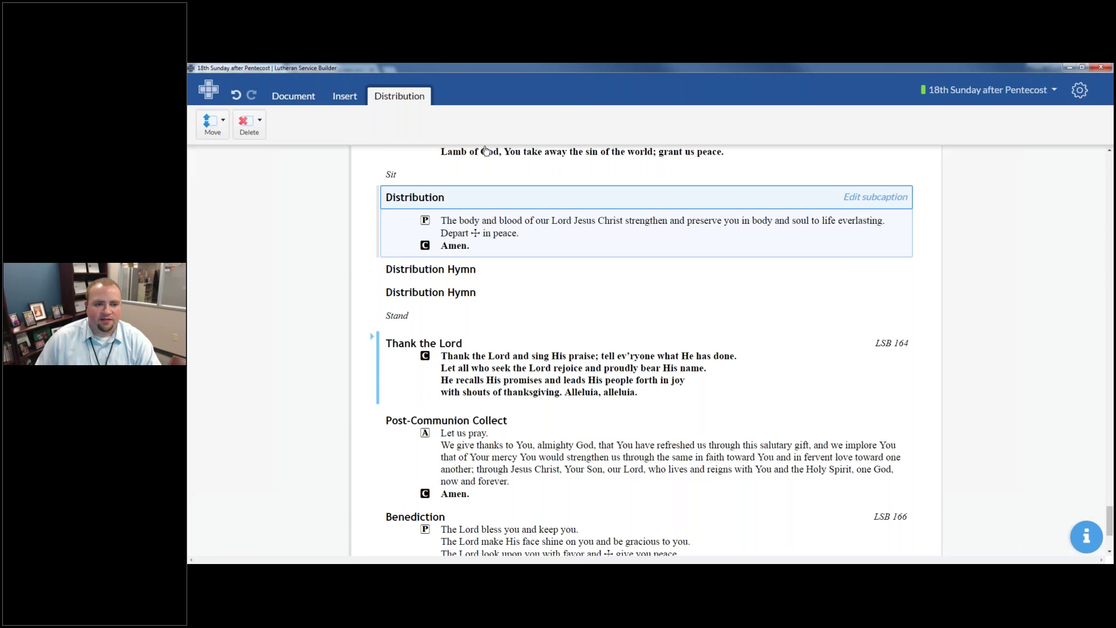
pyautogui.click(360, 120)
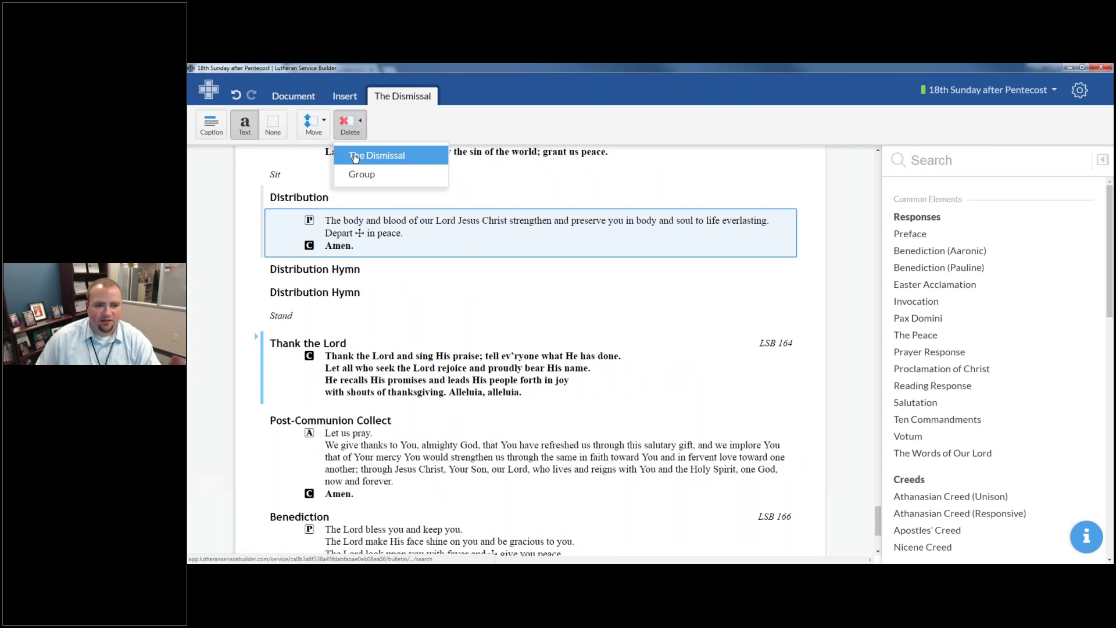
pyautogui.click(355, 156)
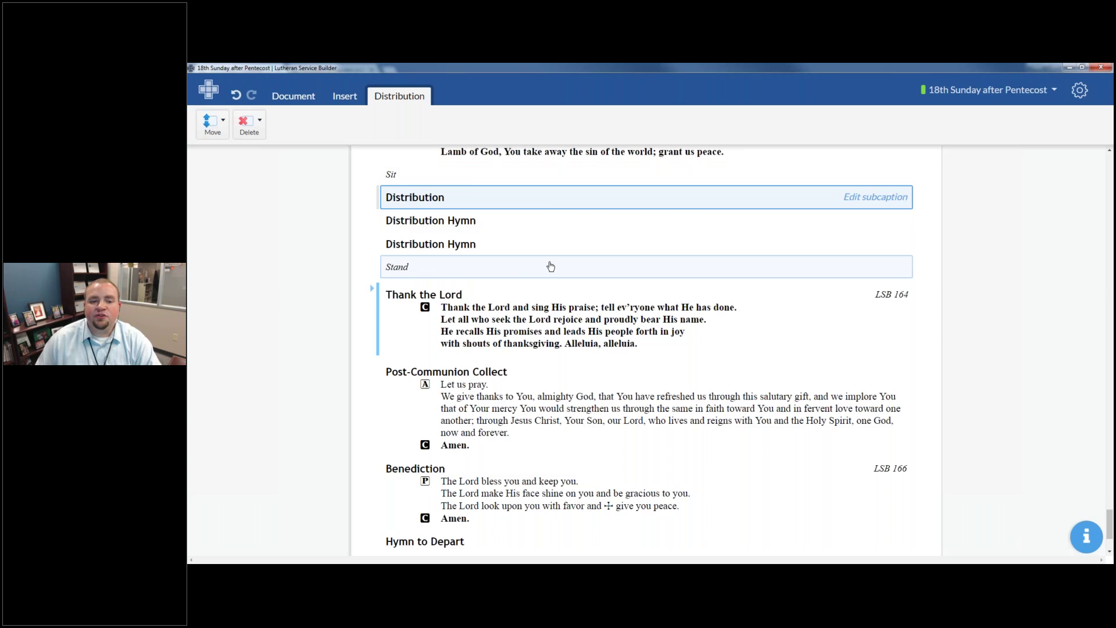
# Select the first Distribution Hymn placeholder below the Distribution heading to choose its hymn.
pyautogui.scroll(3, 551, 266)
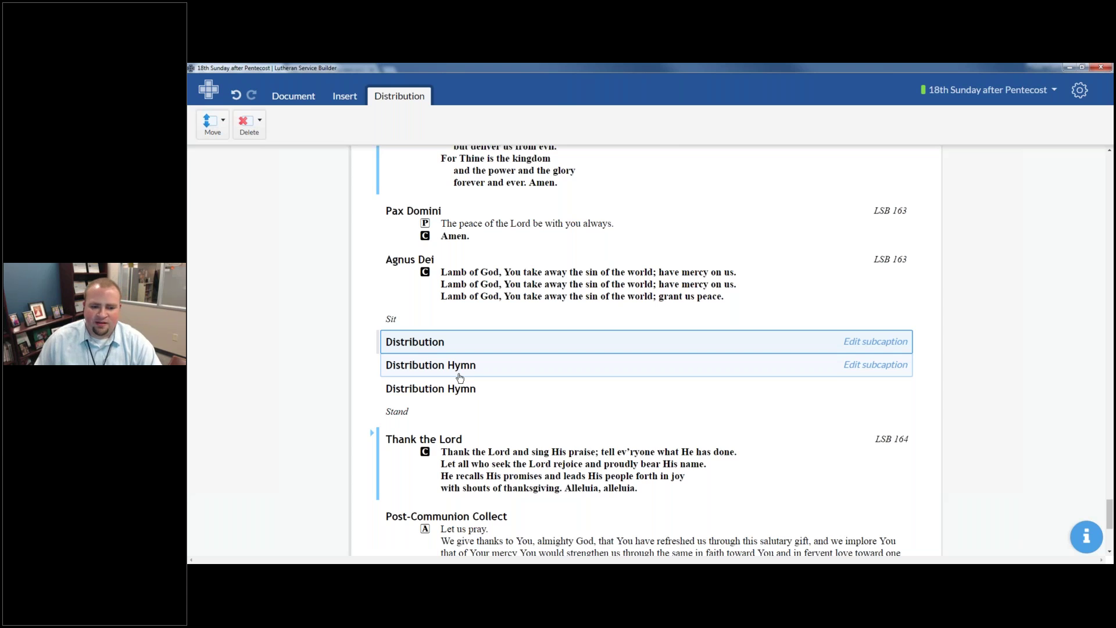
pyautogui.click(459, 375)
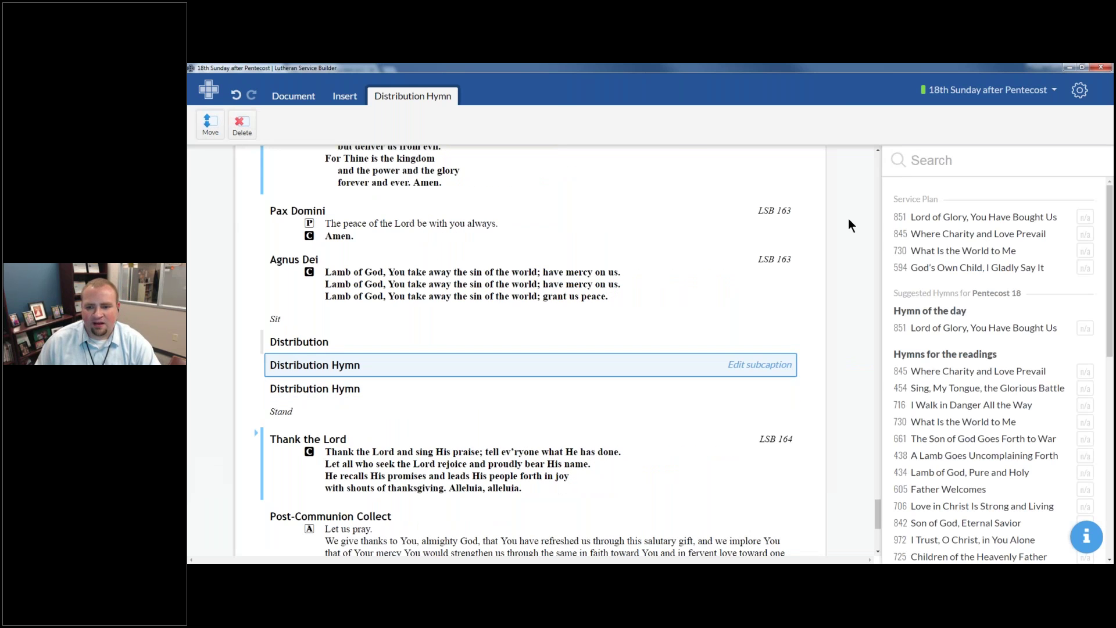
# Fill the two Distribution Hymn placeholders with 845 Where Charity and Love Prevail and 594 God's Own Child, I Gladly Say It.
pyautogui.click(964, 234)
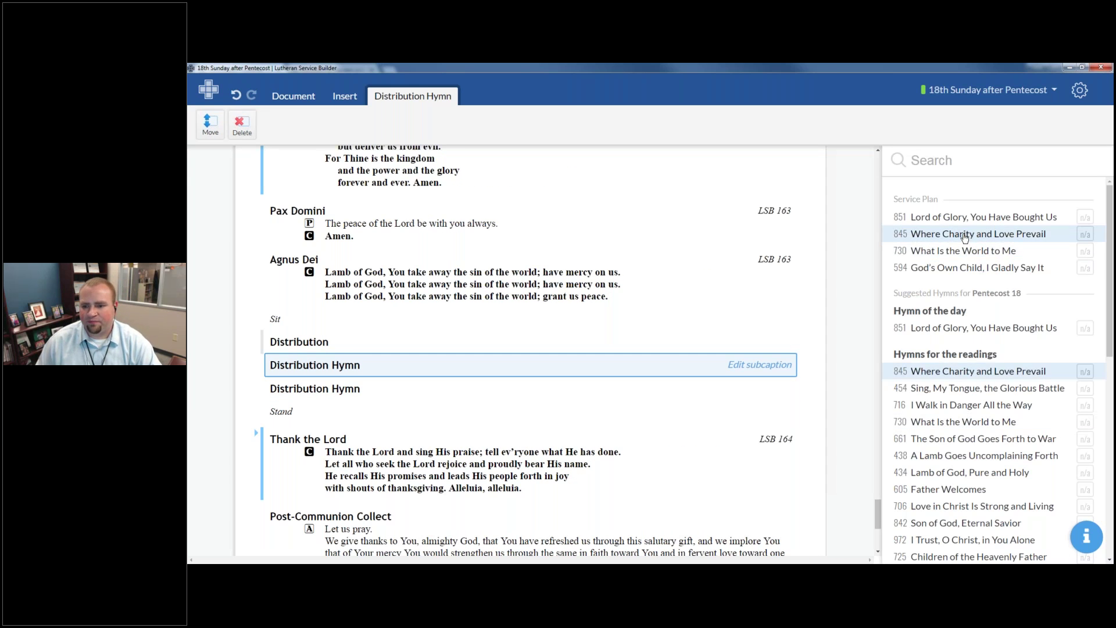
pyautogui.scroll(-6, 372, 377)
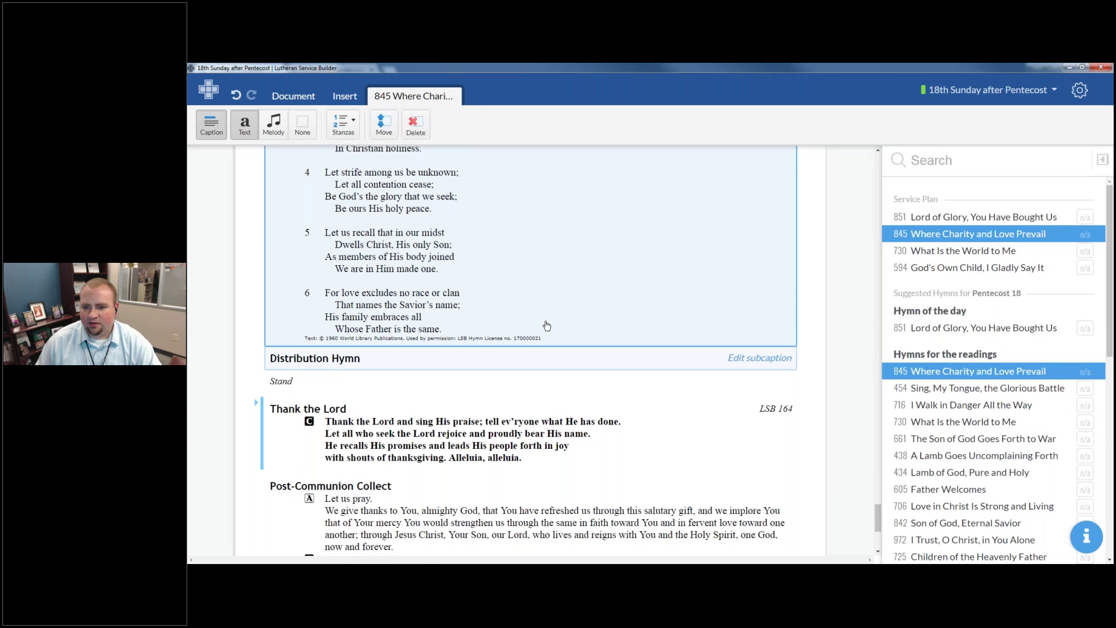
pyautogui.click(543, 358)
pyautogui.click(946, 268)
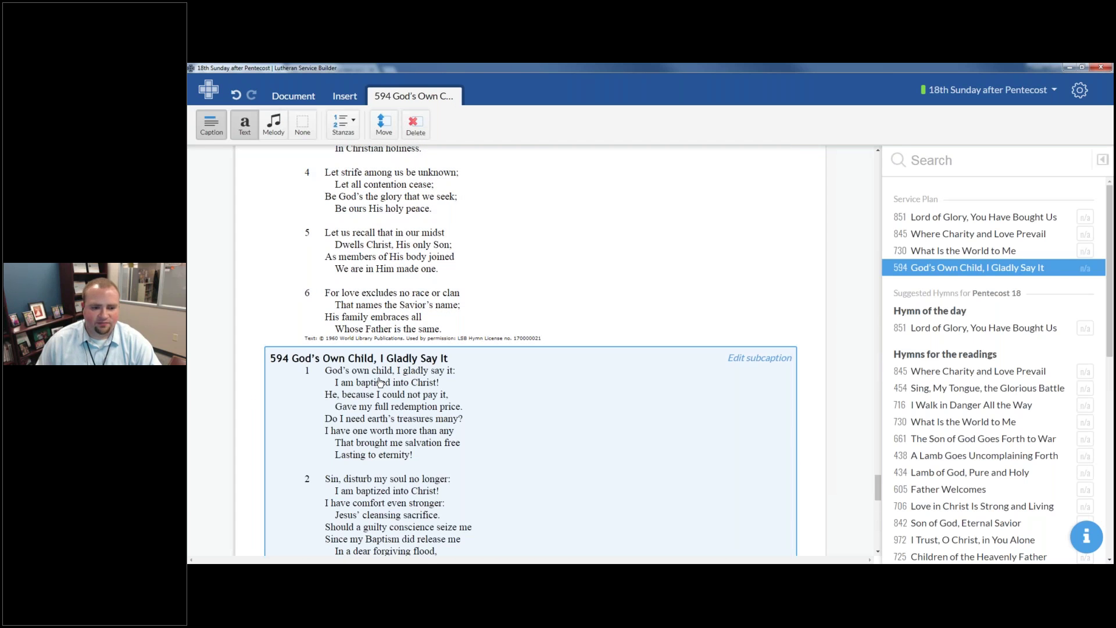
# Select the Hymn to Depart placeholder and restrict the content search to the #hymns type.
pyautogui.scroll(-10, 379, 381)
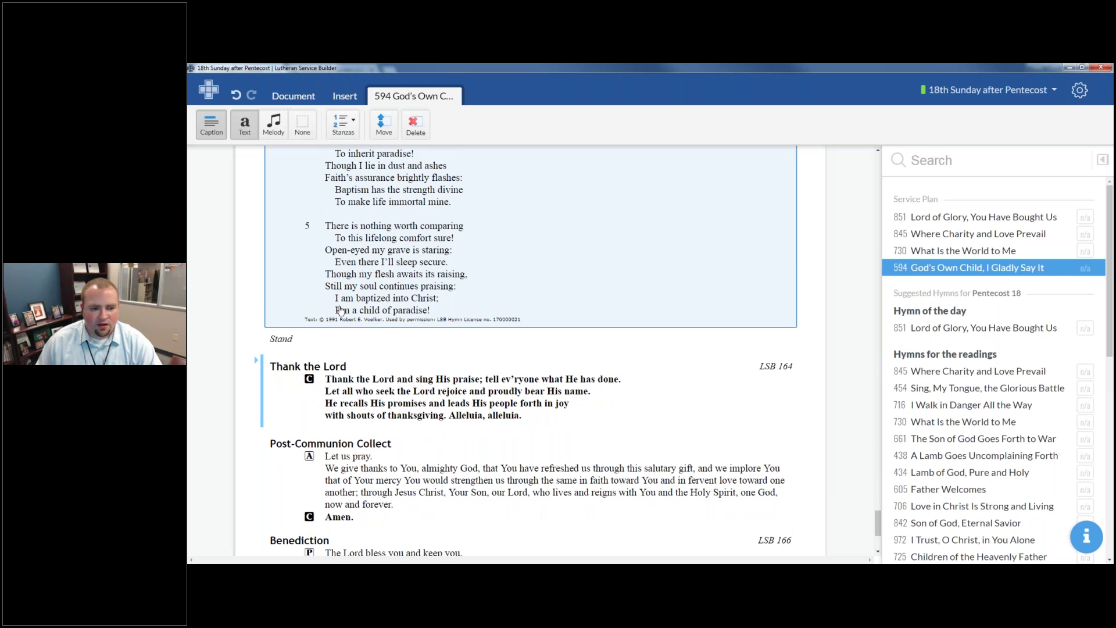
pyautogui.scroll(-3, 339, 310)
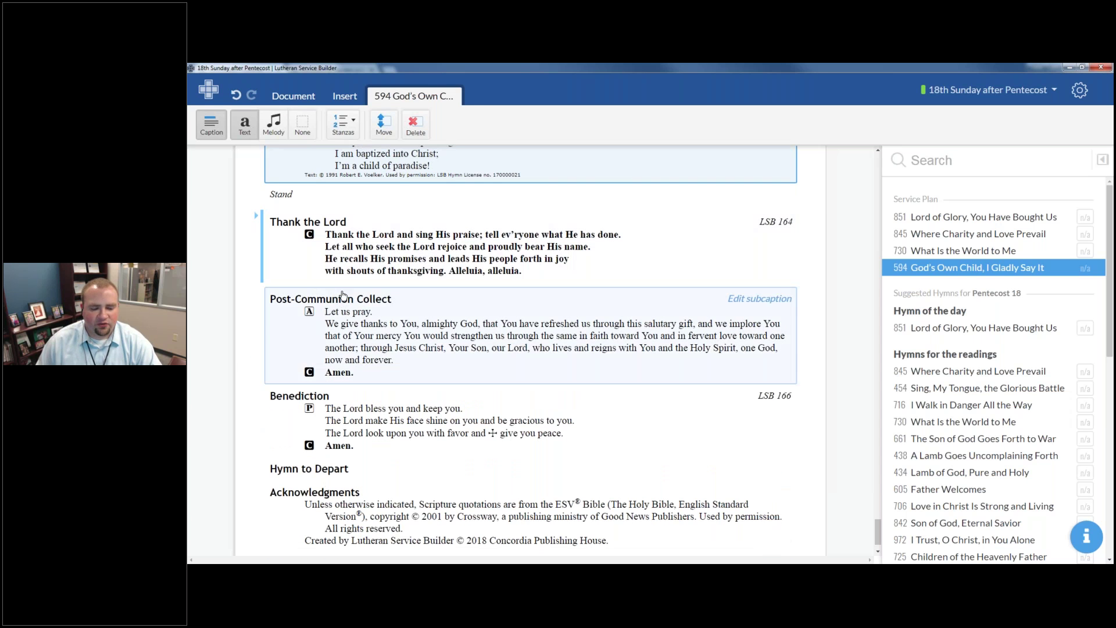
pyautogui.click(313, 472)
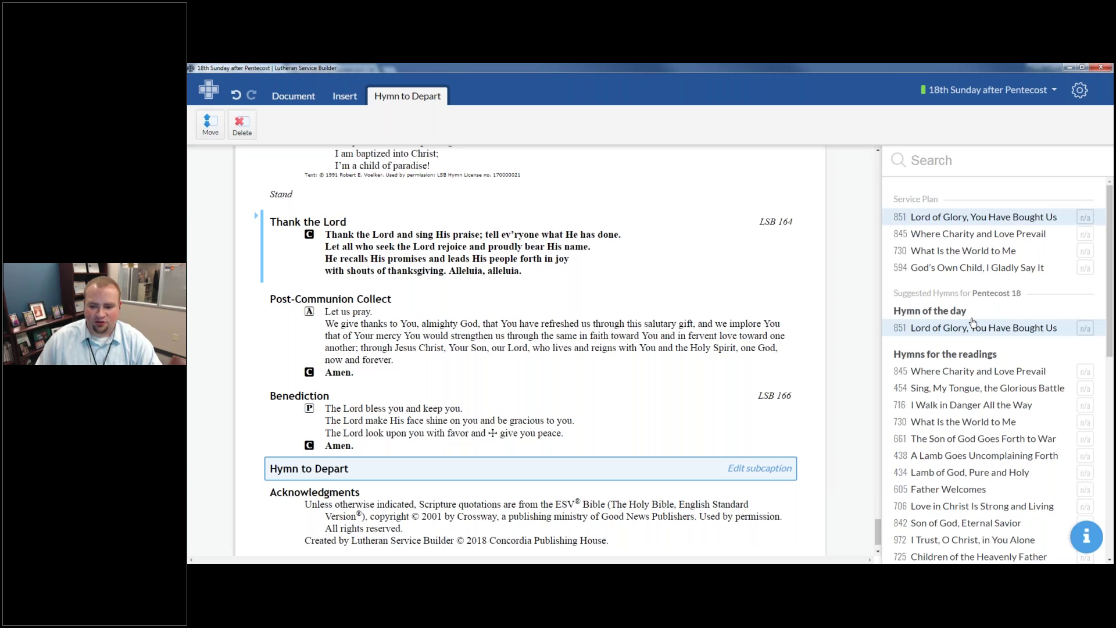
pyautogui.scroll(-5, 972, 323)
pyautogui.scroll(5, 972, 322)
pyautogui.click(939, 165)
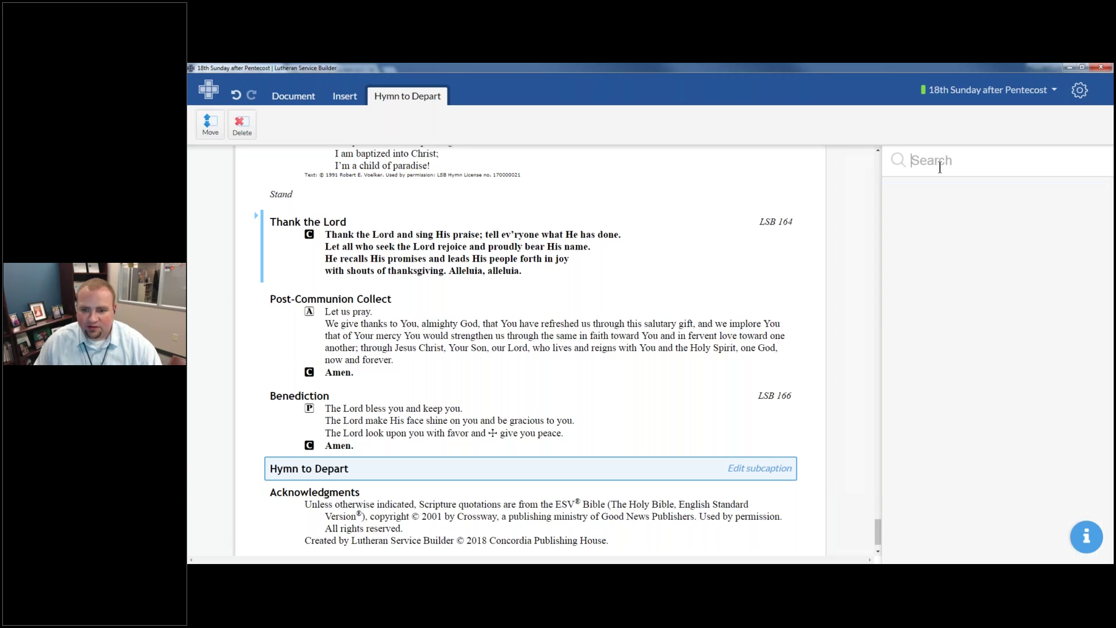
pyautogui.write('3')
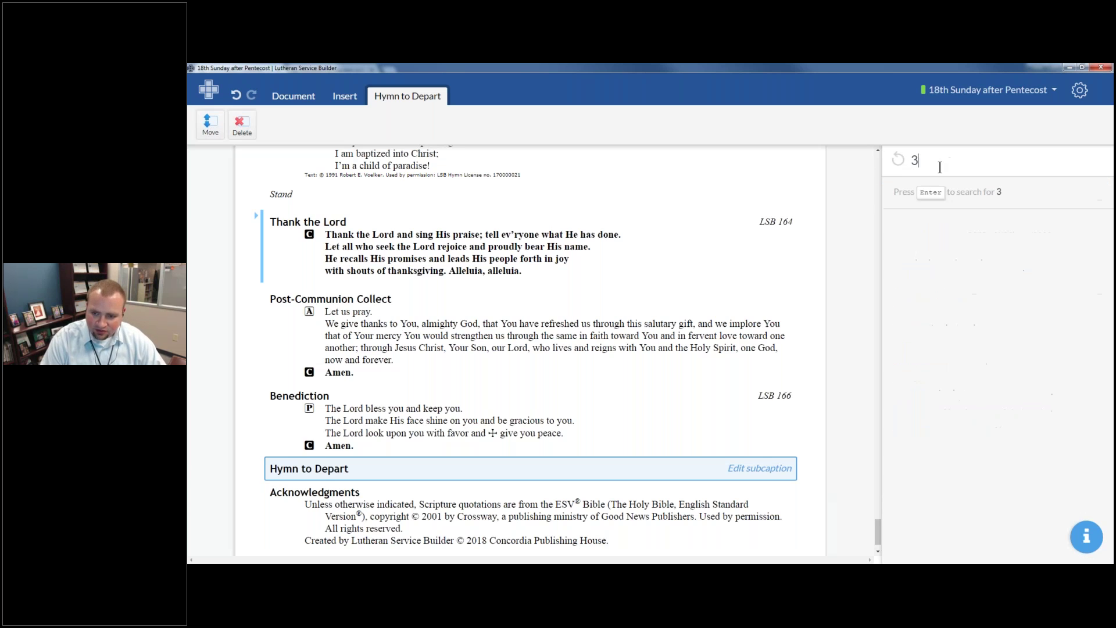
pyautogui.press('BackSpace')
pyautogui.write('#')
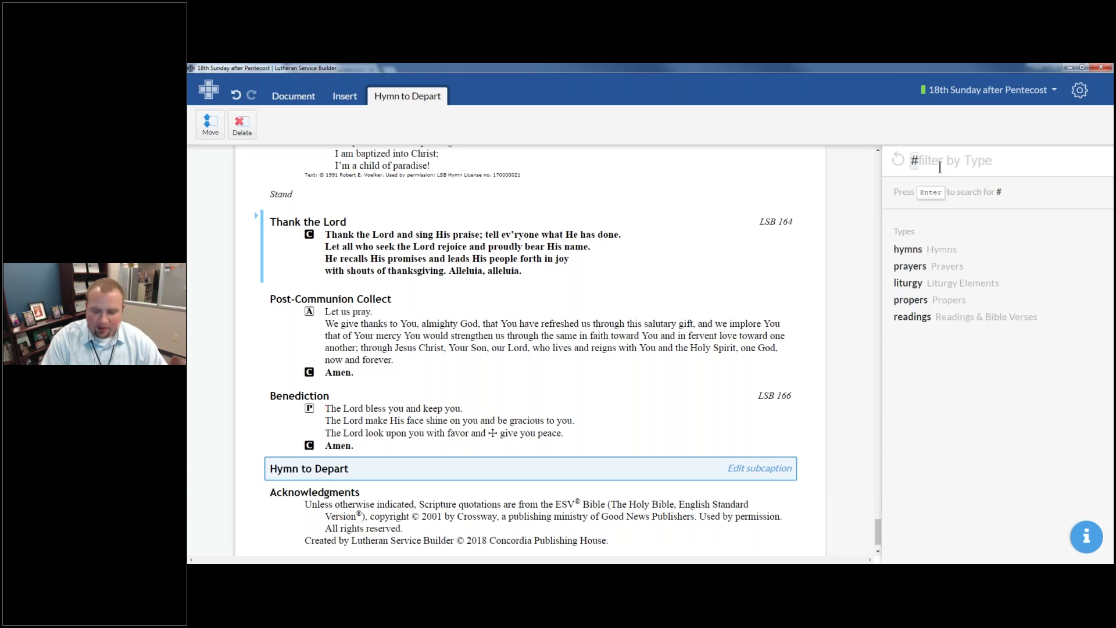
pyautogui.write('hy')
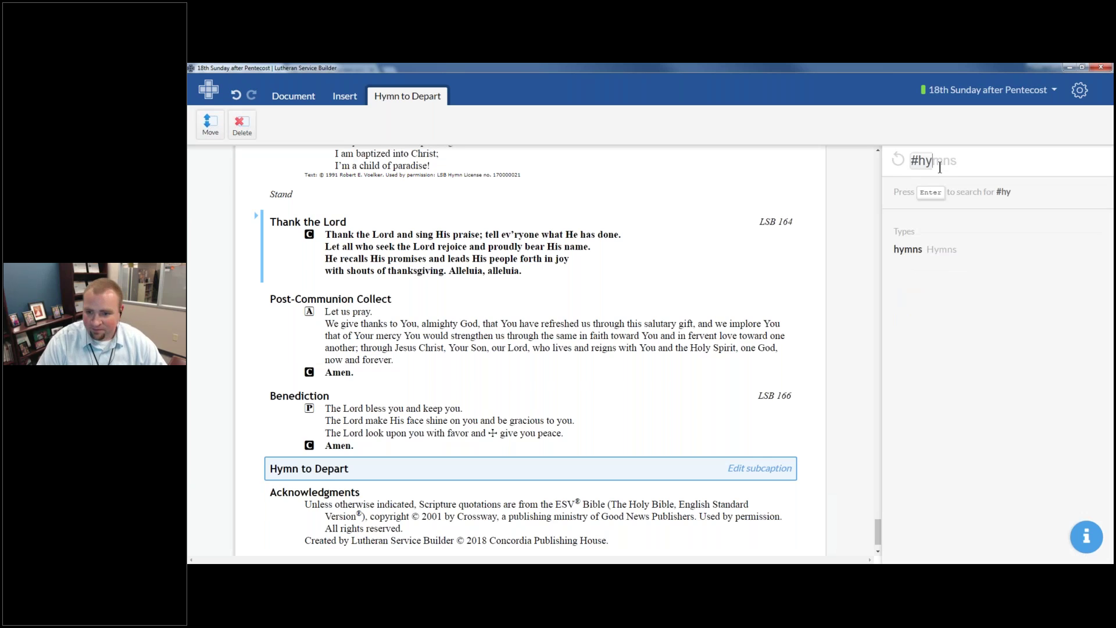
pyautogui.press('Tab')
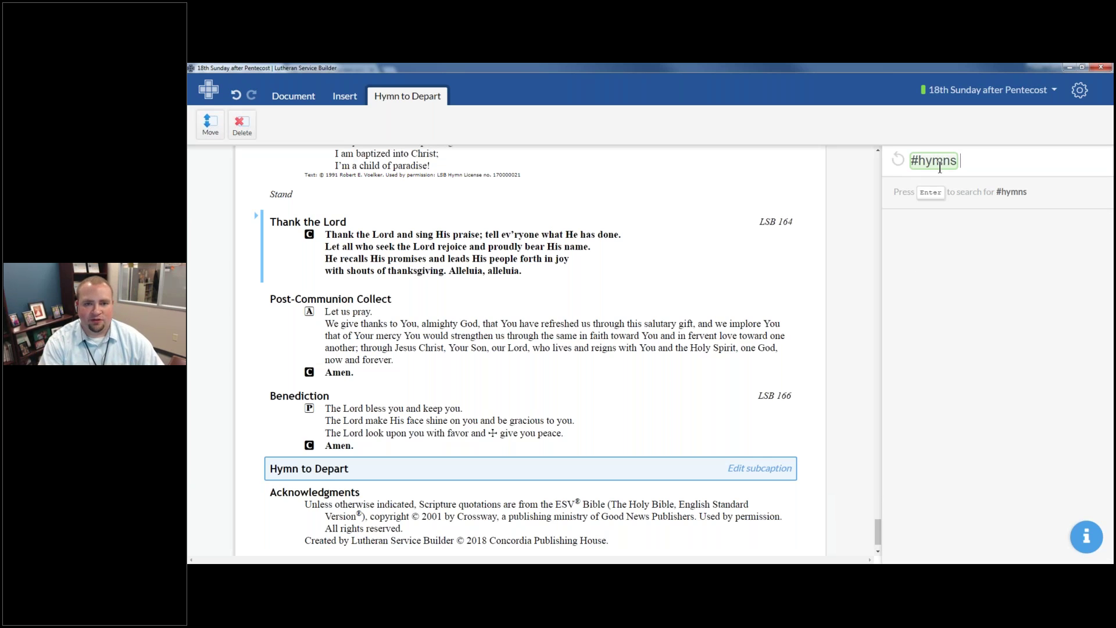
# Narrow the hymn search to the topic "Close of Service" and run it.
pyautogui.write('topic')
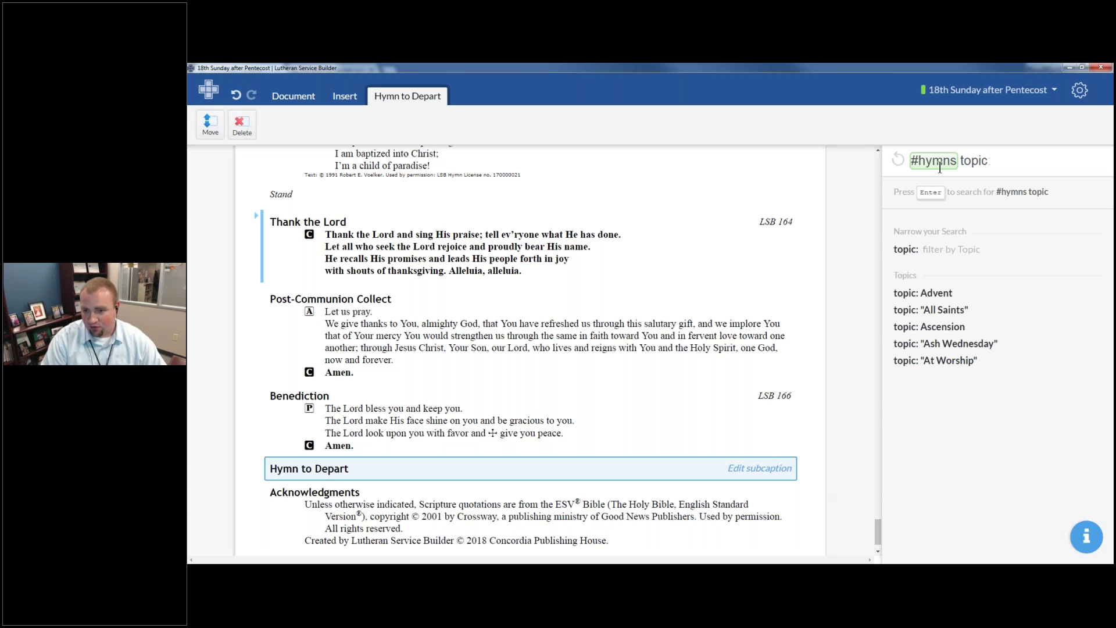
pyautogui.write(':"')
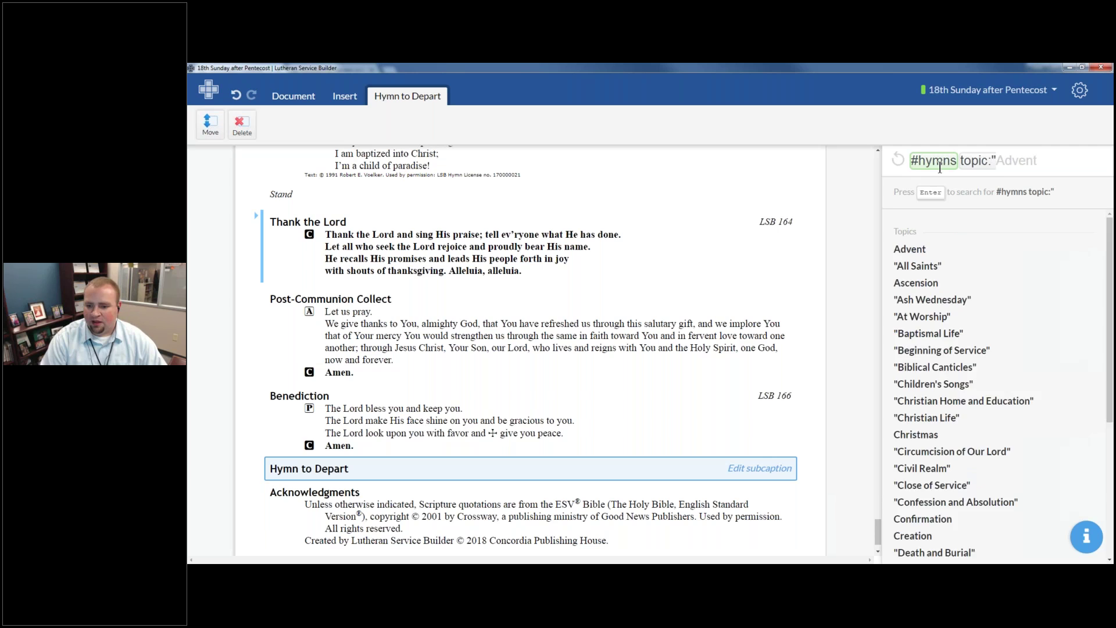
pyautogui.write('E')
pyautogui.press('BackSpace')
pyautogui.write('Clo')
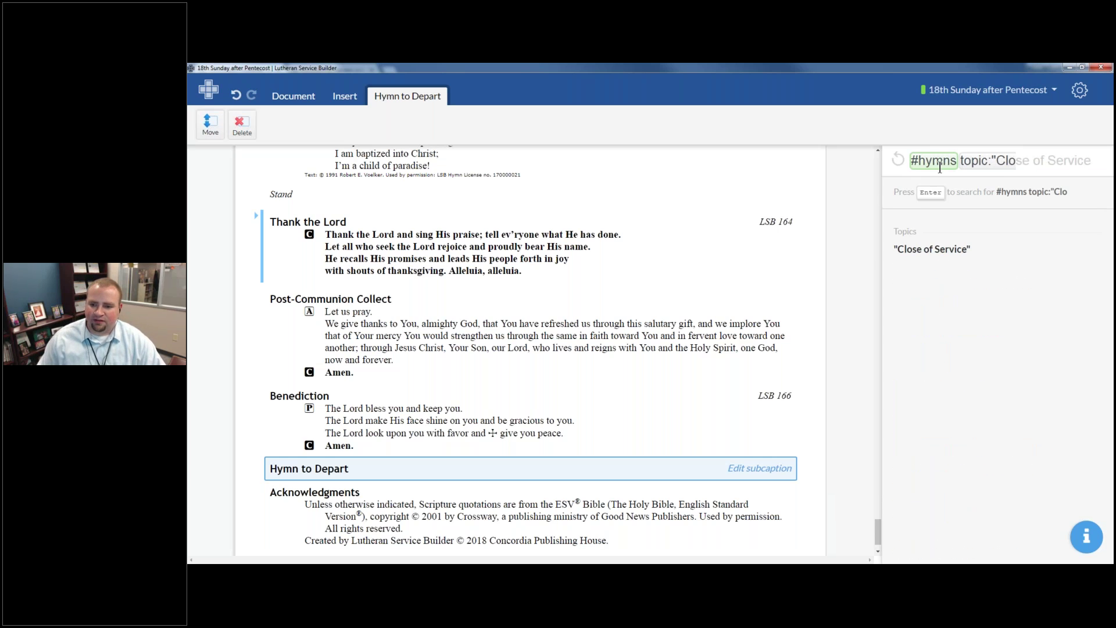
pyautogui.click(944, 253)
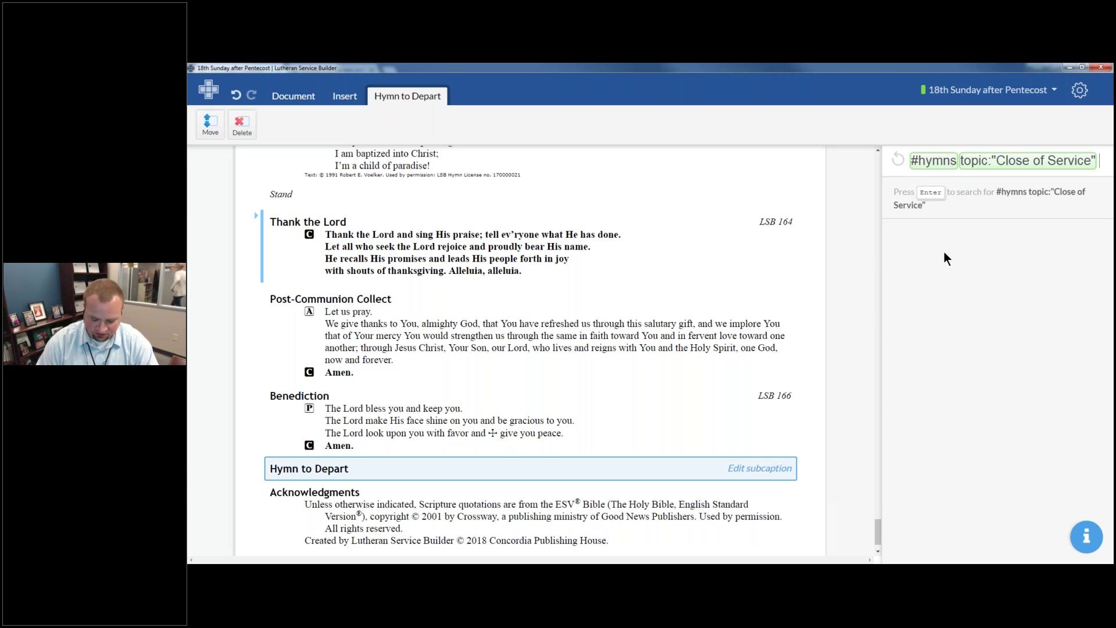
pyautogui.press('Return')
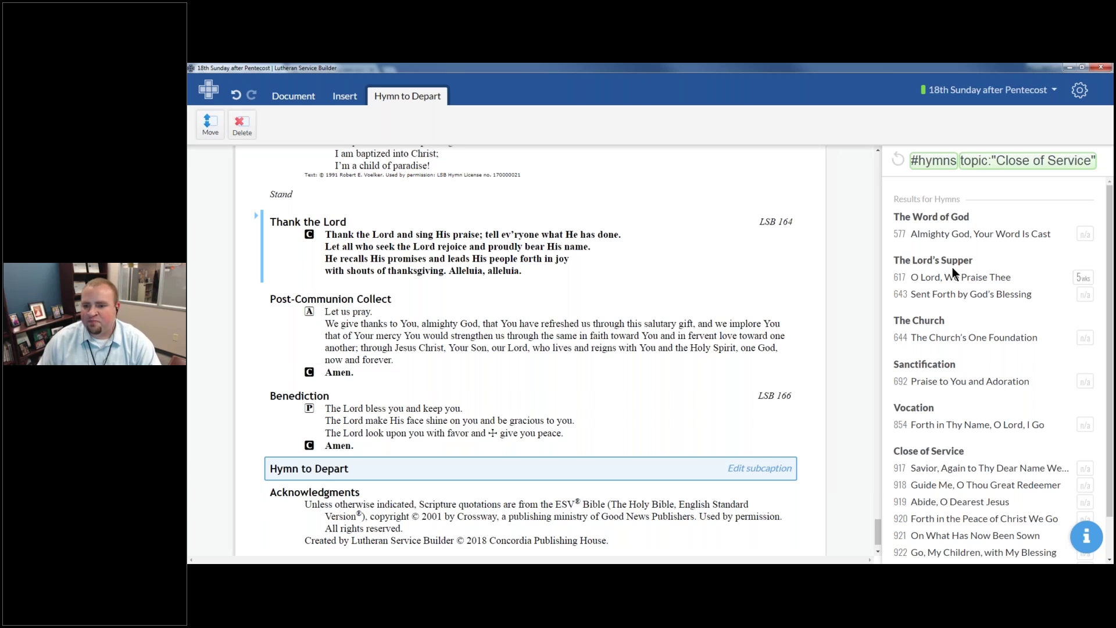
# Insert 643 Sent Forth by God's Blessing as the Hymn to Depart, check its stanzas and deselect it.
pyautogui.click(969, 296)
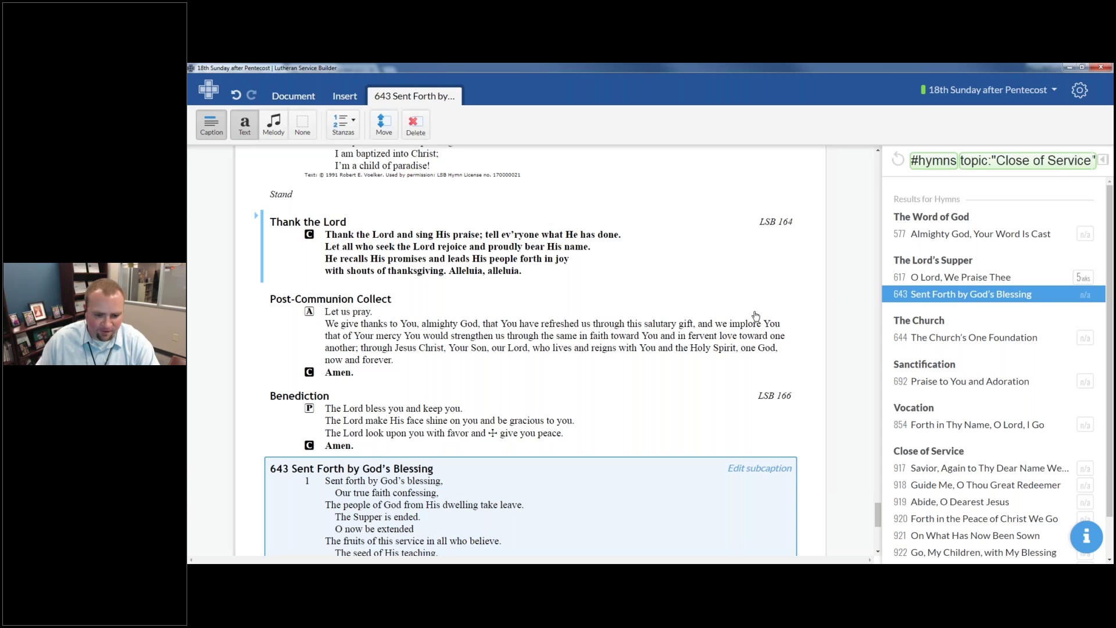
pyautogui.scroll(-5, 620, 325)
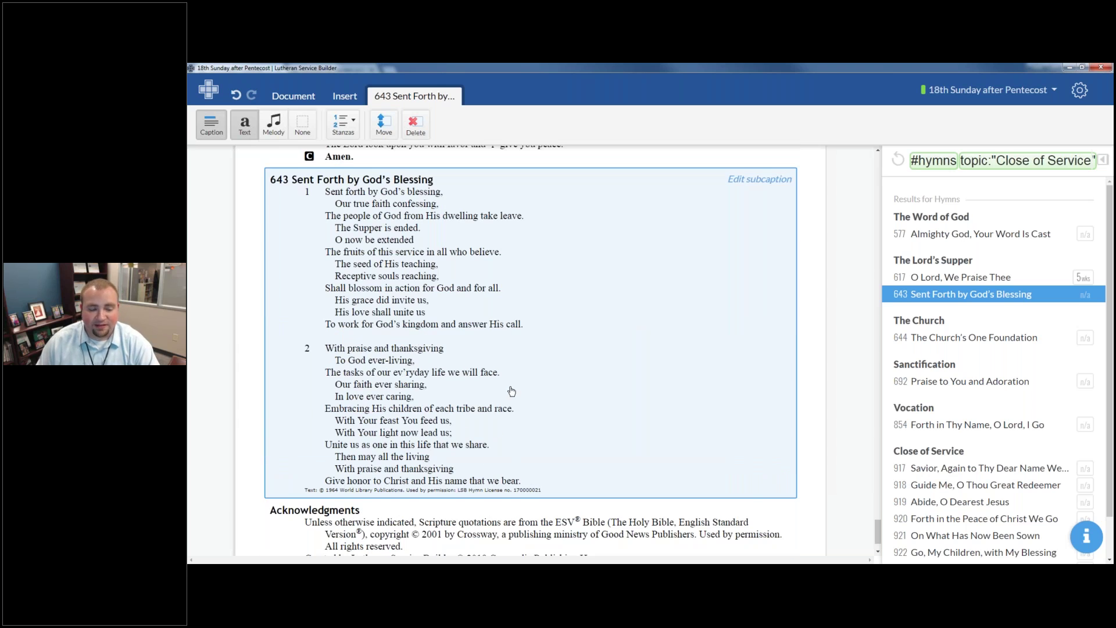
pyautogui.scroll(3, 454, 414)
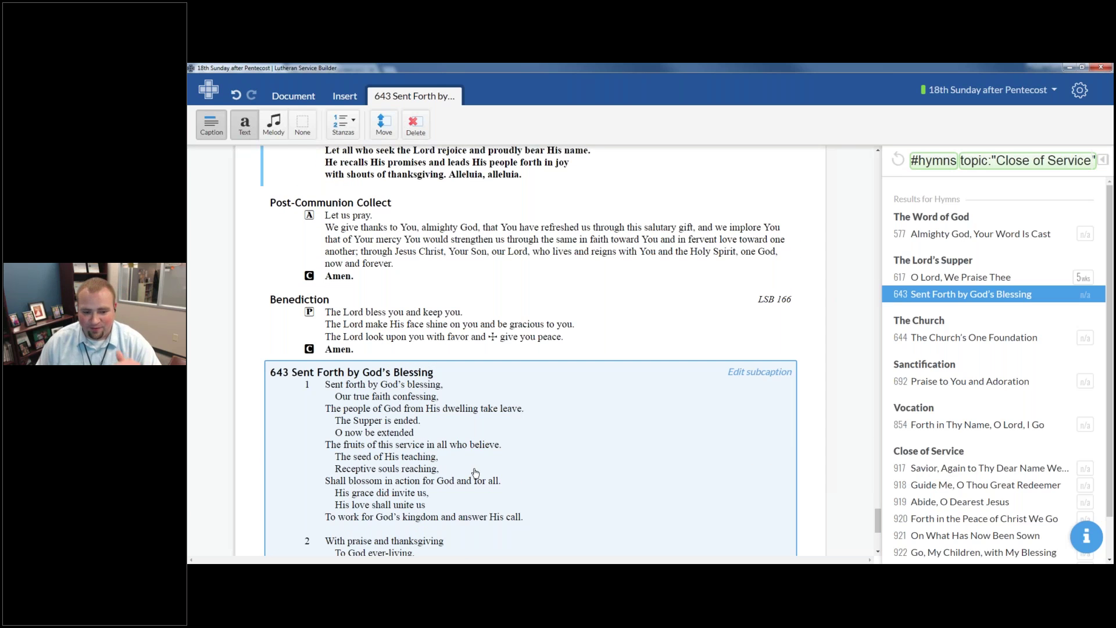
pyautogui.scroll(-4, 509, 450)
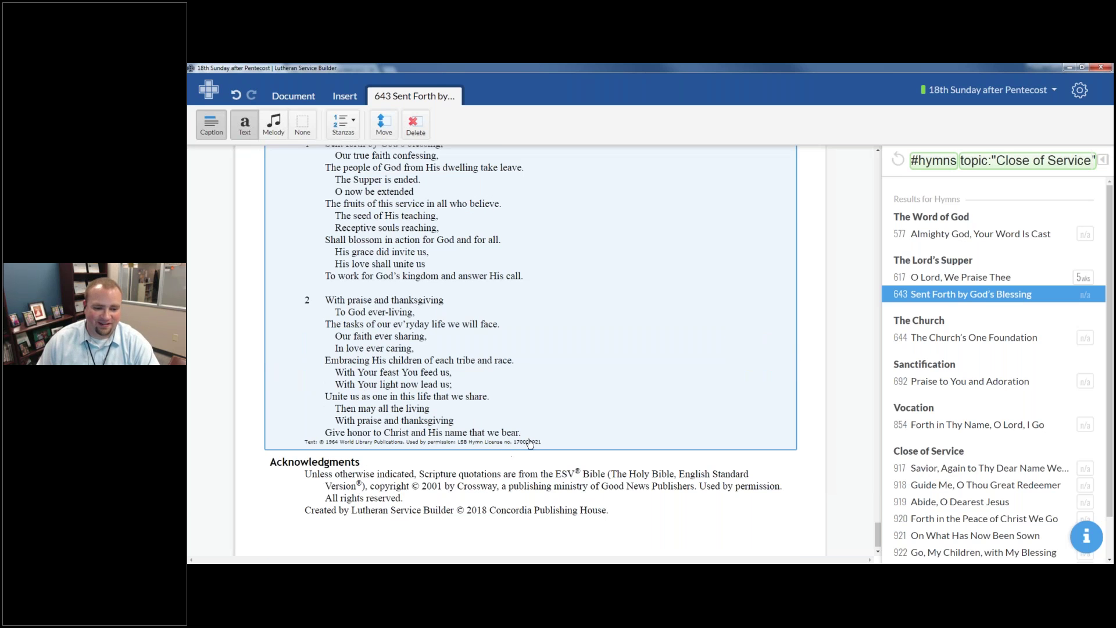
pyautogui.scroll(2, 638, 427)
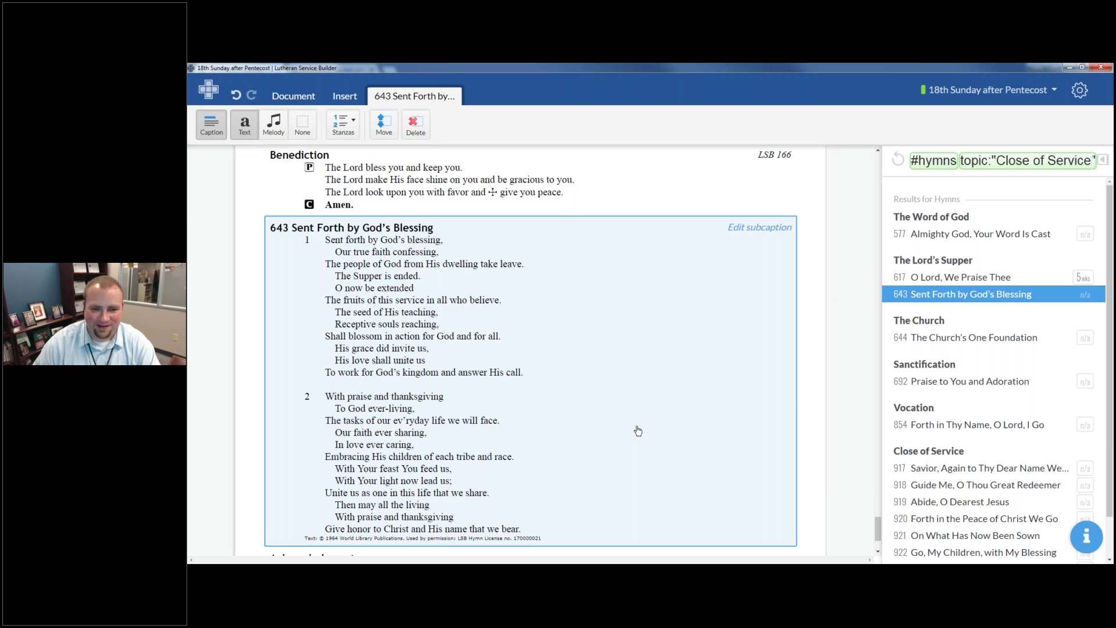
pyautogui.click(811, 391)
# Save the service as a custom order of service named "Resurrection's Divine Service, Setting One".
pyautogui.scroll(-2, 476, 285)
pyautogui.scroll(20, 475, 285)
pyautogui.scroll(10, 378, 250)
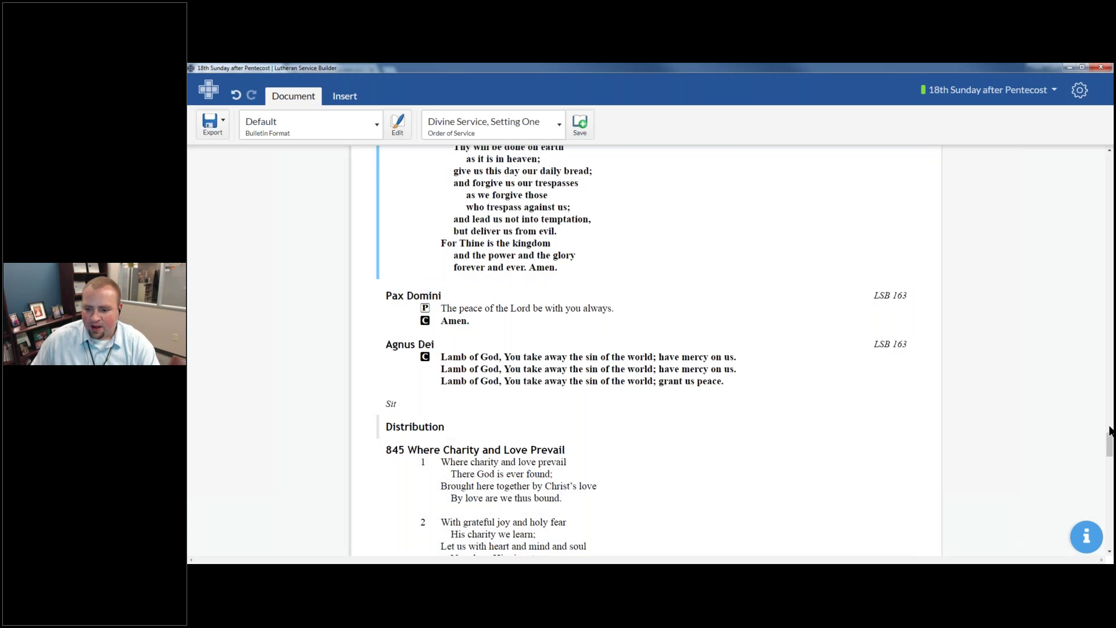
pyautogui.moveTo(1108, 446); pyautogui.dragTo(1021, 186)
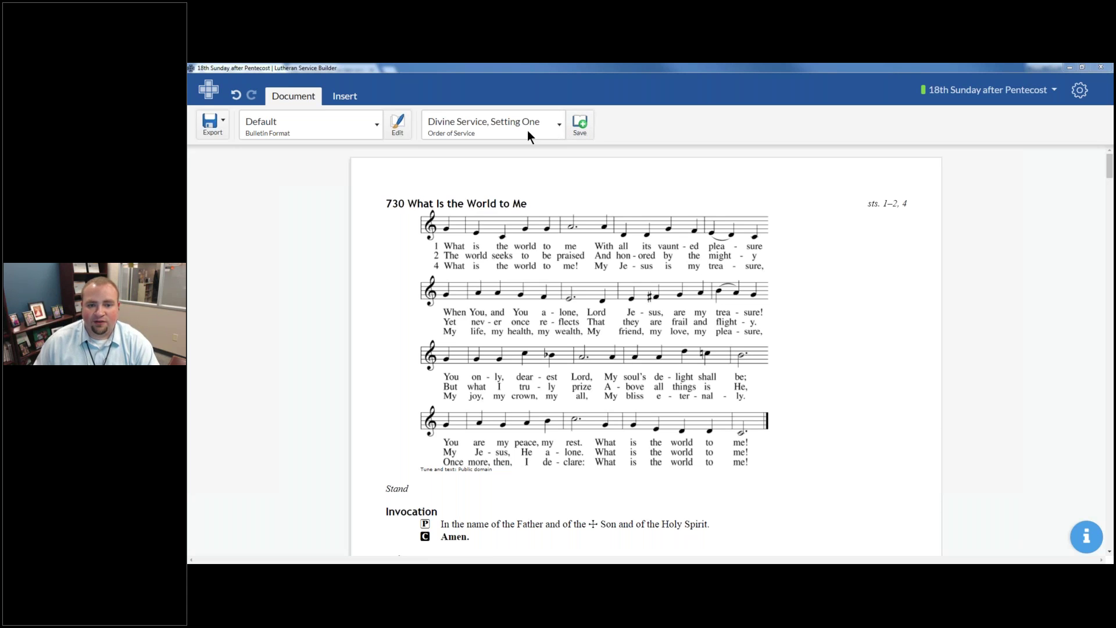
pyautogui.click(577, 127)
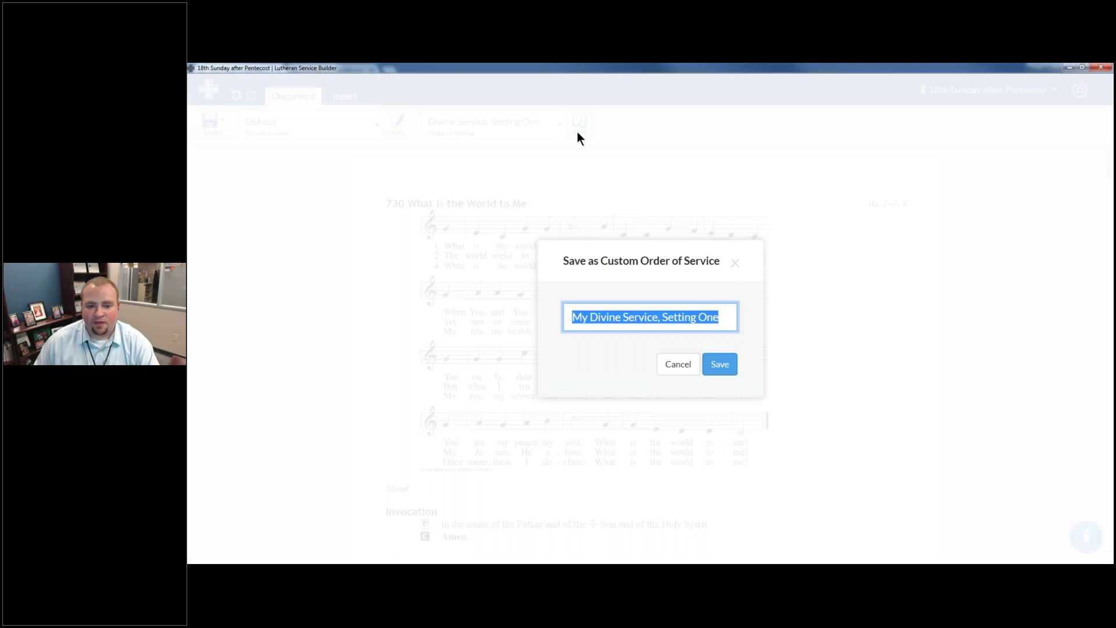
pyautogui.click(723, 318)
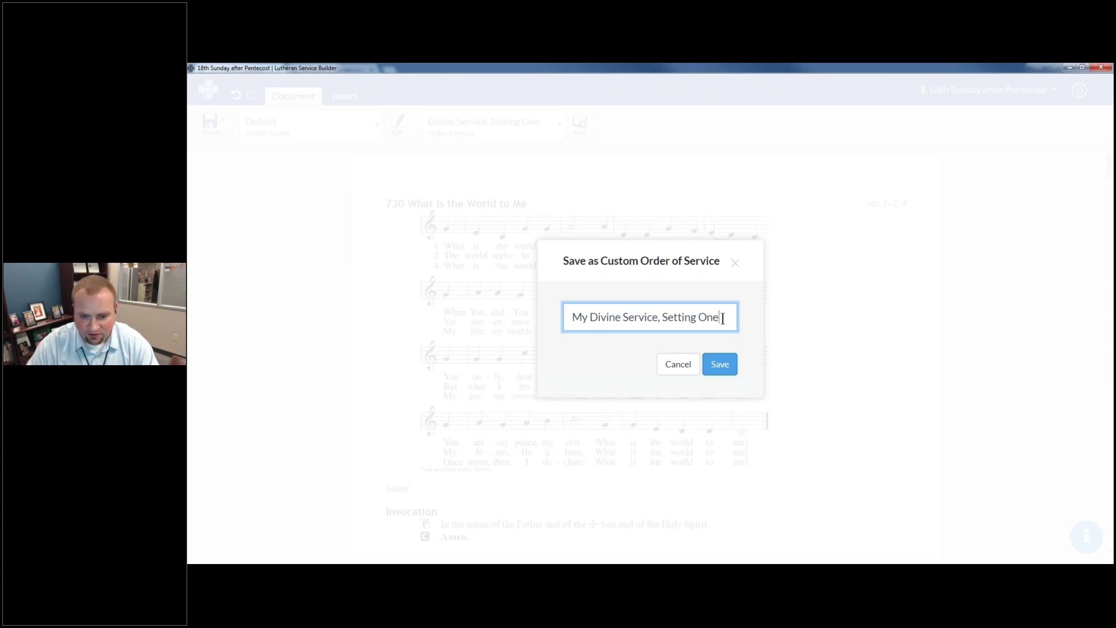
pyautogui.press('Delete')
pyautogui.press('Delete')
pyautogui.press('Delete')
pyautogui.write('Resurr')
pyautogui.write("ection's")
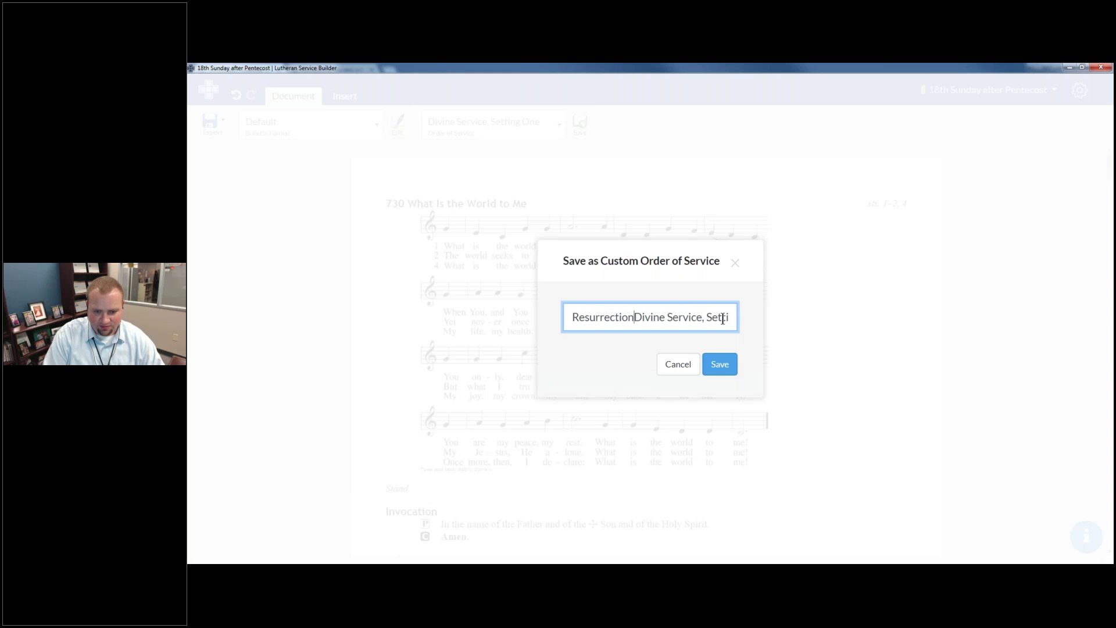
pyautogui.moveTo(702, 319); pyautogui.dragTo(752, 339)
pyautogui.click(720, 364)
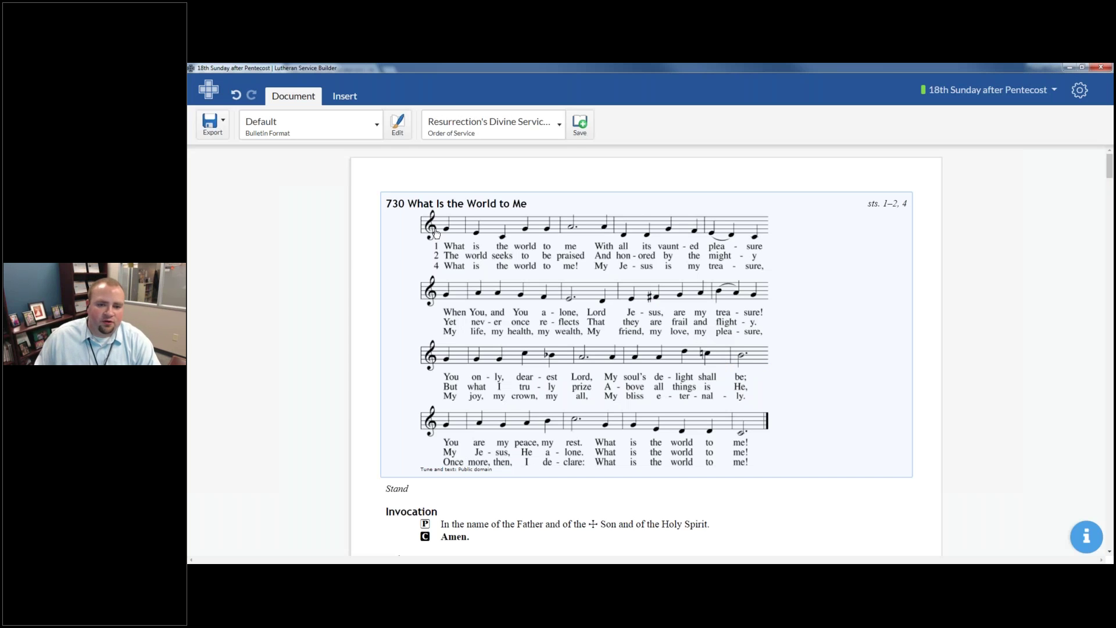
# Look through the available orders of service, including the newly saved custom one, without changing the selection.
pyautogui.click(559, 126)
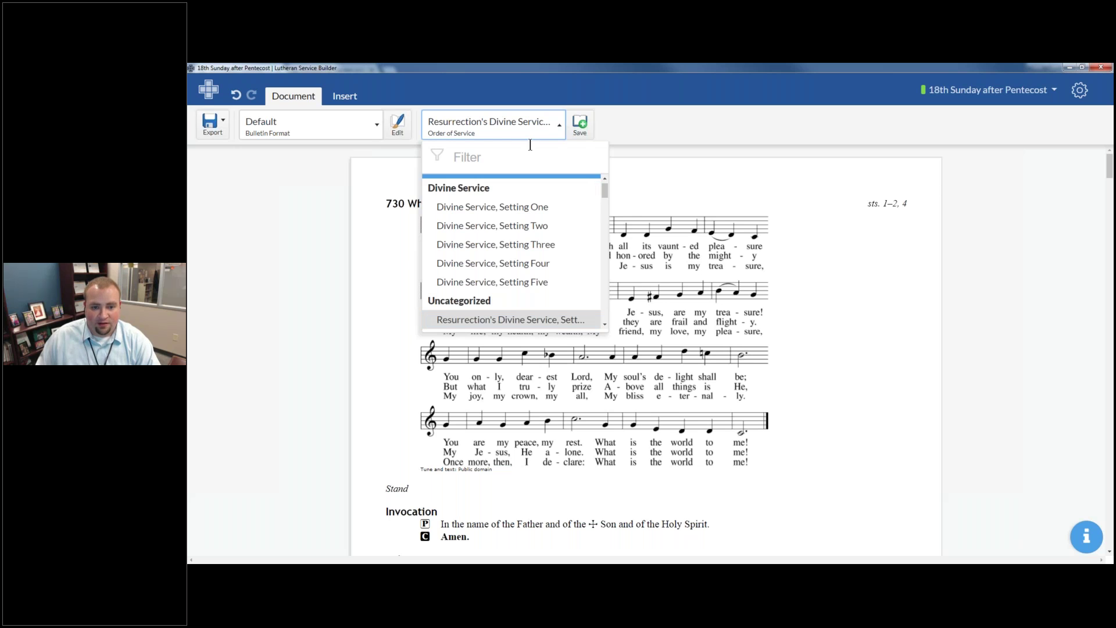
pyautogui.scroll(-3, 606, 193)
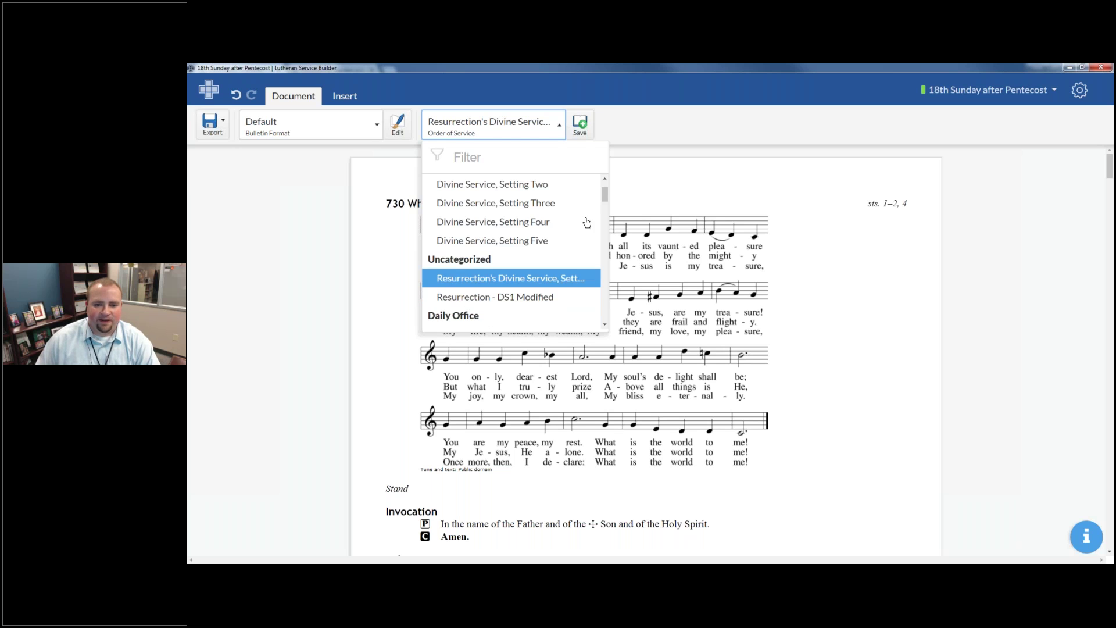
pyautogui.scroll(-5, 601, 206)
pyautogui.scroll(6, 601, 232)
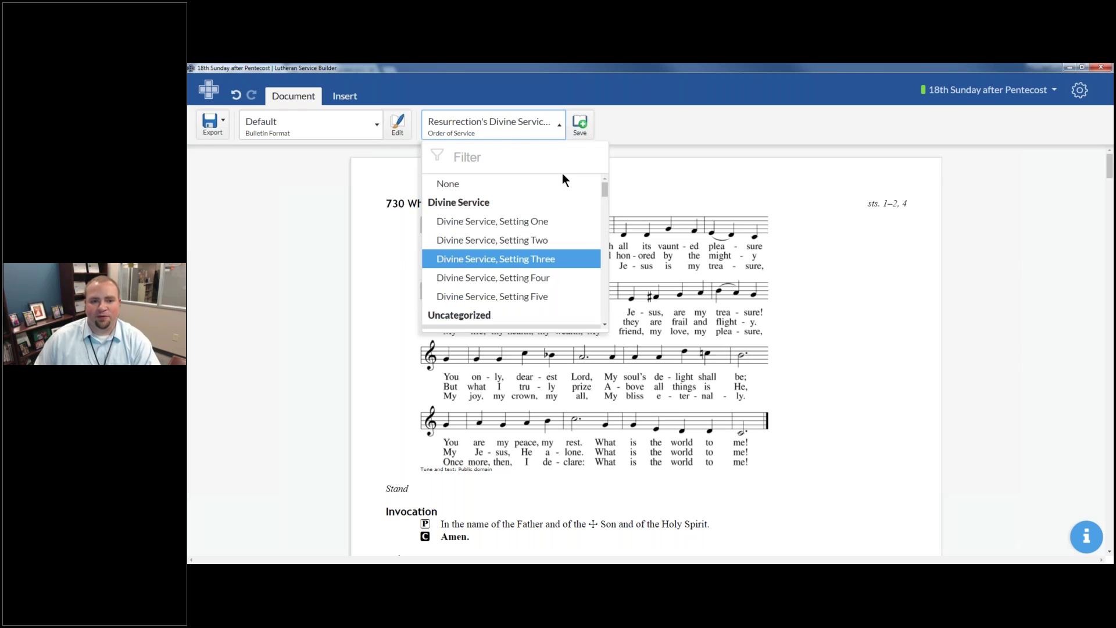
pyautogui.click(695, 170)
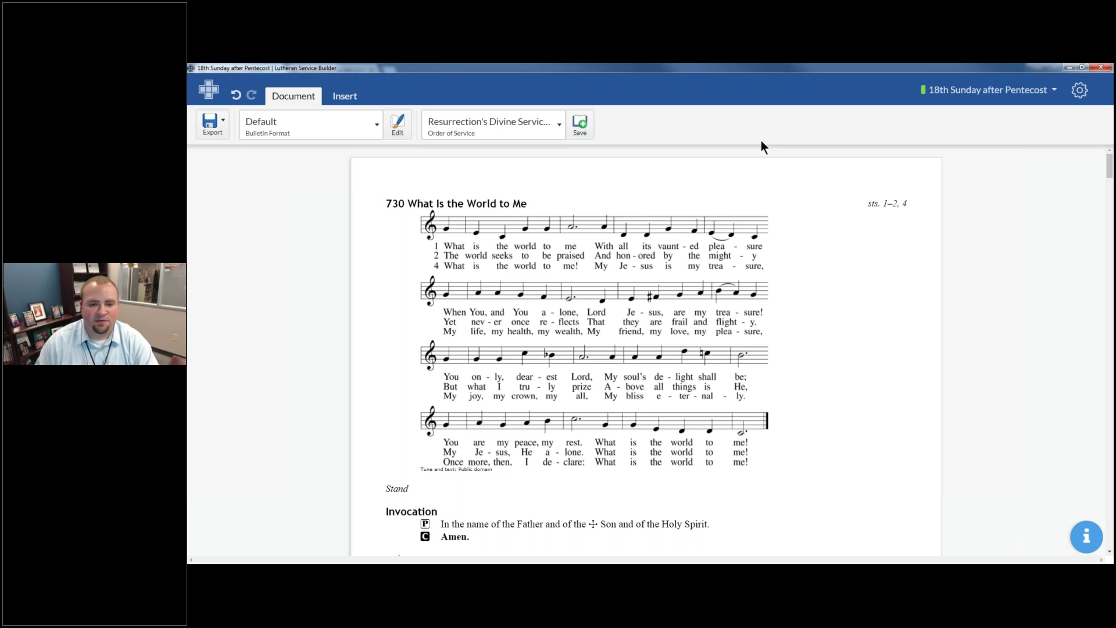
pyautogui.scroll(-4, 566, 318)
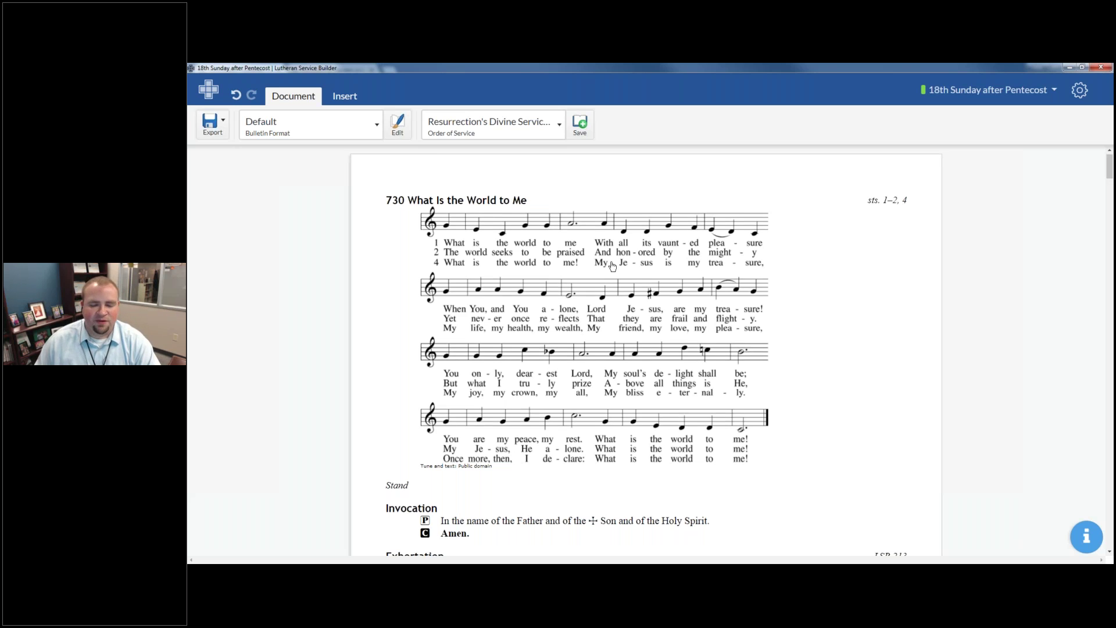
pyautogui.scroll(-2, 565, 318)
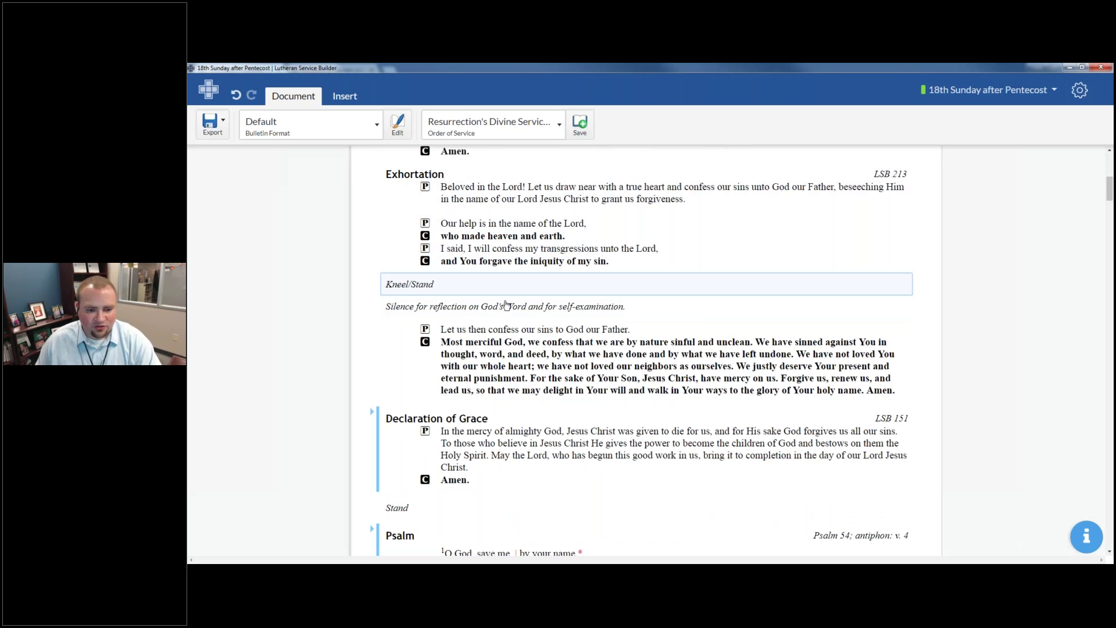
pyautogui.scroll(-3, 565, 318)
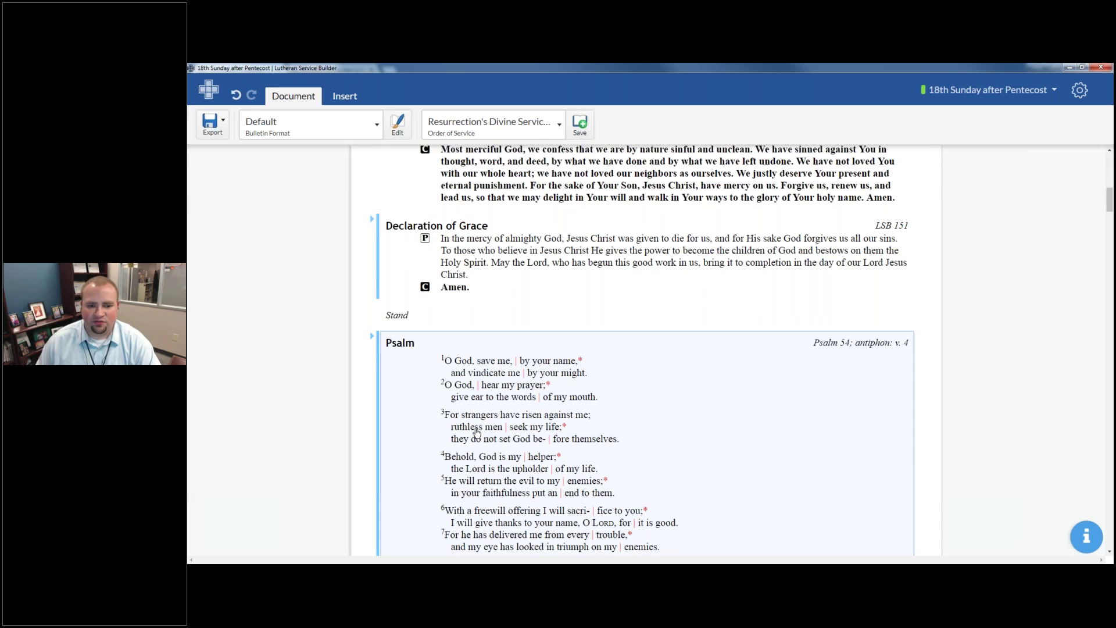
pyautogui.scroll(5, 428, 444)
pyautogui.scroll(5, 429, 444)
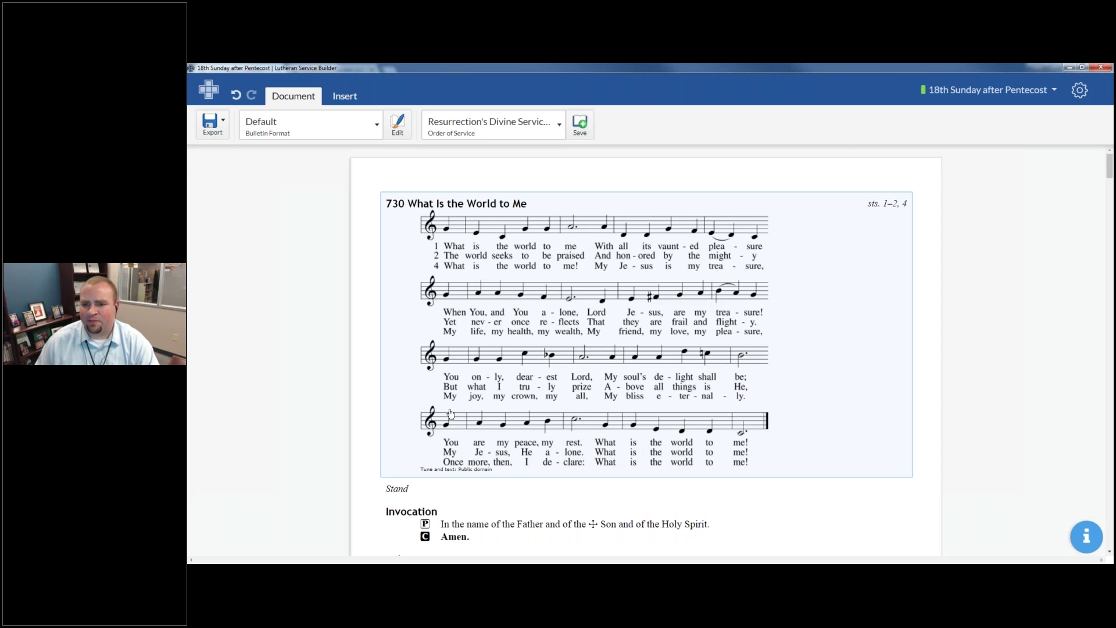
# Open the custom liturgy "Resurrection's Divine Service, Setting One" from the saved liturgies for editing.
pyautogui.click(1079, 90)
pyautogui.moveTo(1024, 178)
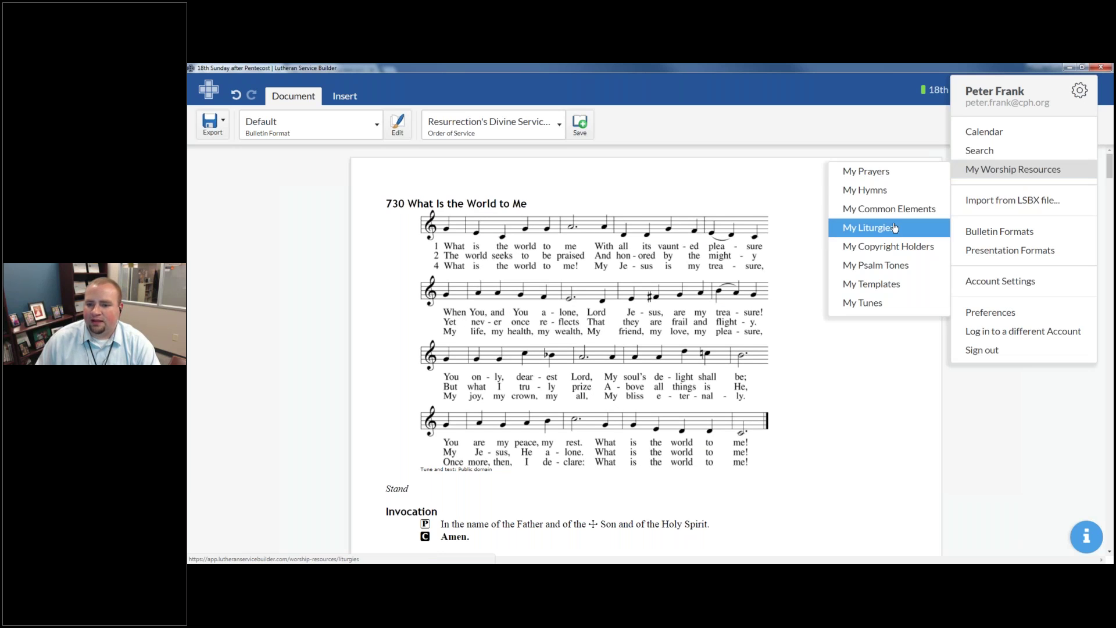
pyautogui.click(886, 228)
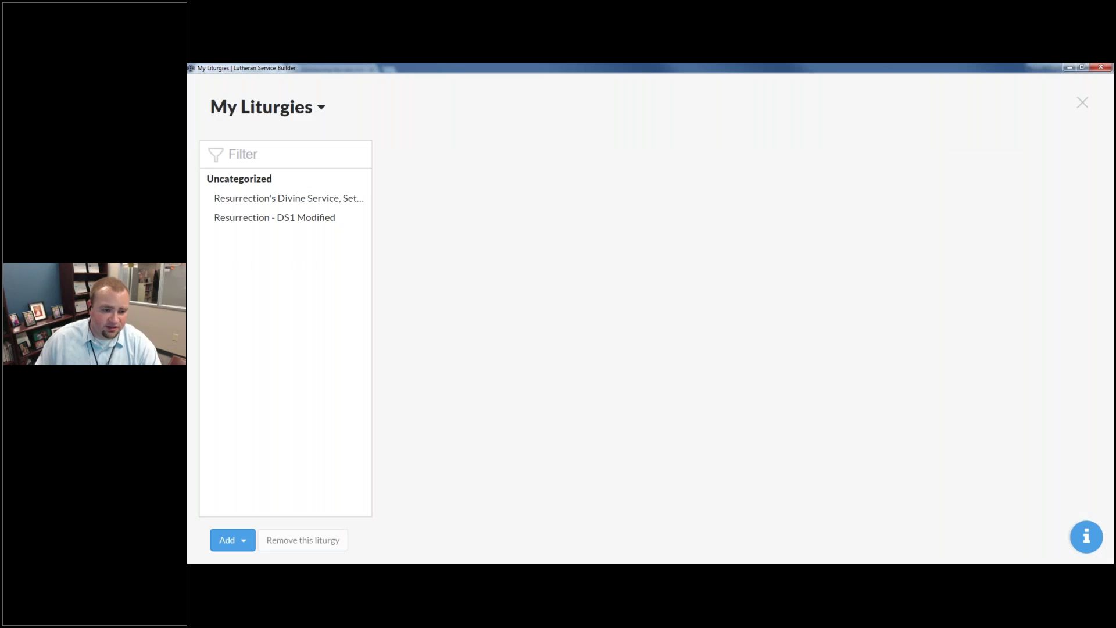
pyautogui.click(354, 201)
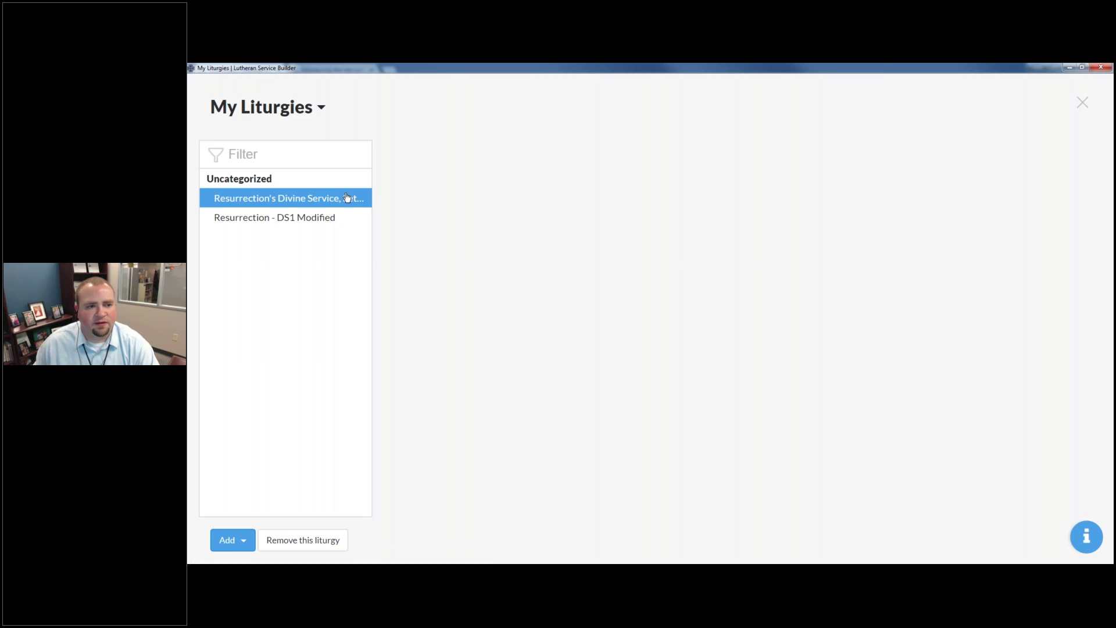
pyautogui.click(331, 198)
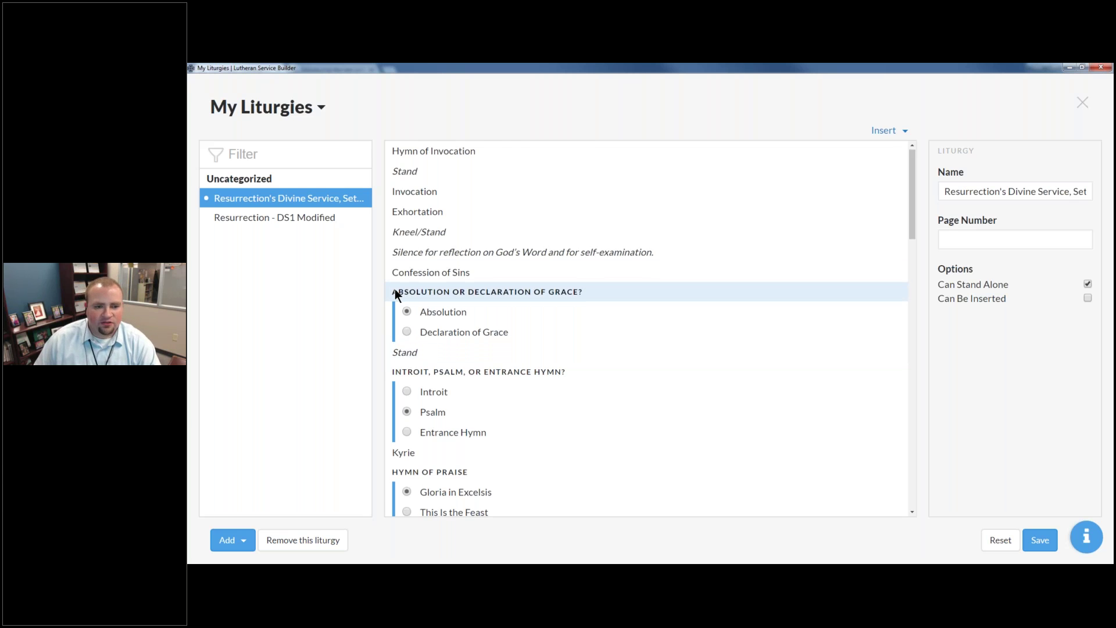
# Set the liturgy's default Hymn of Praise to This Is the Feast.
pyautogui.scroll(-2, 417, 248)
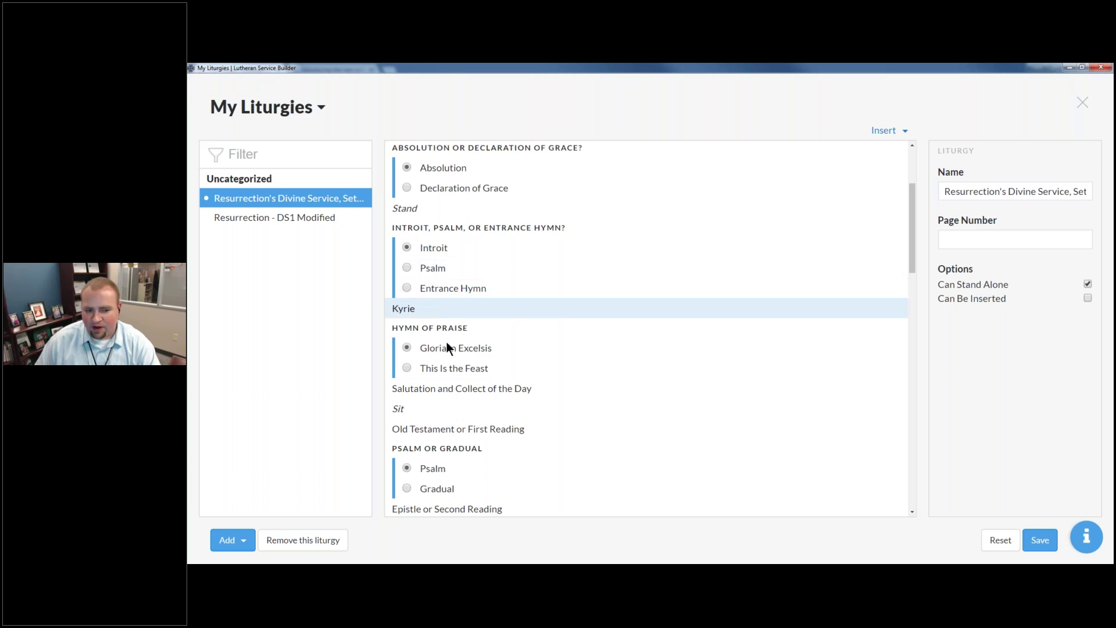
pyautogui.scroll(-2, 448, 278)
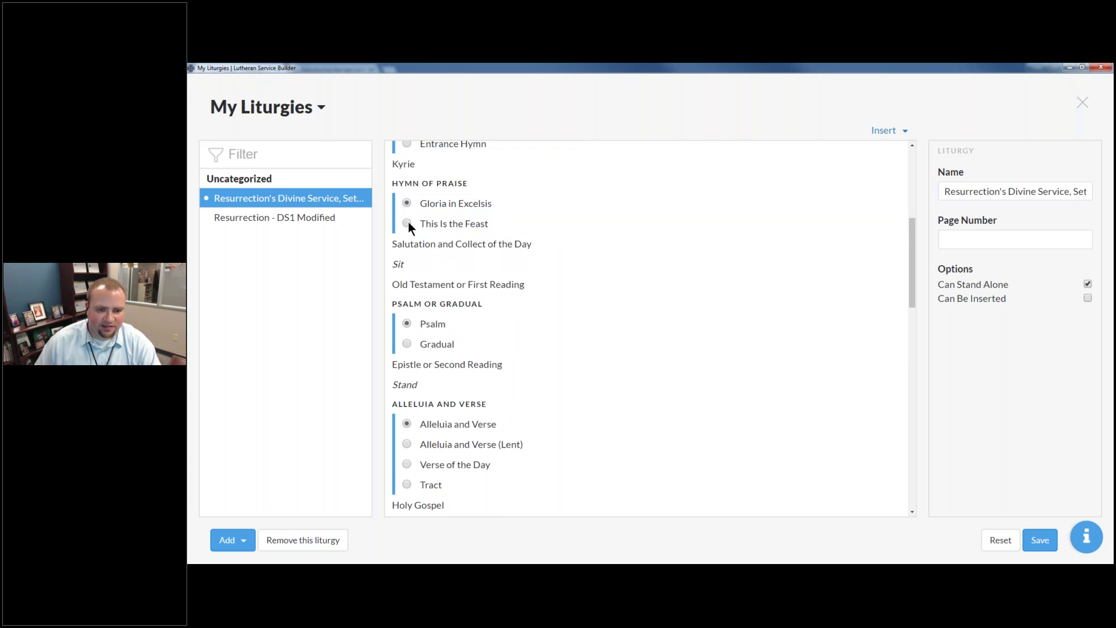
pyautogui.click(465, 221)
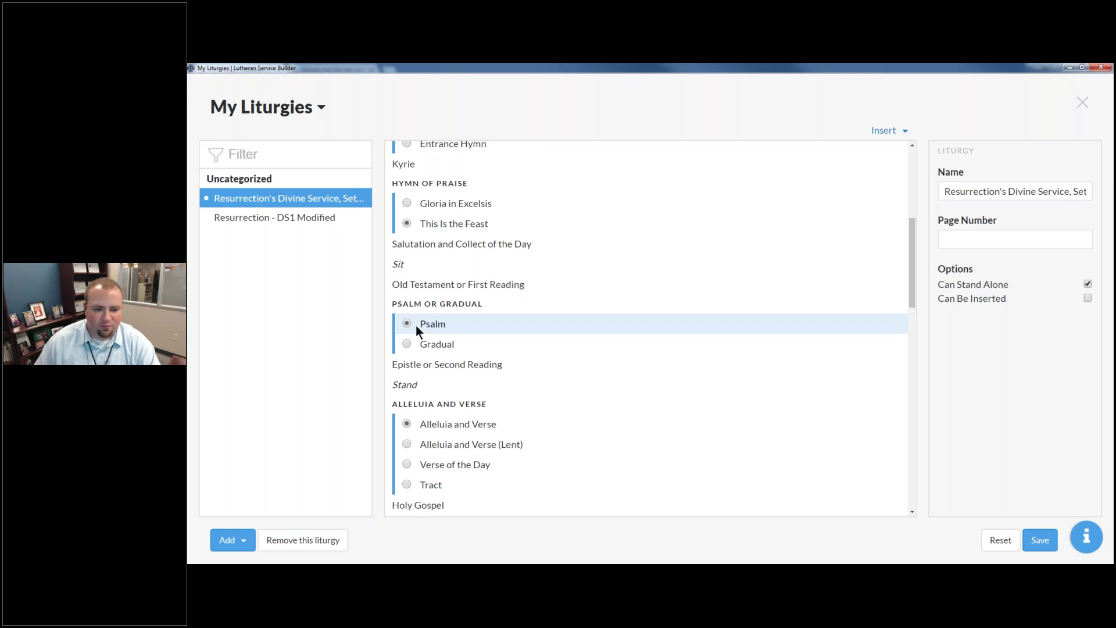
# Review the rest of the liturgy and the element types that can be inserted, and save and close the liturgy.
pyautogui.scroll(-3, 420, 340)
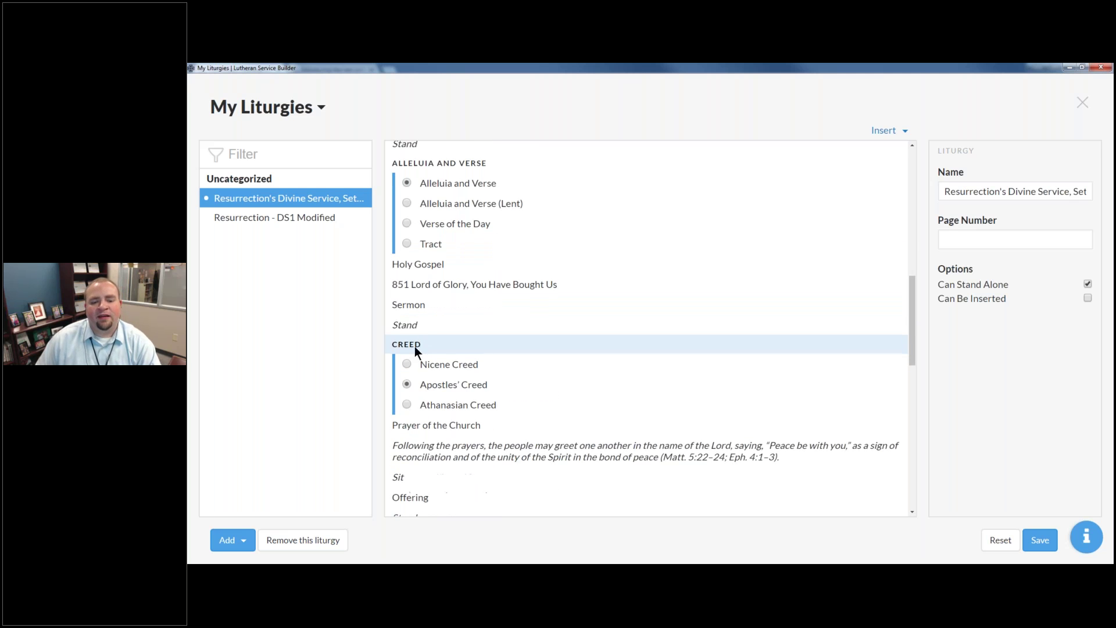
pyautogui.scroll(-1, 420, 349)
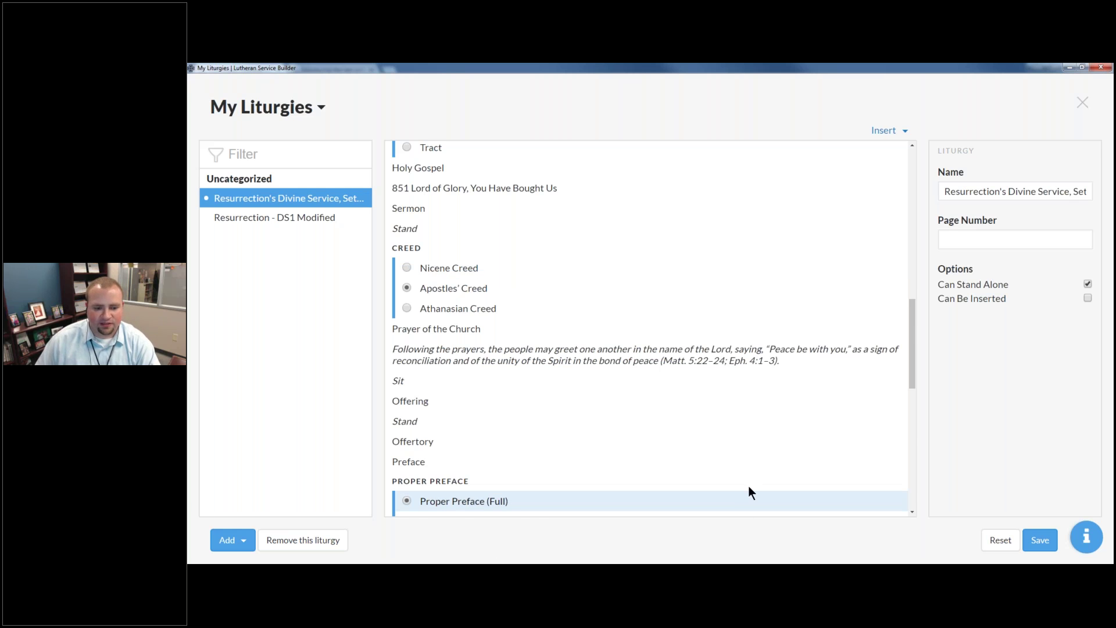
pyautogui.scroll(-2, 738, 442)
pyautogui.scroll(-3, 714, 382)
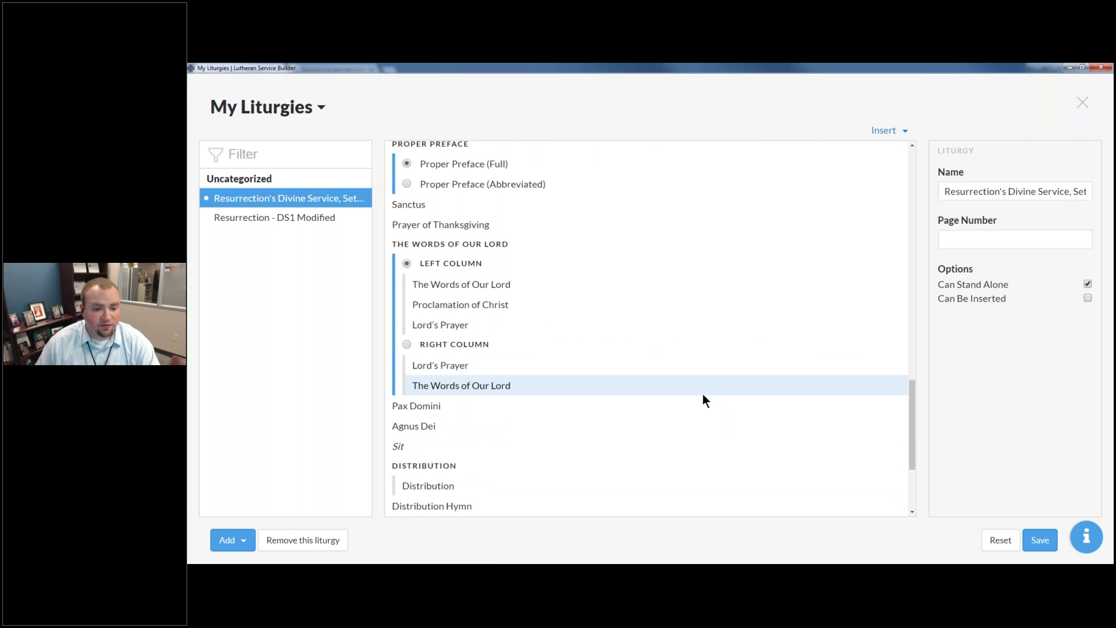
pyautogui.scroll(-1, 716, 407)
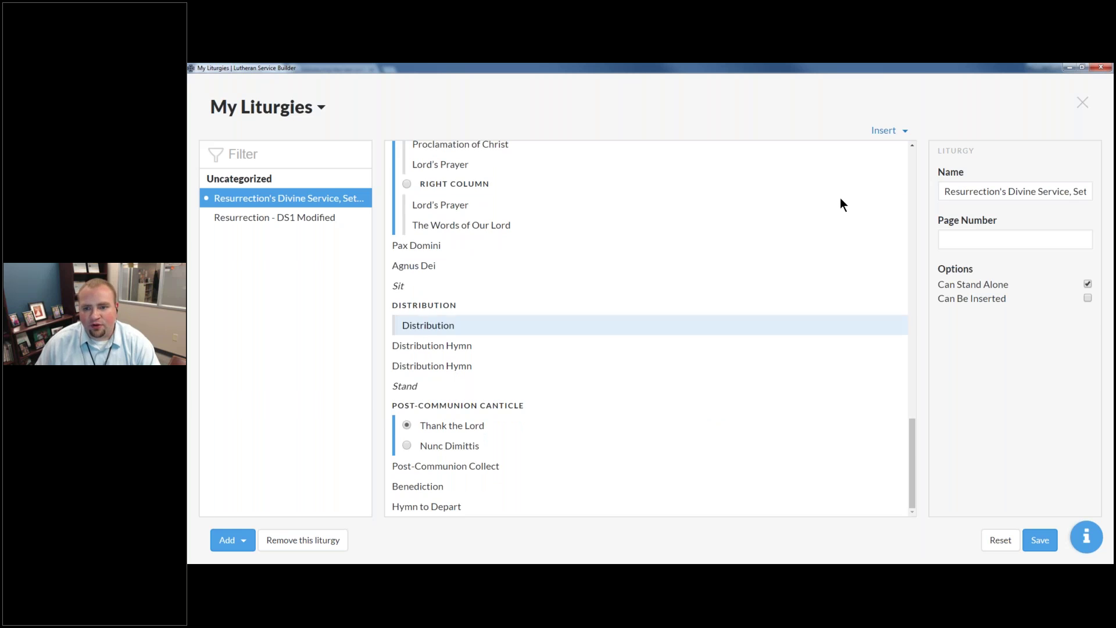
pyautogui.click(887, 132)
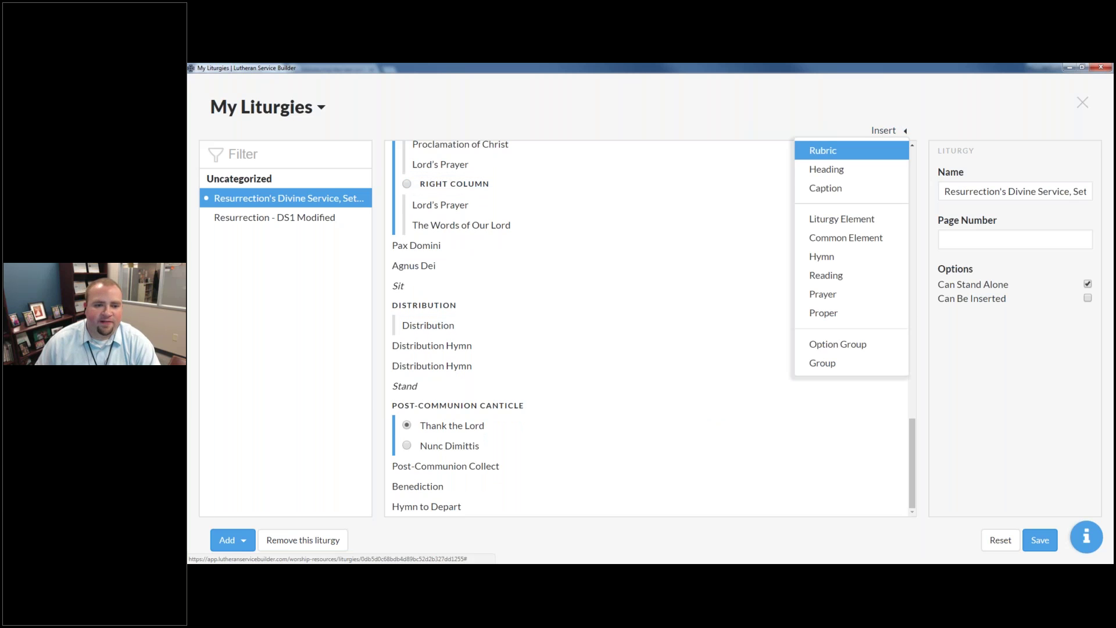
pyautogui.click(879, 131)
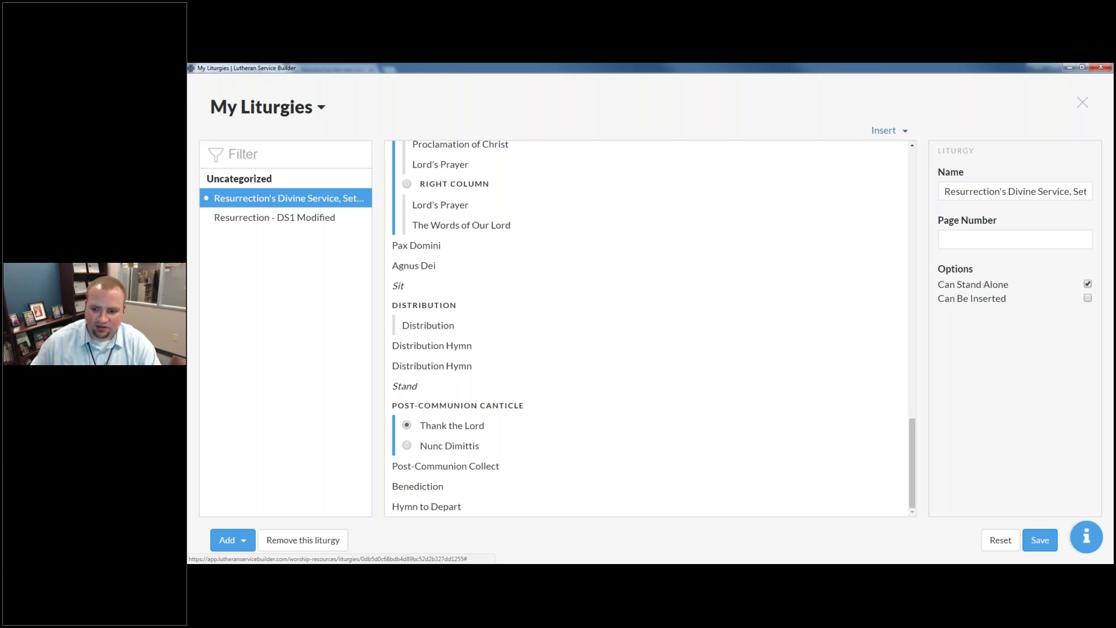
pyautogui.click(1040, 539)
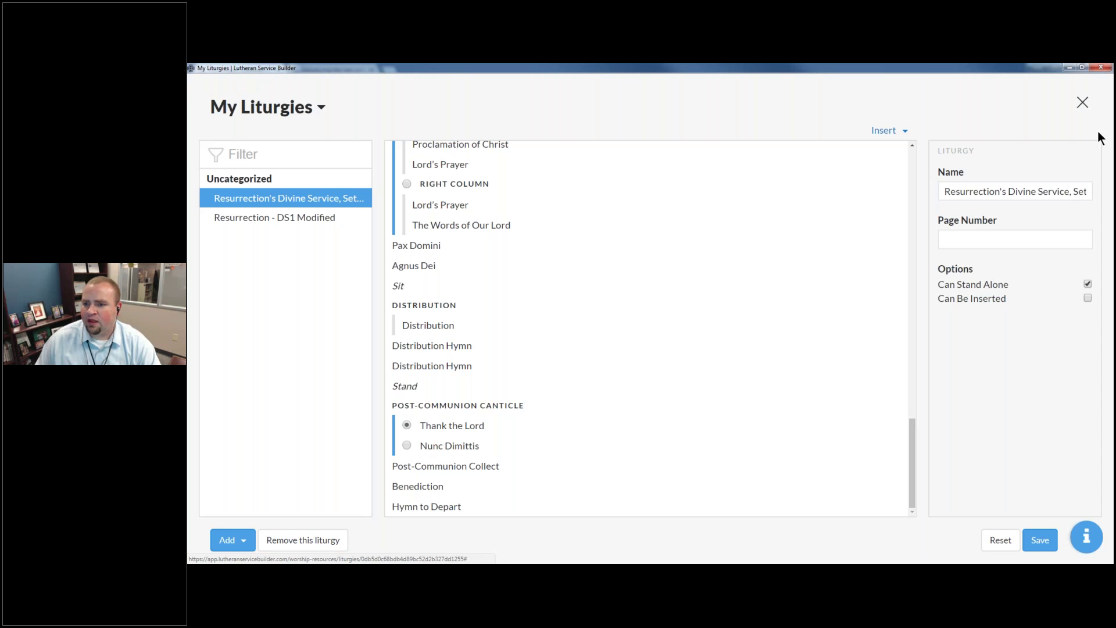
pyautogui.click(1082, 103)
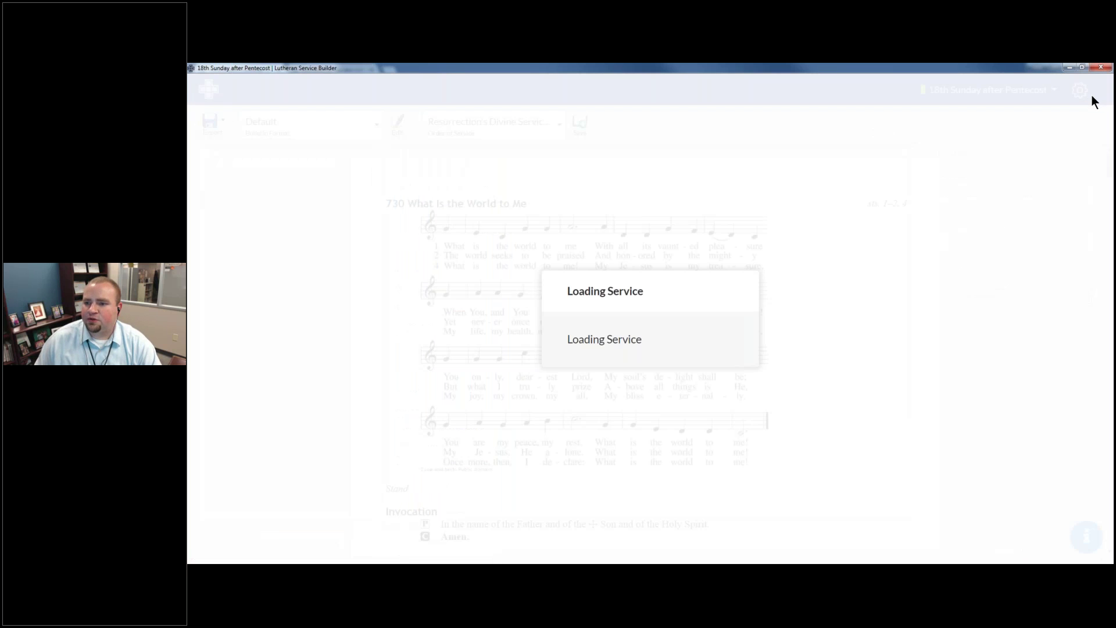
# Open the Default bulletin format for editing.
pyautogui.click(1083, 92)
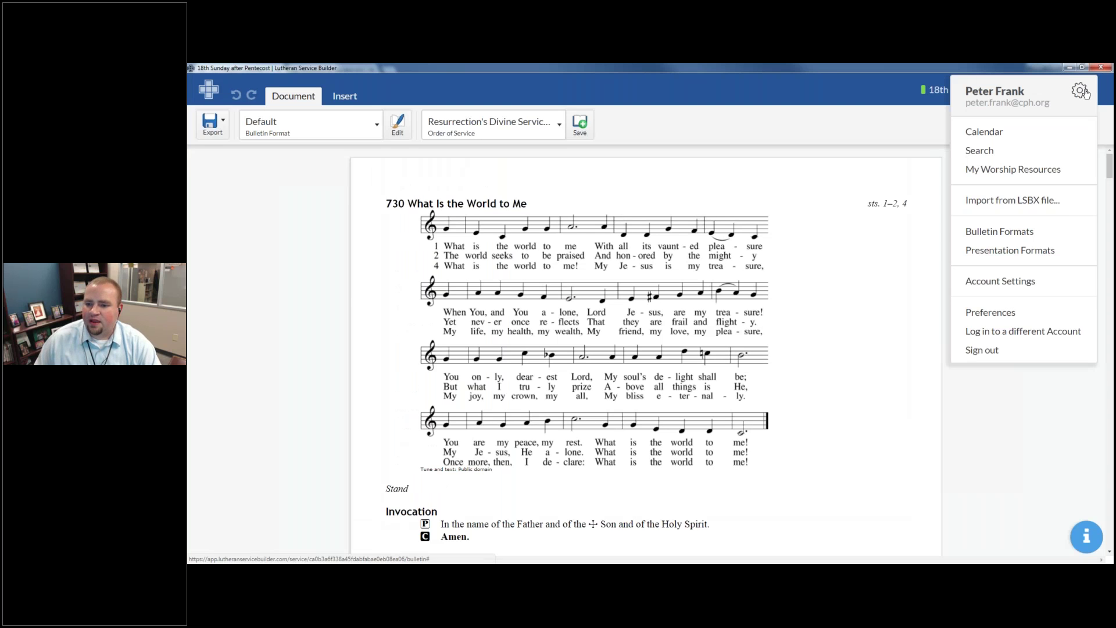
pyautogui.click(1055, 232)
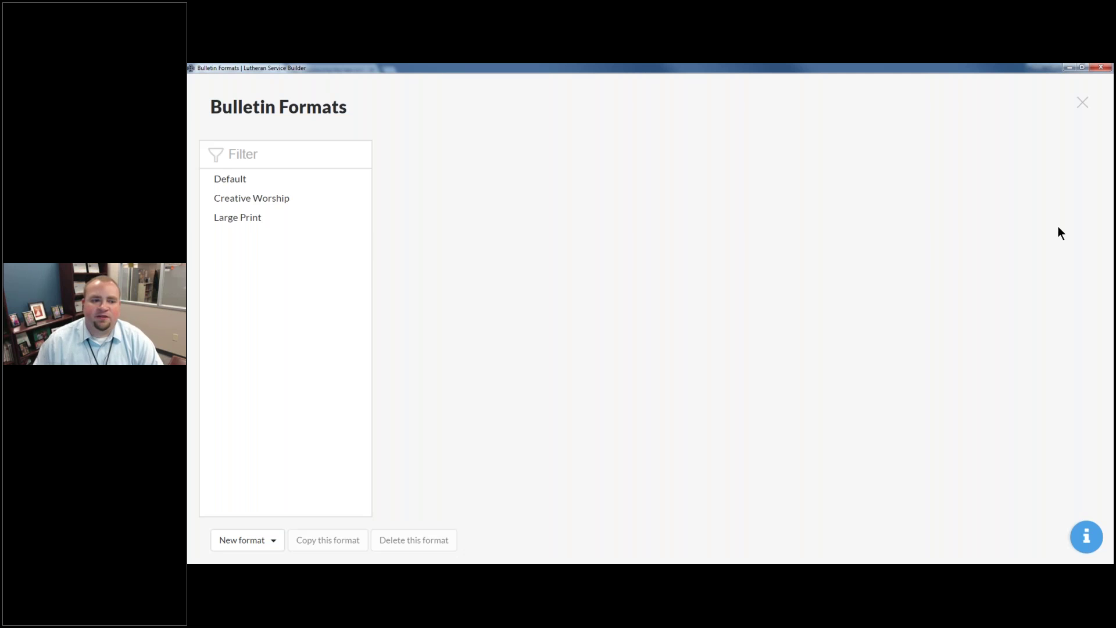
pyautogui.click(275, 178)
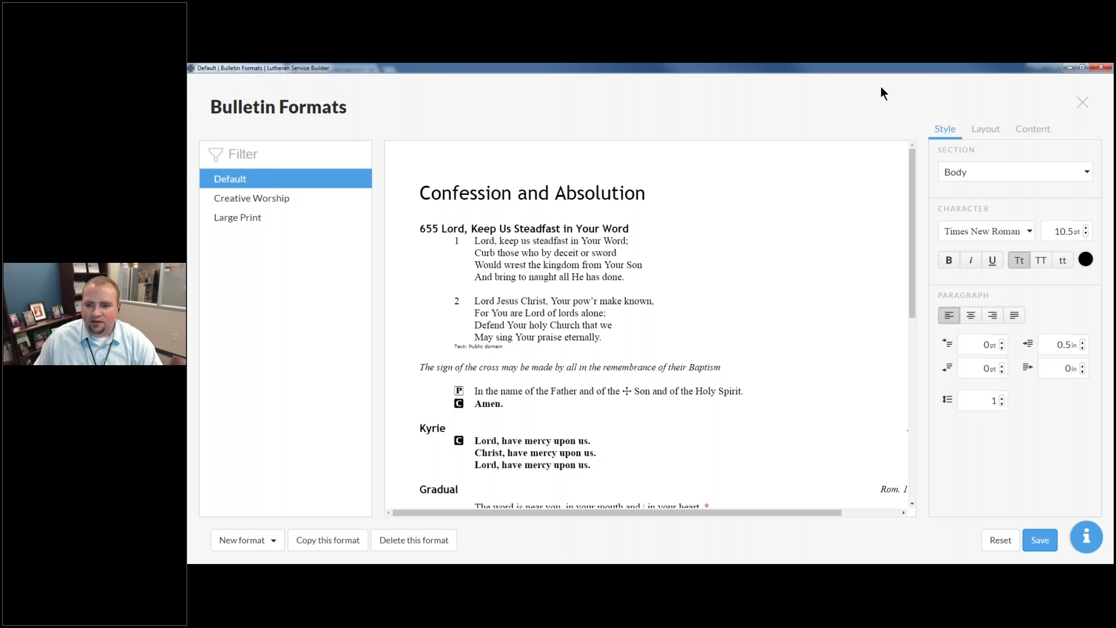
# Examine the Default format's layout, content and style settings and its sample preview.
pyautogui.click(985, 129)
pyautogui.click(1038, 130)
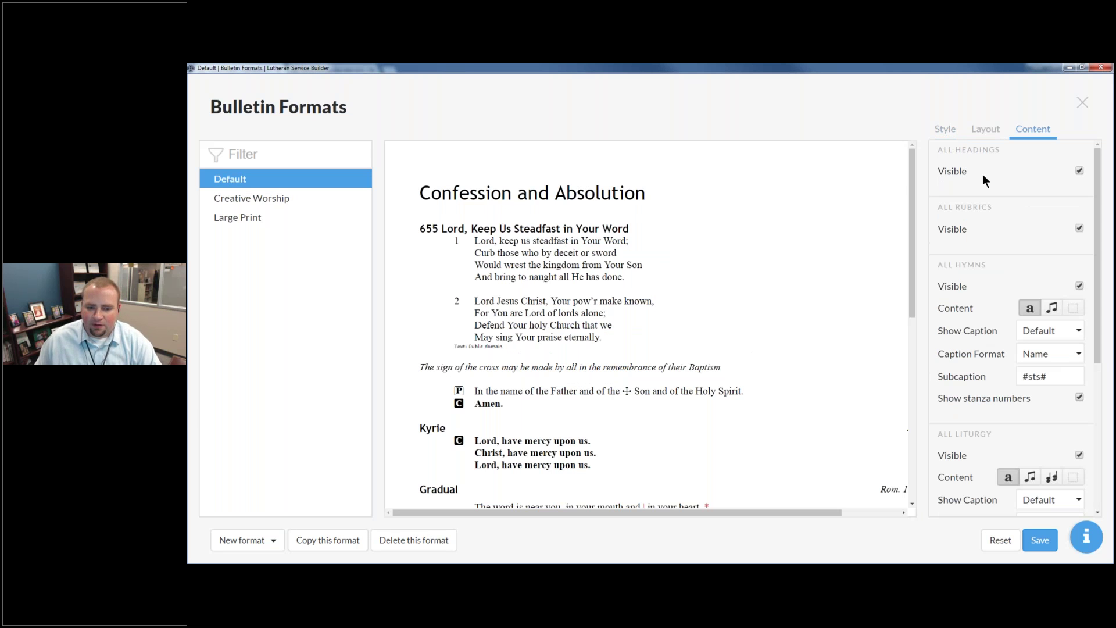
pyautogui.click(990, 132)
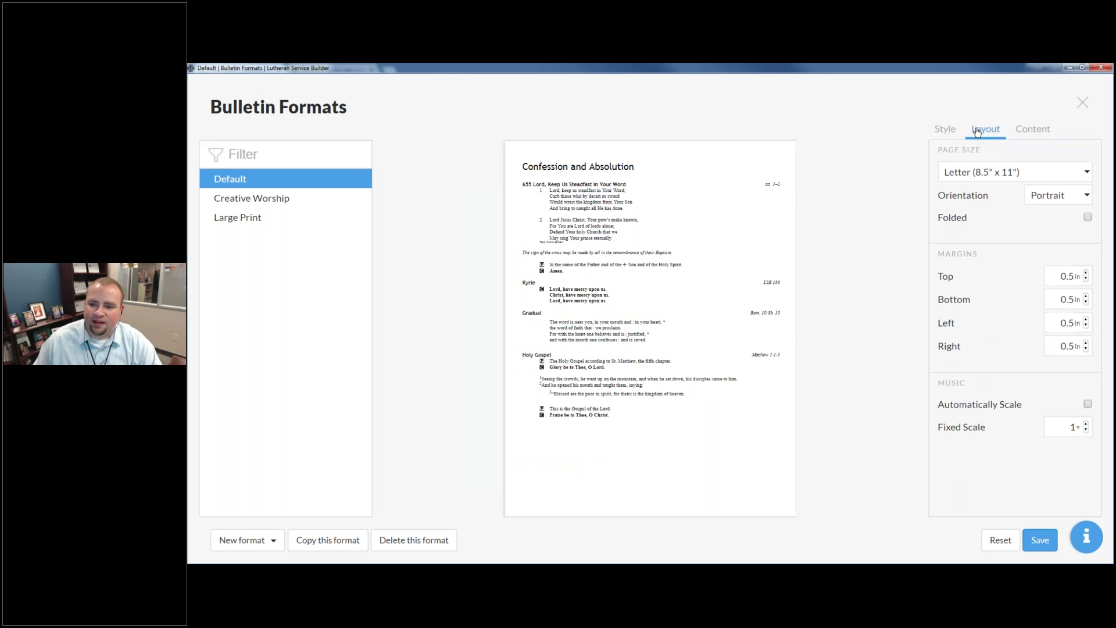
pyautogui.click(946, 132)
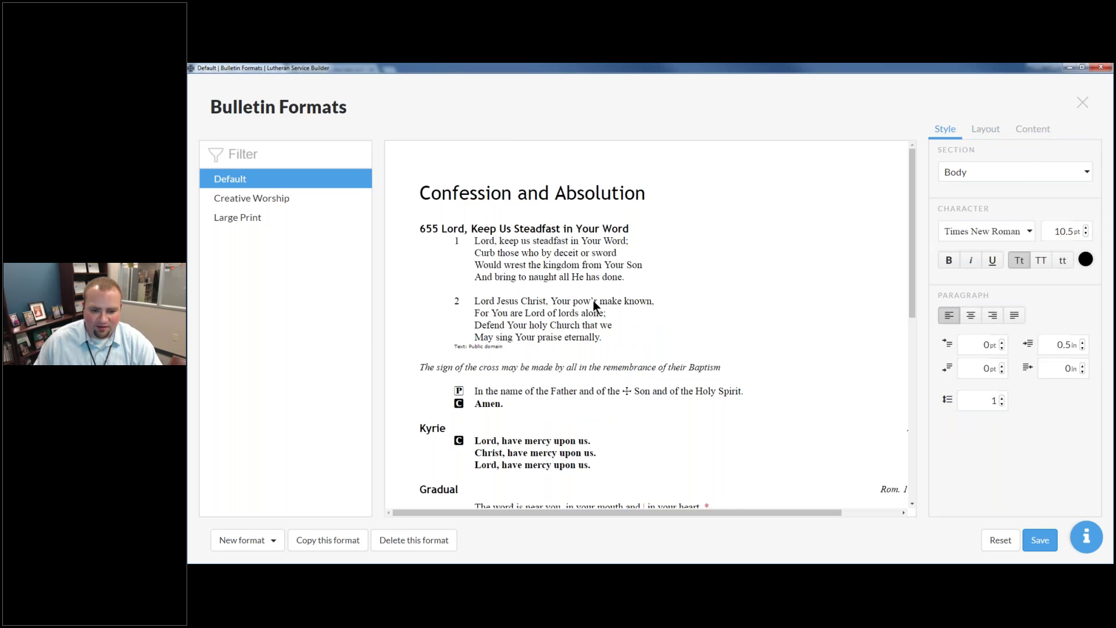
pyautogui.scroll(-5, 592, 300)
pyautogui.scroll(6, 605, 314)
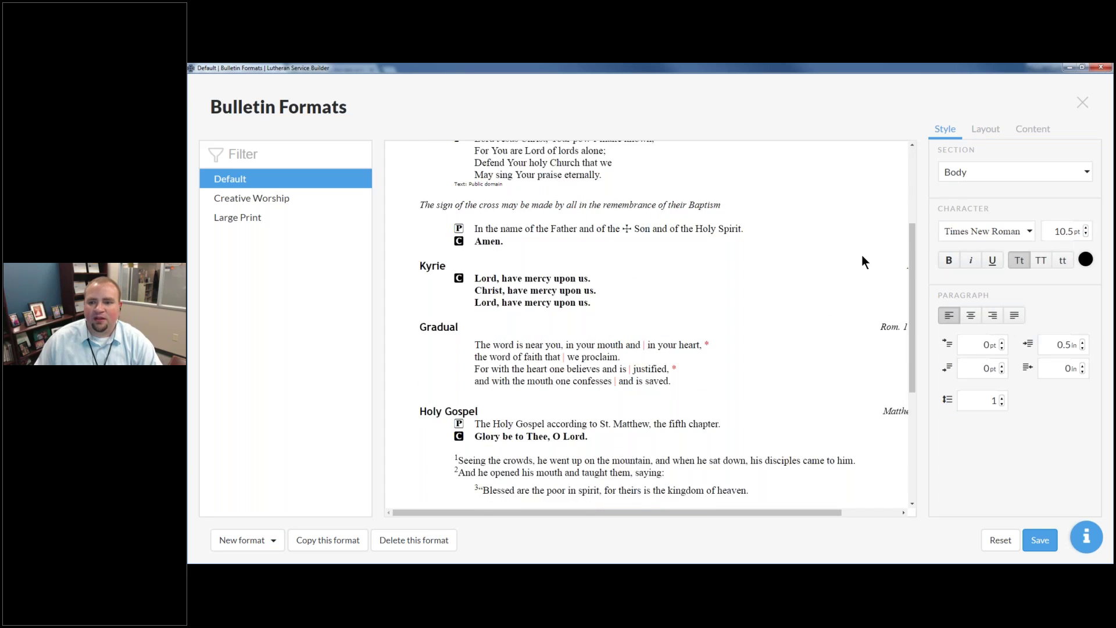
# Set the Default format's page to Legal (8.5" x 14"), landscape orientation and folded.
pyautogui.click(991, 133)
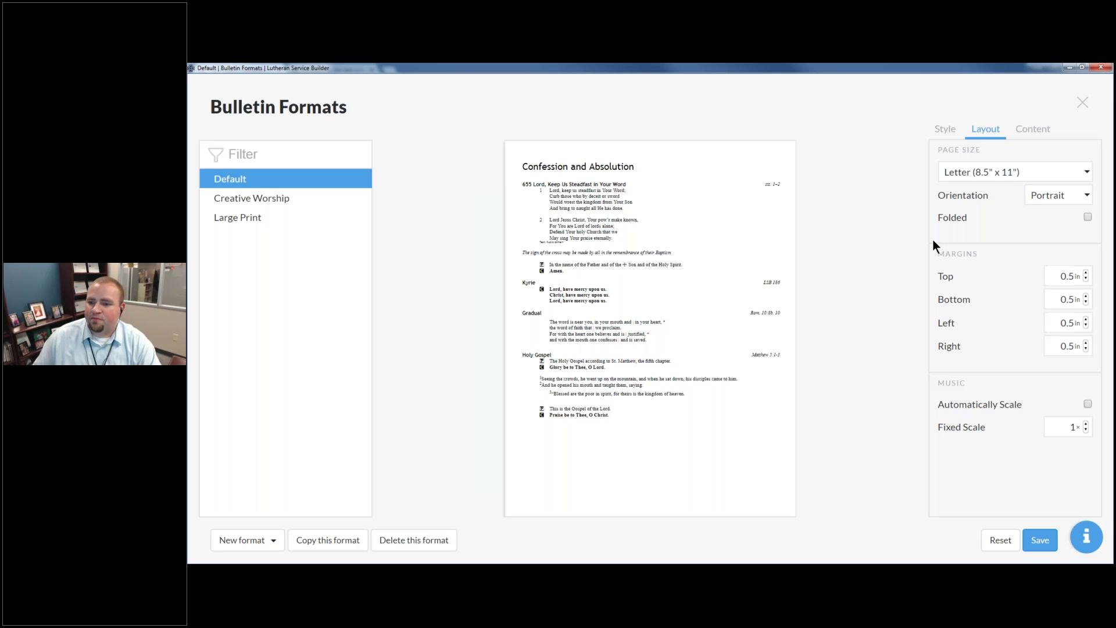
pyautogui.click(989, 176)
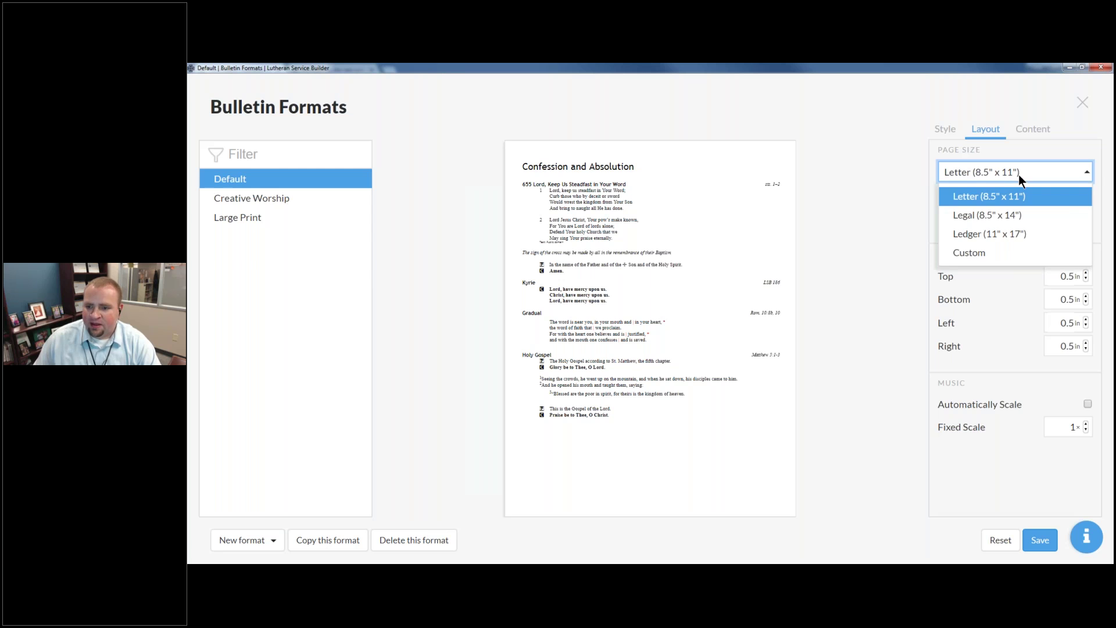
pyautogui.click(1018, 175)
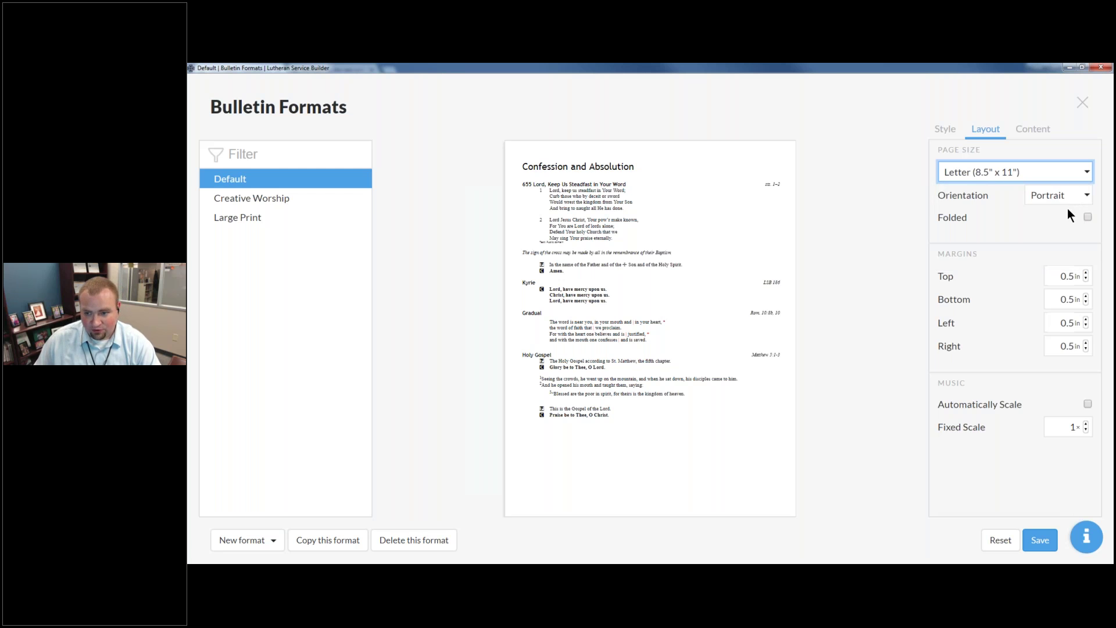
pyautogui.click(1033, 172)
pyautogui.press('Down')
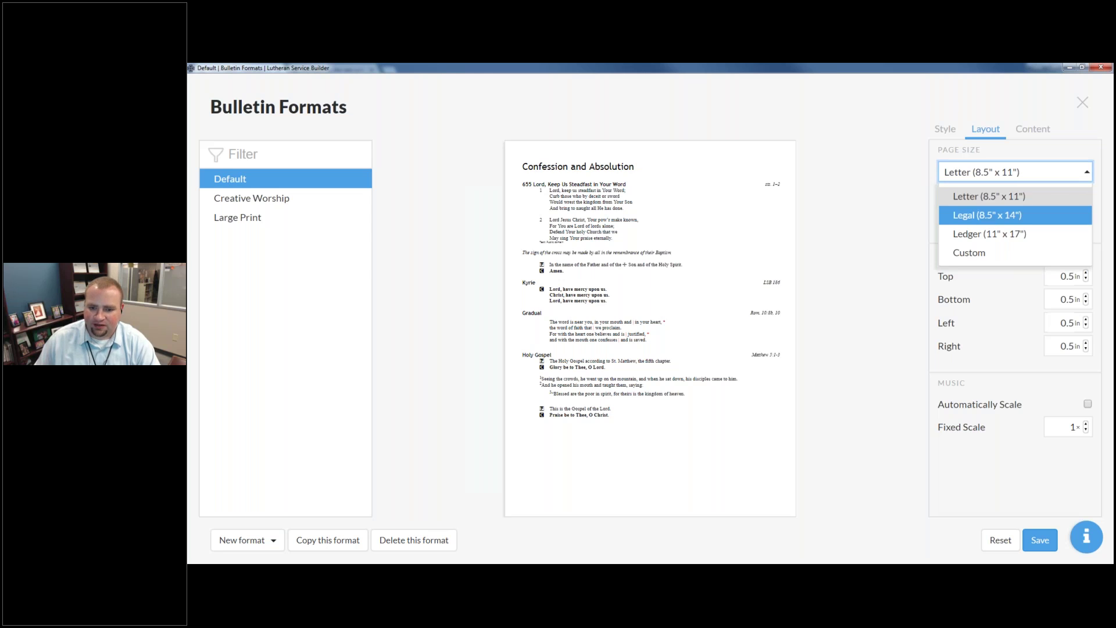
pyautogui.press('Return')
pyautogui.click(1037, 200)
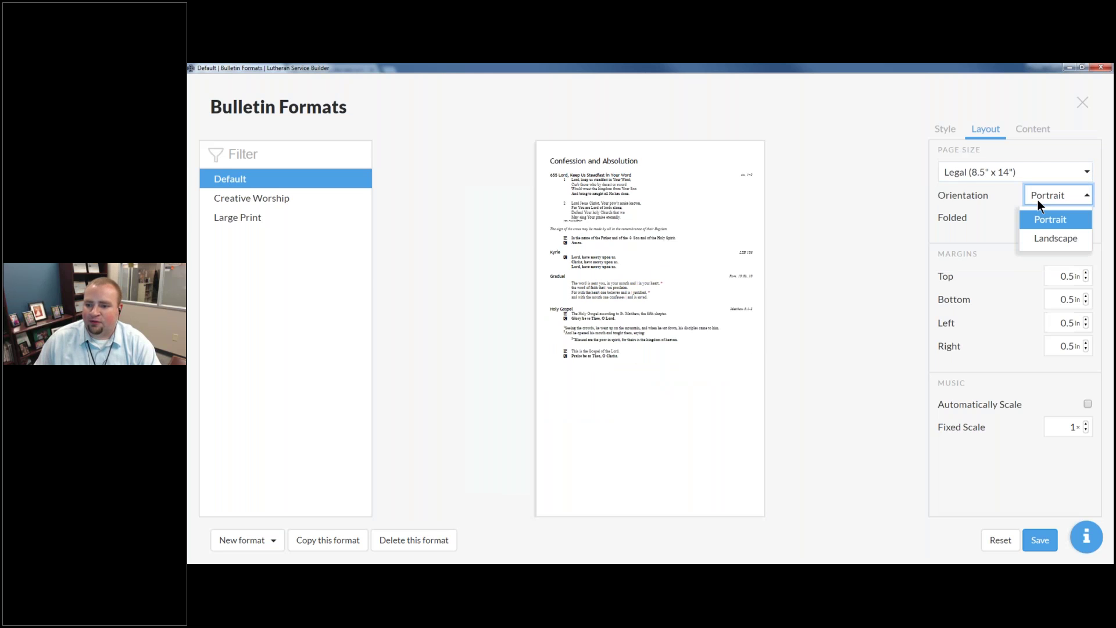
pyautogui.click(1042, 236)
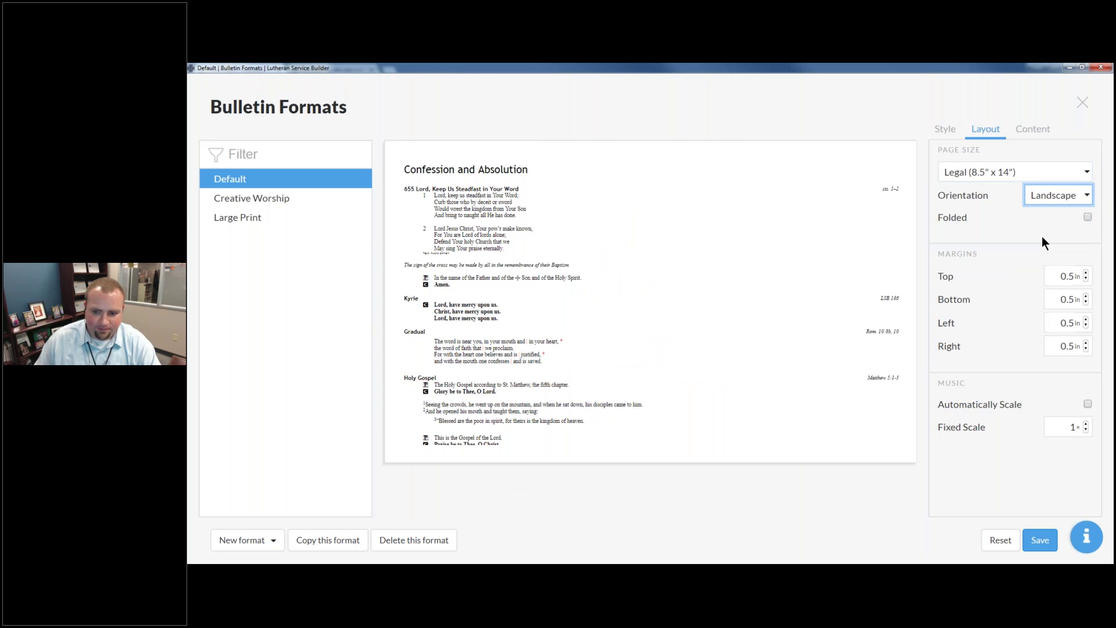
pyautogui.click(1086, 218)
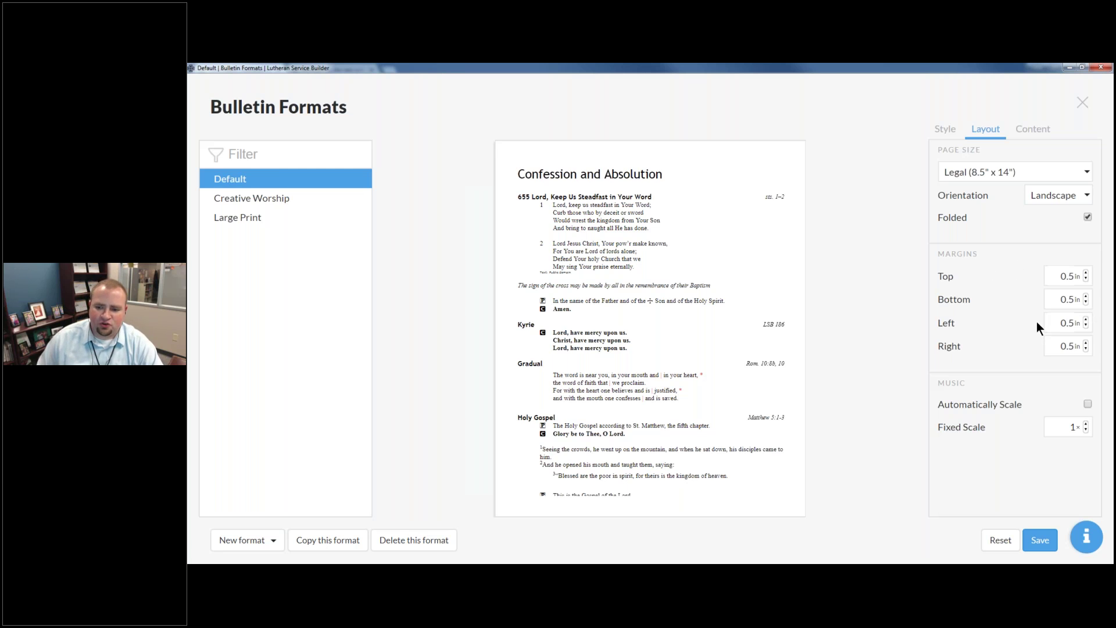
# Set the right and left page margins to 0.6 in.
pyautogui.click(1071, 346)
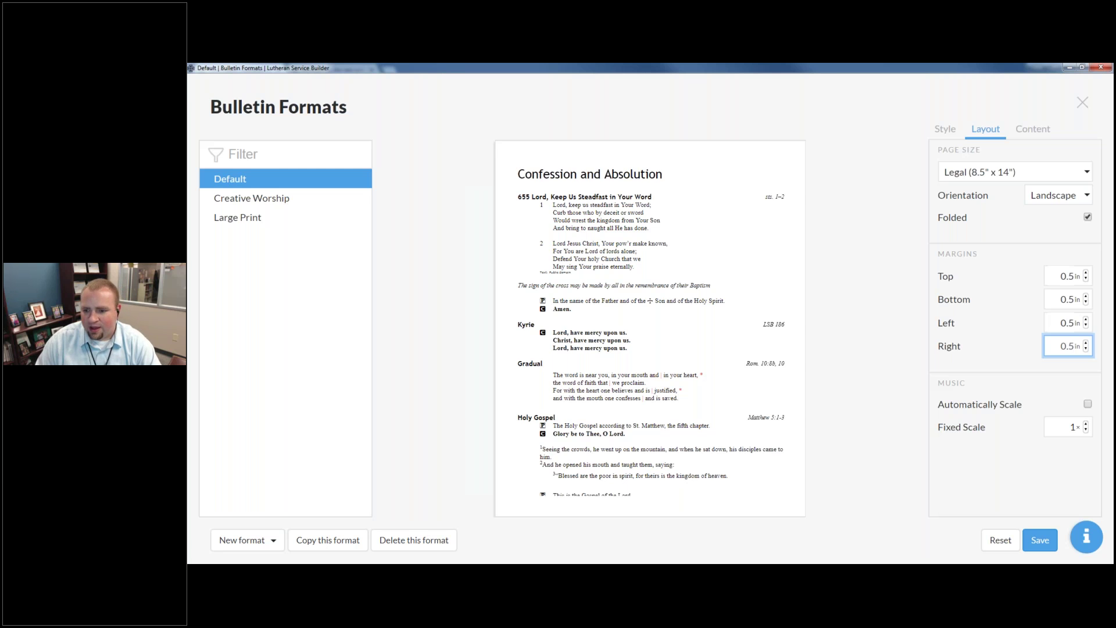
pyautogui.press('BackSpace')
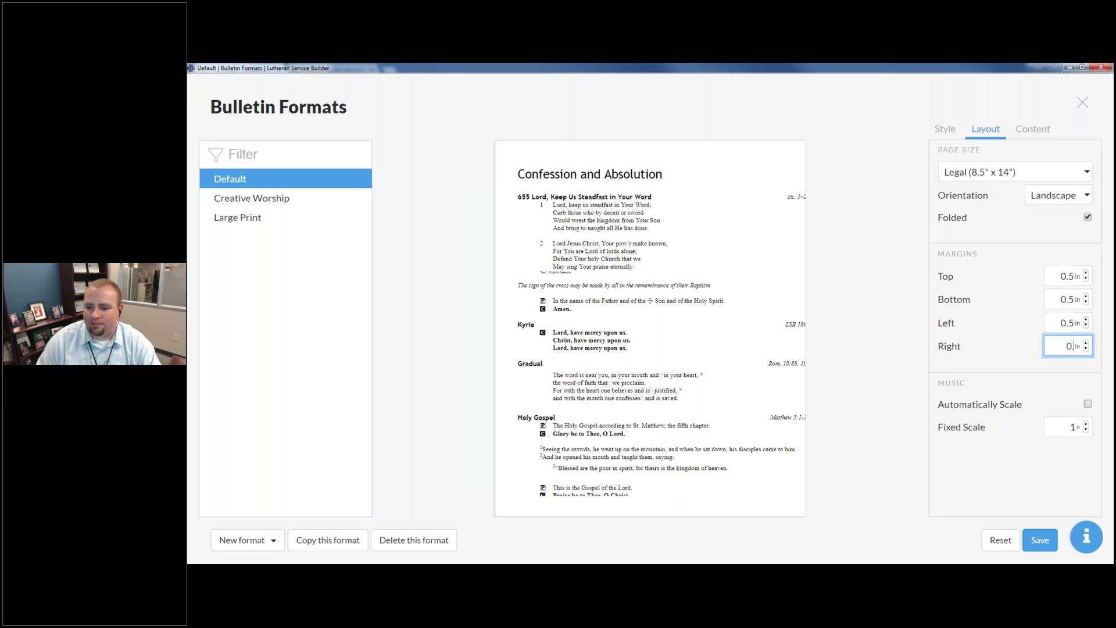
pyautogui.write('6')
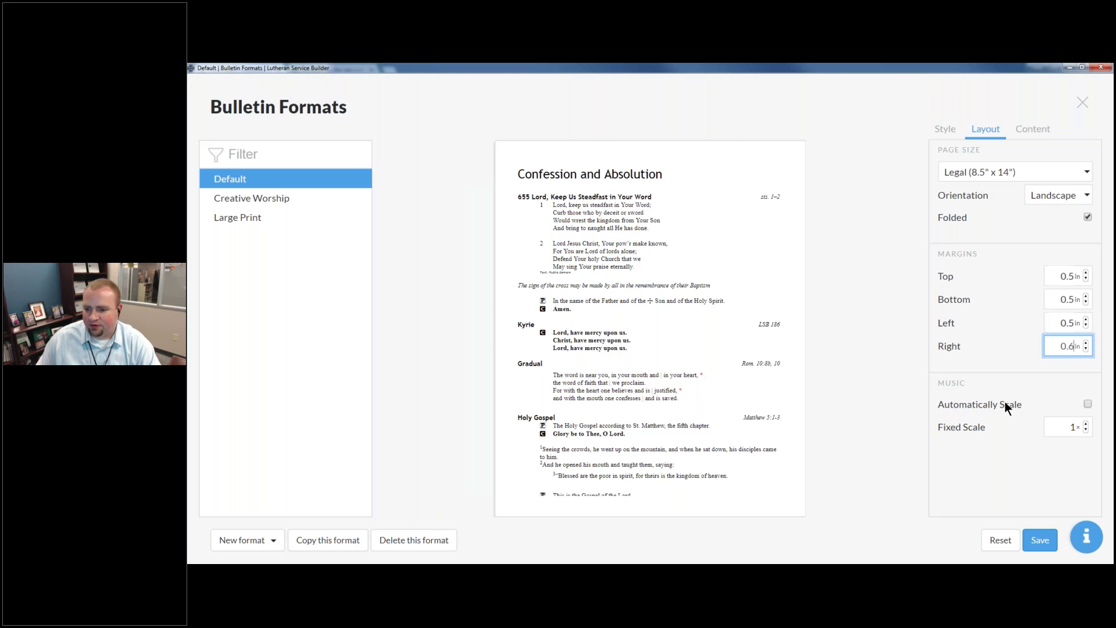
pyautogui.click(1072, 322)
pyautogui.press('BackSpace')
pyautogui.write('6')
# Set the top and bottom page margins to 0.4 in.
pyautogui.click(1074, 276)
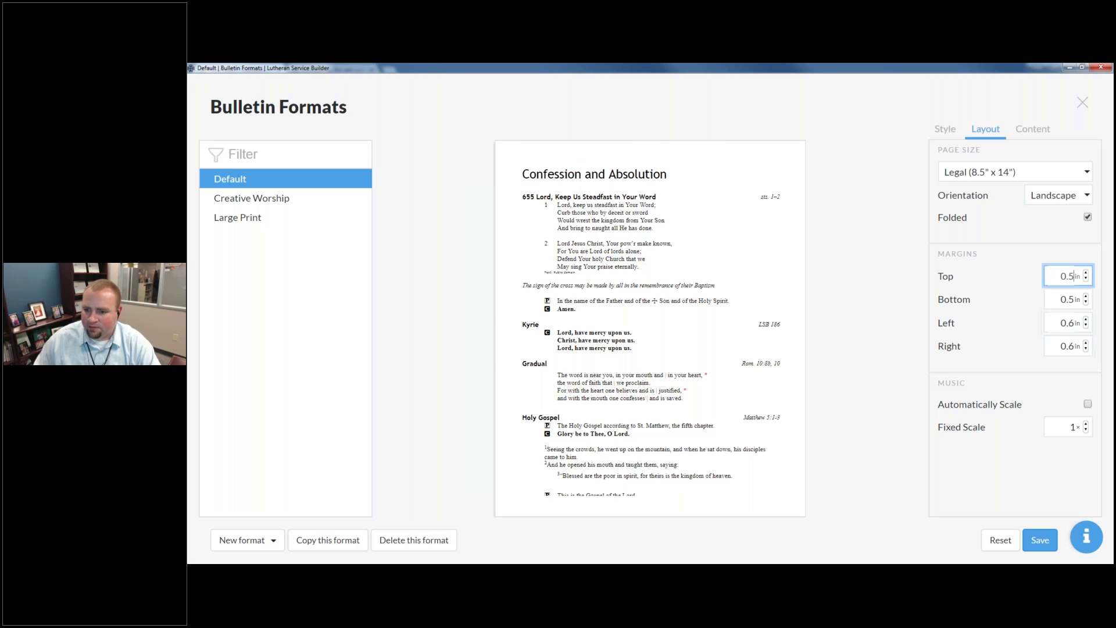
pyautogui.press('BackSpace')
pyautogui.write('4')
pyautogui.press('Tab')
pyautogui.write('0.4')
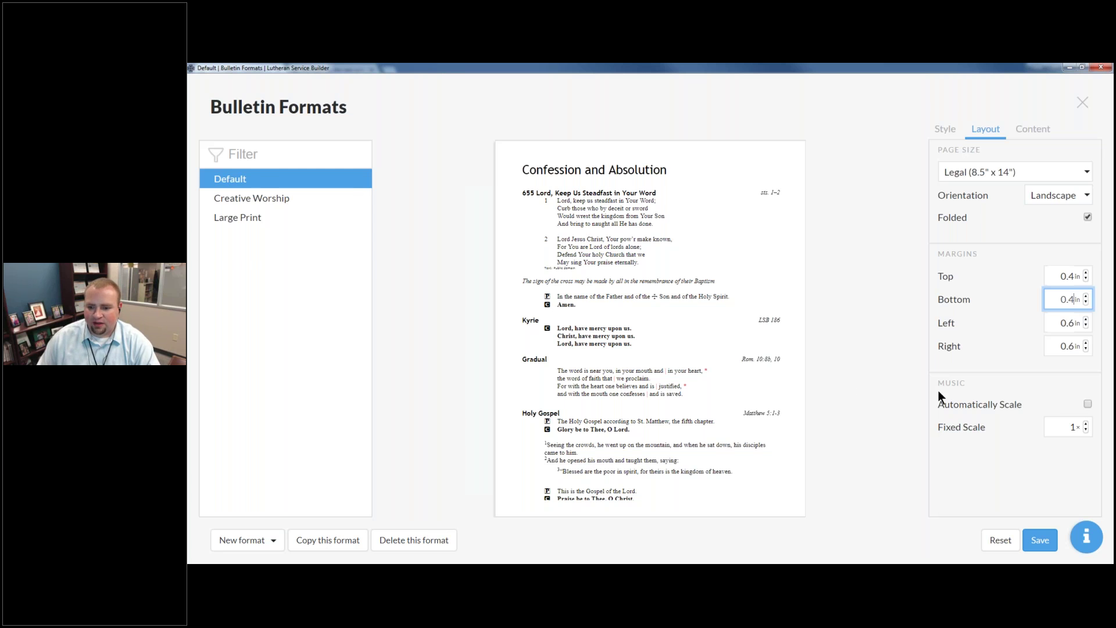
pyautogui.click(978, 395)
pyautogui.click(1083, 404)
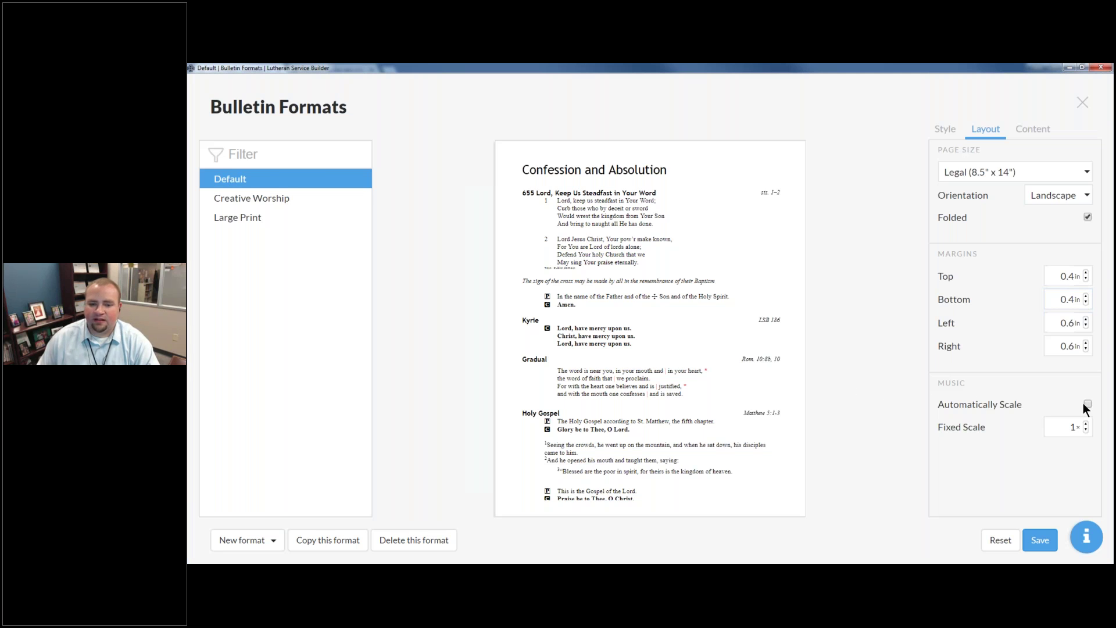
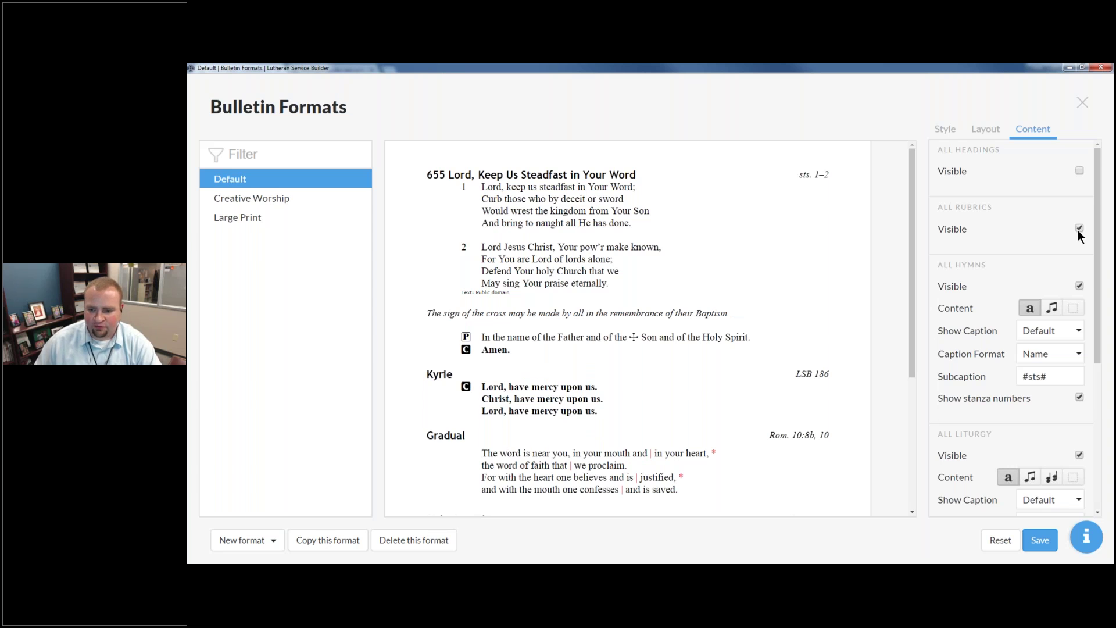
# Set the content of all hymns to music notation instead of text.
pyautogui.scroll(-2, 1078, 229)
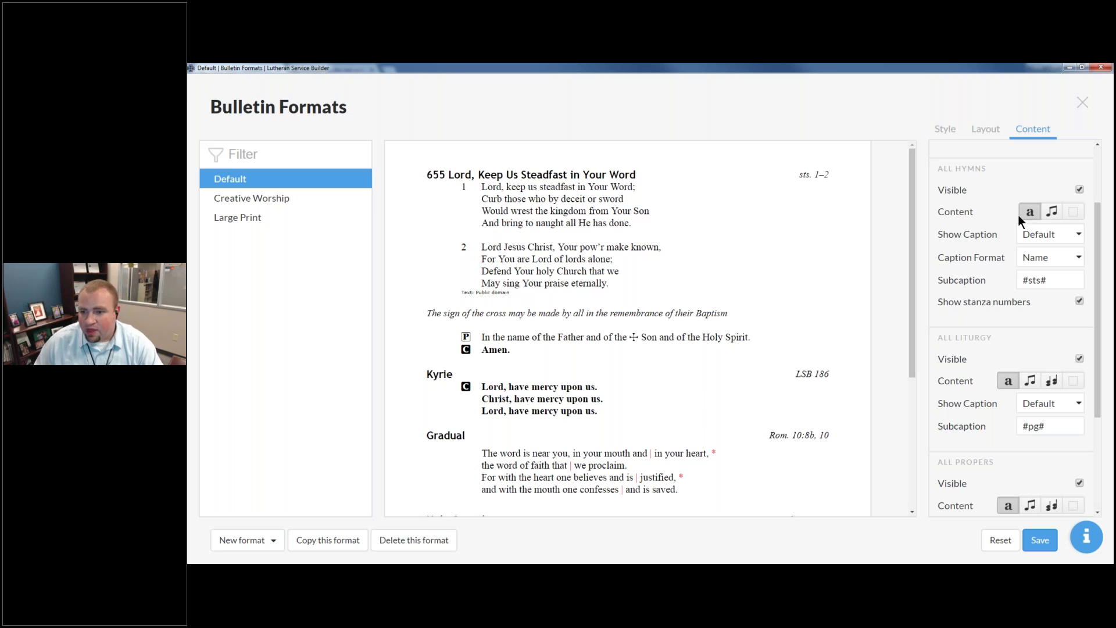
pyautogui.click(1052, 211)
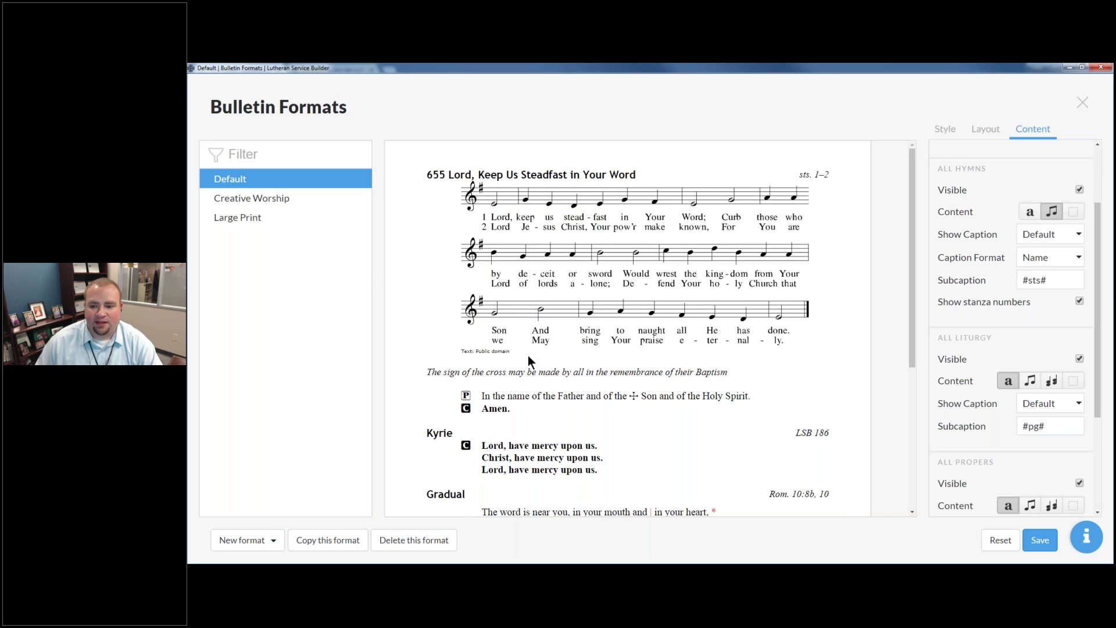
# Try the Always and Never caption display settings for all hymns, and return to Default.
pyautogui.click(1044, 233)
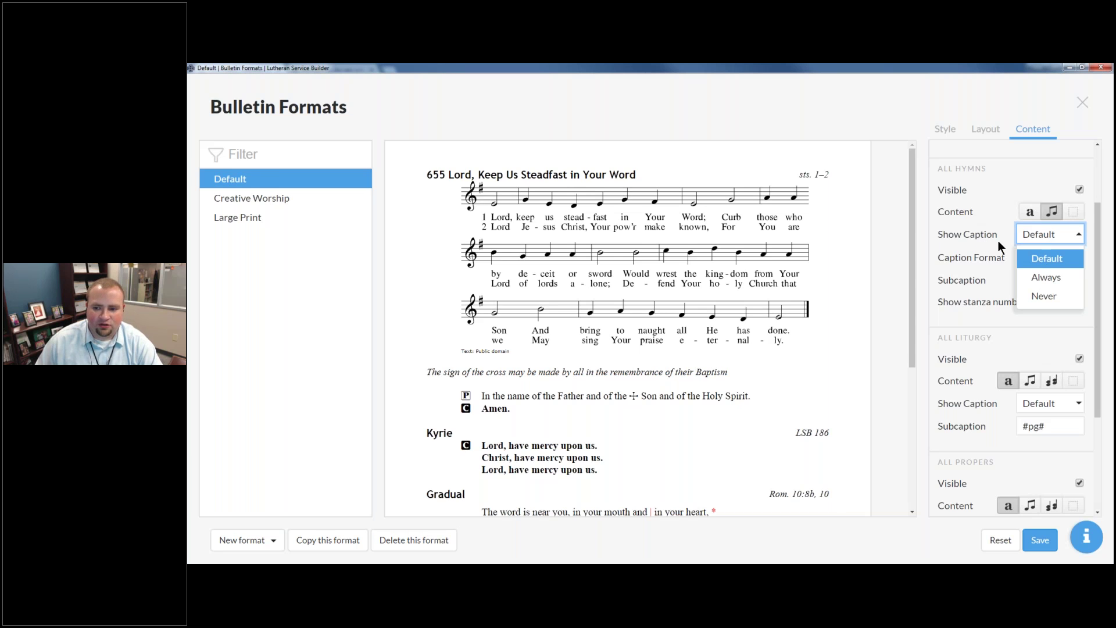
pyautogui.click(1046, 277)
pyautogui.click(1052, 236)
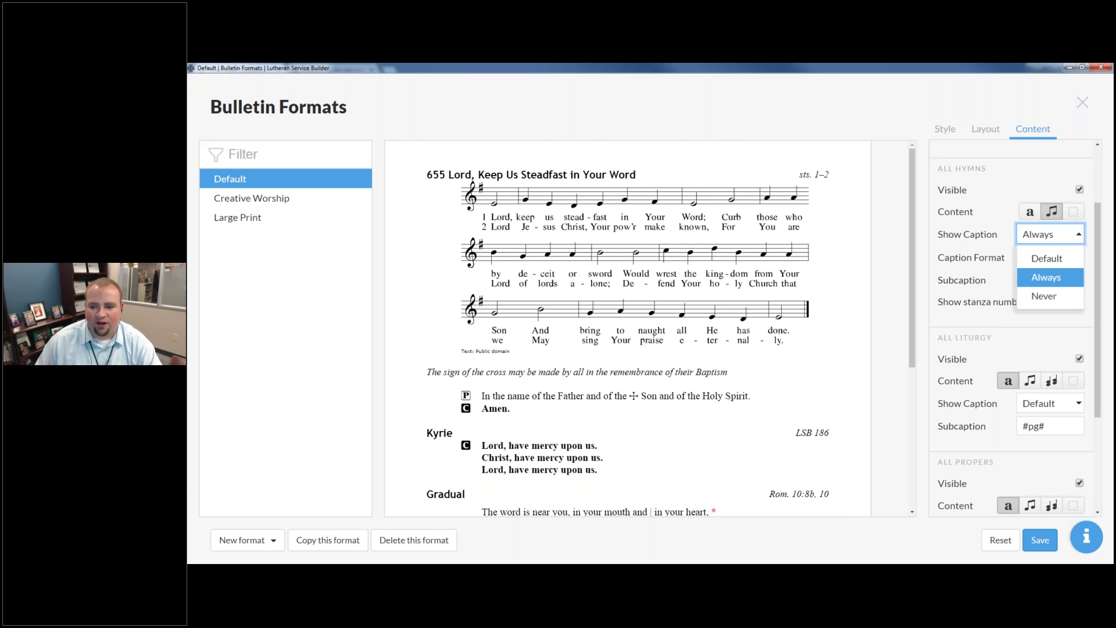
pyautogui.click(1044, 296)
pyautogui.click(1069, 239)
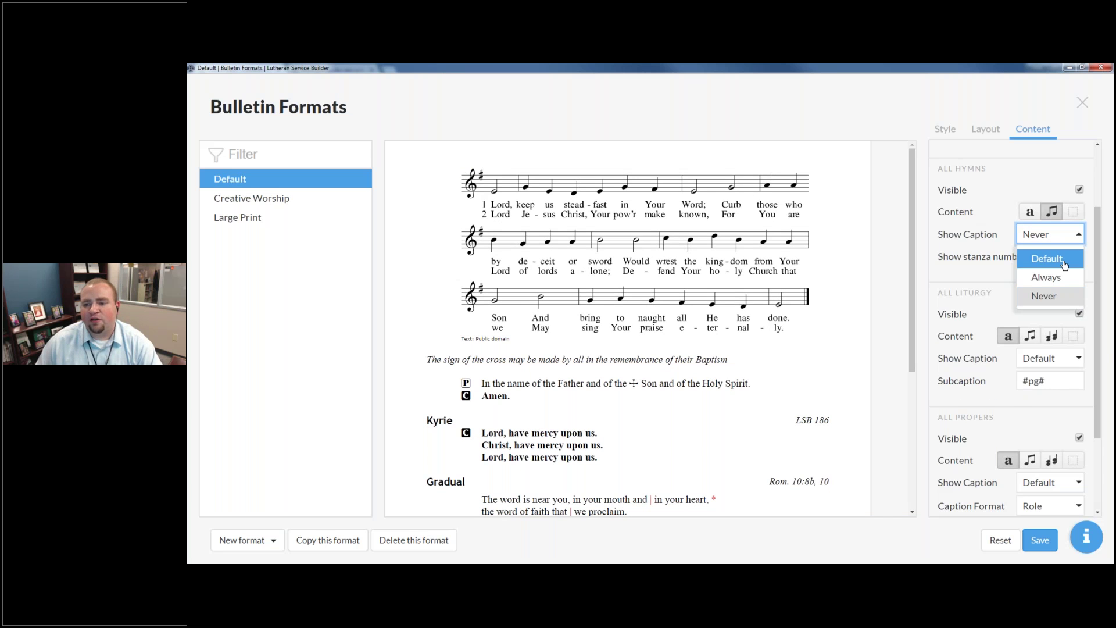
pyautogui.click(1055, 257)
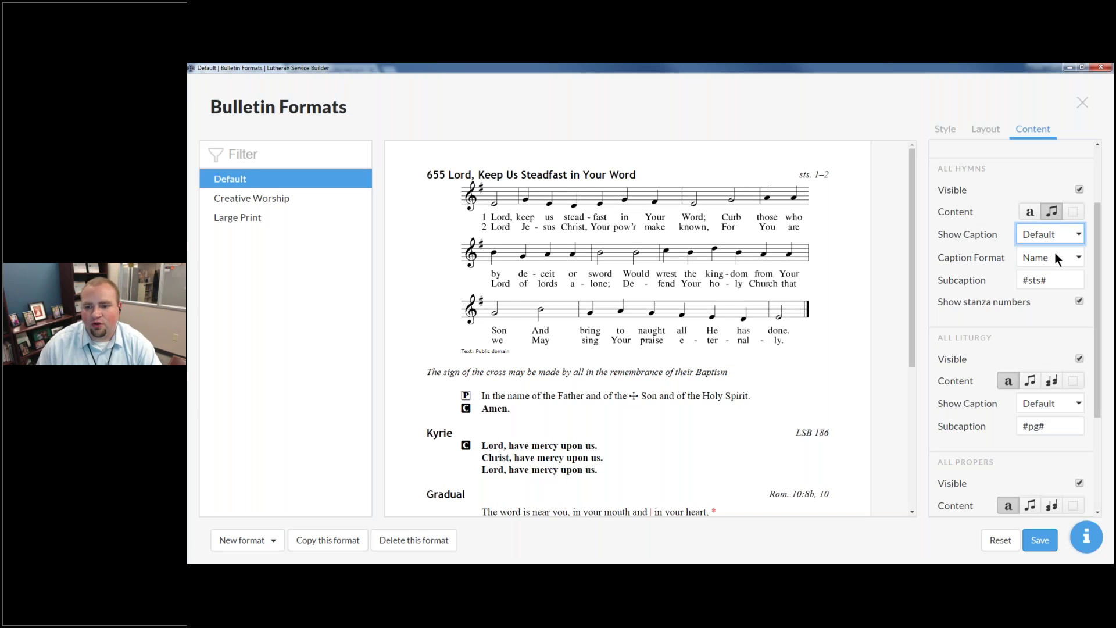
# Try Role as the caption format for all hymns, and settle on Role: Name.
pyautogui.click(1055, 255)
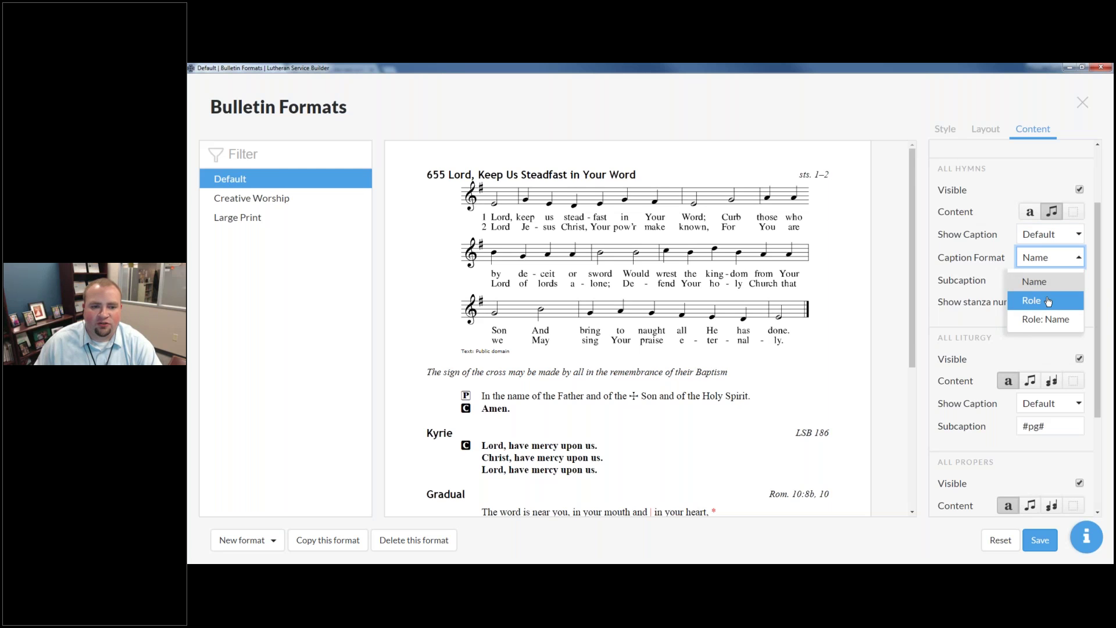
pyautogui.click(1047, 301)
pyautogui.click(1051, 257)
pyautogui.click(1050, 319)
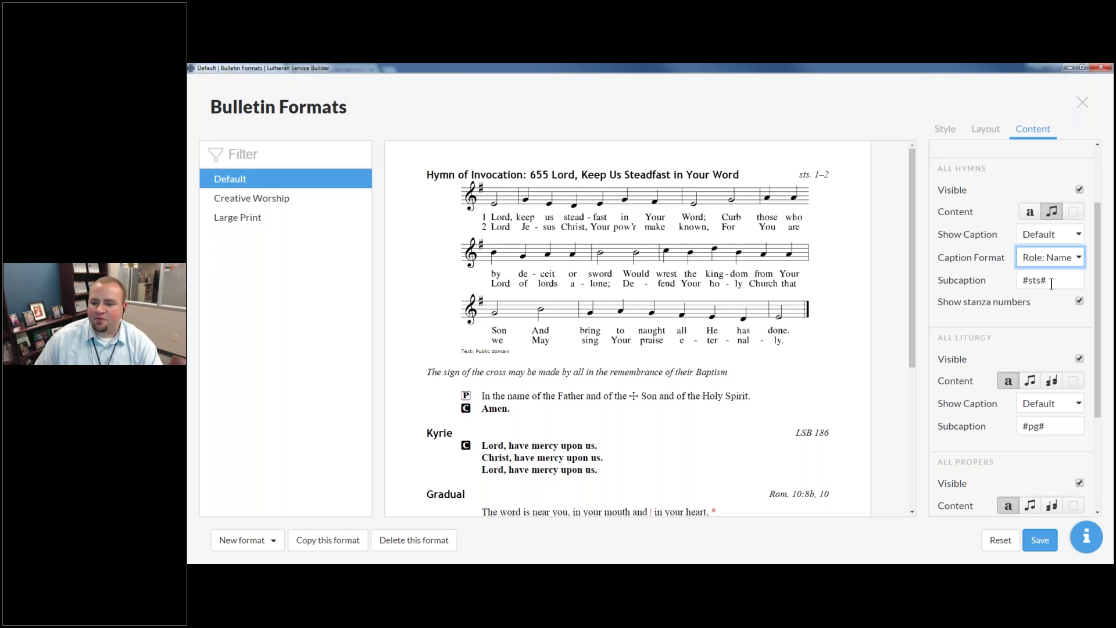
# Try hiding the stanza numbers with hymns shown as text, and restore stanza numbers and music notation.
pyautogui.click(1080, 301)
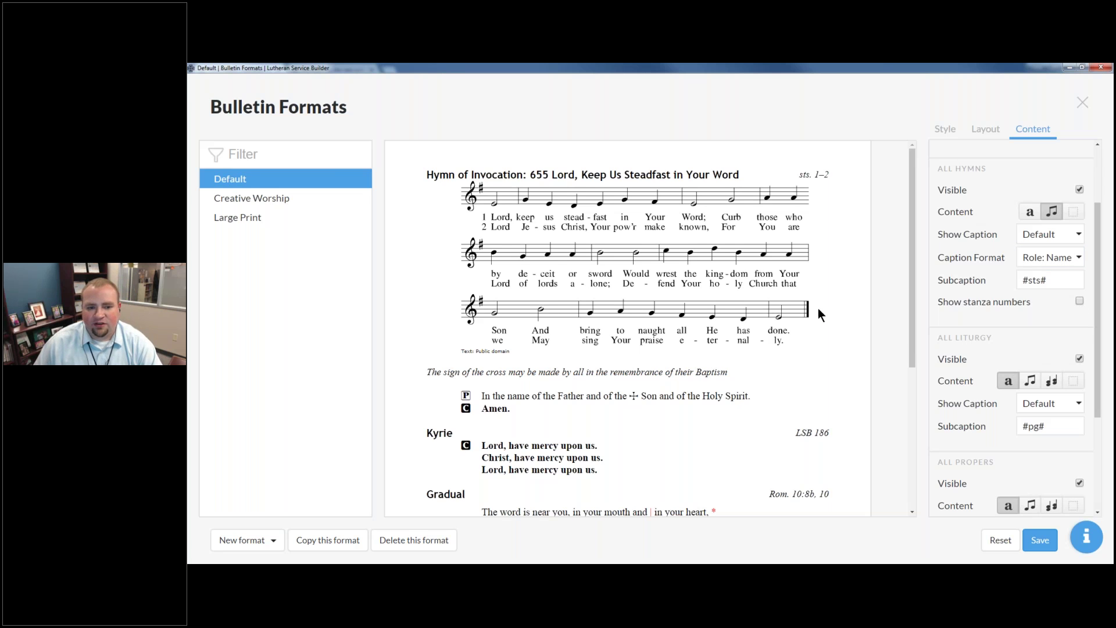
pyautogui.click(1028, 212)
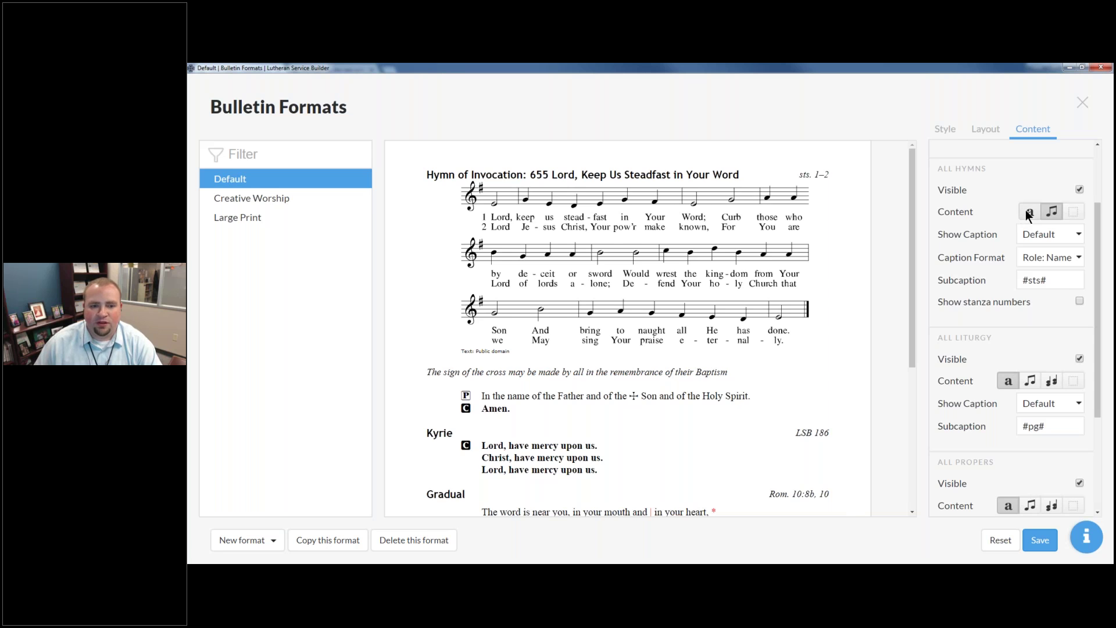
pyautogui.click(1049, 212)
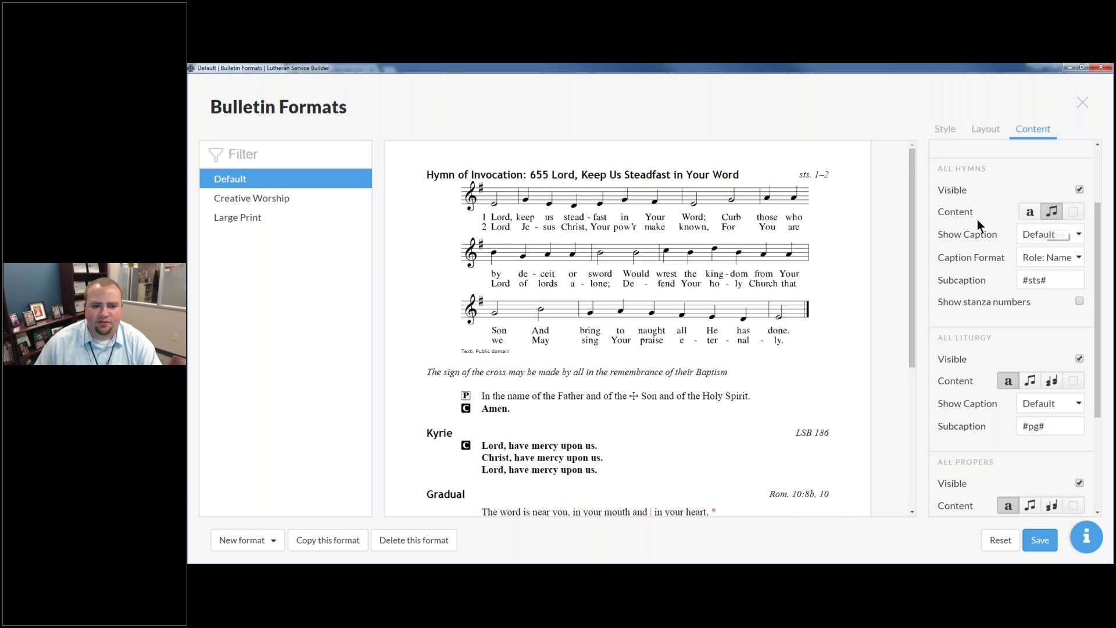
pyautogui.click(1030, 212)
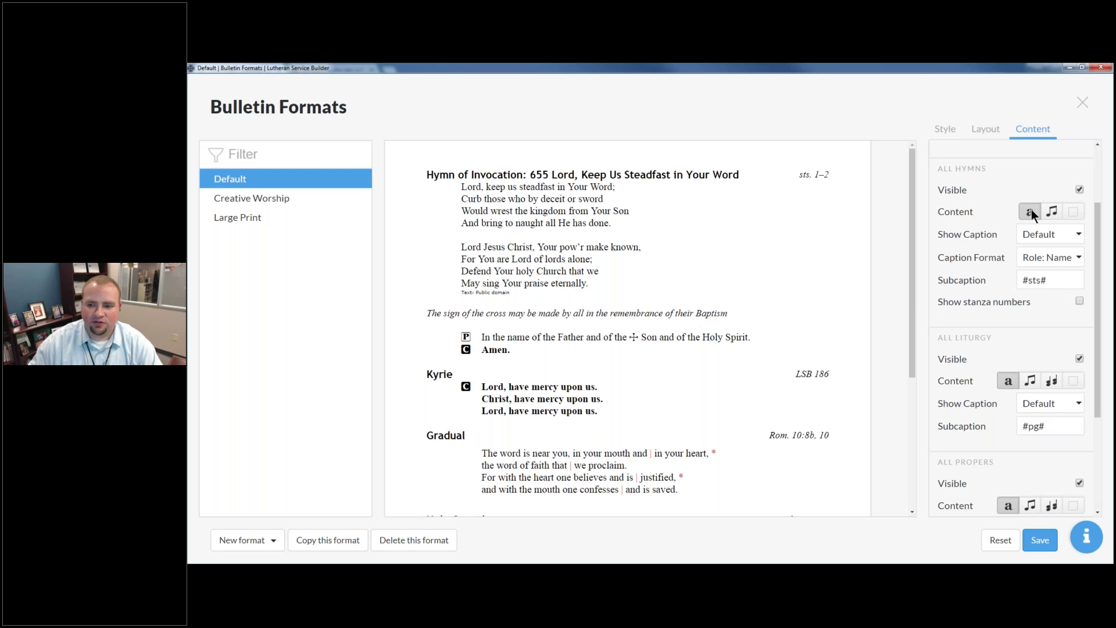
pyautogui.scroll(1, 1045, 281)
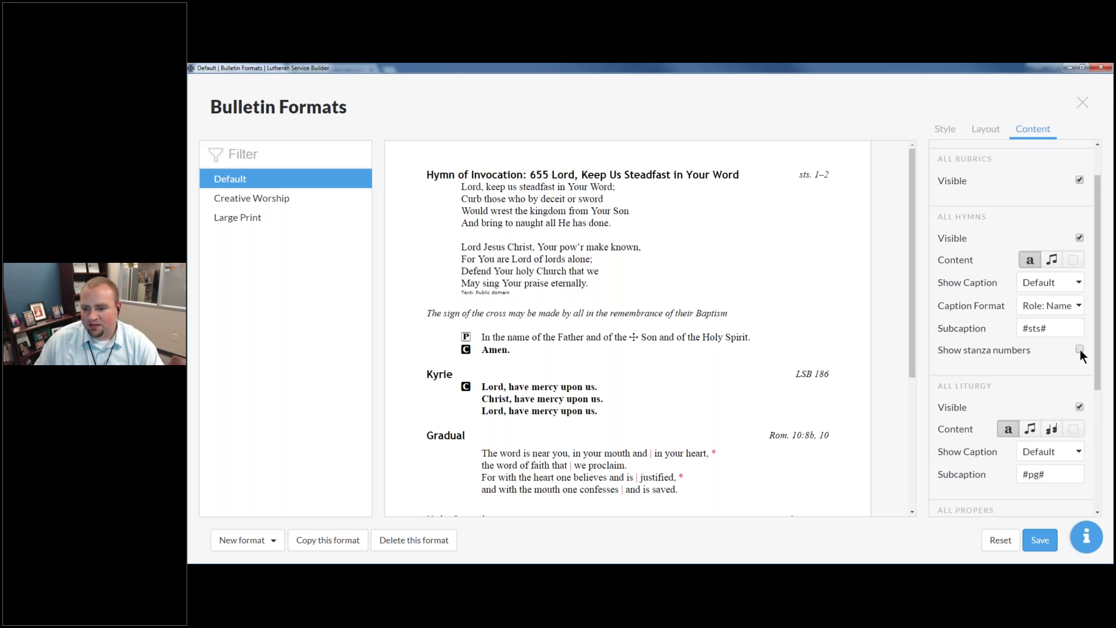
pyautogui.click(1080, 349)
pyautogui.click(1051, 260)
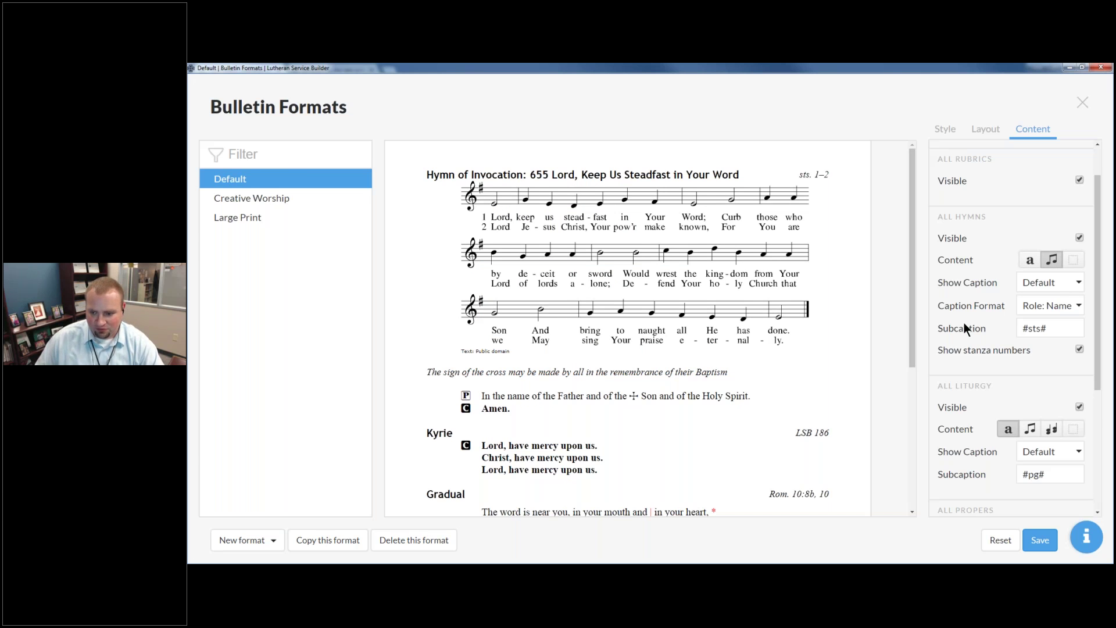
# Set the subcaption of all hymns to "LSB #pg# #sts#".
pyautogui.scroll(-2, 1031, 316)
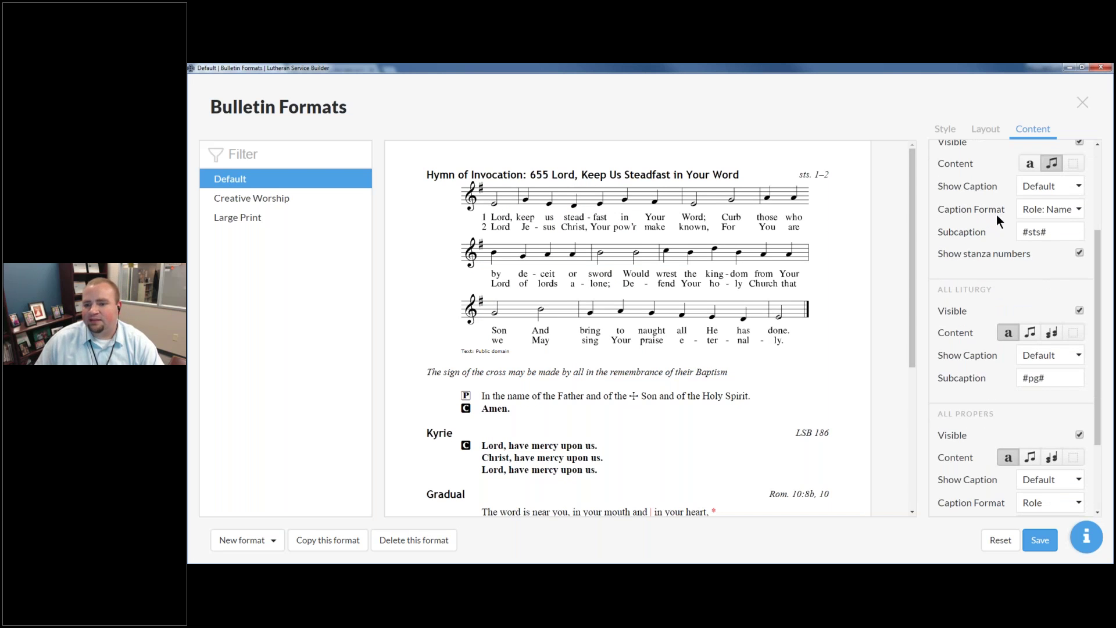
pyautogui.click(1019, 232)
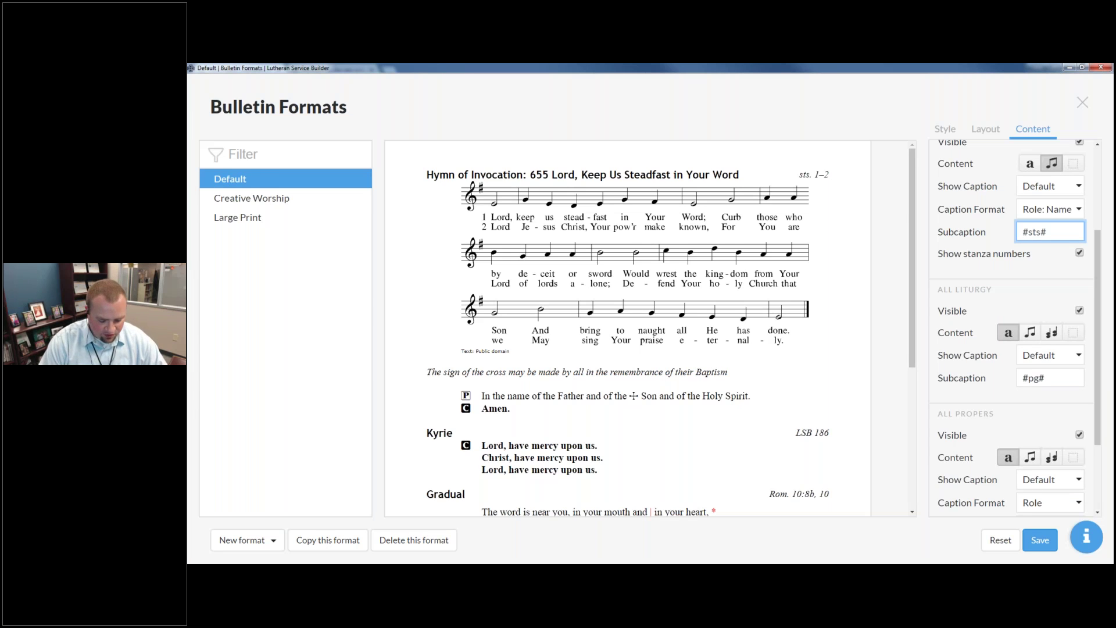
pyautogui.write('#')
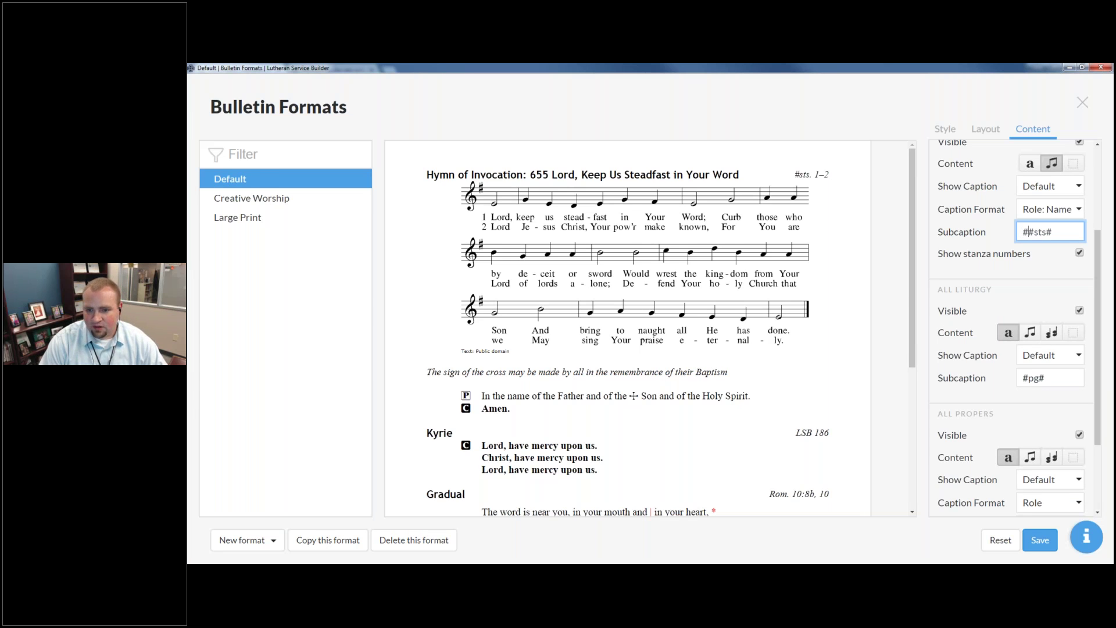
pyautogui.write('pg#')
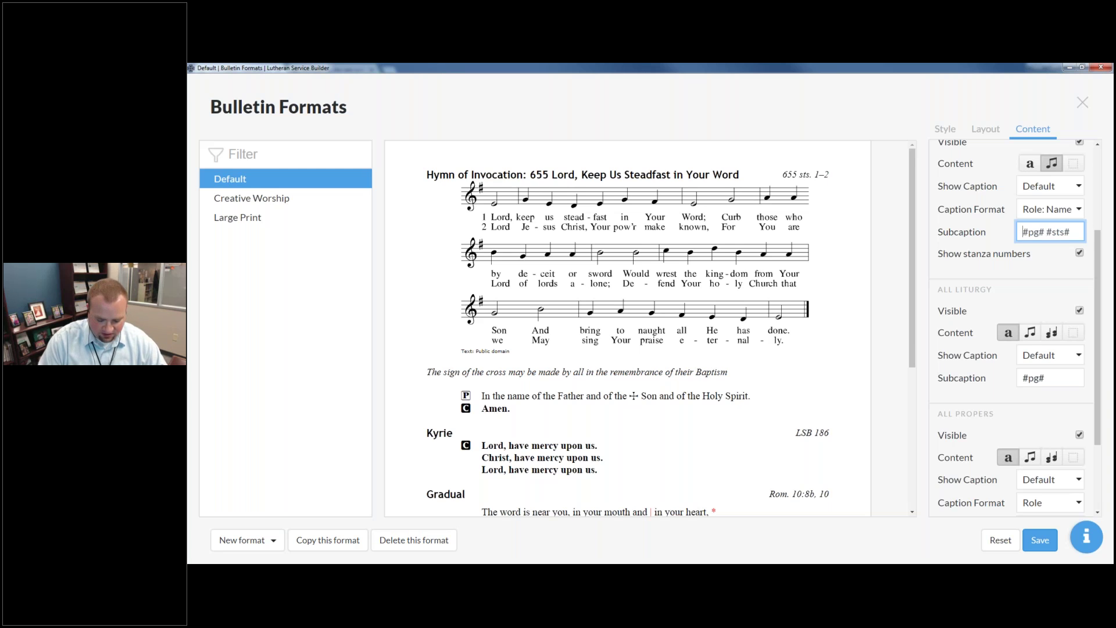
pyautogui.click(1021, 231)
pyautogui.write('LSB')
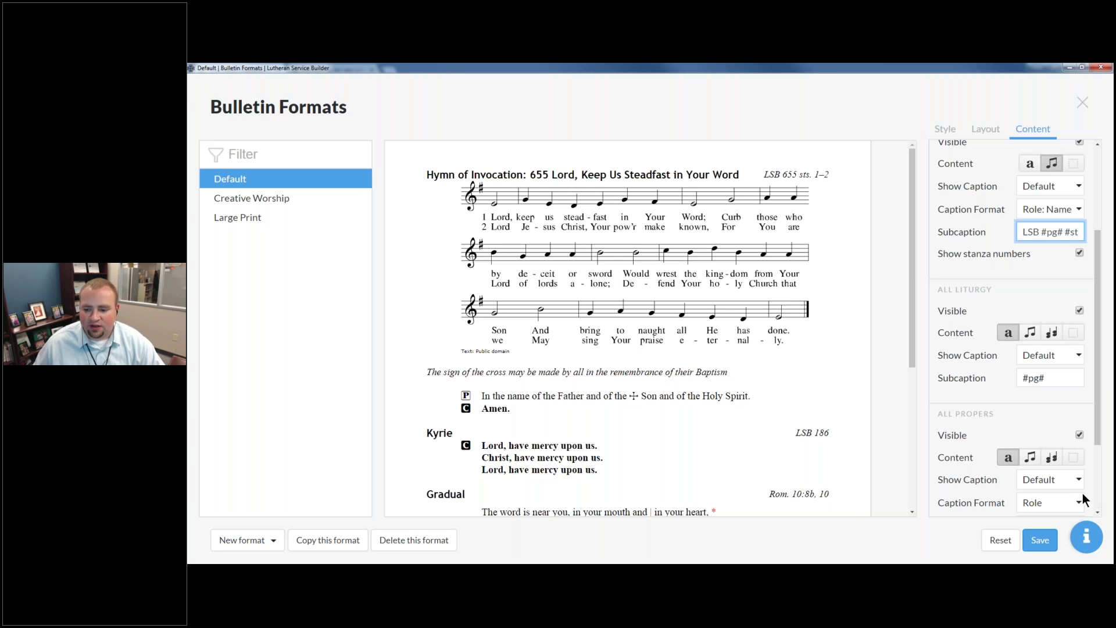
pyautogui.click(1074, 547)
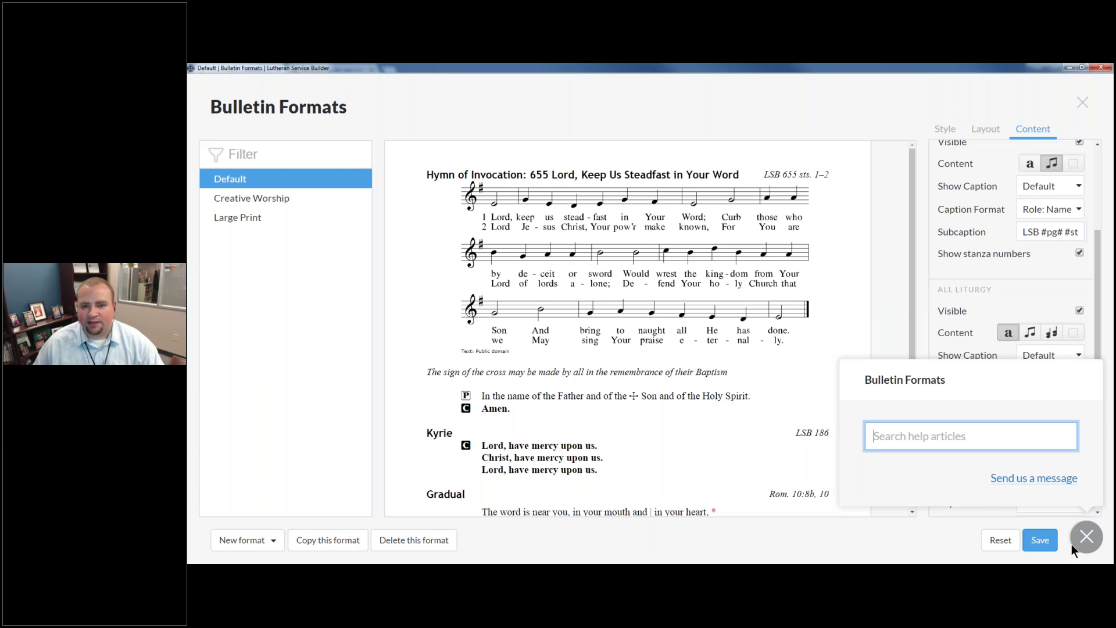
pyautogui.click(1080, 535)
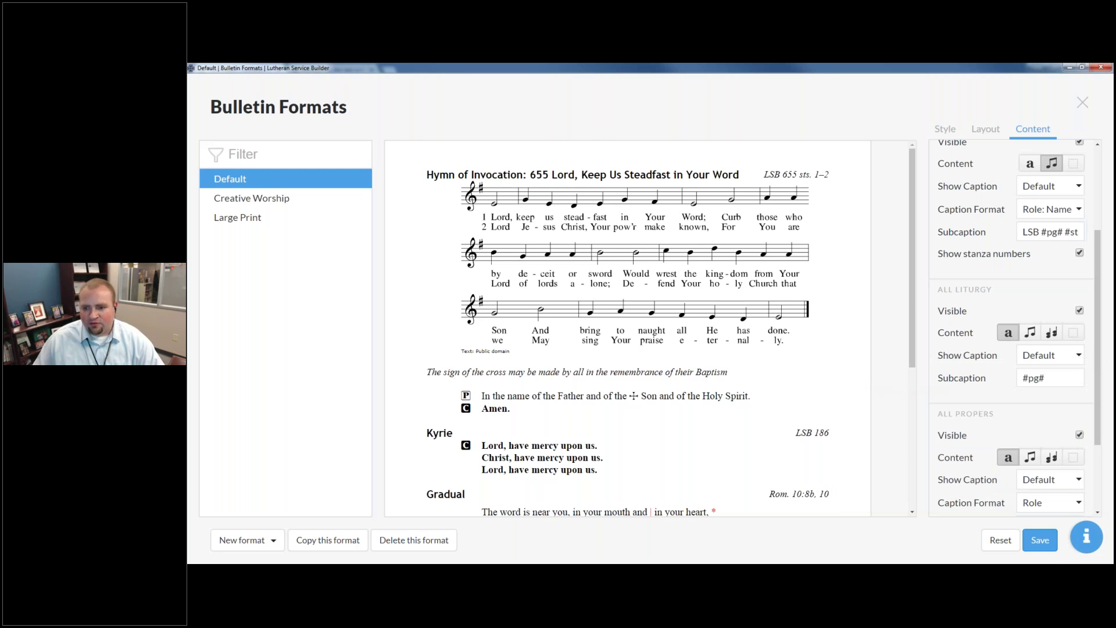
pyautogui.moveTo(1042, 233); pyautogui.dragTo(1068, 236)
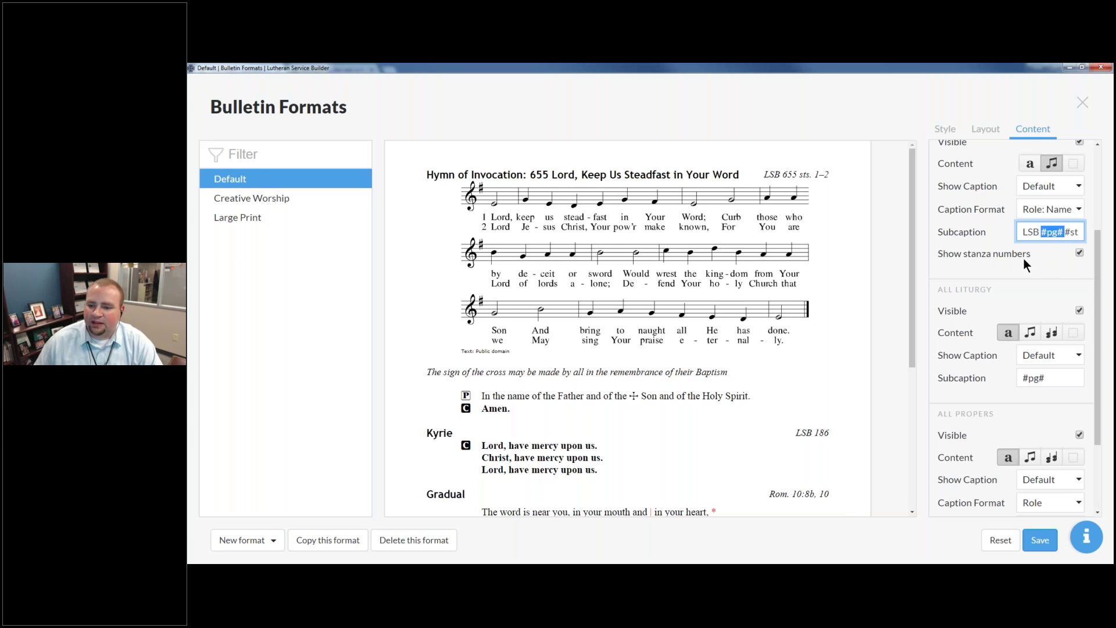
# Examine the caption display choices and subcaption setting for all liturgy.
pyautogui.scroll(-2, 1026, 259)
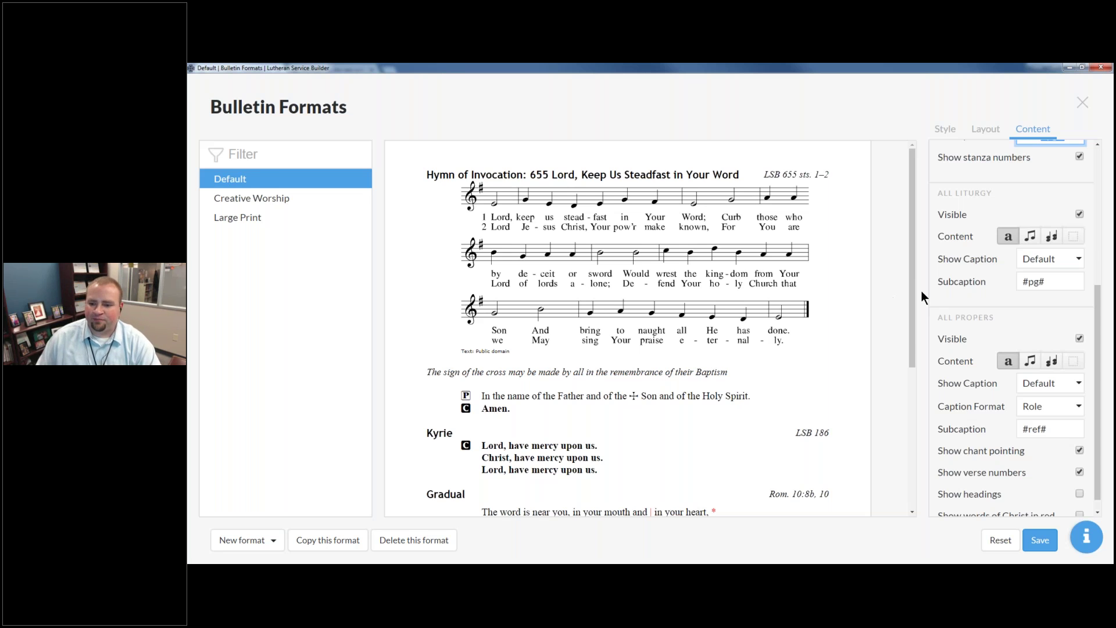
pyautogui.scroll(-1, 1009, 309)
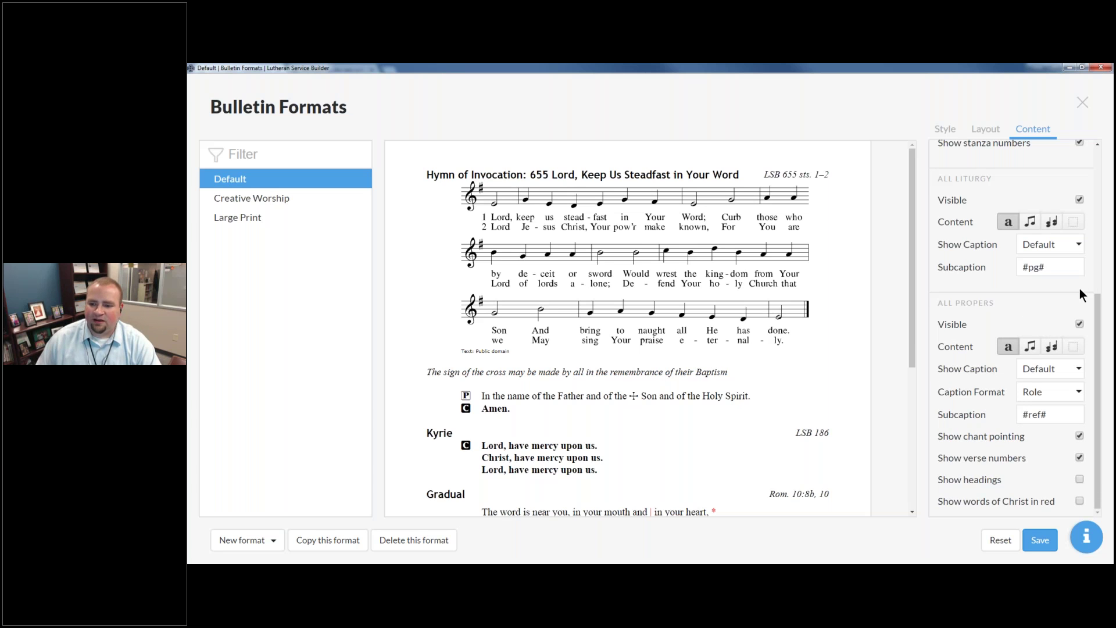
pyautogui.click(1045, 244)
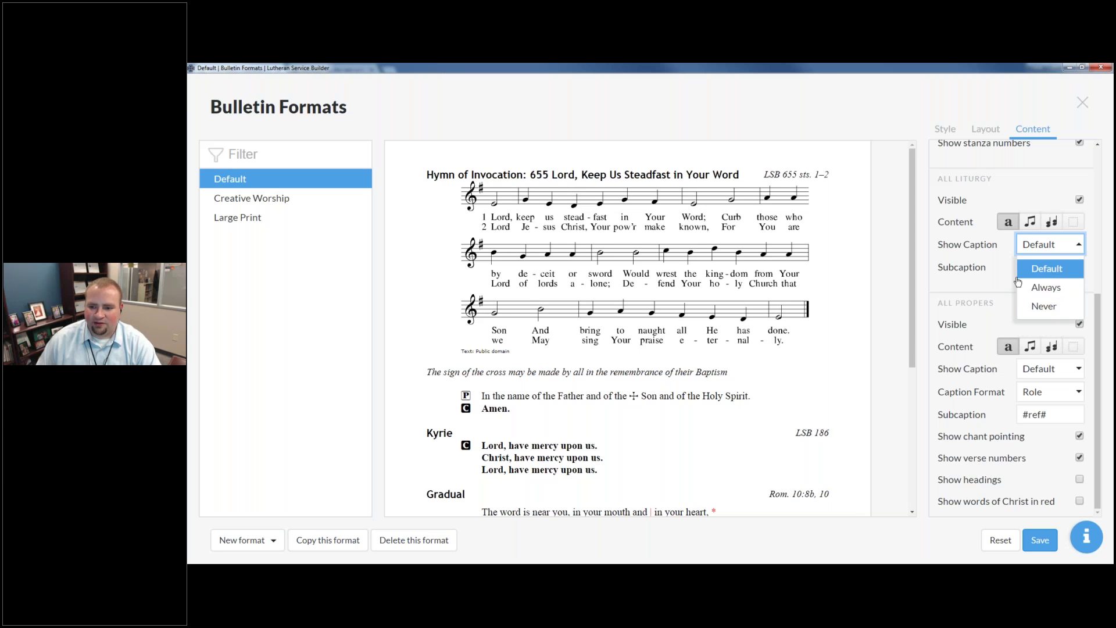
pyautogui.click(981, 267)
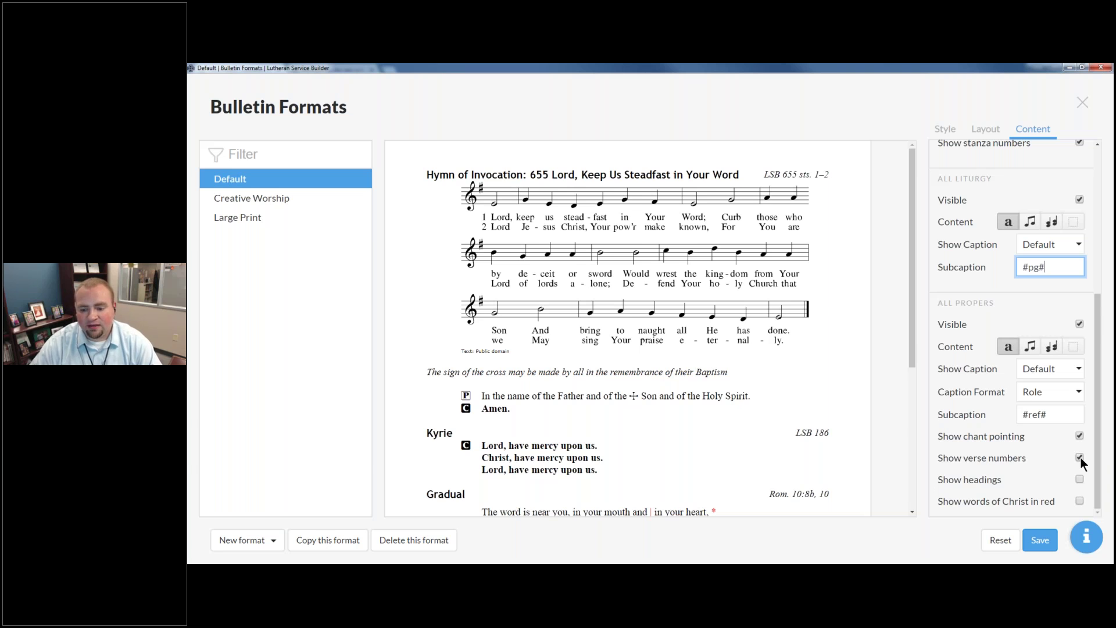
# Show headings and the words of Christ in red for all propers, and save the Default format.
pyautogui.scroll(-4, 805, 397)
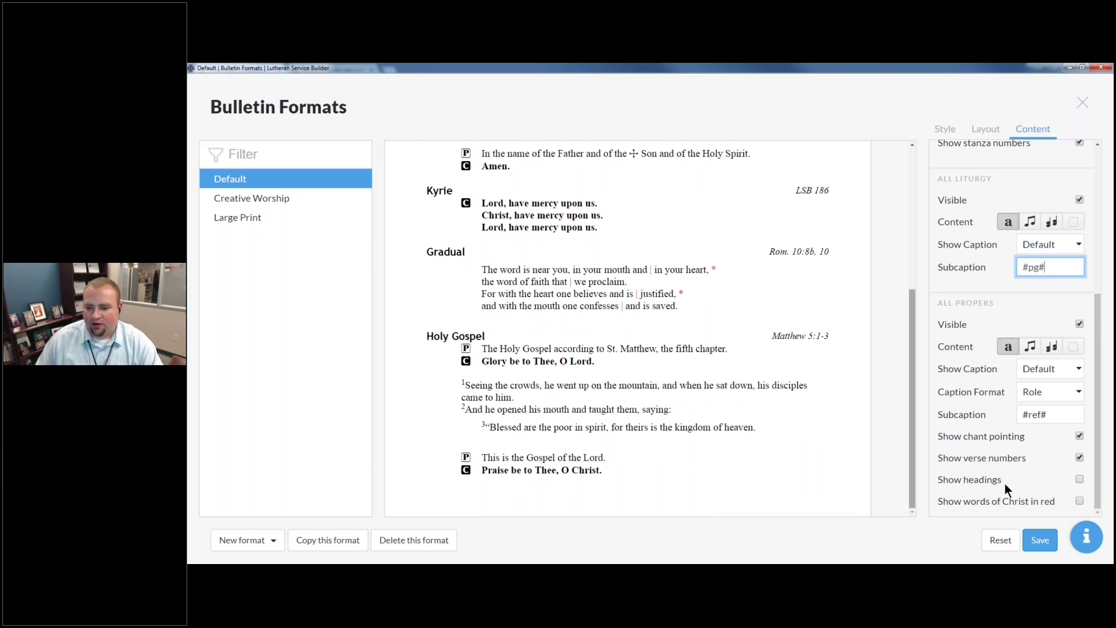
pyautogui.click(1079, 479)
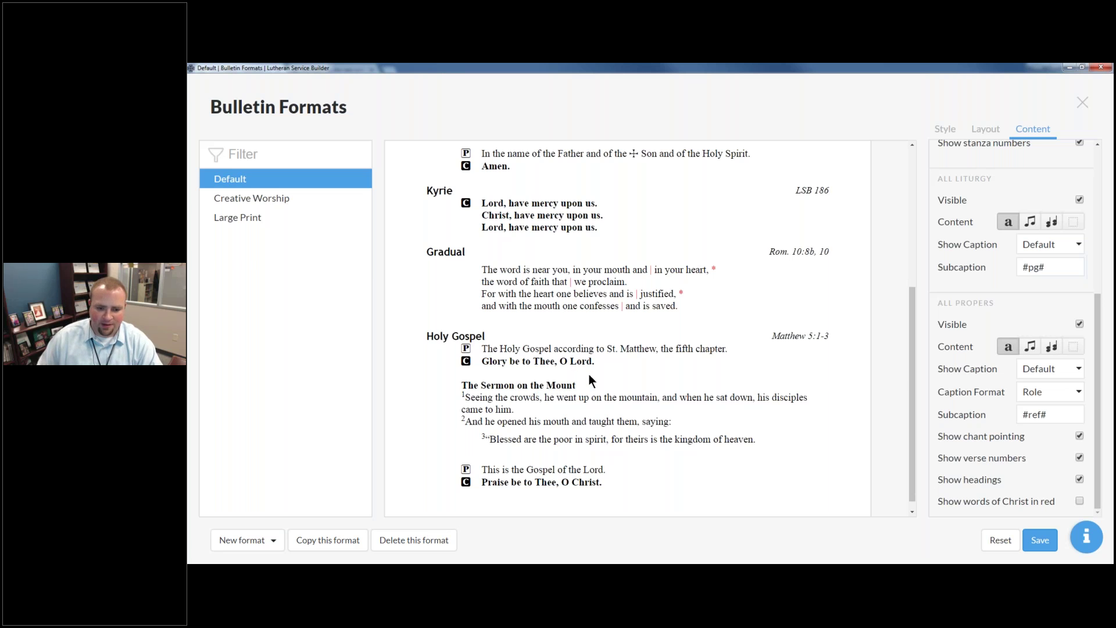
pyautogui.click(1076, 501)
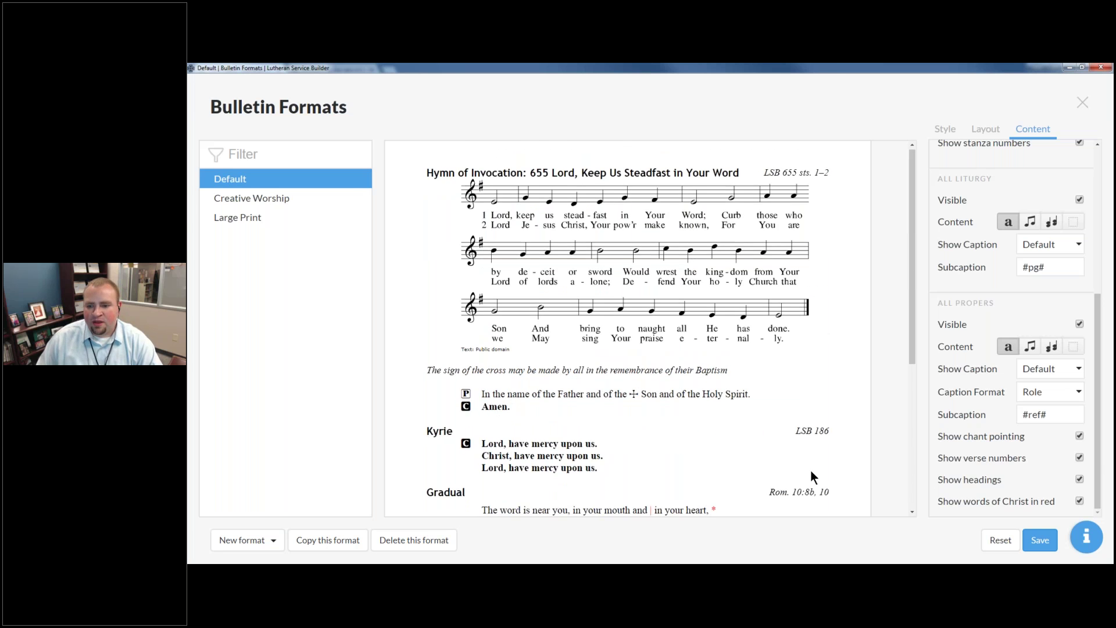
pyautogui.scroll(5, 912, 455)
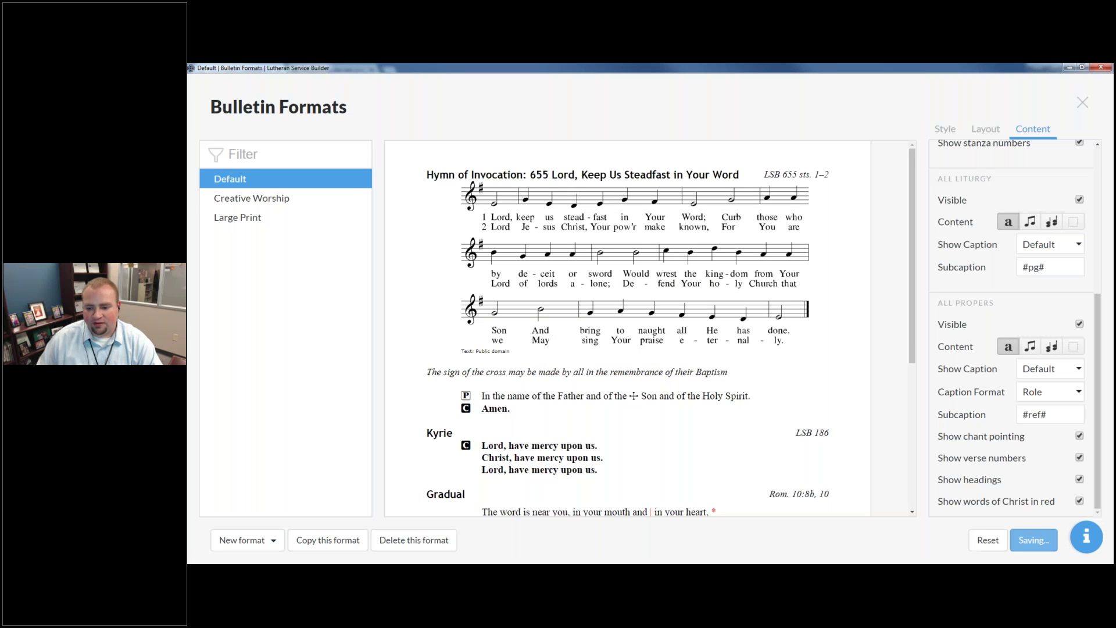
# Open the Default format's style settings for the Caption section.
pyautogui.click(945, 130)
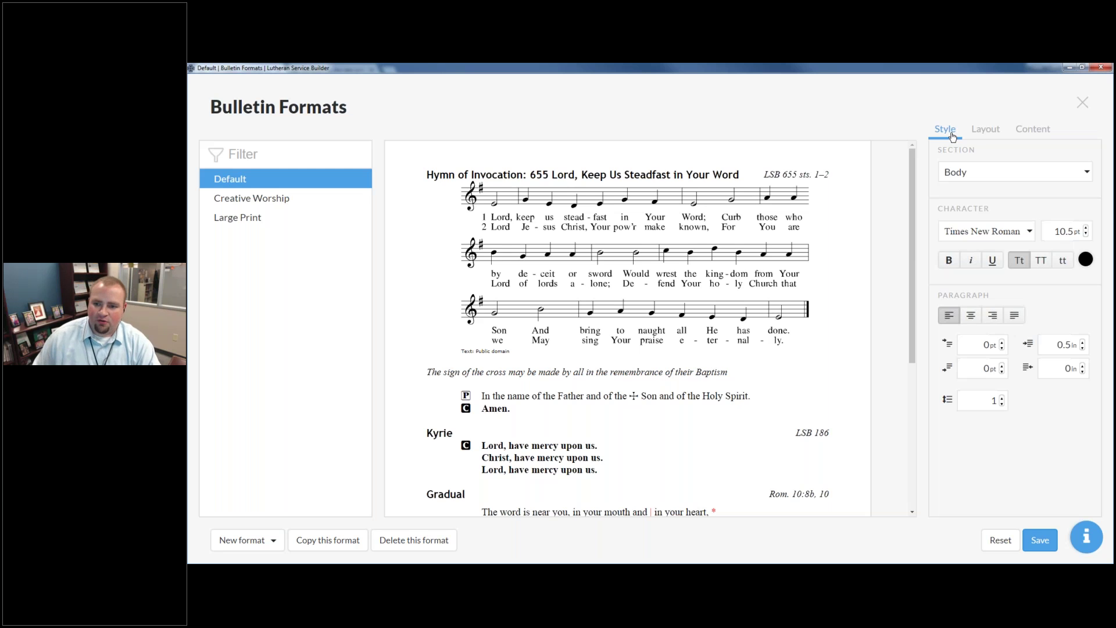
pyautogui.click(1056, 176)
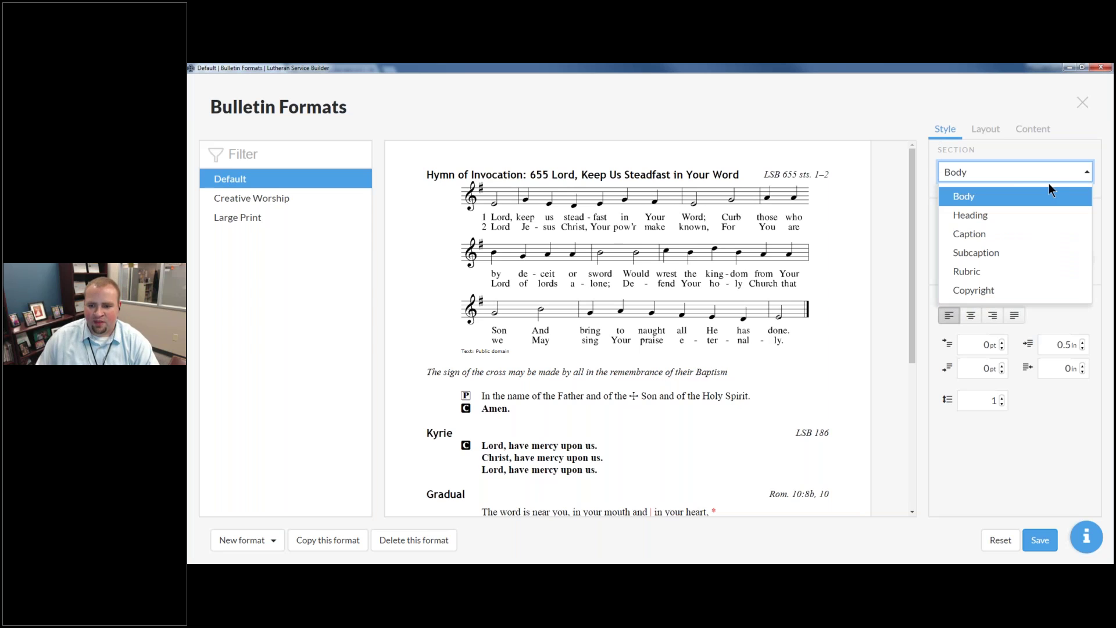
pyautogui.click(995, 234)
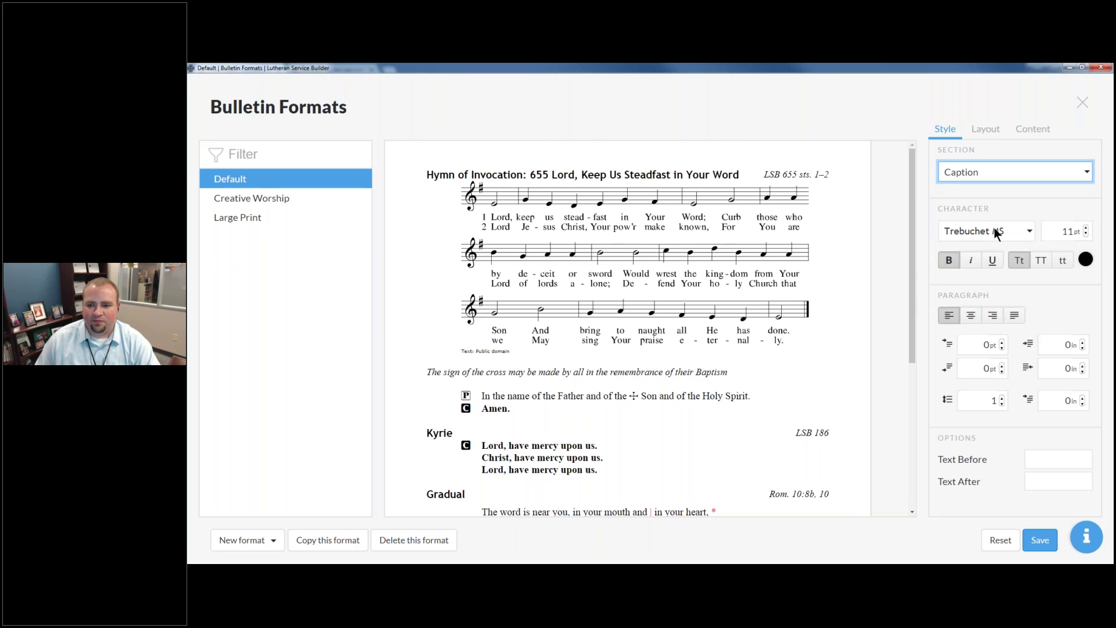
# Try Trajan Pro and Times New Roman as the caption font.
pyautogui.click(1030, 231)
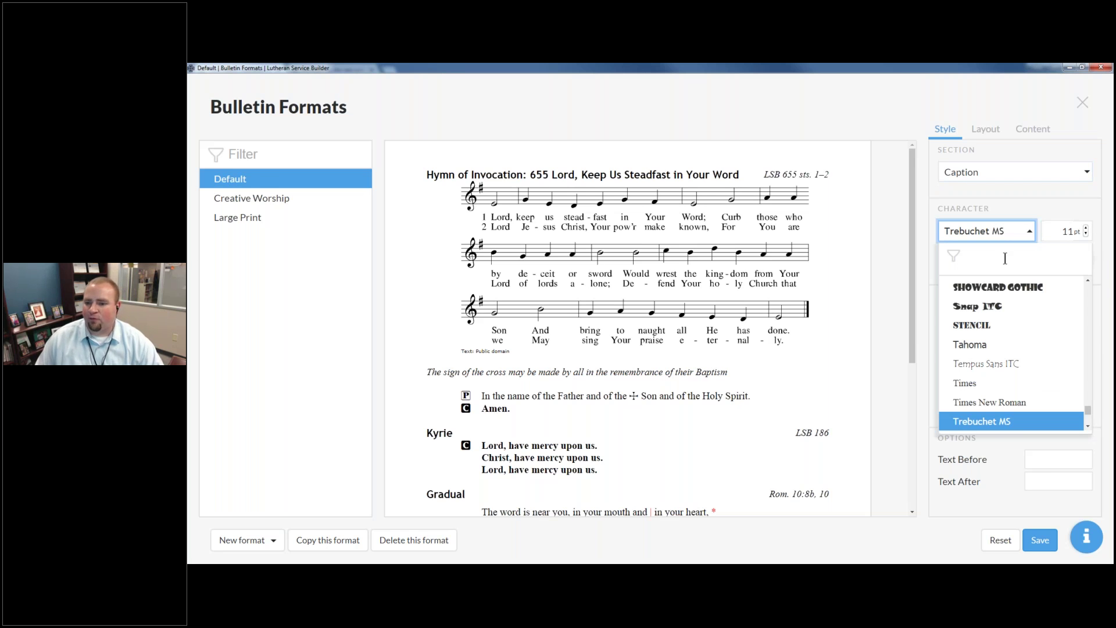
pyautogui.write('Traja')
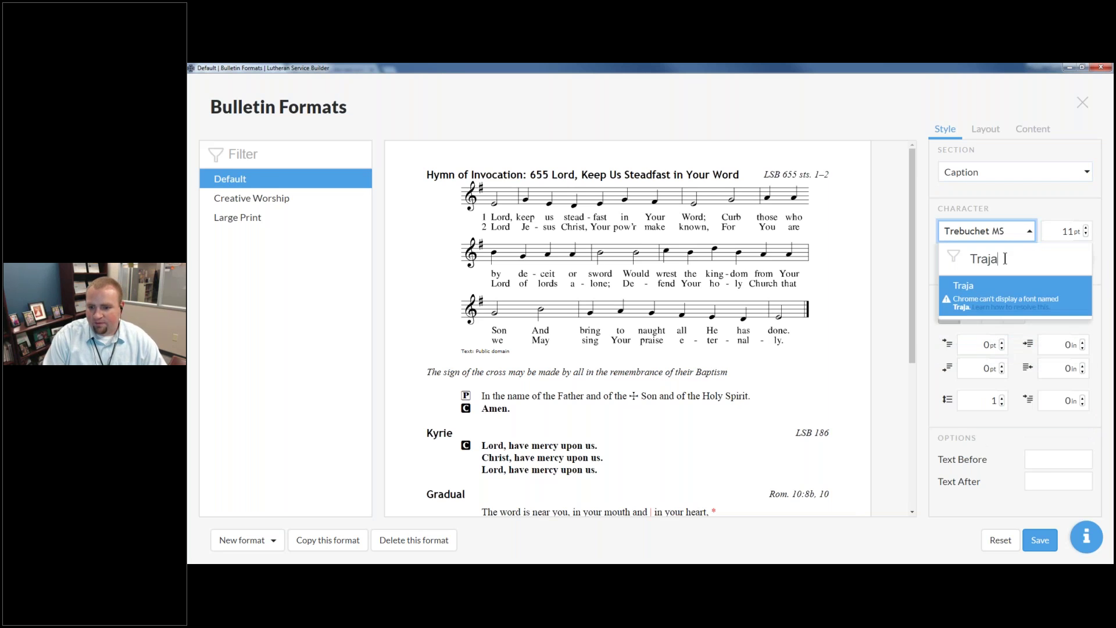
pyautogui.write('n Prpo')
pyautogui.press('BackSpace')
pyautogui.press('BackSpace')
pyautogui.write('o')
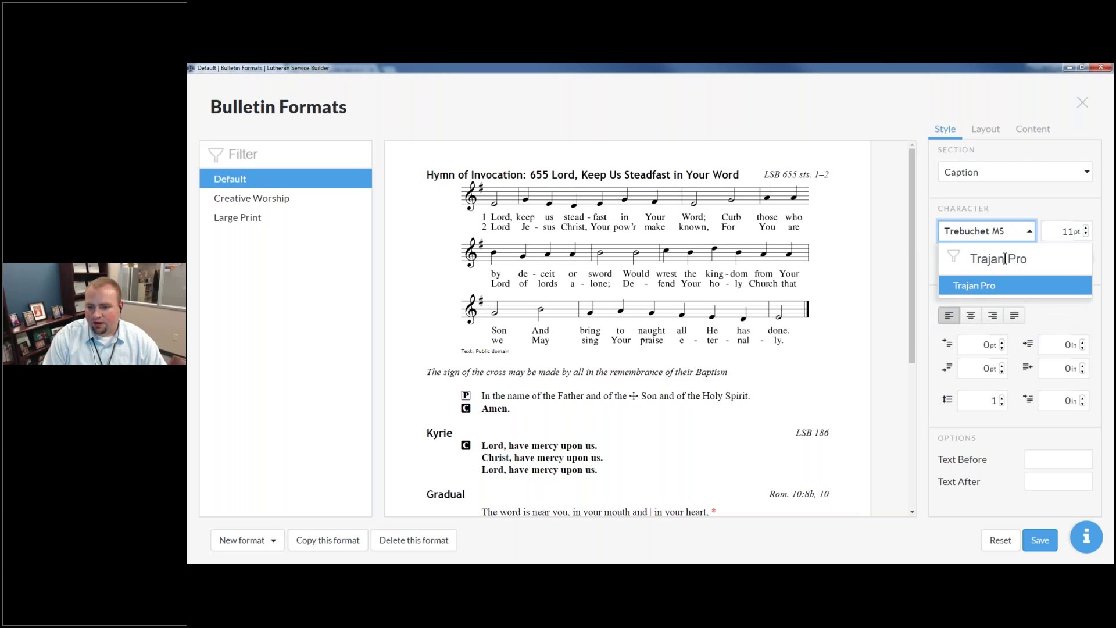
pyautogui.press('Escape')
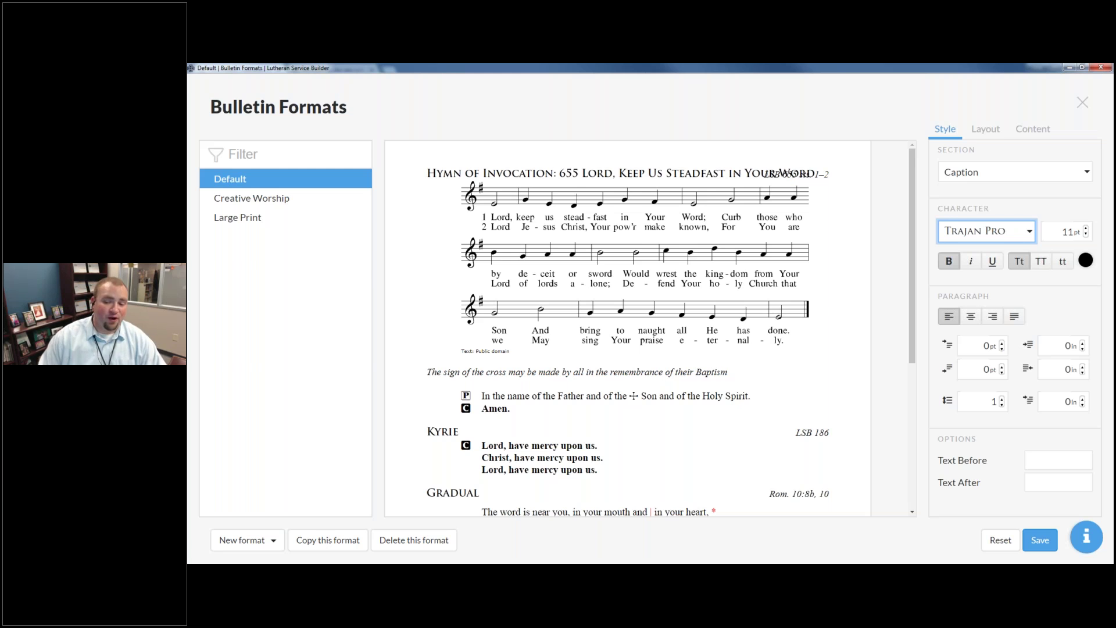
pyautogui.click(1029, 231)
pyautogui.click(1010, 403)
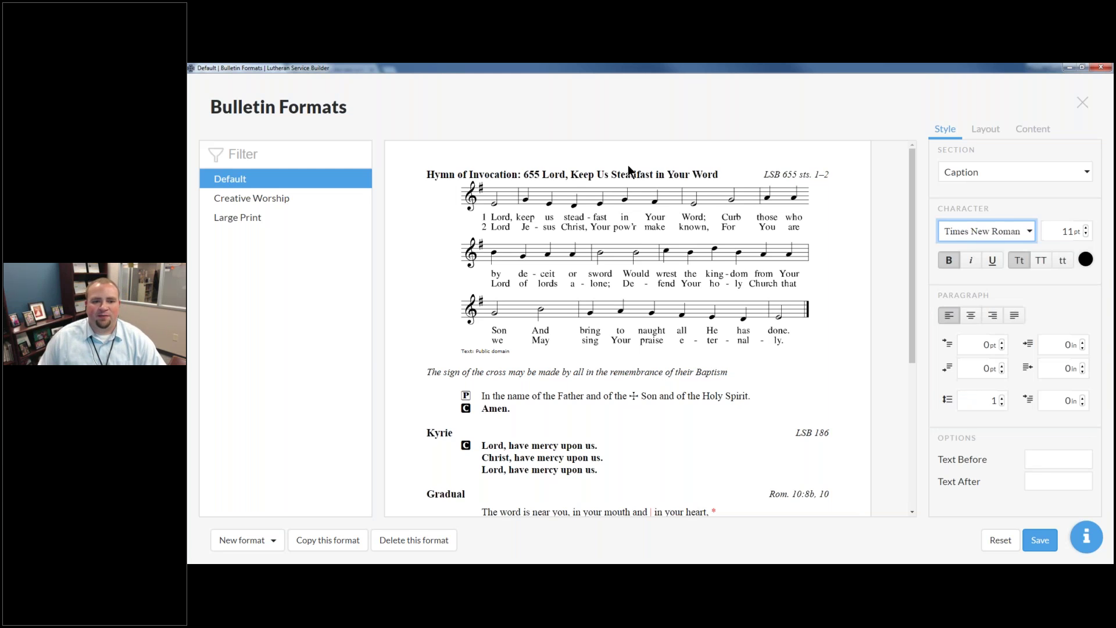
# Set the caption text size to 12 pt and its colour to dark red.
pyautogui.click(1085, 229)
pyautogui.click(1084, 227)
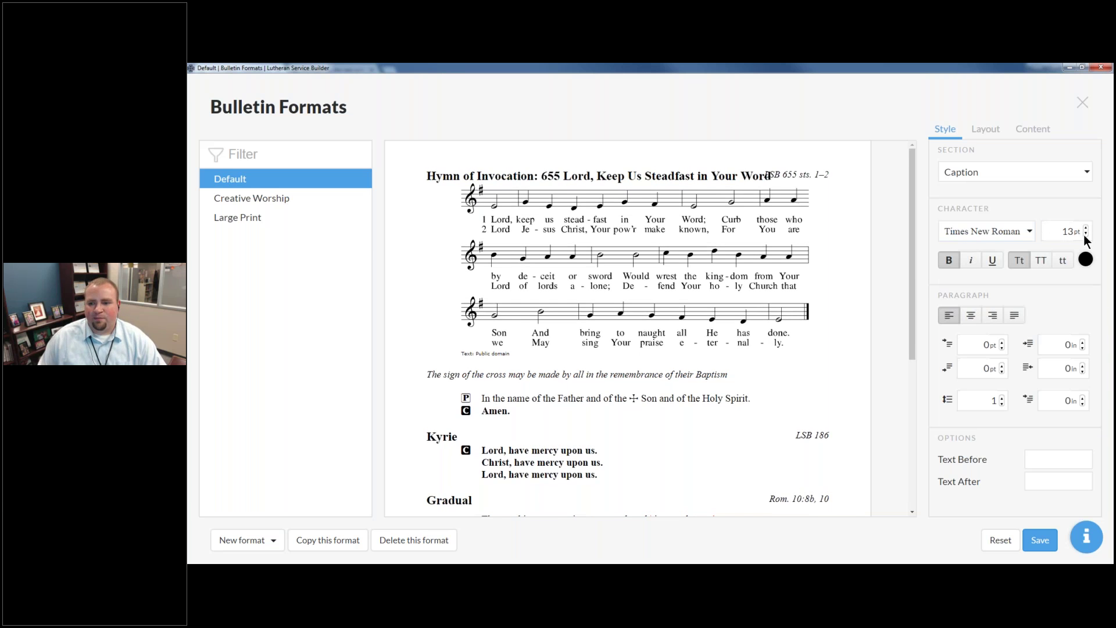
pyautogui.click(1084, 234)
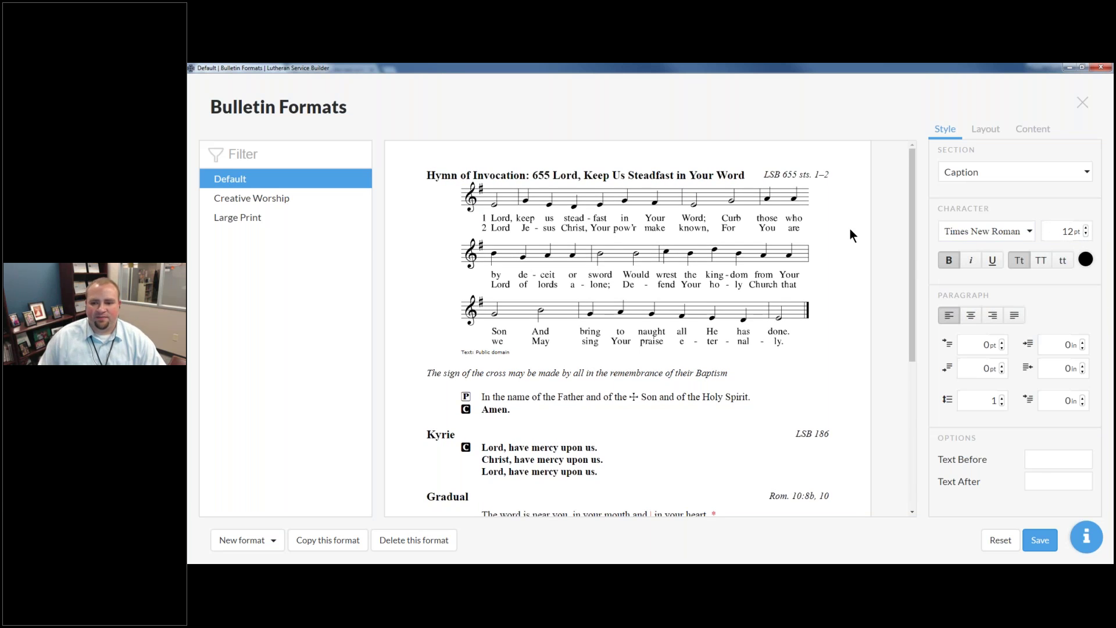
pyautogui.click(975, 265)
pyautogui.click(980, 260)
pyautogui.click(1085, 259)
pyautogui.click(1050, 313)
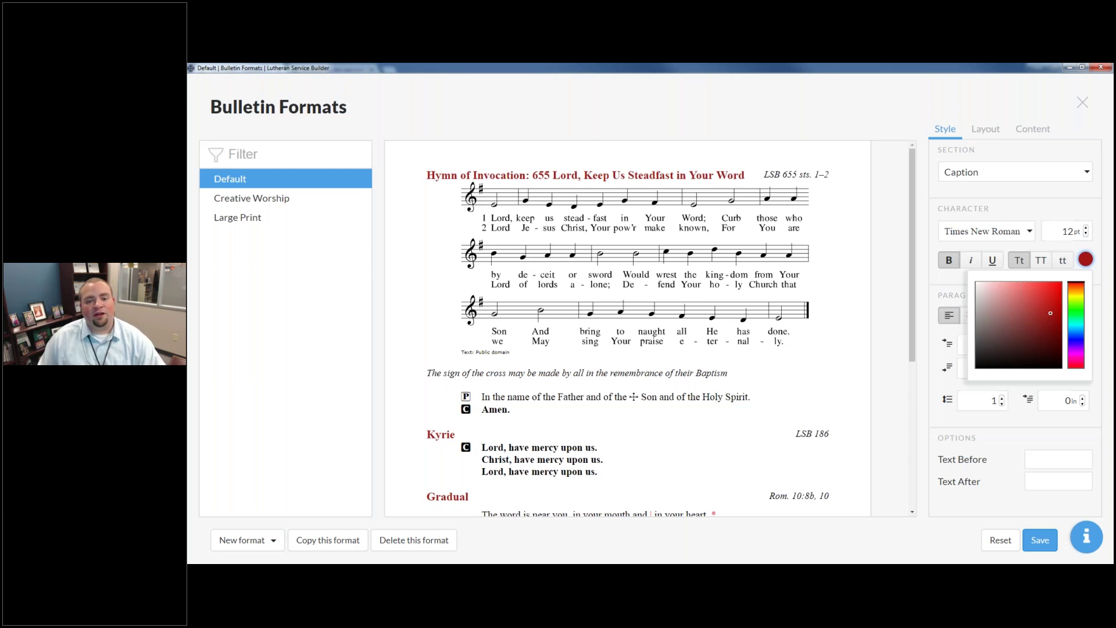
pyautogui.click(1095, 245)
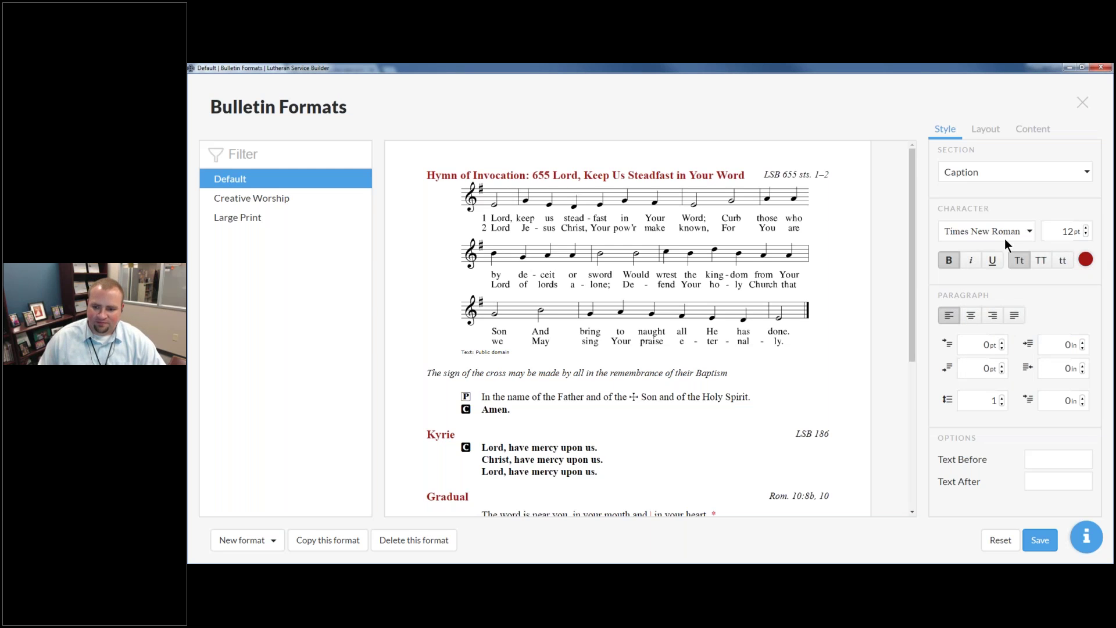
# Change the caption font to Arial Narrow.
pyautogui.click(1005, 239)
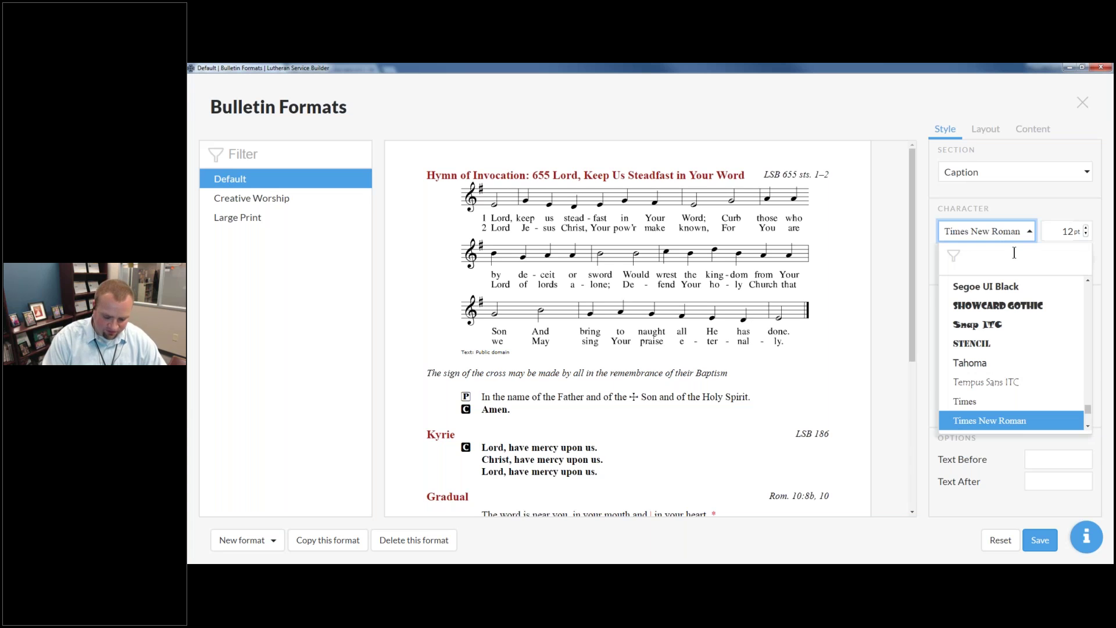
pyautogui.write('Arial')
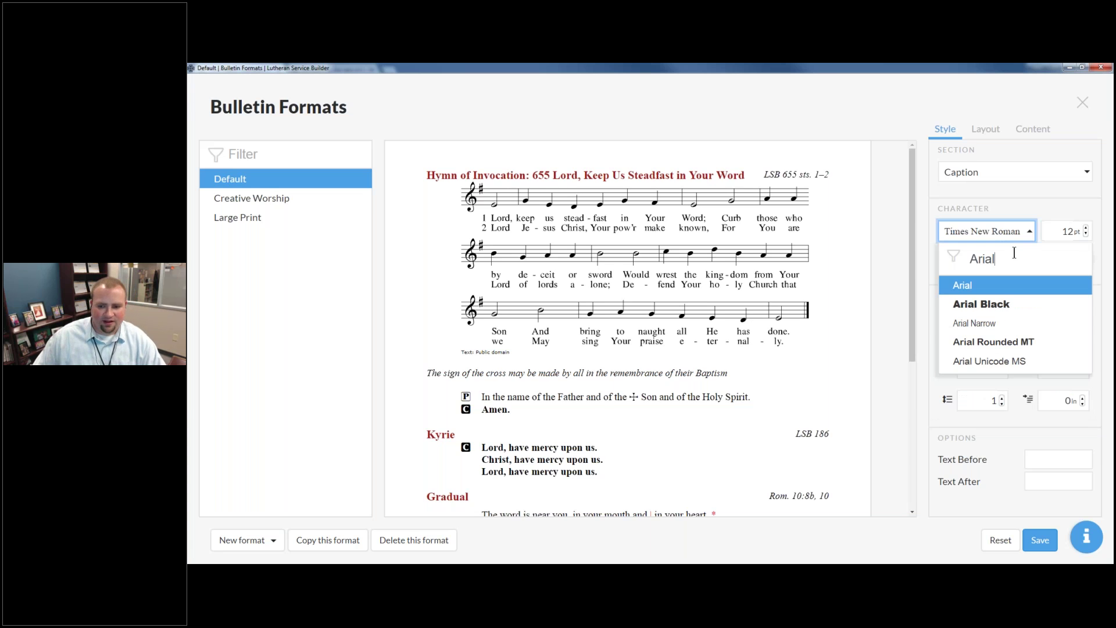
pyautogui.click(956, 327)
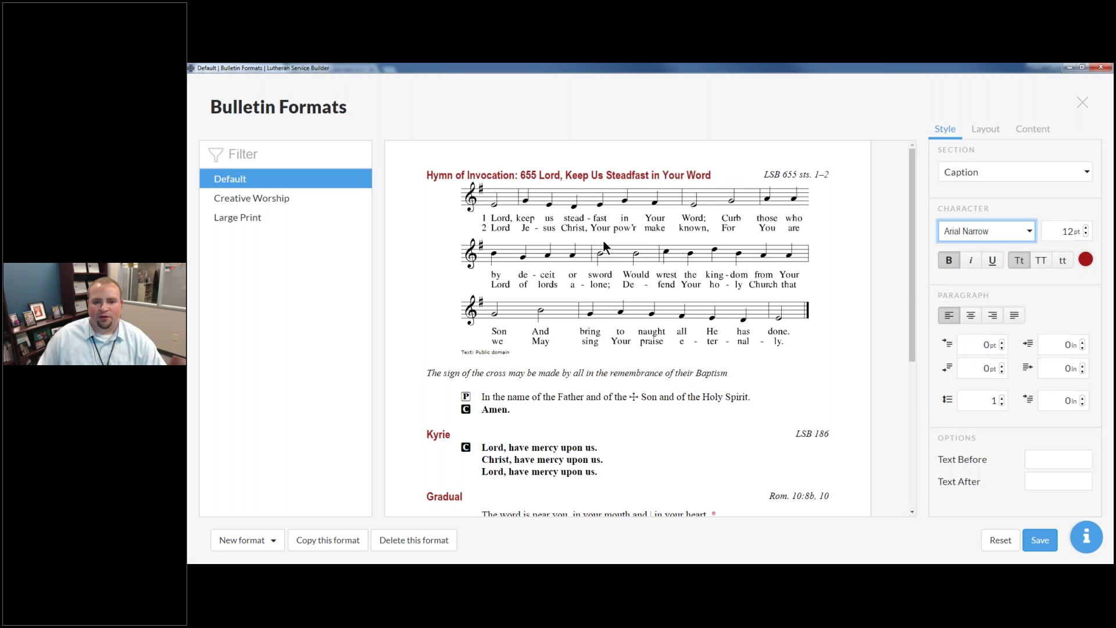
pyautogui.click(731, 238)
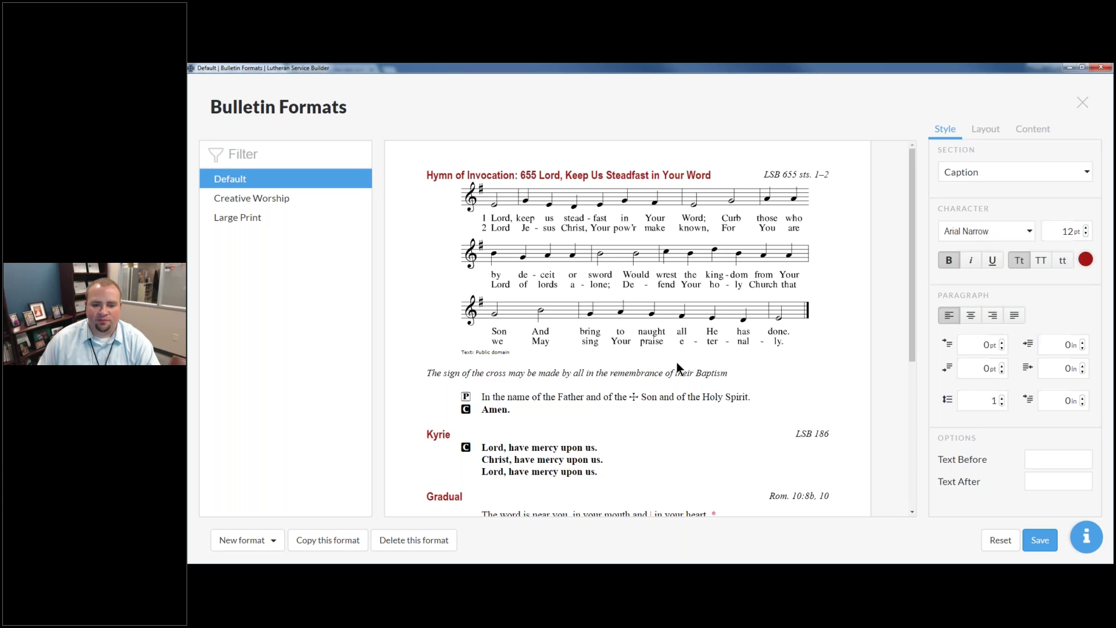
# Colour the rubric text bright red and set its font to Arial Narrow.
pyautogui.click(995, 169)
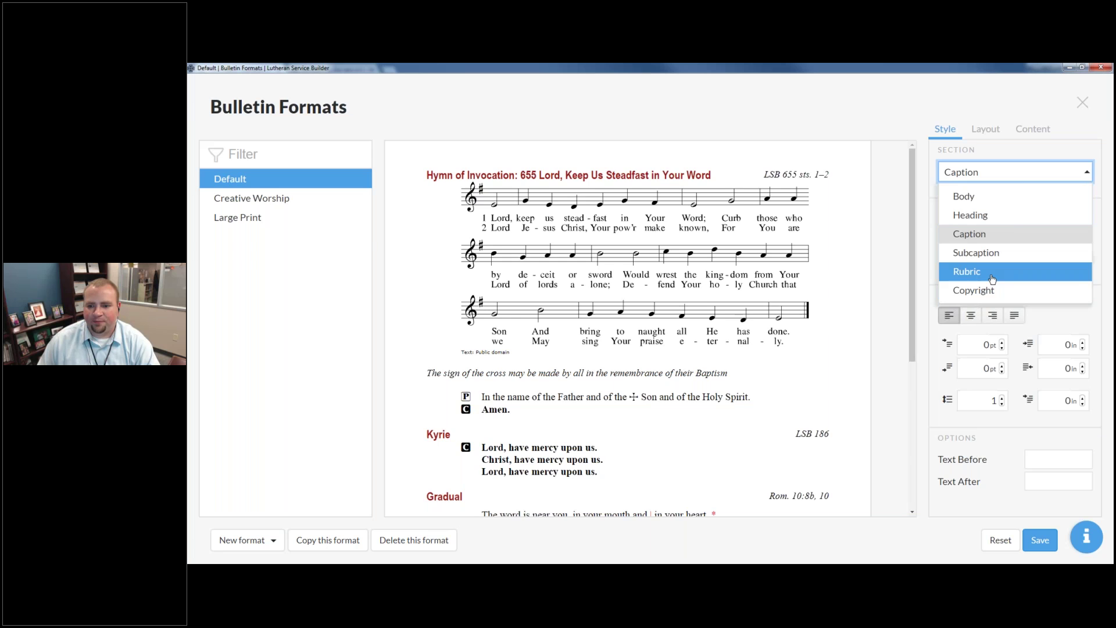
pyautogui.click(1073, 269)
pyautogui.click(1084, 259)
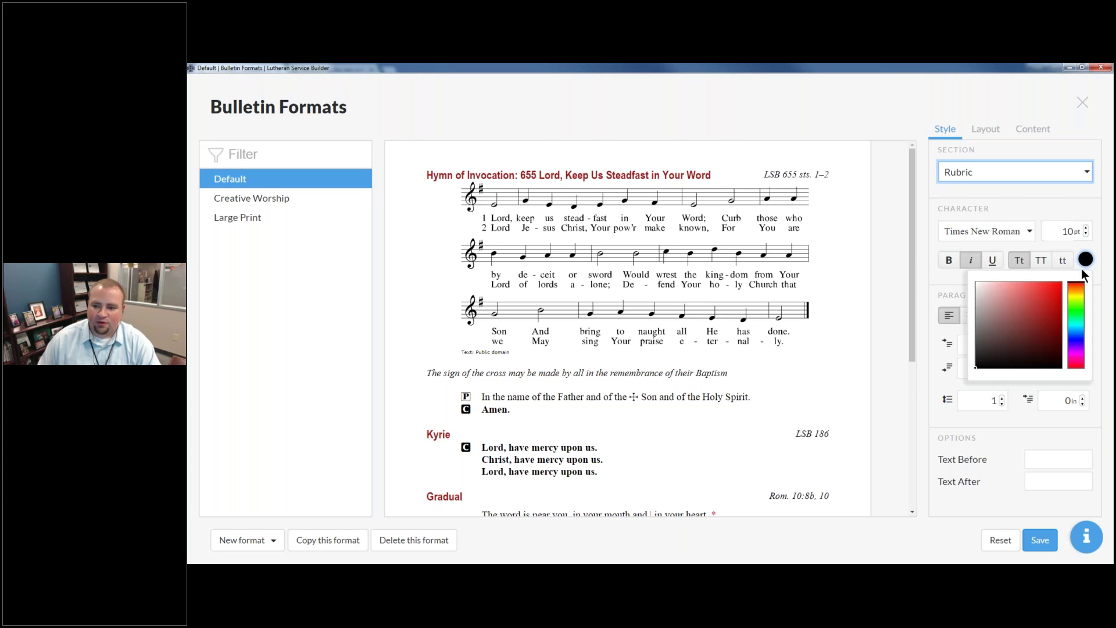
pyautogui.click(1060, 282)
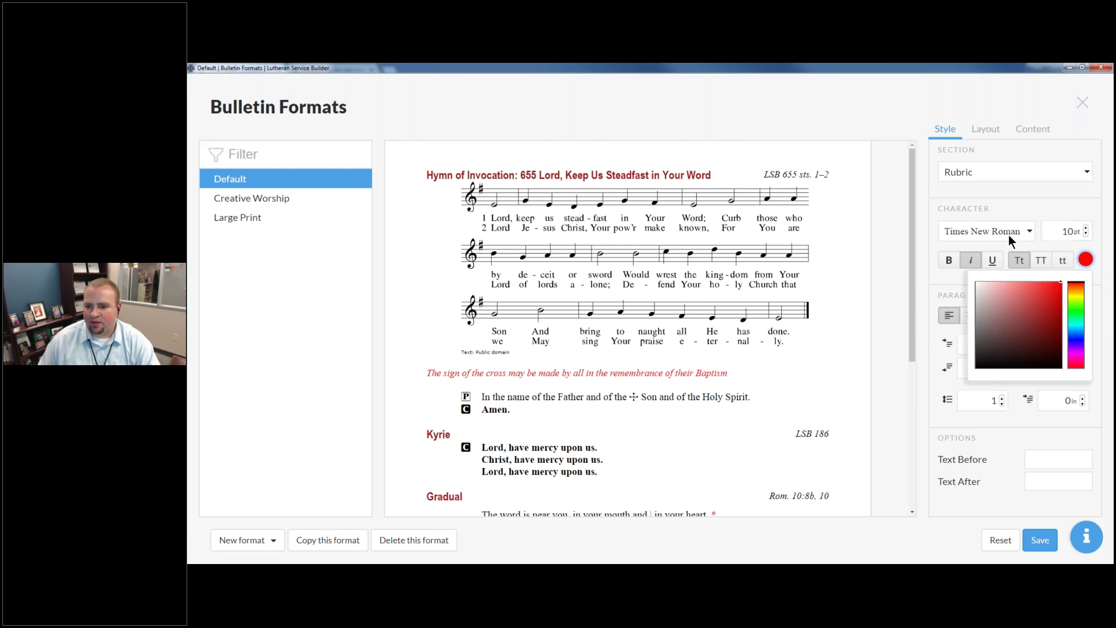
pyautogui.click(1030, 236)
pyautogui.click(1030, 236)
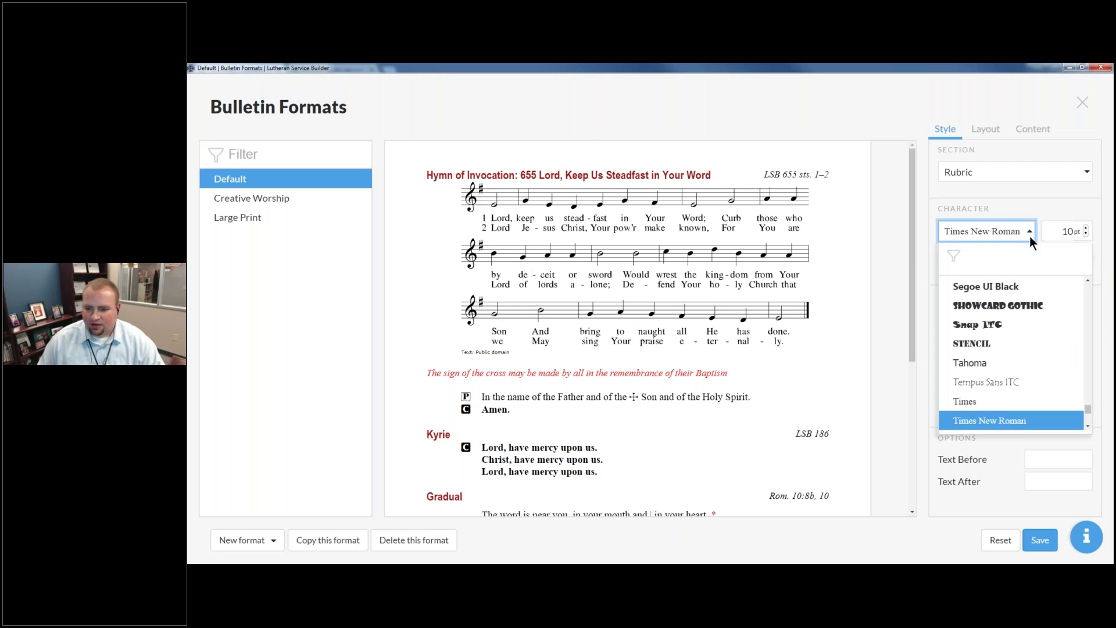
pyautogui.scroll(10, 1028, 297)
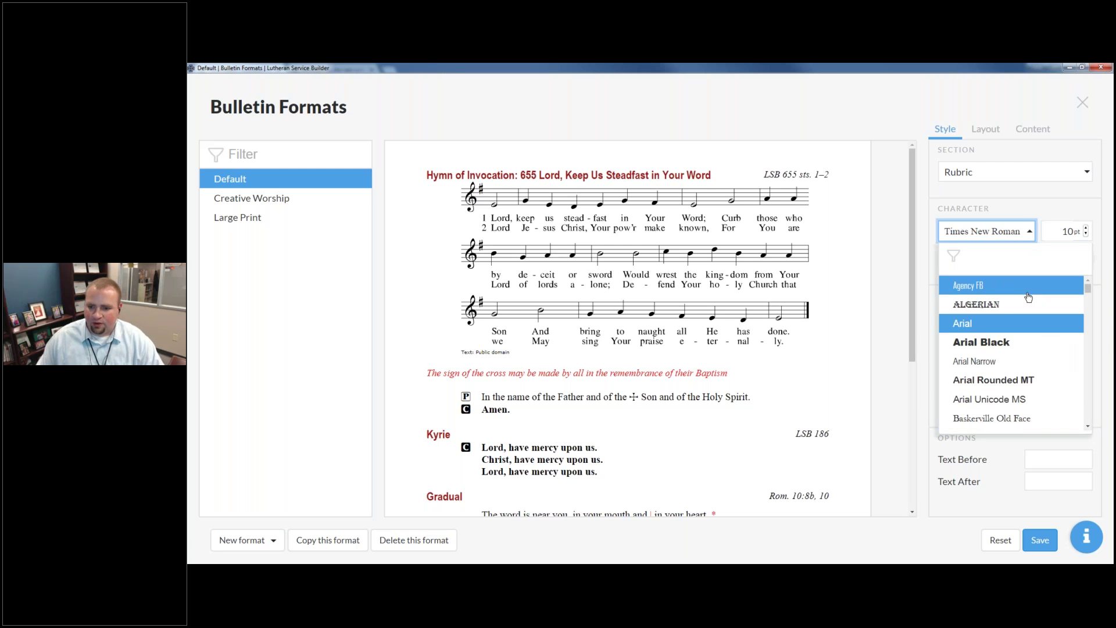
pyautogui.click(1018, 361)
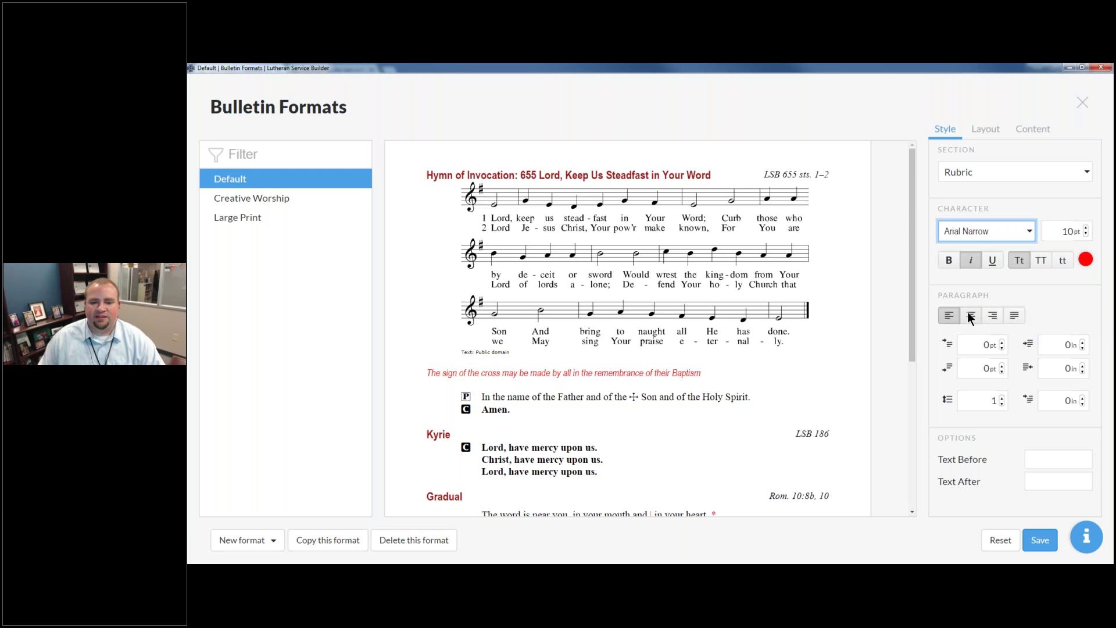
# Try right and left alignment for the rubric text, and settle on centred.
pyautogui.click(992, 313)
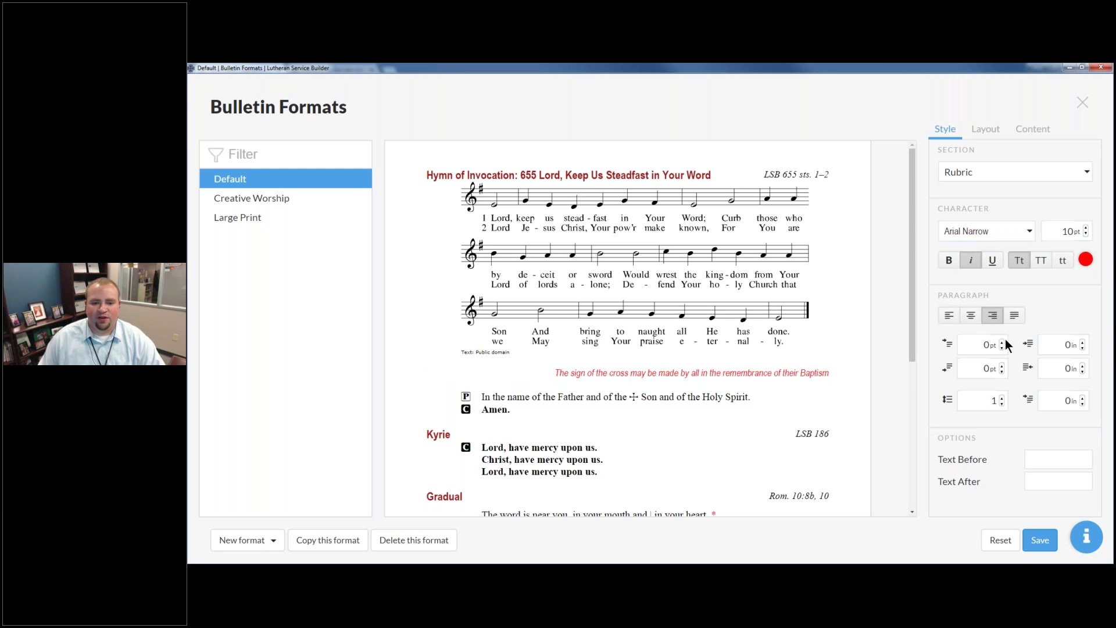
pyautogui.click(956, 313)
pyautogui.click(968, 314)
# Set the body text to Arial at 11.5 pt.
pyautogui.click(1045, 173)
pyautogui.click(1011, 194)
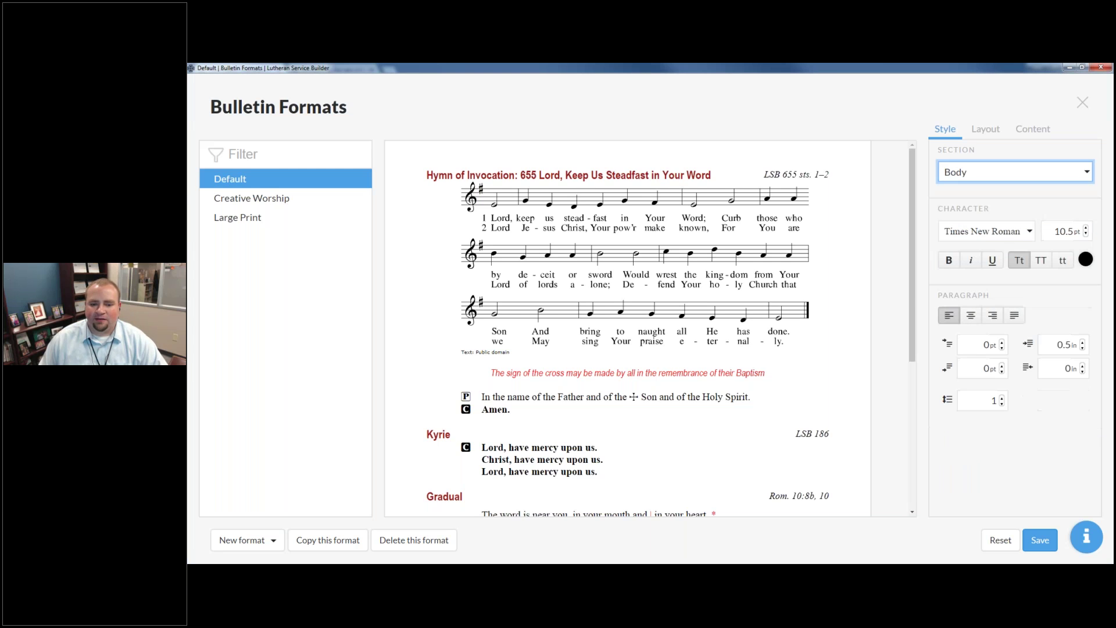
pyautogui.click(1009, 232)
pyautogui.write('ar')
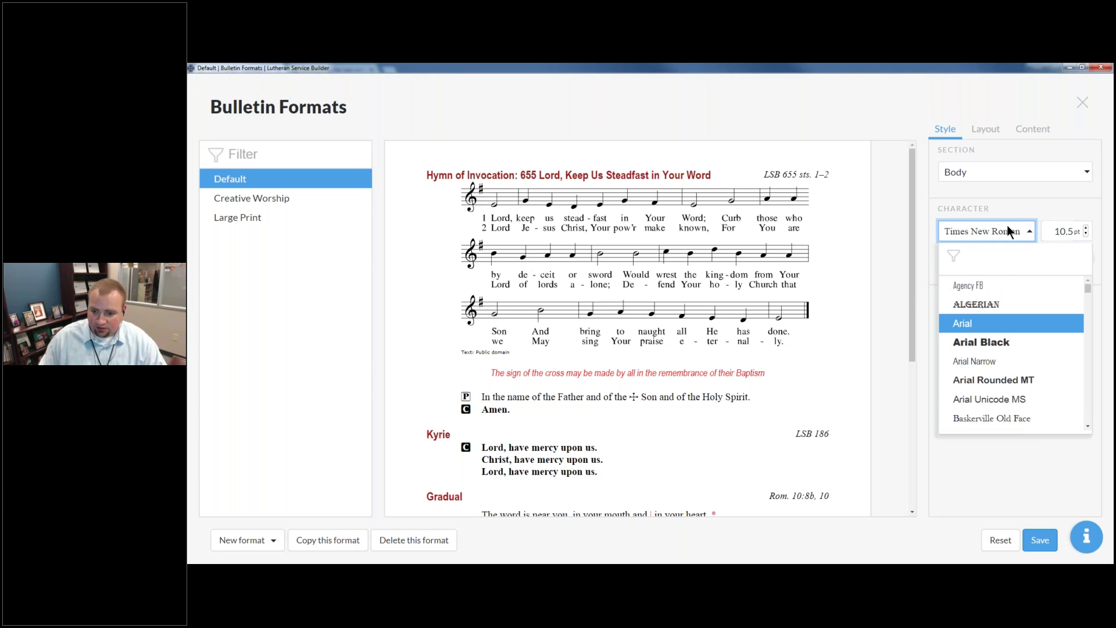
pyautogui.click(1010, 329)
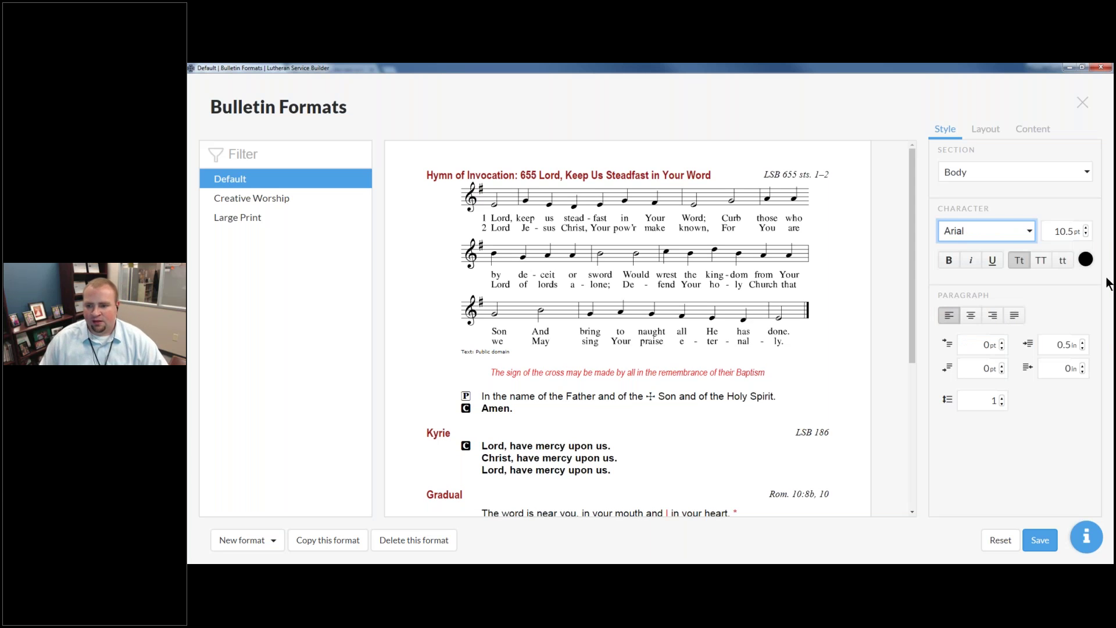
pyautogui.click(1084, 228)
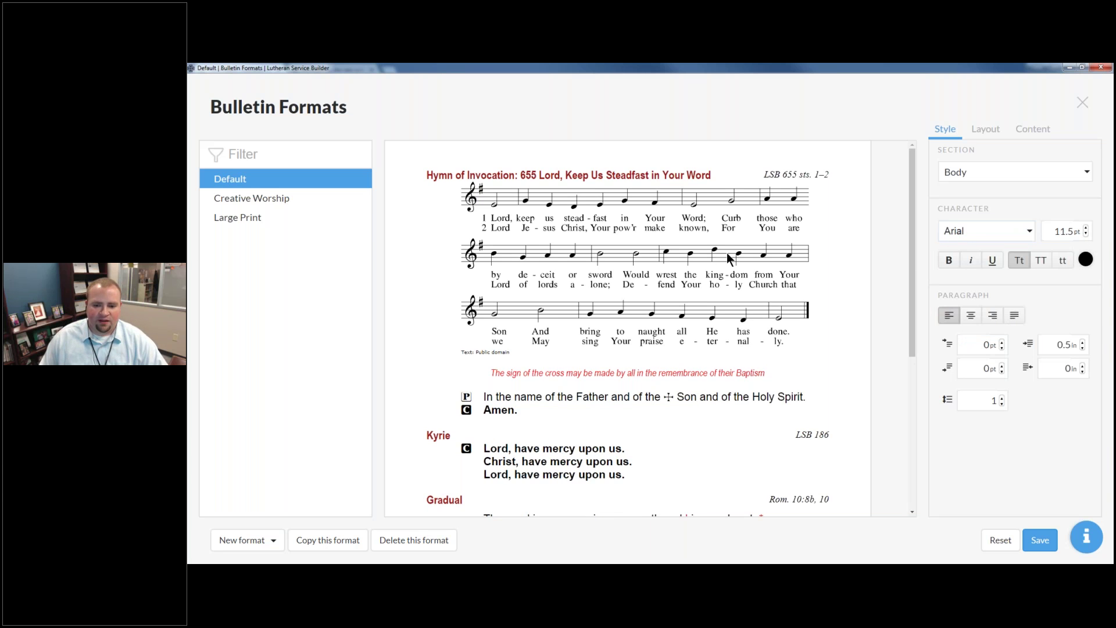
# Reduce the body text's left indent to 0 in.
pyautogui.scroll(-1, 727, 253)
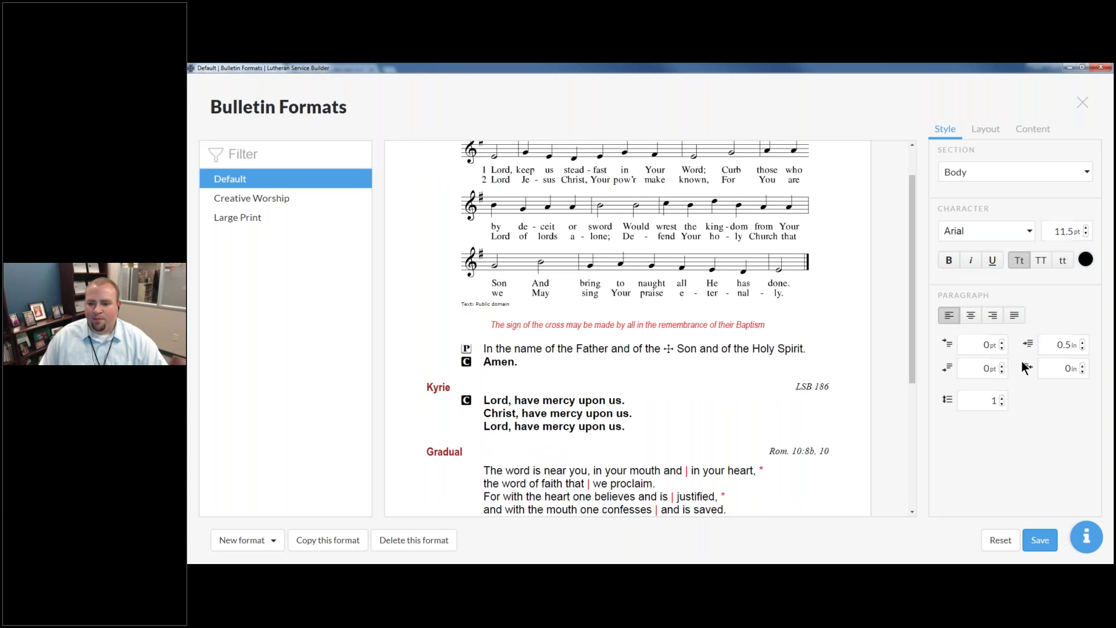
pyautogui.click(1082, 348)
pyautogui.click(1082, 347)
pyautogui.click(1082, 347)
pyautogui.click(1082, 347)
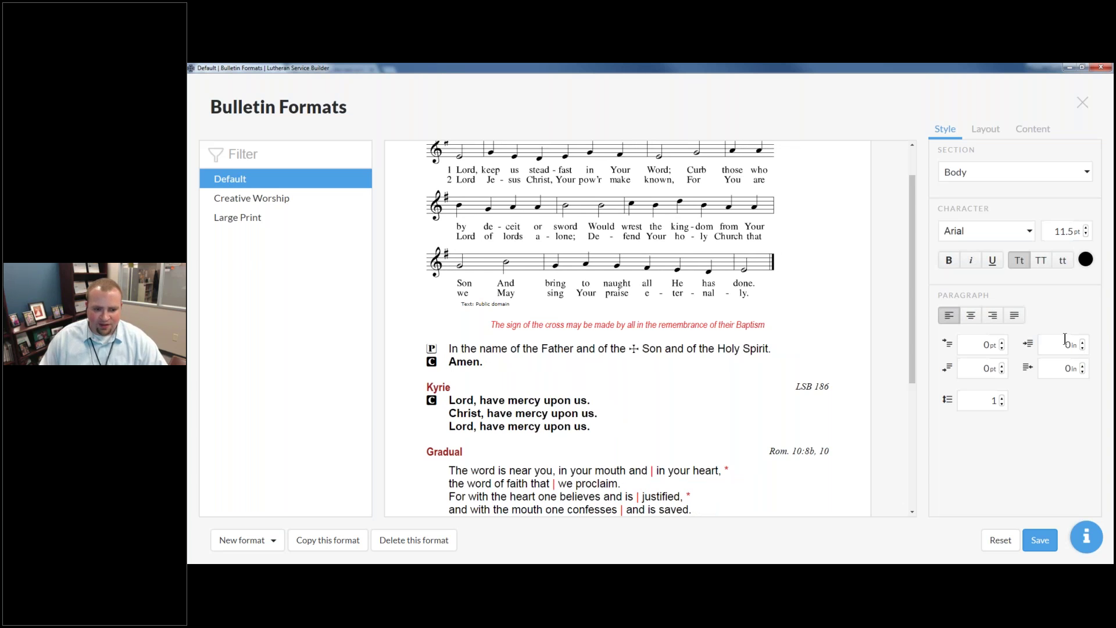
pyautogui.scroll(1, 446, 371)
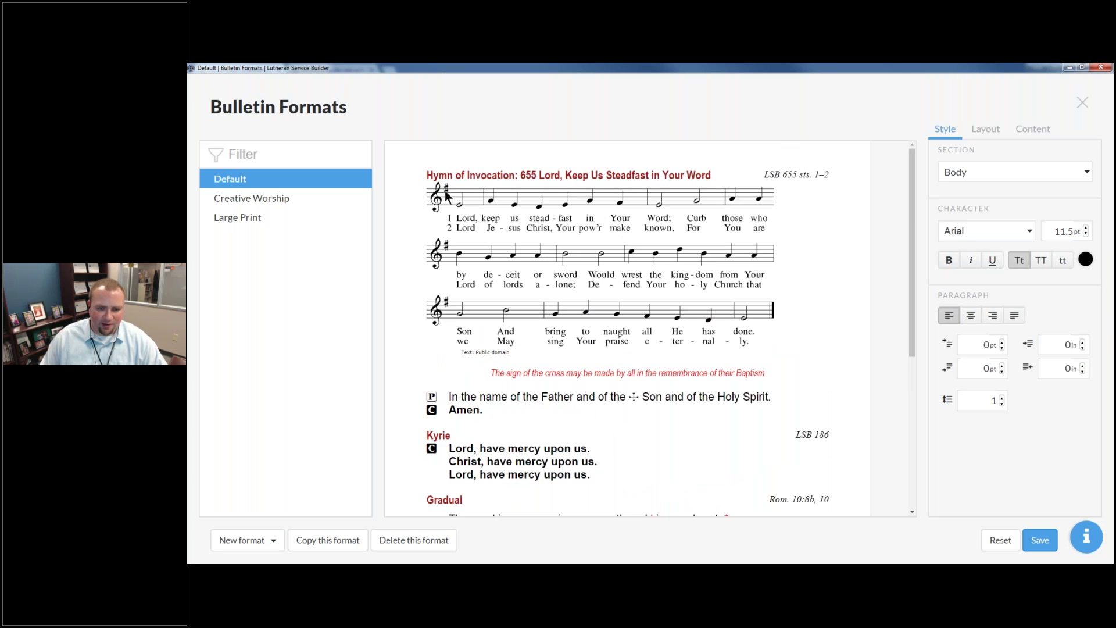
# Set the space after captions to 12 pt and review the spacing through the Holy Gospel in the preview.
pyautogui.click(973, 176)
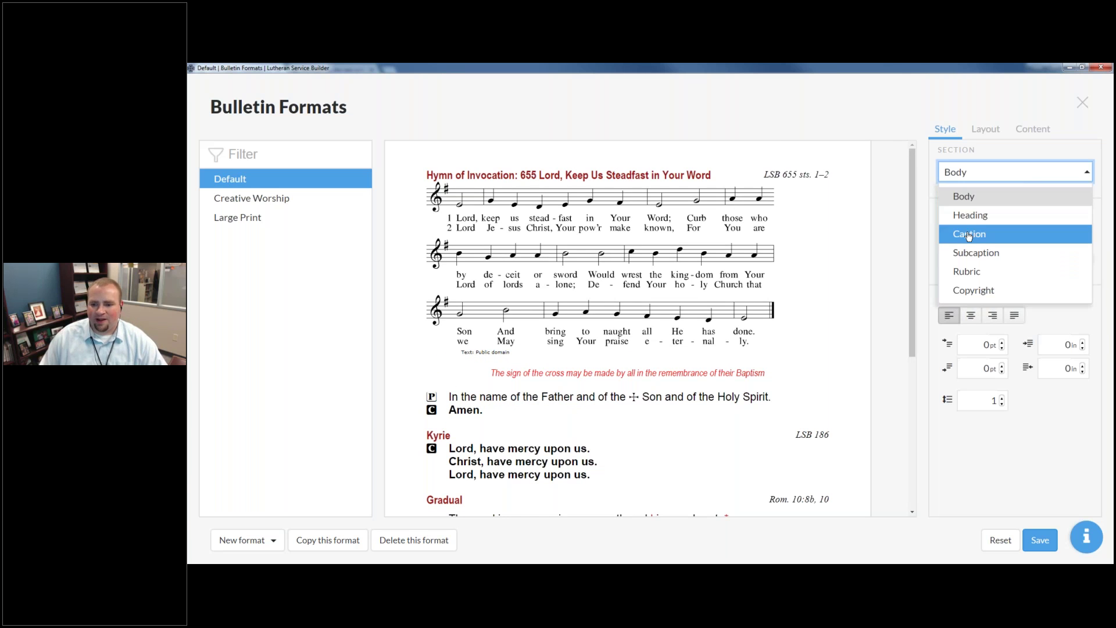
pyautogui.click(966, 231)
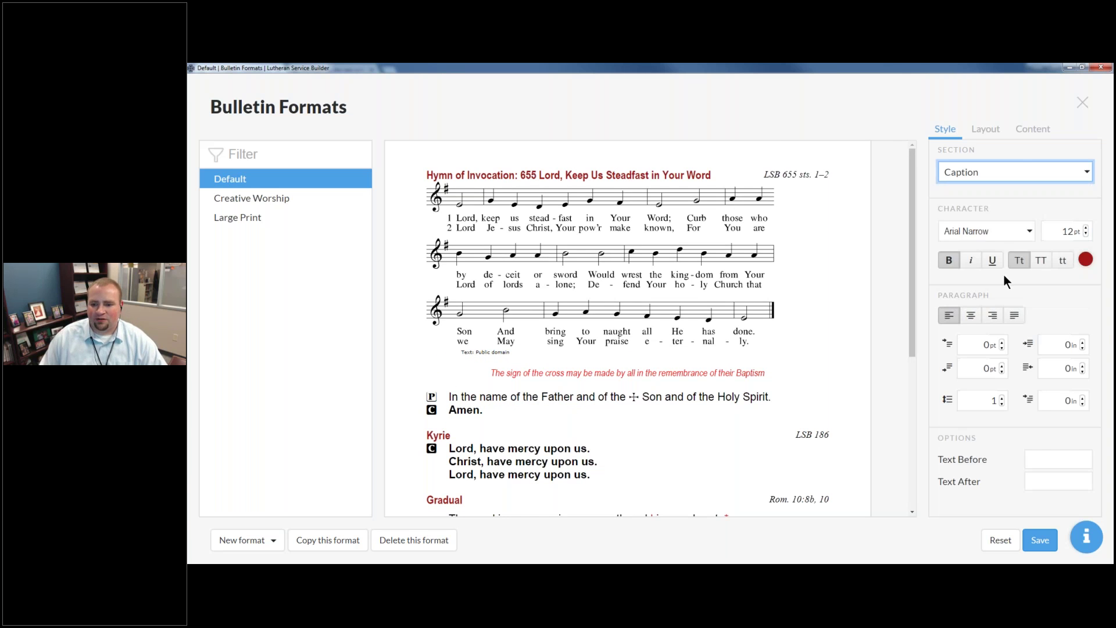
pyautogui.click(1001, 366)
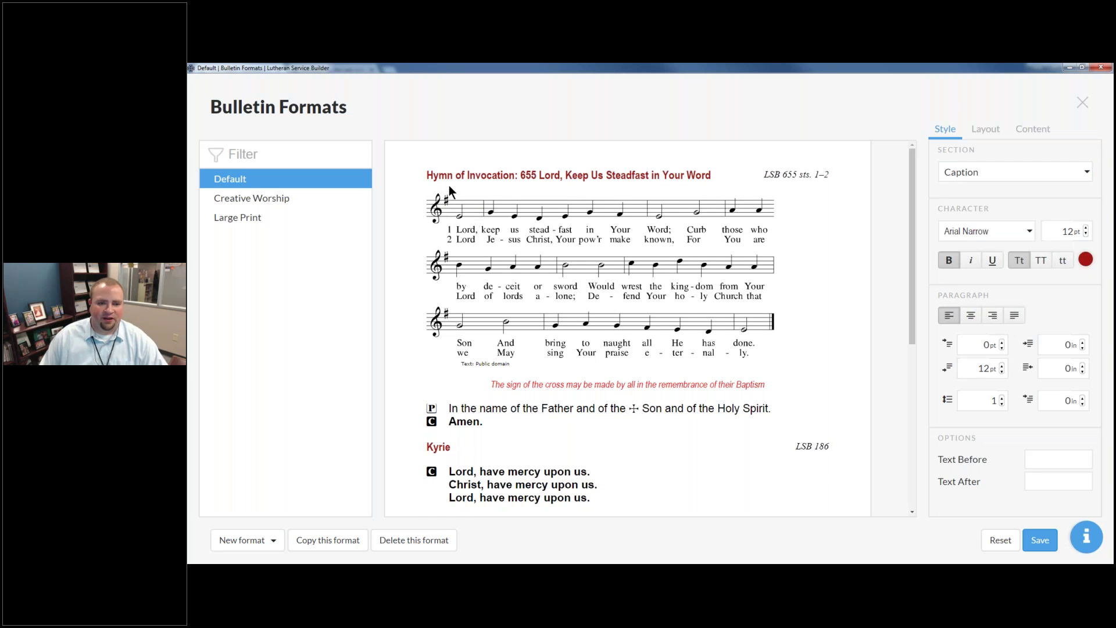
pyautogui.scroll(-4, 454, 292)
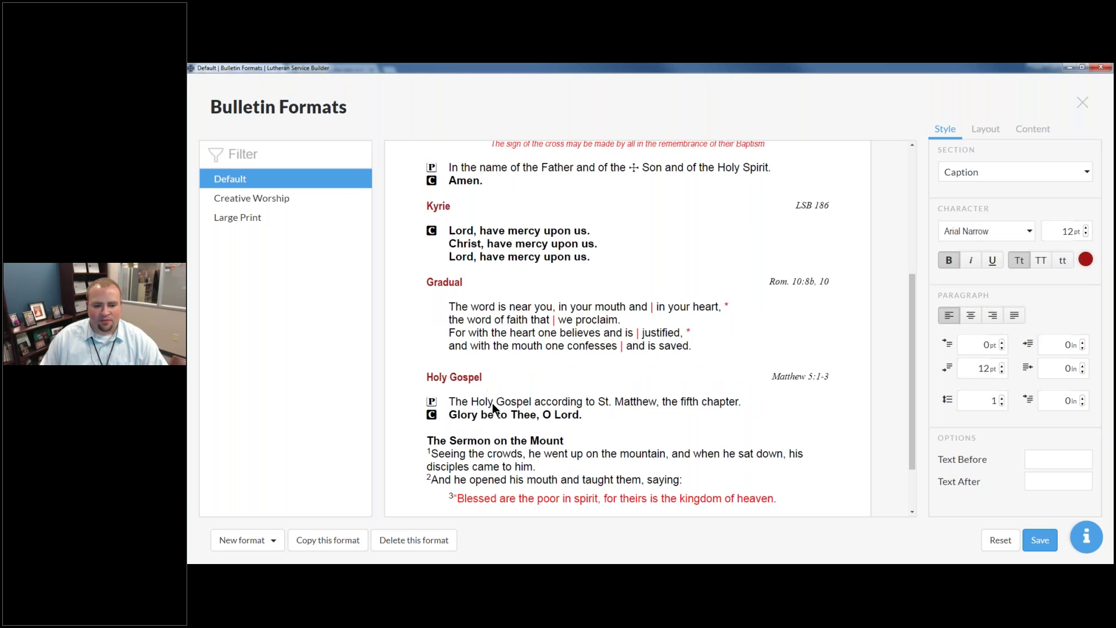
pyautogui.scroll(-1, 493, 409)
pyautogui.scroll(-1, 493, 409)
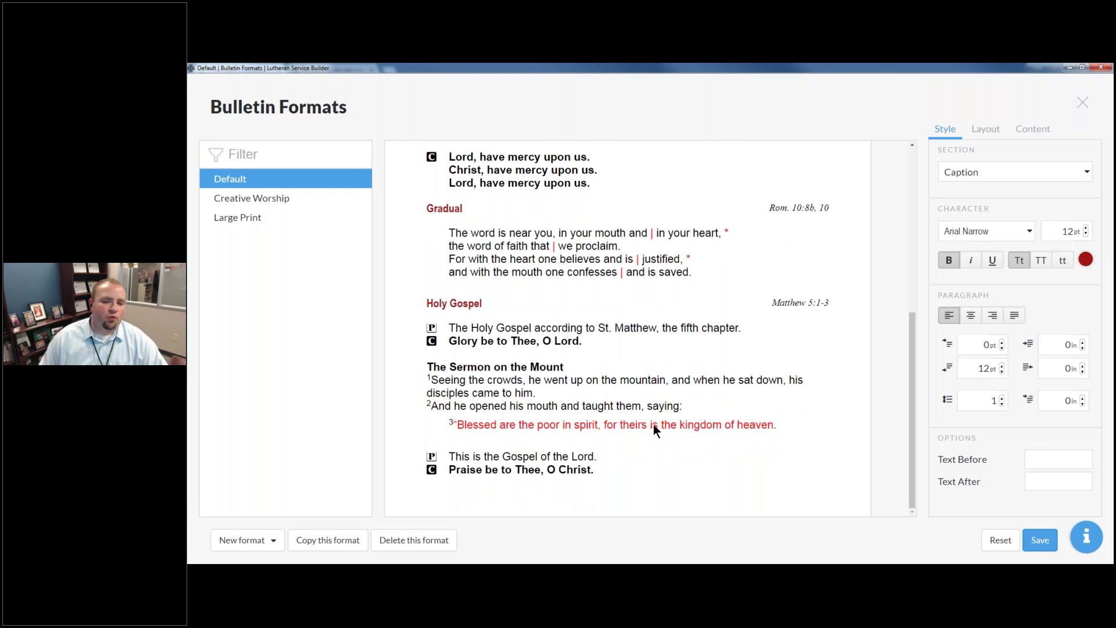
# Save the Default format's changes and create a new format based on Default named "Old Default (Out of the Box)".
pyautogui.scroll(6, 616, 442)
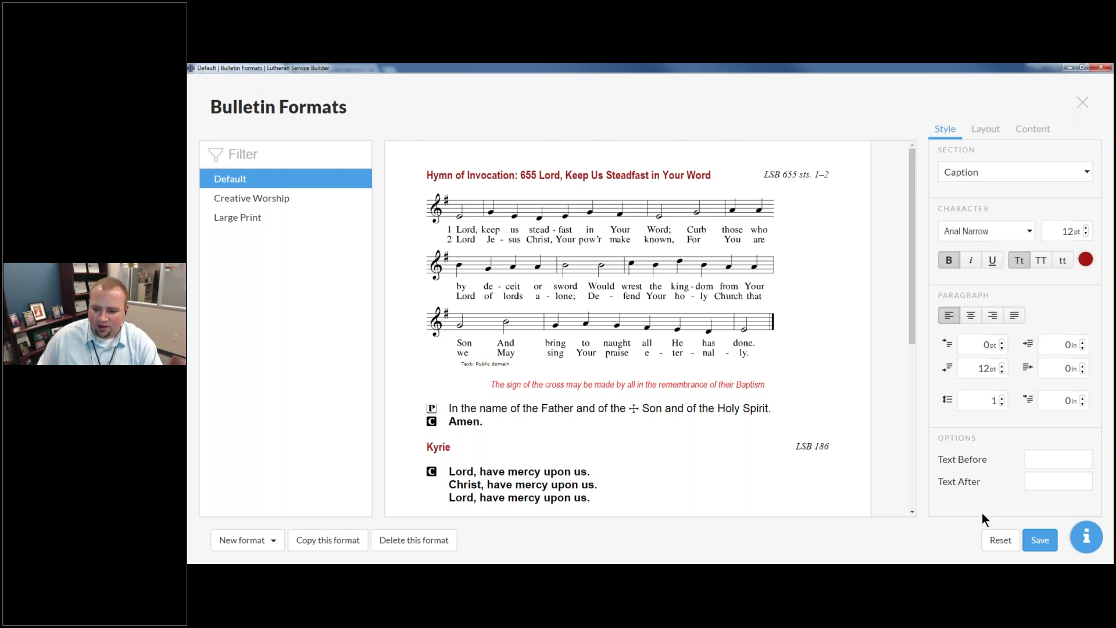
pyautogui.click(1026, 537)
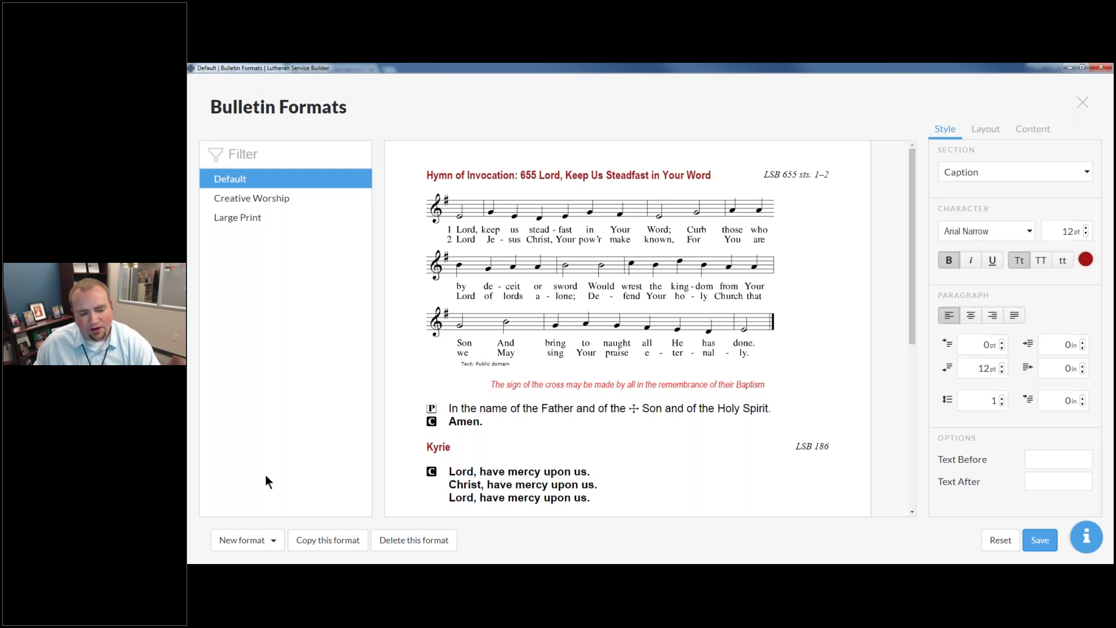
pyautogui.click(255, 540)
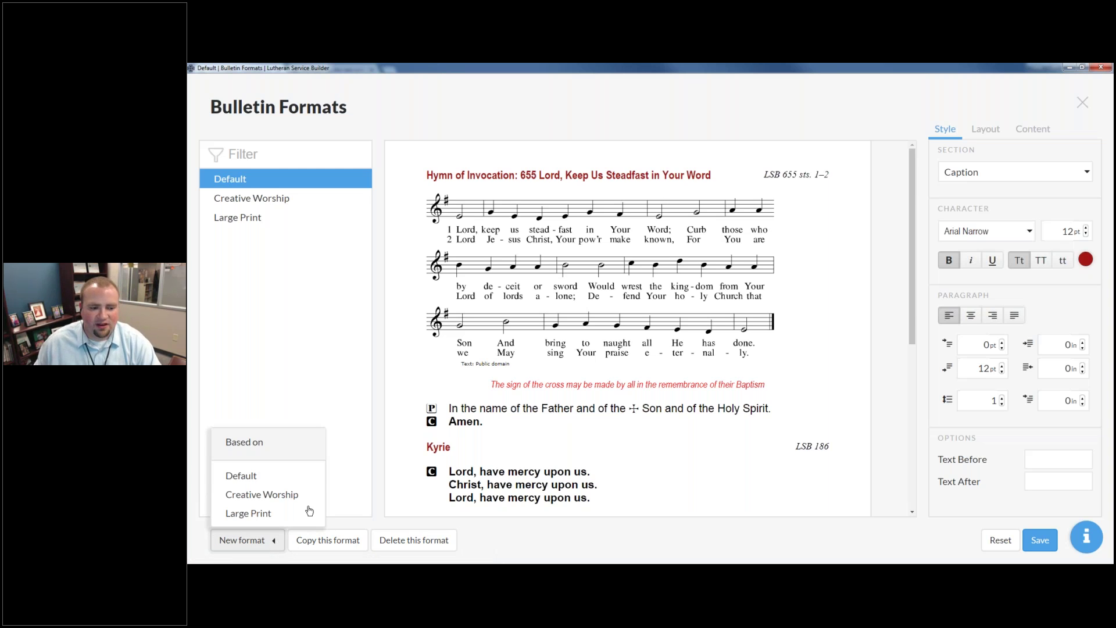
pyautogui.click(299, 478)
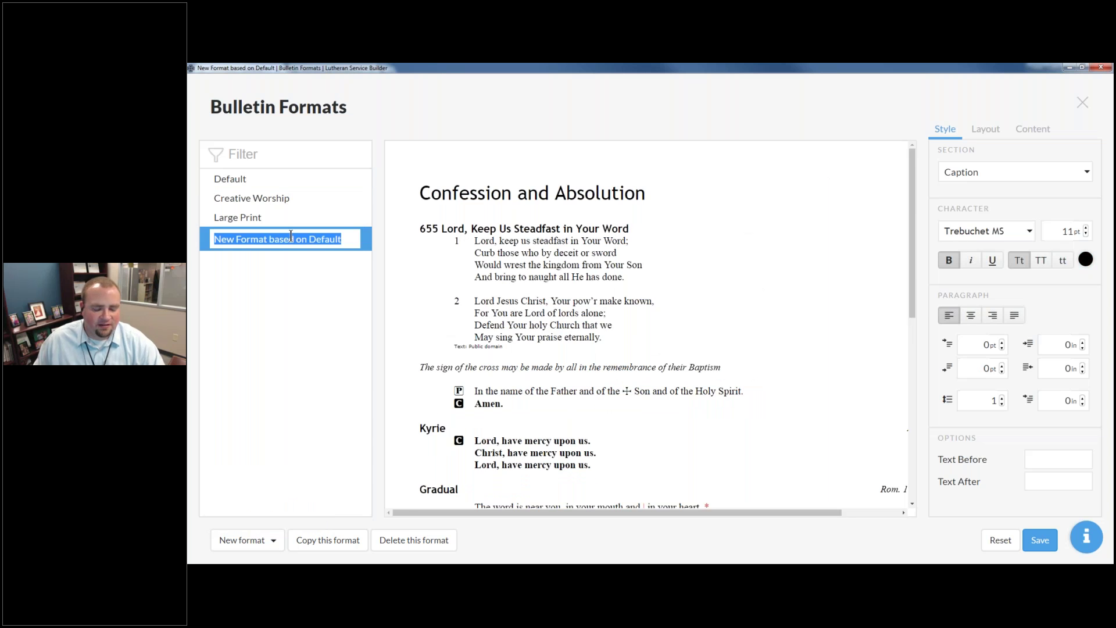
pyautogui.write('Old Default (Old')
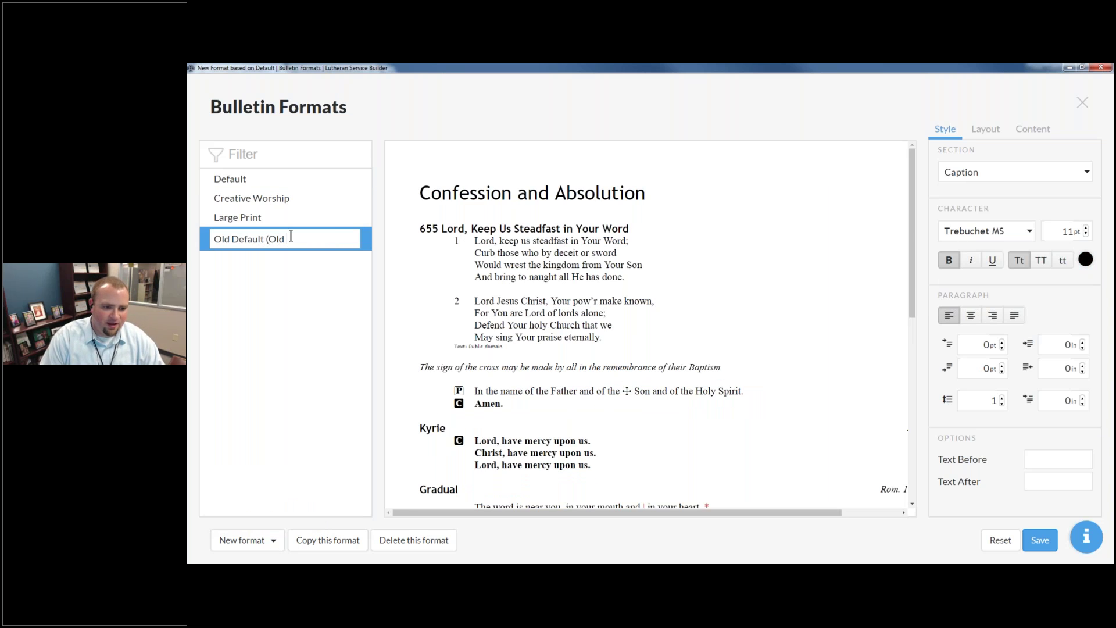
pyautogui.press('BackSpace')
pyautogui.press('BackSpace')
pyautogui.write('ut of the Box)')
pyautogui.press('Return')
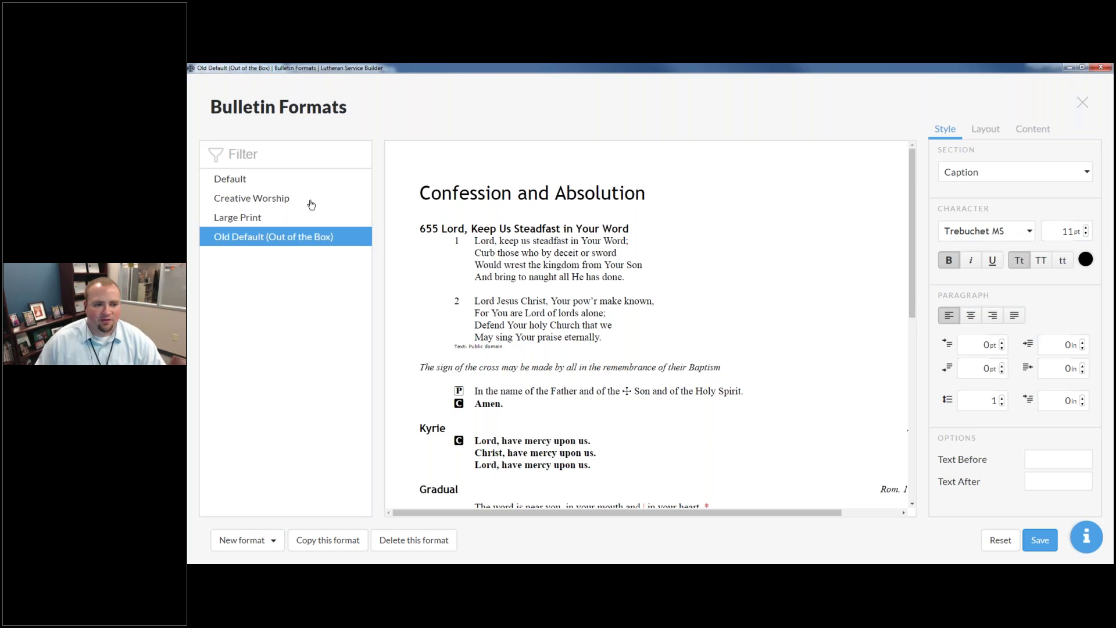
# Compare the previews of the Default, Creative Worship, Large Print and Old Default formats, and close the Bulletin Formats window.
pyautogui.click(330, 180)
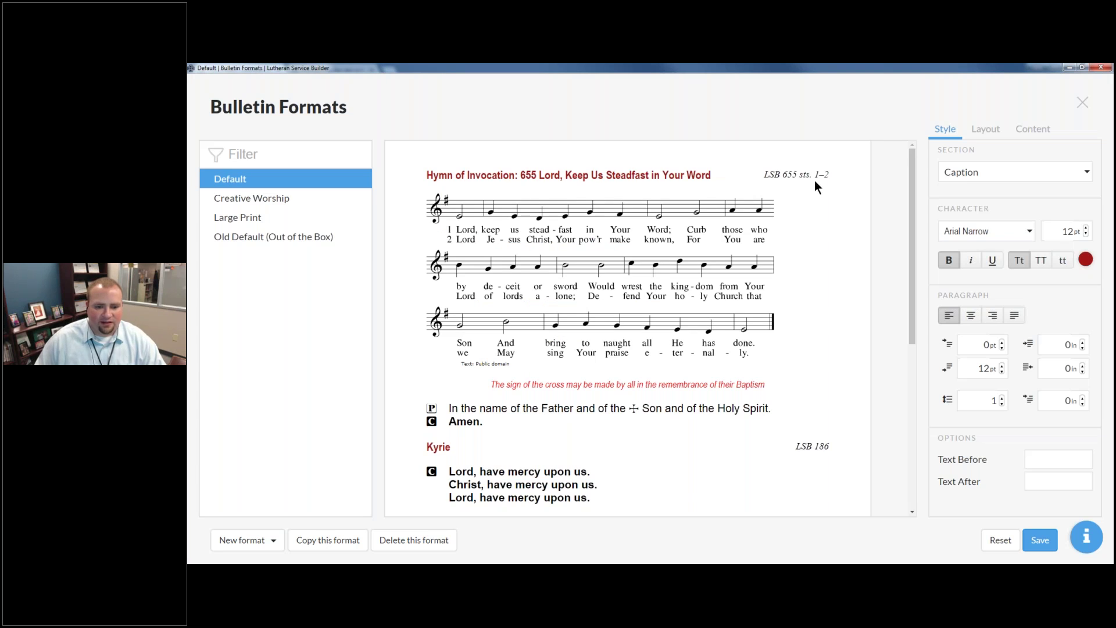
pyautogui.click(304, 209)
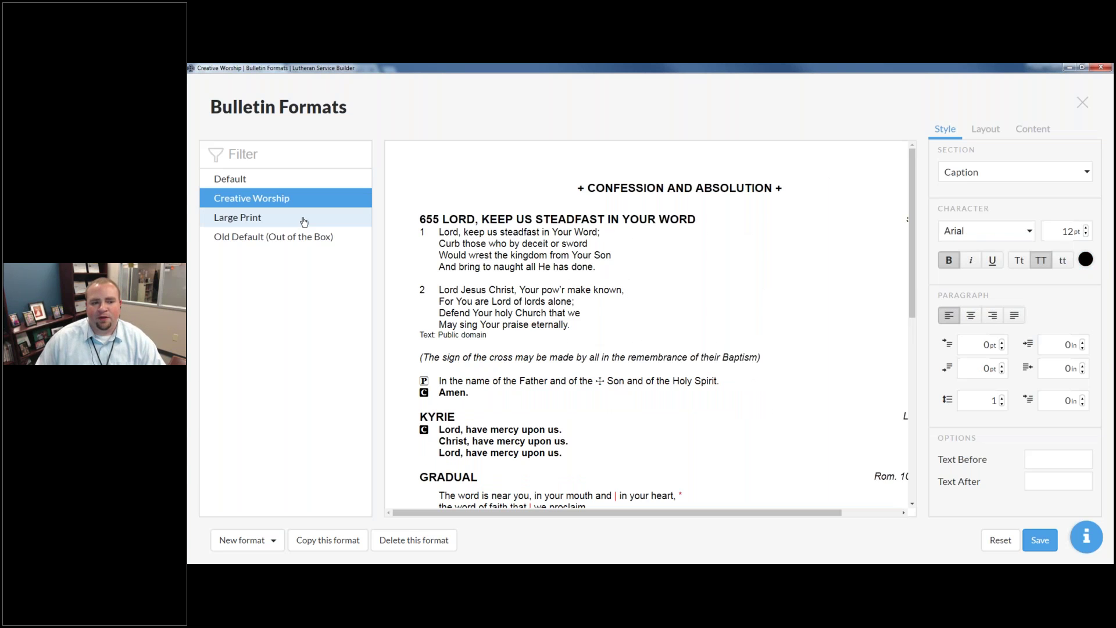
pyautogui.click(303, 220)
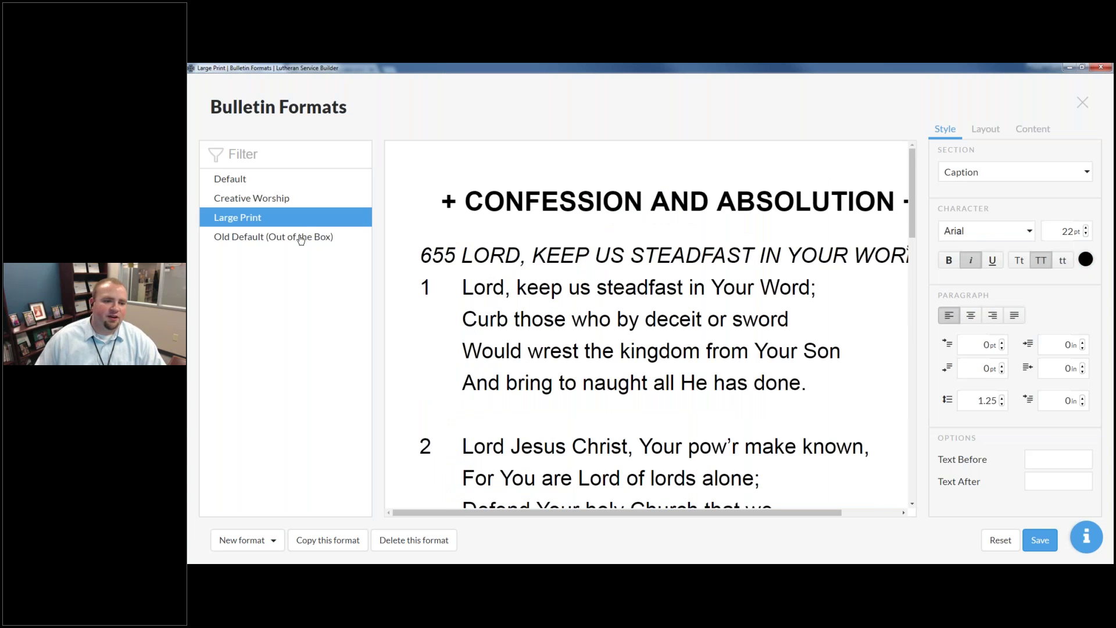
pyautogui.click(304, 237)
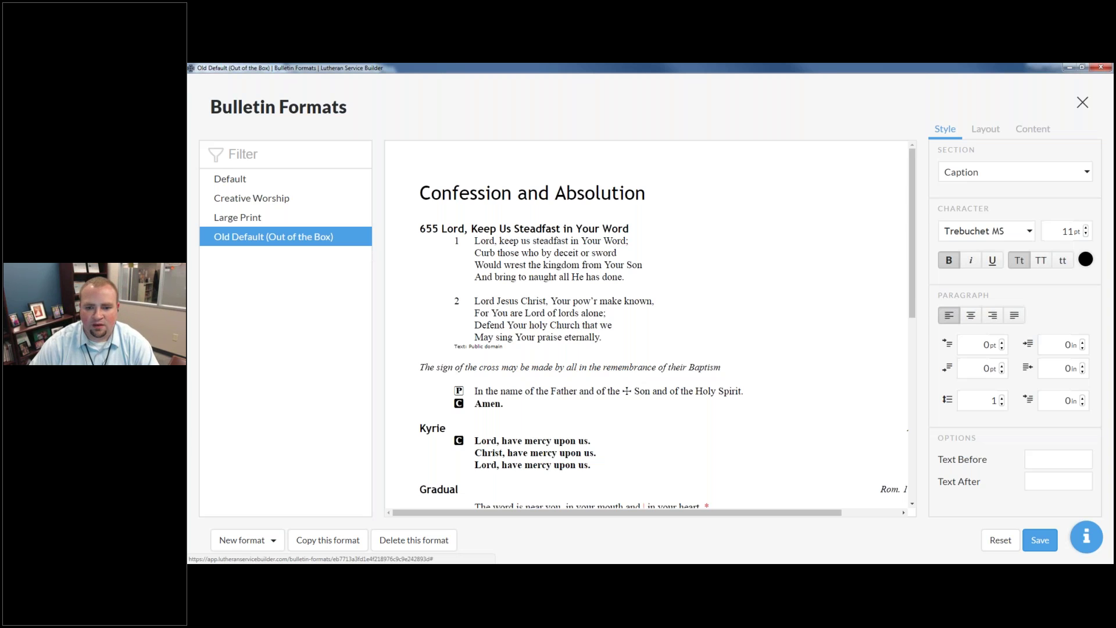
pyautogui.click(1082, 103)
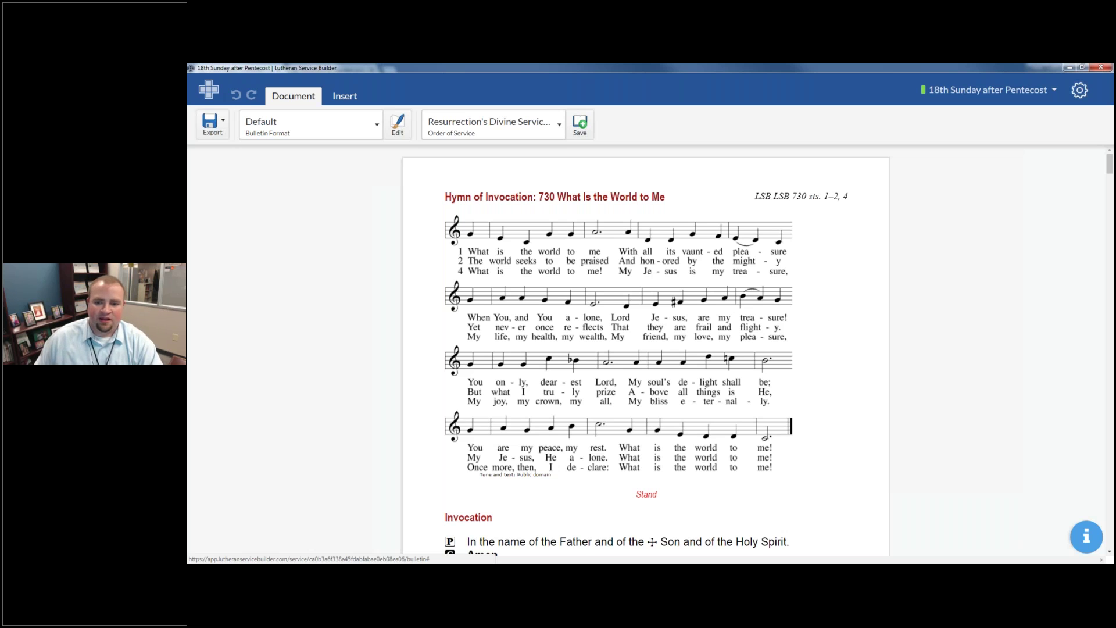
# Remove the duplicate "LSB" from the Hymn of Invocation's subcaption, keeping the #pg# #sts# placeholders.
pyautogui.scroll(-5, 758, 232)
pyautogui.scroll(-4, 758, 232)
pyautogui.scroll(4, 768, 228)
pyautogui.scroll(5, 767, 227)
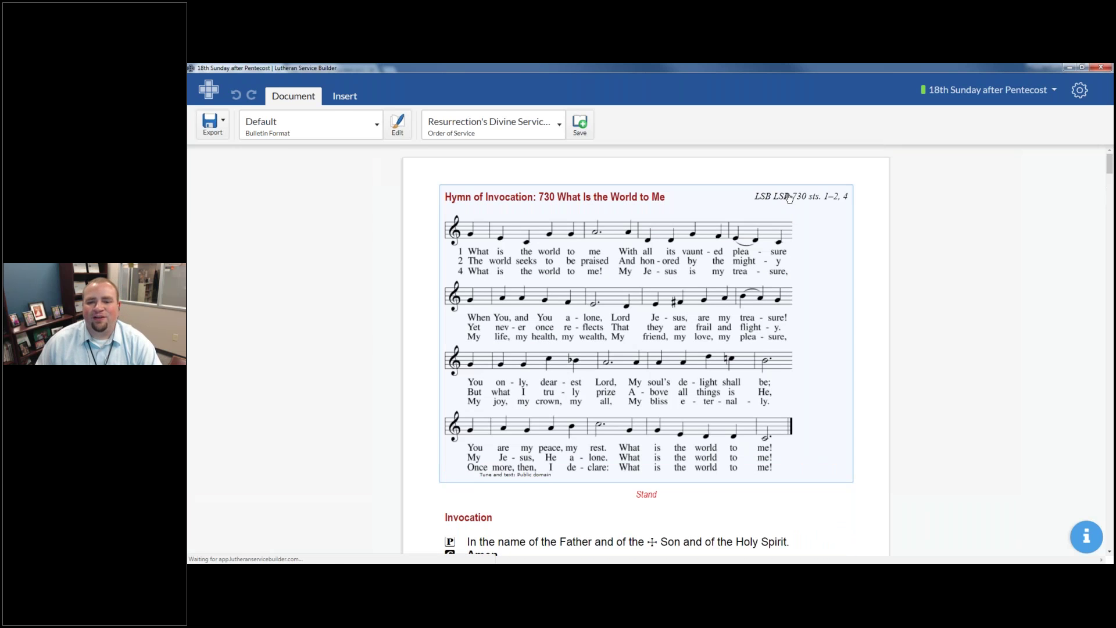
pyautogui.click(788, 197)
pyautogui.click(675, 195)
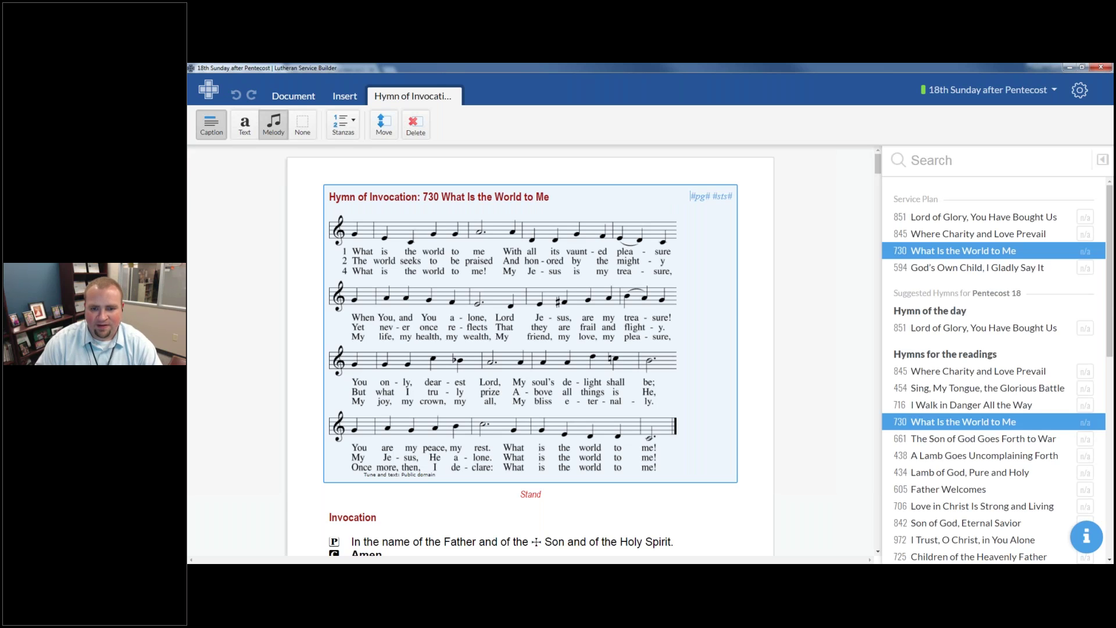
pyautogui.click(766, 242)
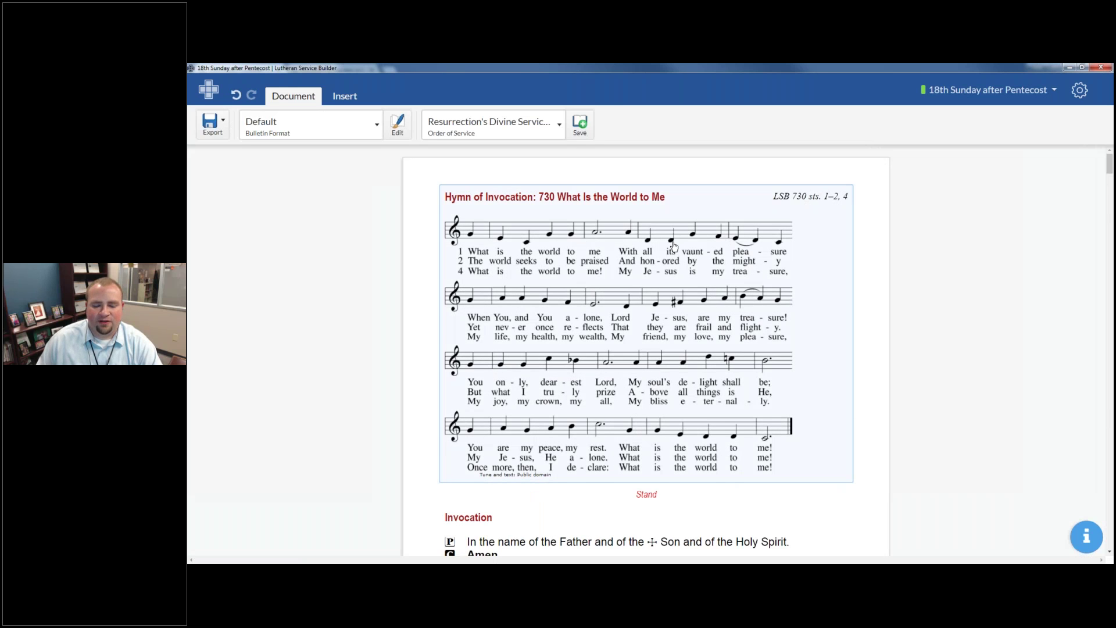
# Check the bulletin's layout through the Psalm and export the bulletin as a .docx (Microsoft Word) file.
pyautogui.scroll(-10, 673, 246)
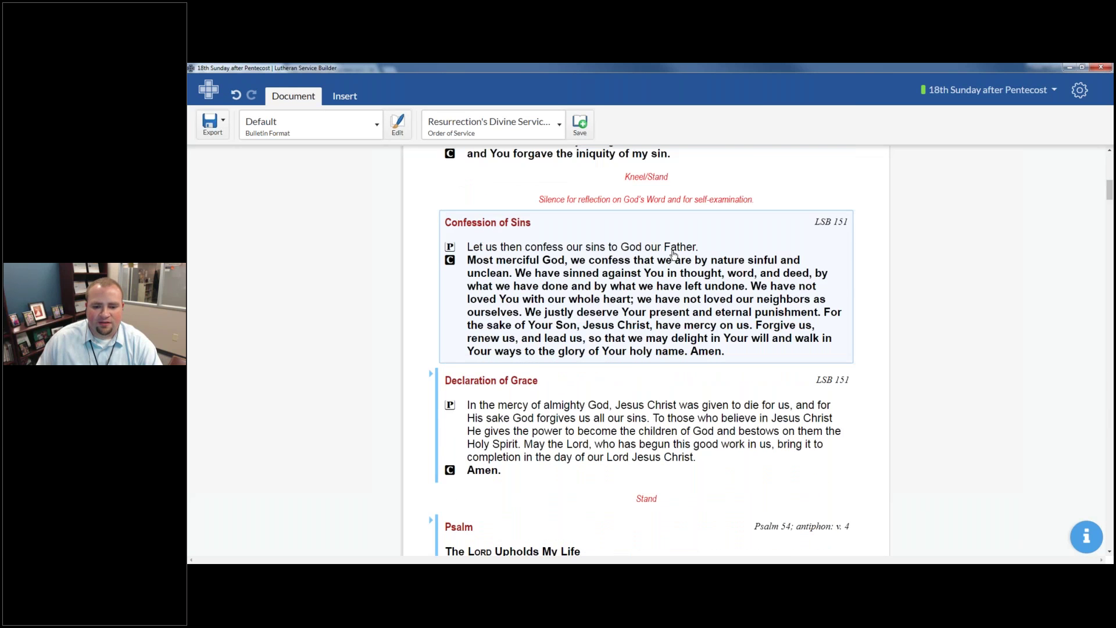
pyautogui.scroll(-10, 673, 263)
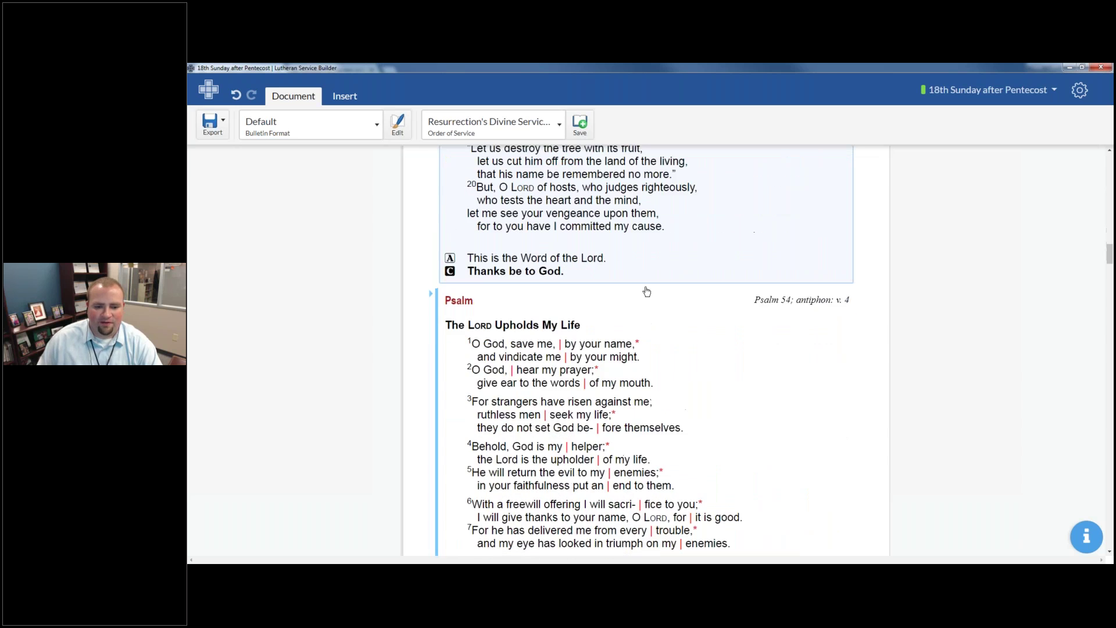
pyautogui.scroll(15, 669, 306)
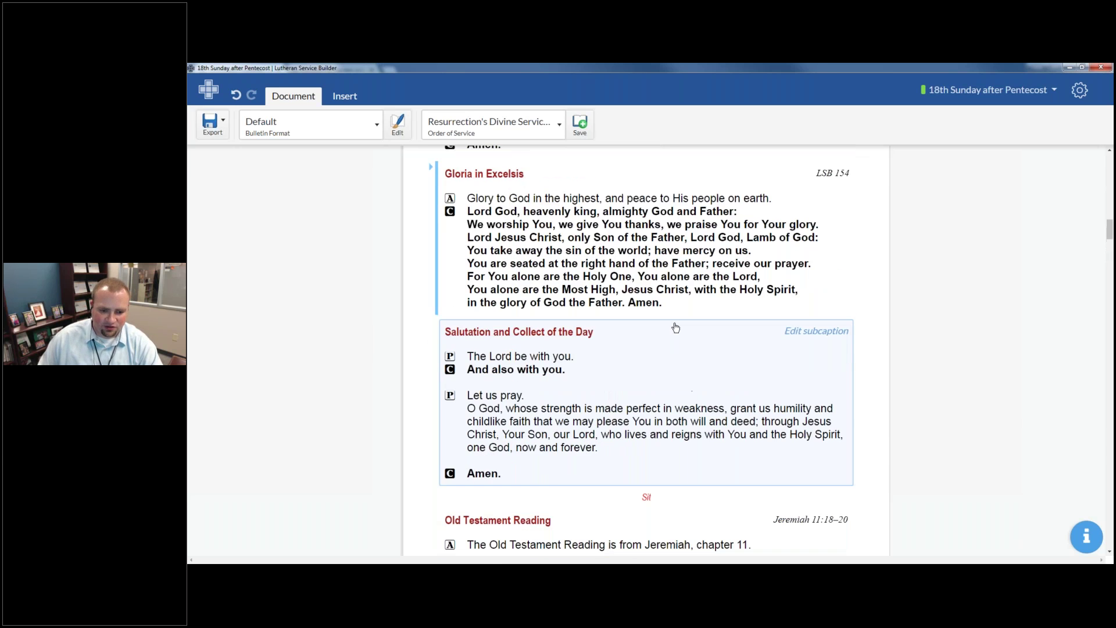
pyautogui.scroll(6, 651, 308)
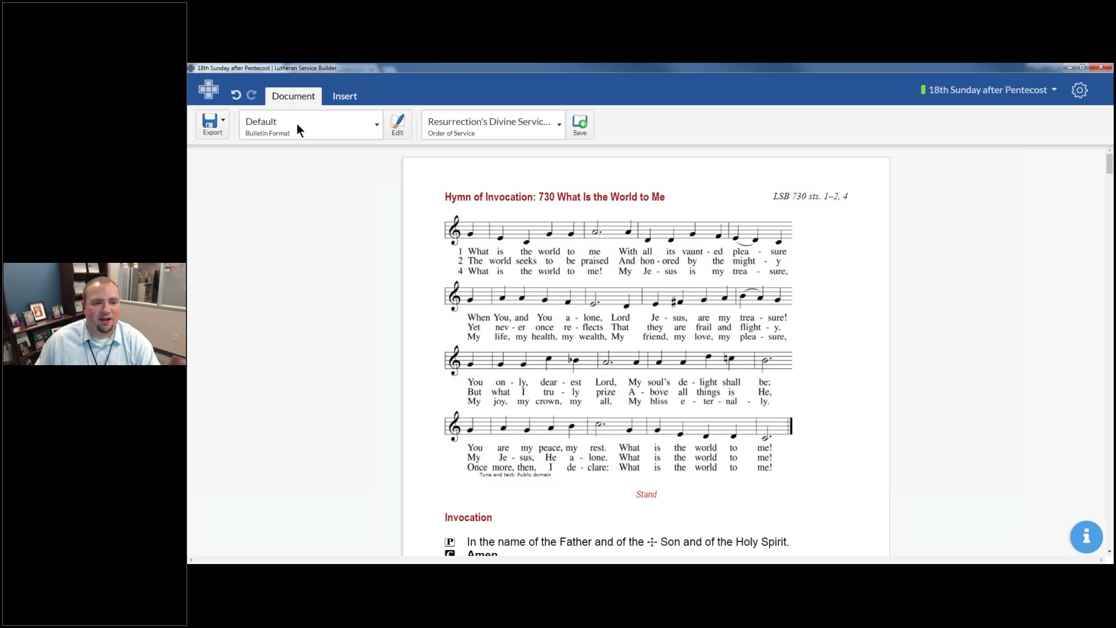
pyautogui.click(220, 124)
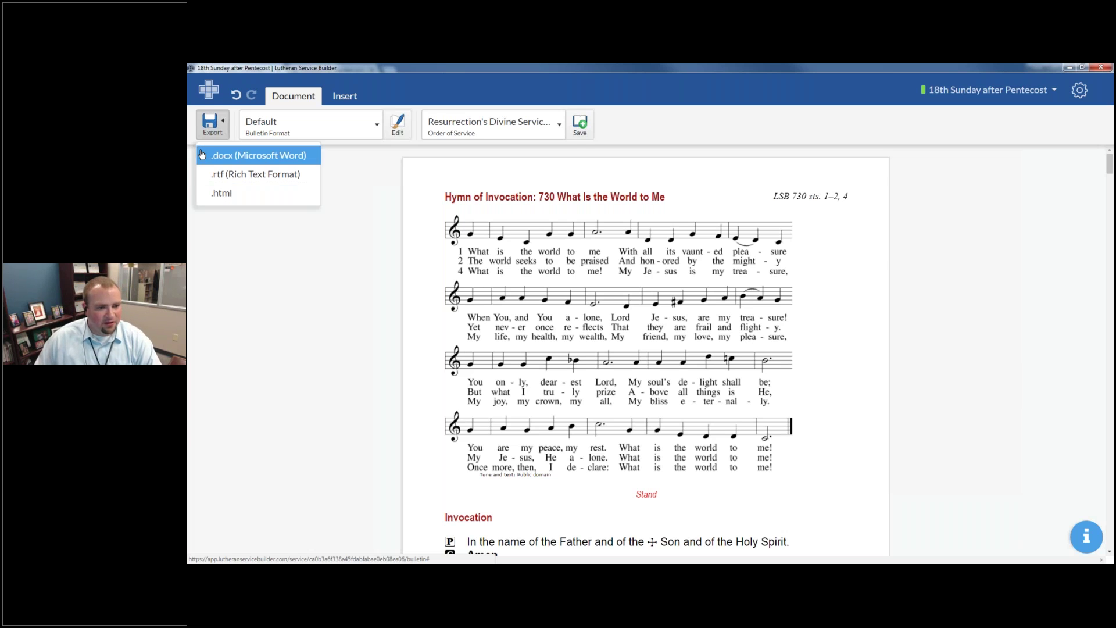
pyautogui.click(254, 158)
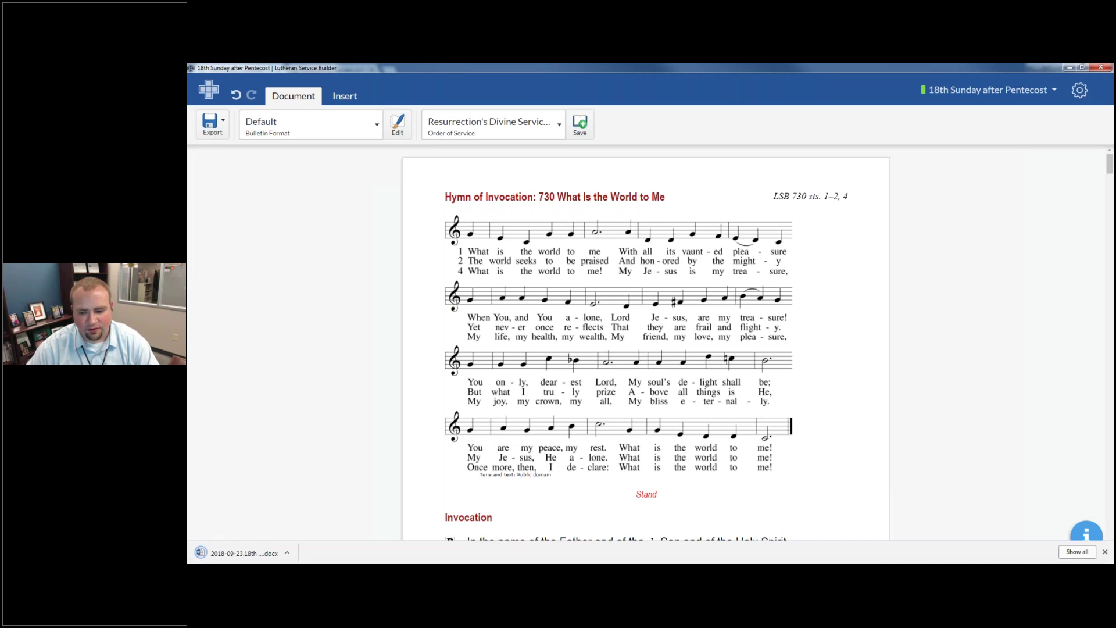
# Open the exported bulletin in Word with editing enabled, and maximize the document window.
pyautogui.click(245, 551)
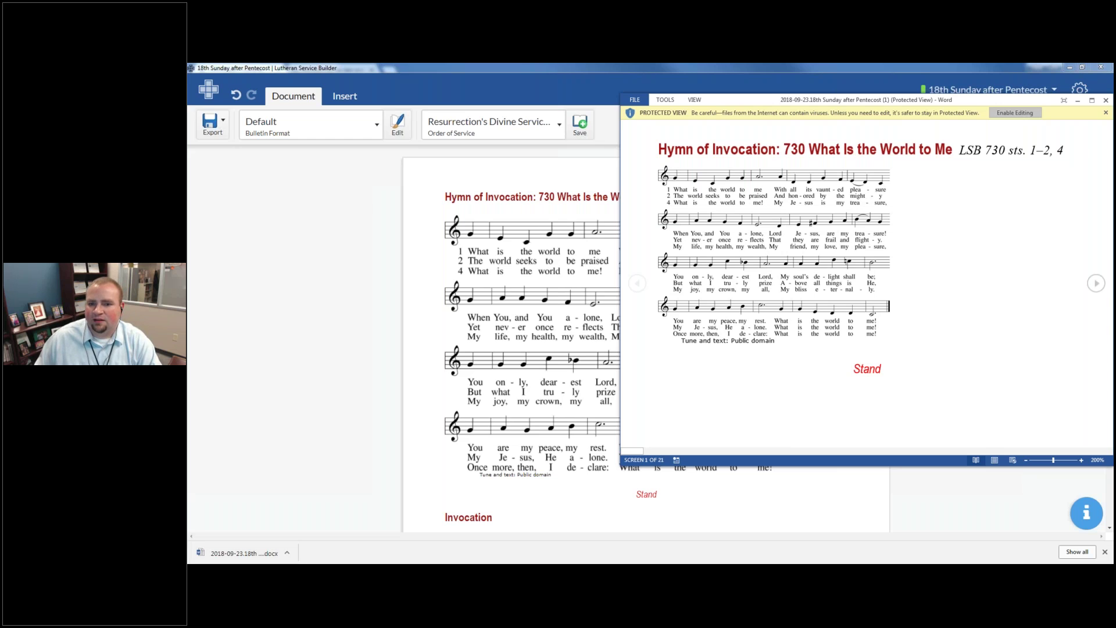
pyautogui.click(1013, 119)
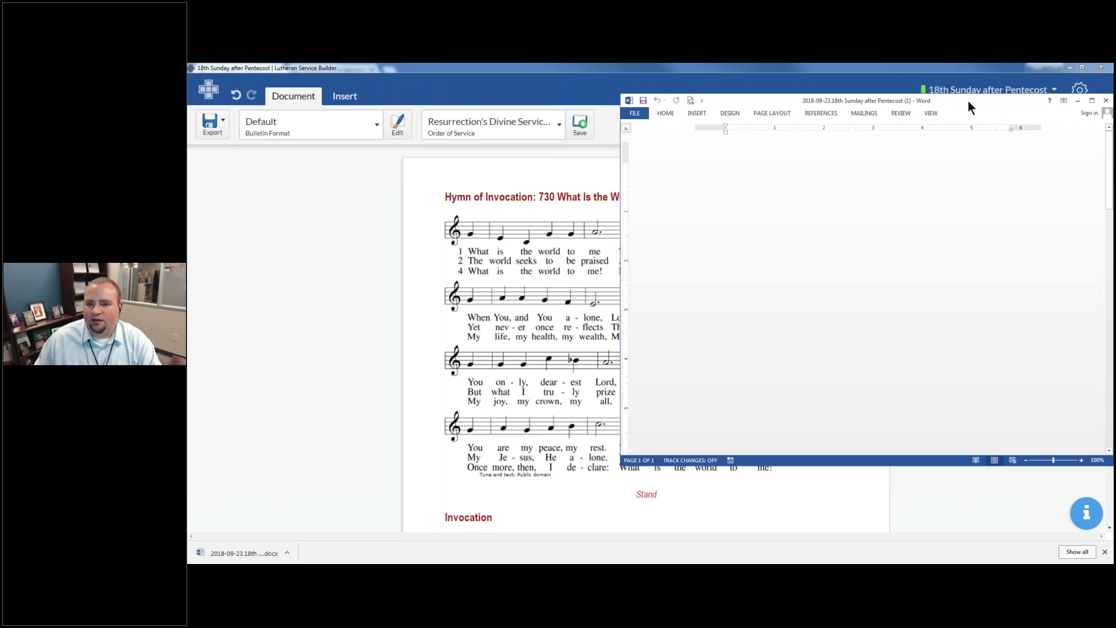
pyautogui.moveTo(798, 125); pyautogui.dragTo(713, 122)
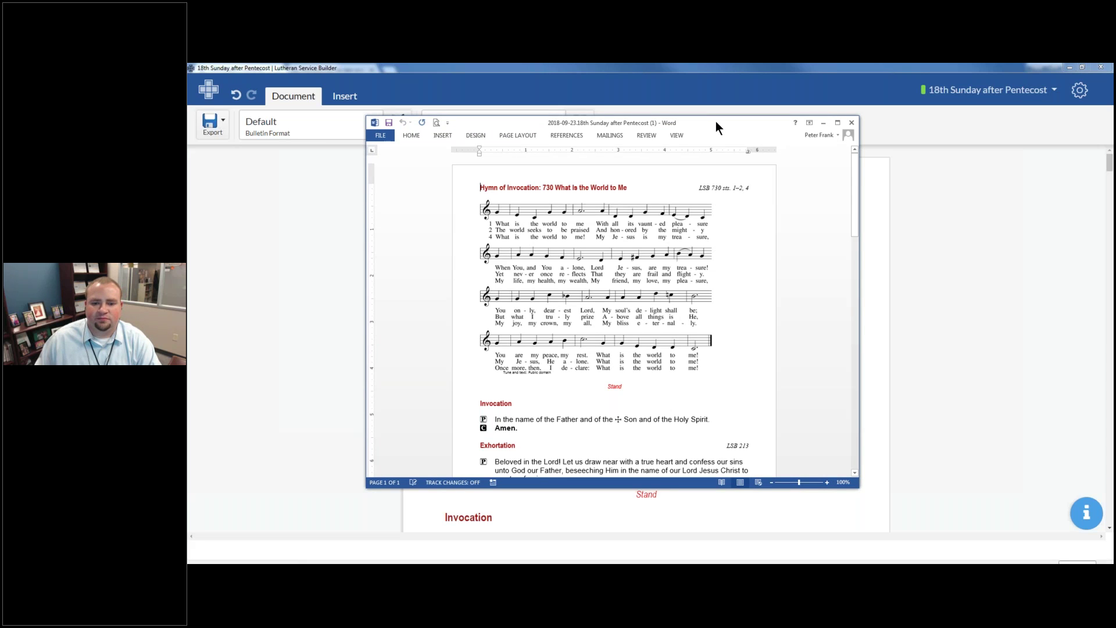
pyautogui.doubleClick(716, 121)
# Review the formatting and page breaks of the exported bulletin from the Invocation through the hymn after the Holy Gospel.
pyautogui.scroll(-10, 610, 266)
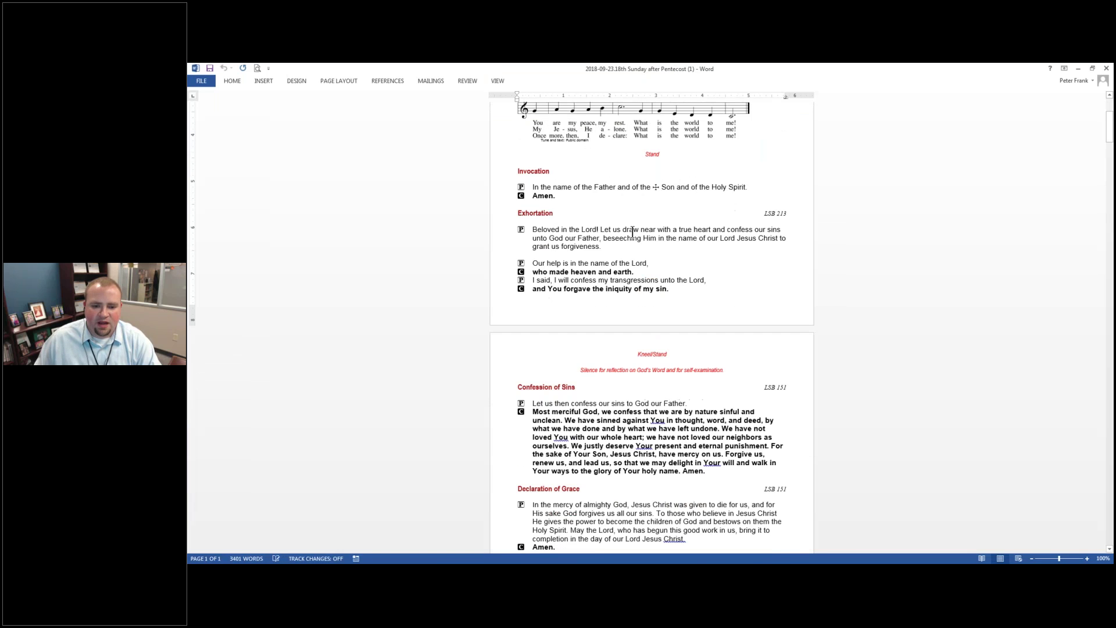
pyautogui.scroll(-5, 610, 266)
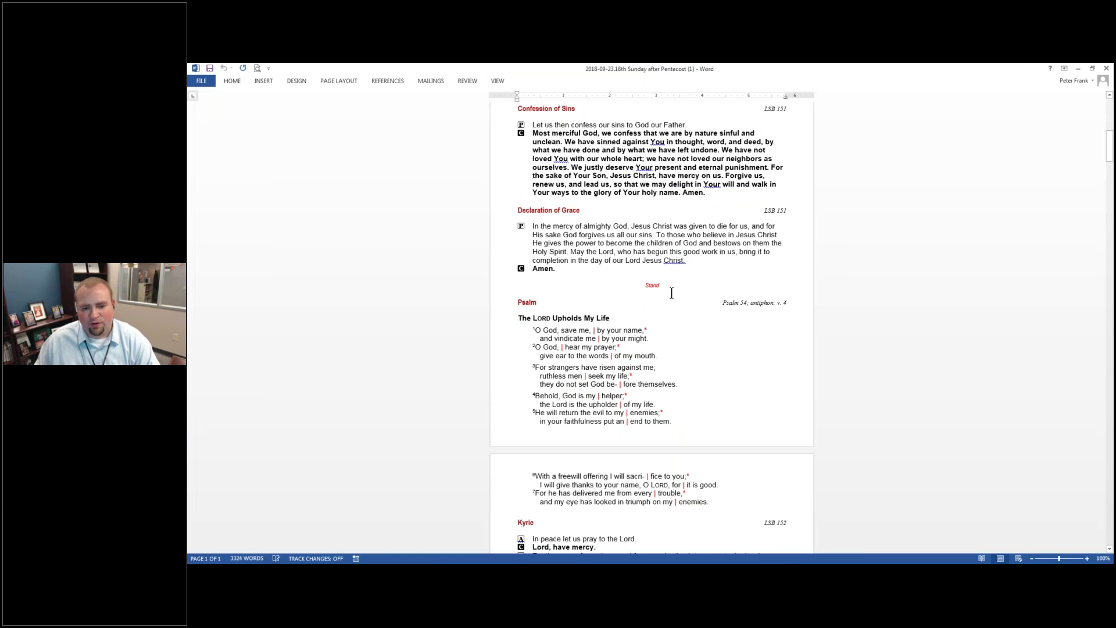
pyautogui.scroll(-10, 671, 293)
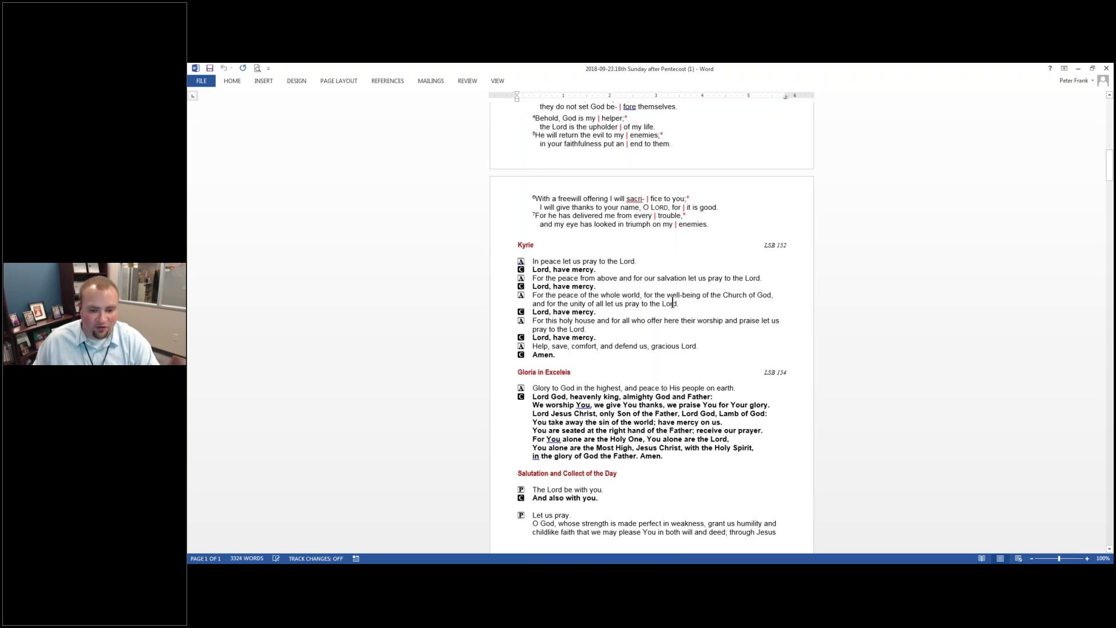
pyautogui.scroll(-7, 654, 297)
pyautogui.scroll(-5, 653, 297)
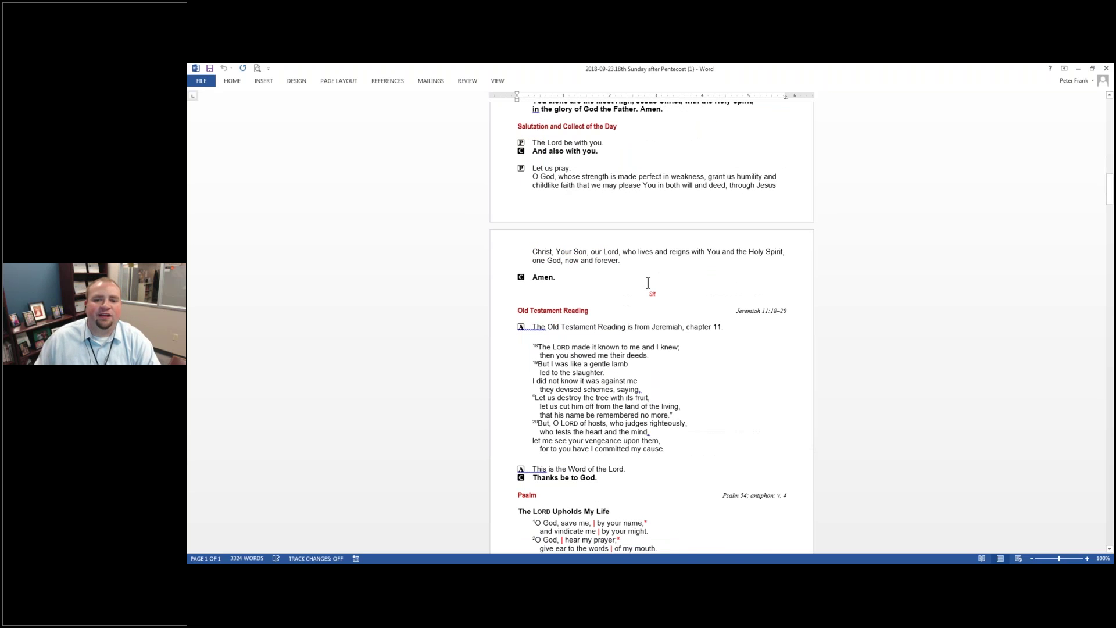
pyautogui.scroll(-12, 643, 298)
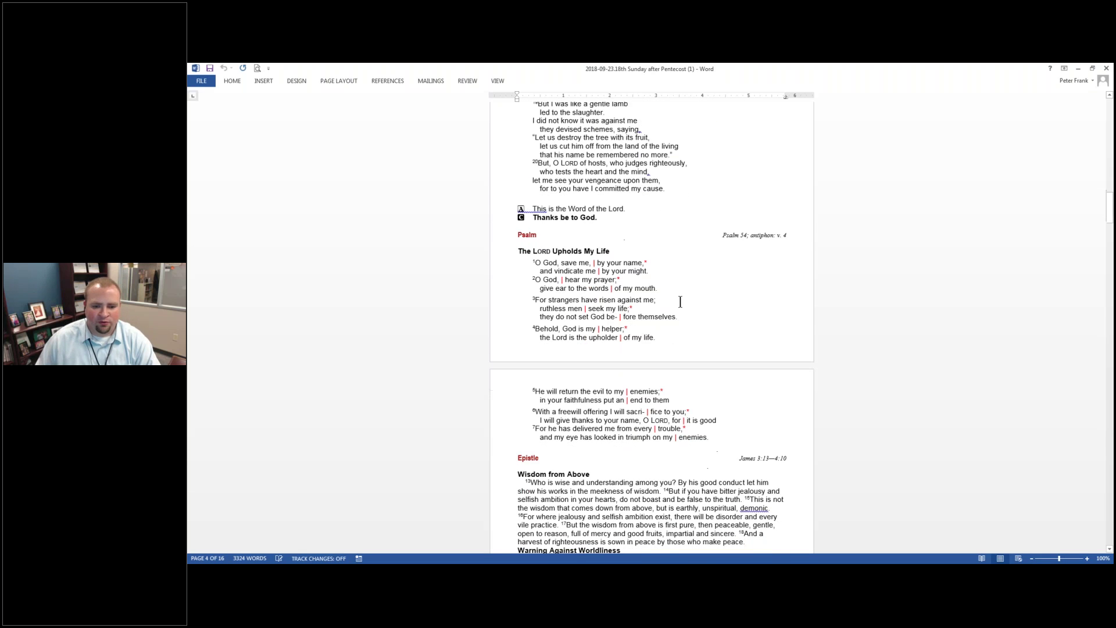
pyautogui.scroll(-3, 822, 366)
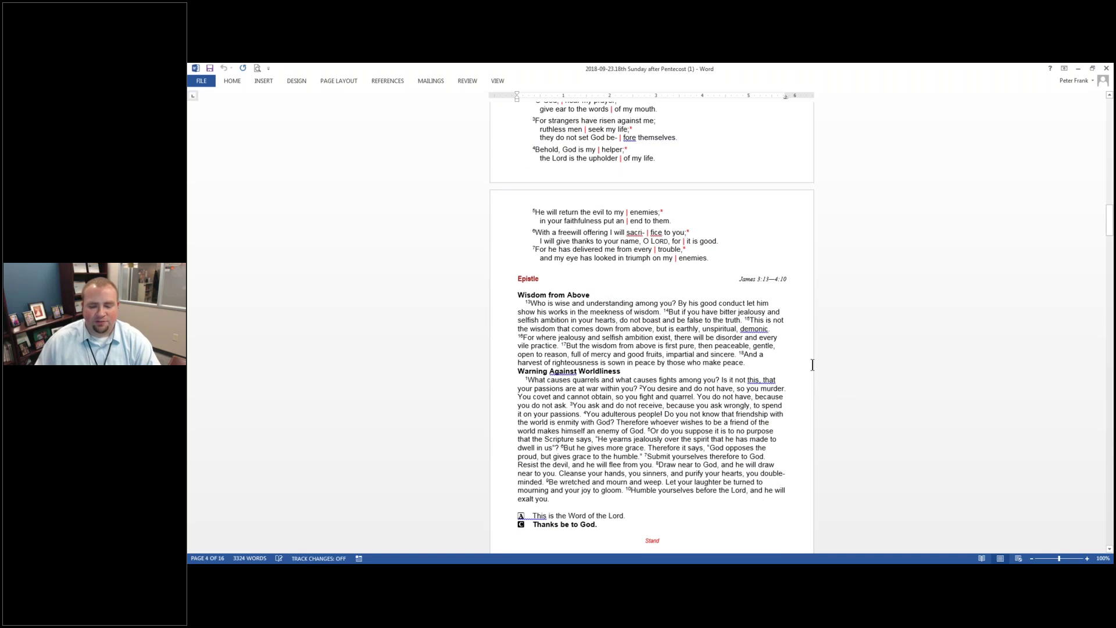
pyautogui.scroll(1, 905, 375)
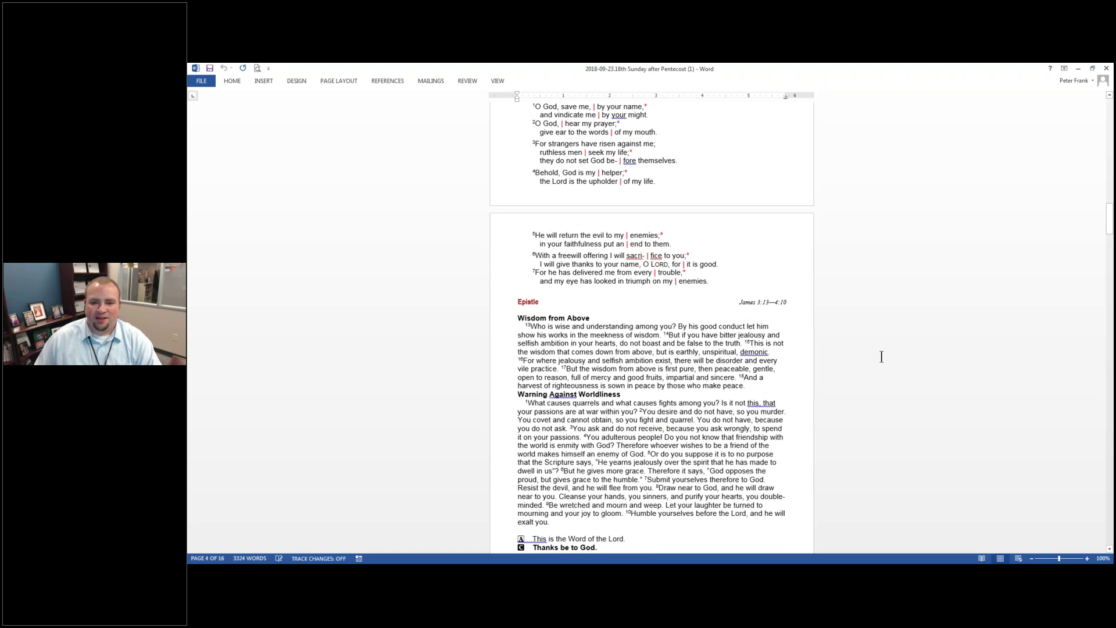
pyautogui.scroll(-14, 686, 325)
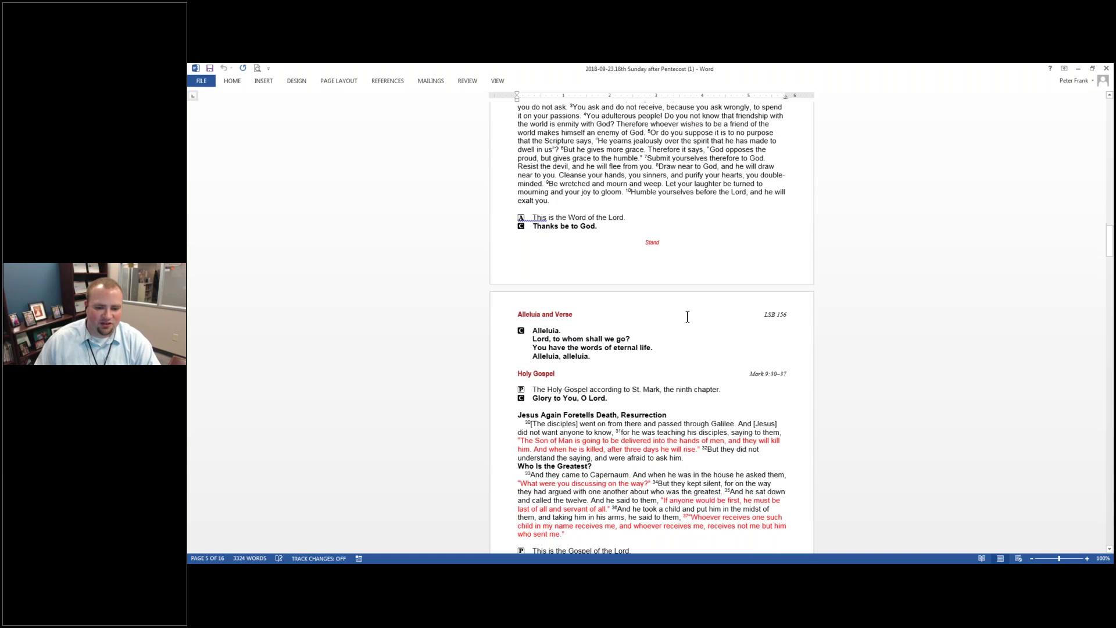
pyautogui.scroll(-11, 685, 317)
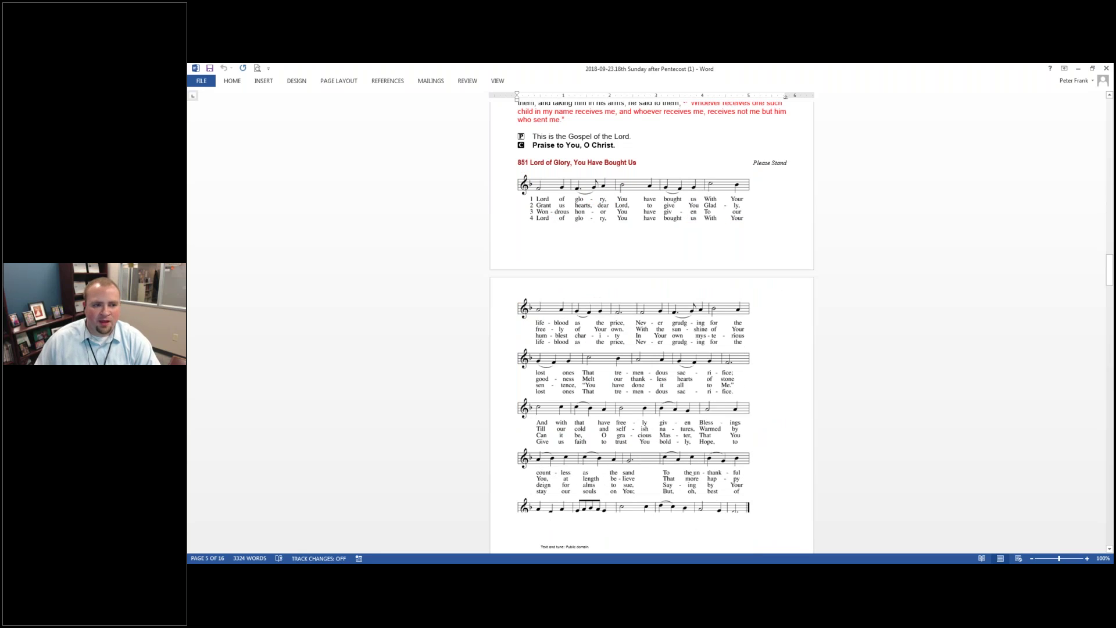
# Check the document's print page setup, accept its landscape book-fold layout, and return to the document.
pyautogui.click(196, 80)
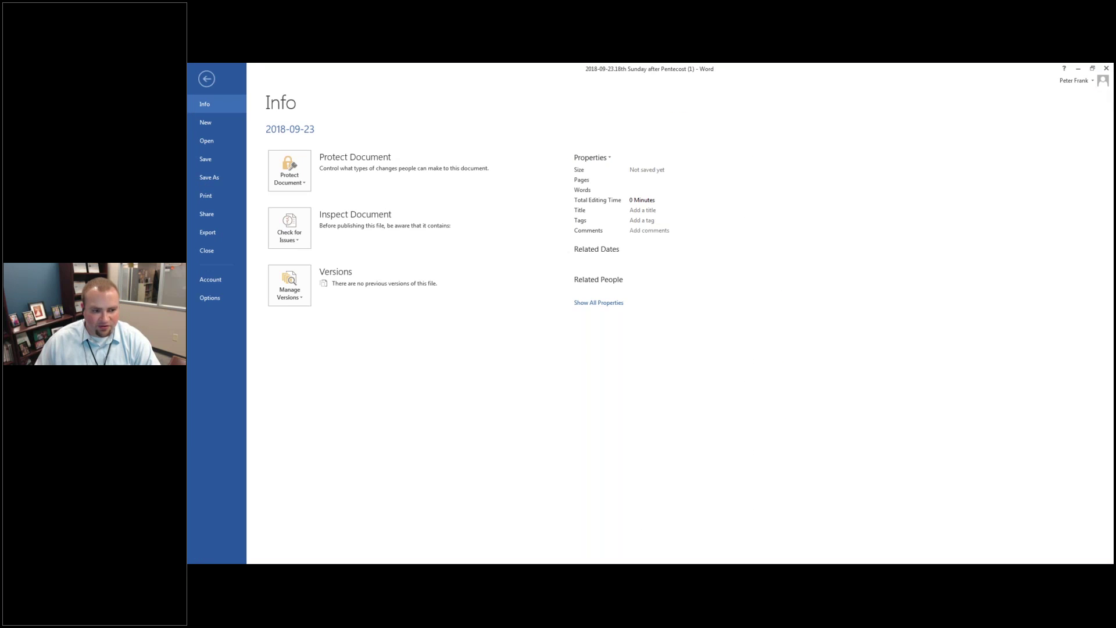
pyautogui.click(223, 194)
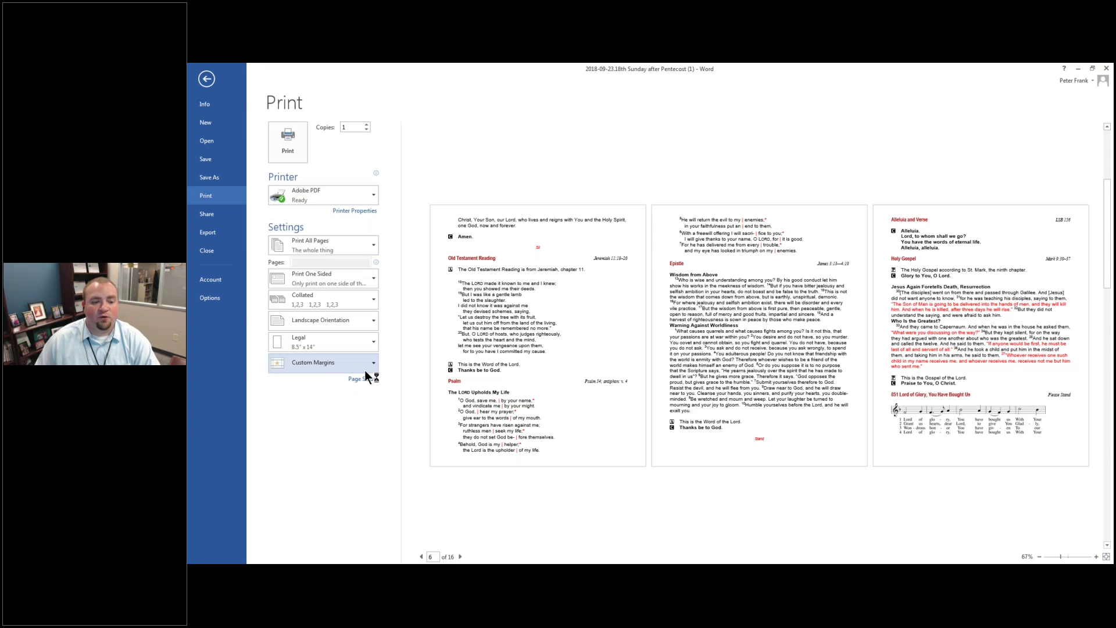
pyautogui.click(362, 378)
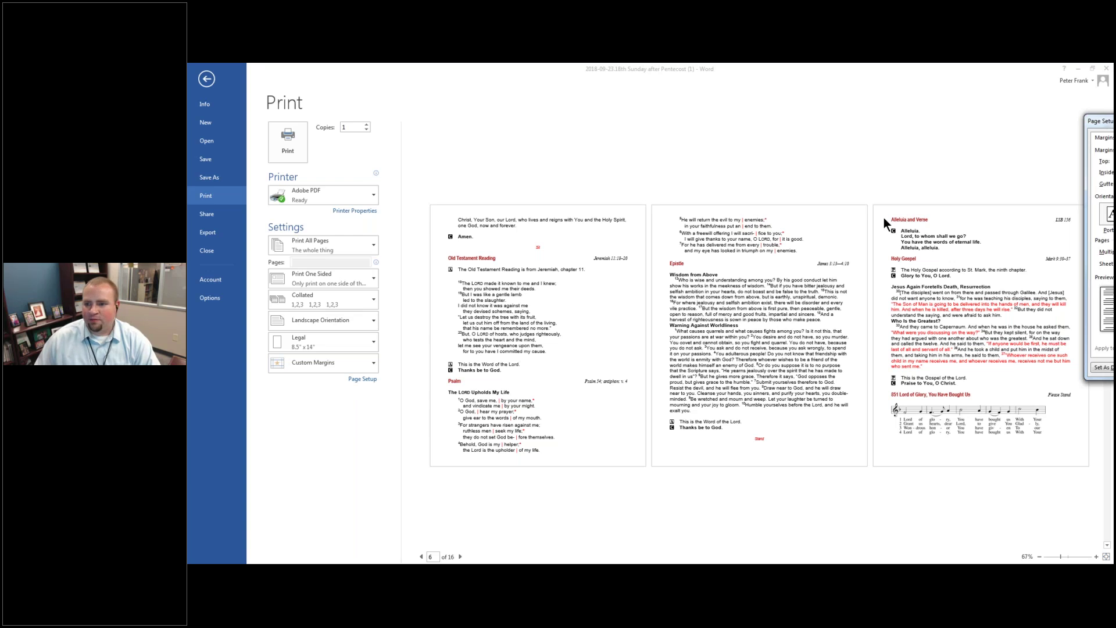
pyautogui.moveTo(1106, 129); pyautogui.dragTo(653, 149)
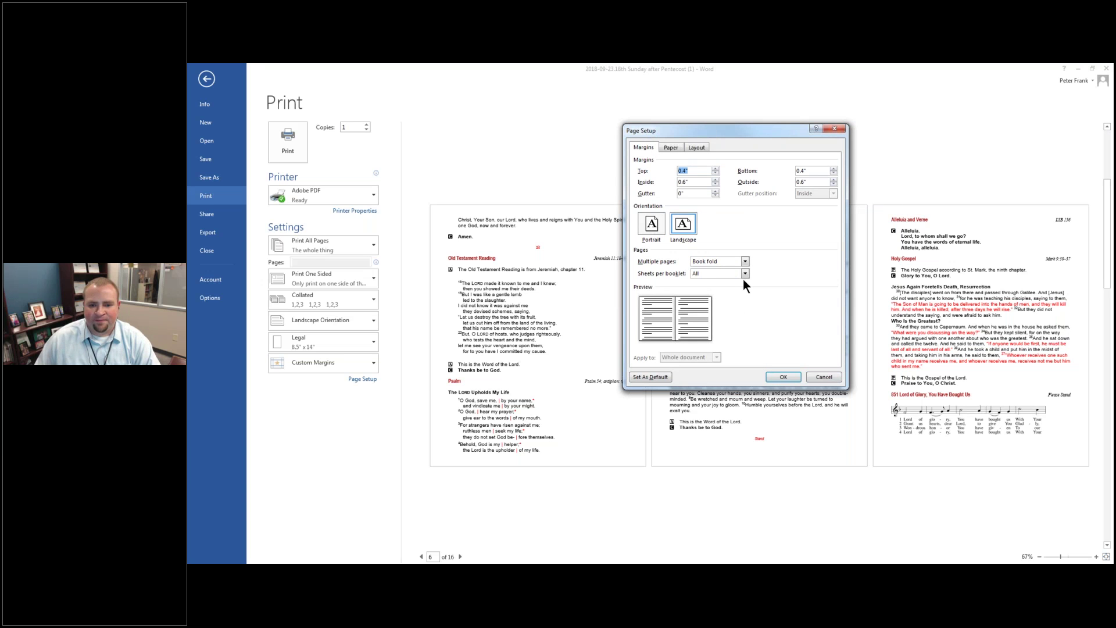
pyautogui.click(783, 377)
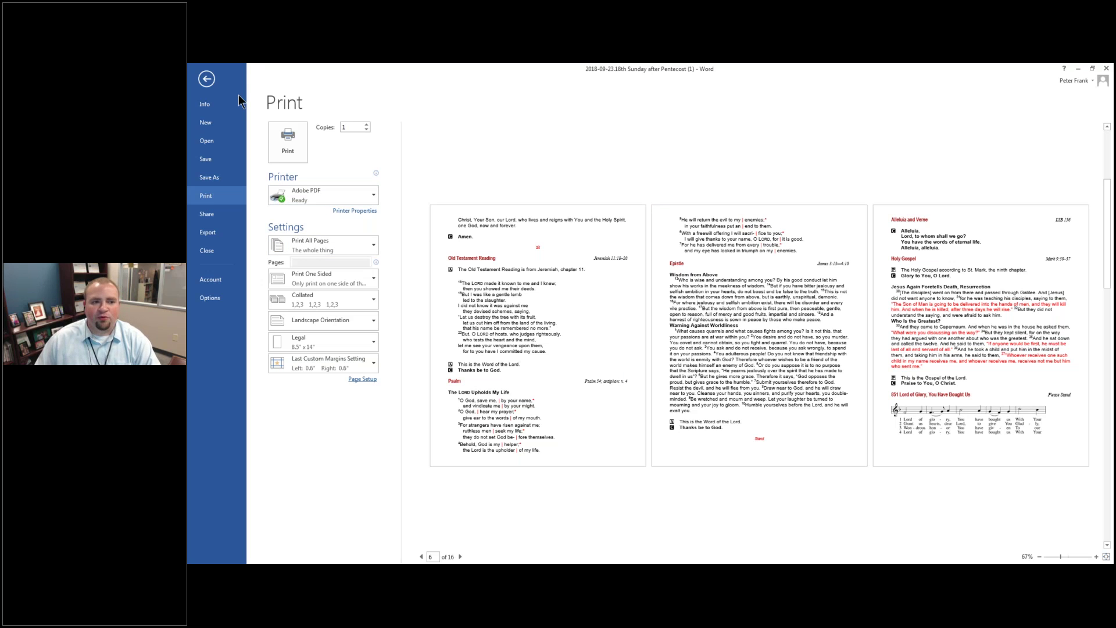
pyautogui.click(207, 79)
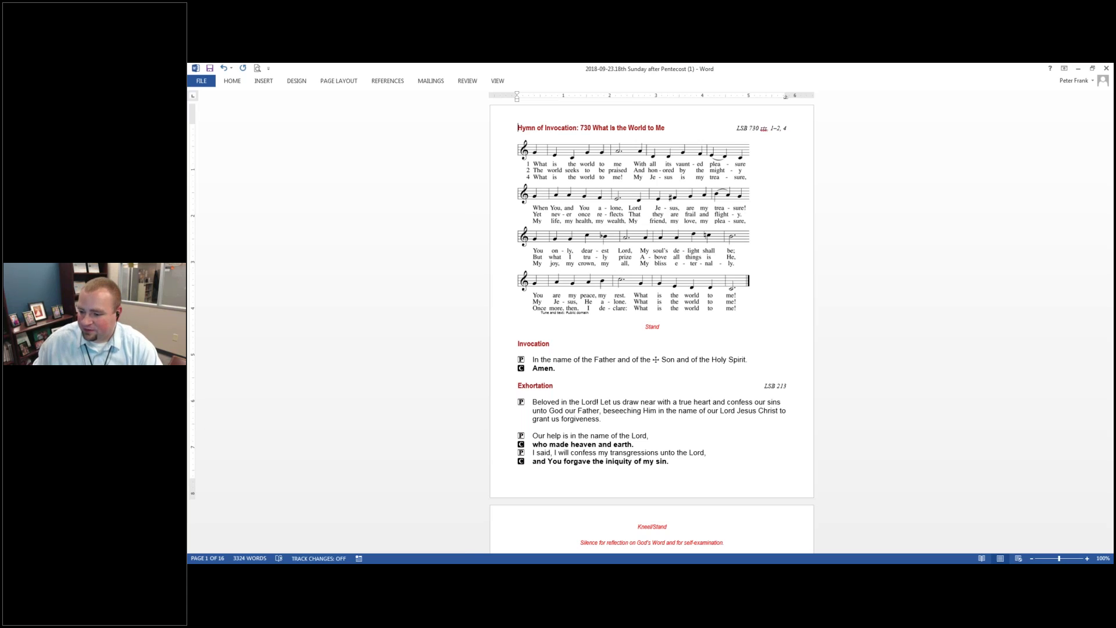
# Switch to Lutheran Service Builder and start a service plan for Pentecost 22 on October 21, 2018.
pyautogui.hotkey('alt', 'Tab')
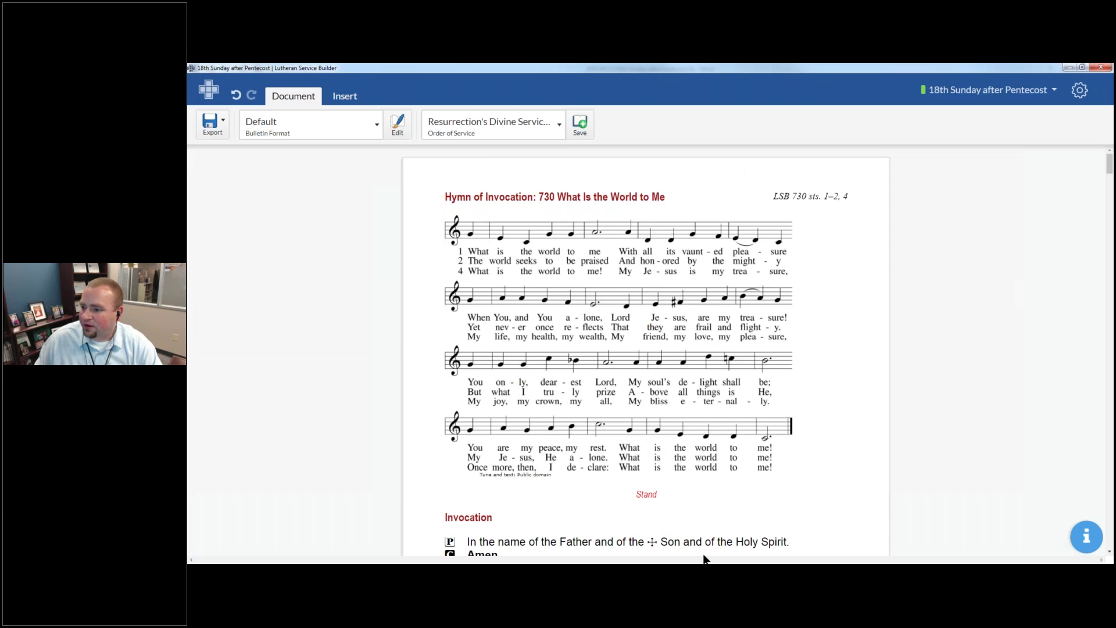
pyautogui.click(208, 93)
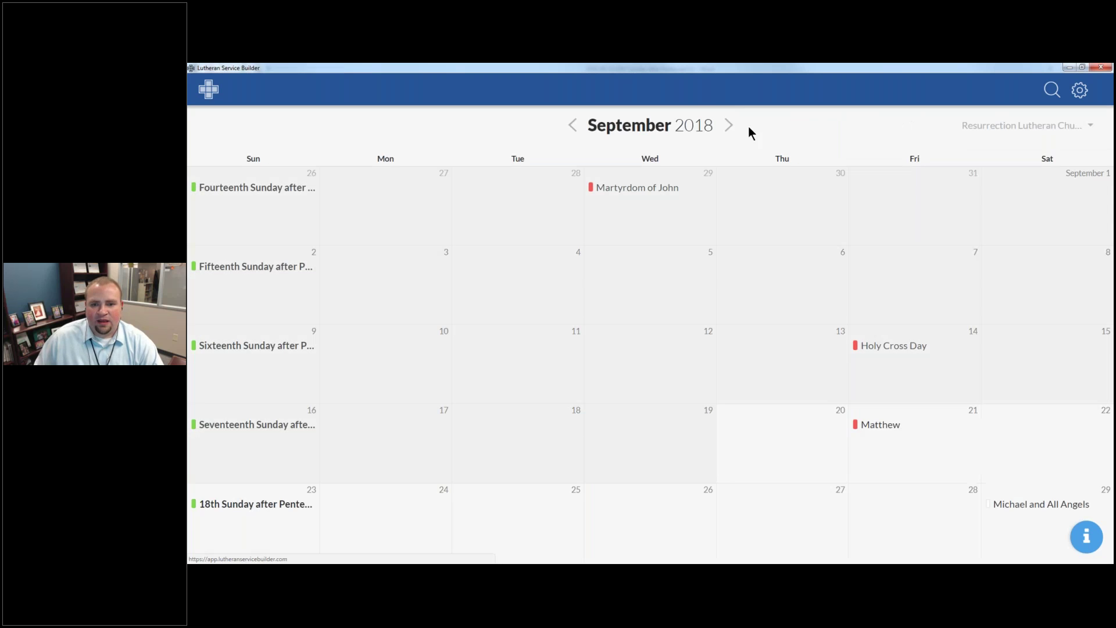
pyautogui.click(732, 126)
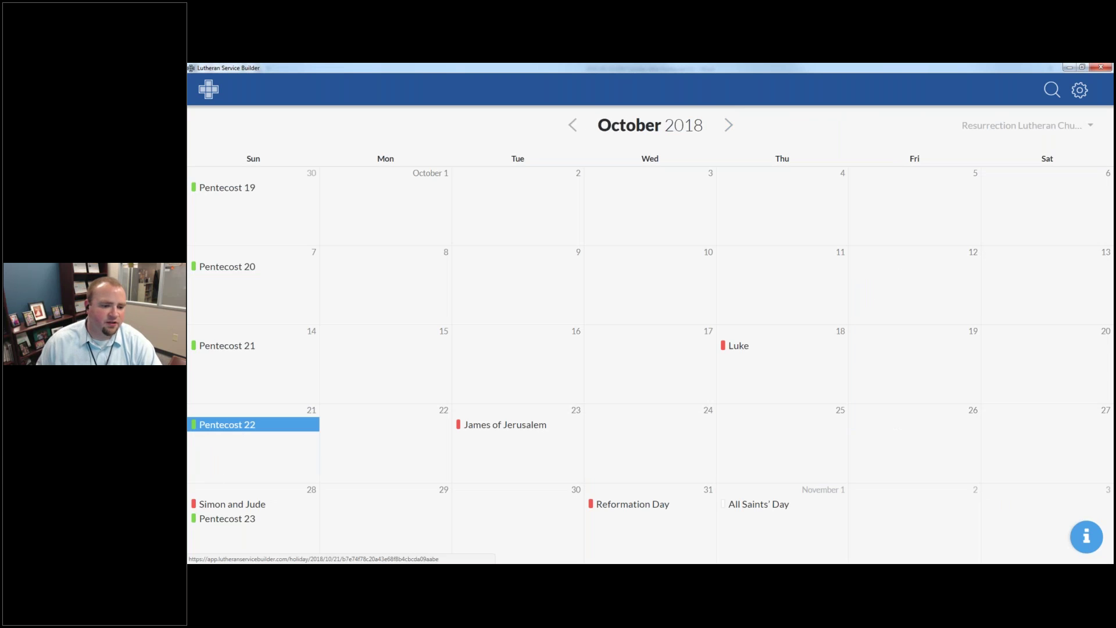
pyautogui.click(227, 424)
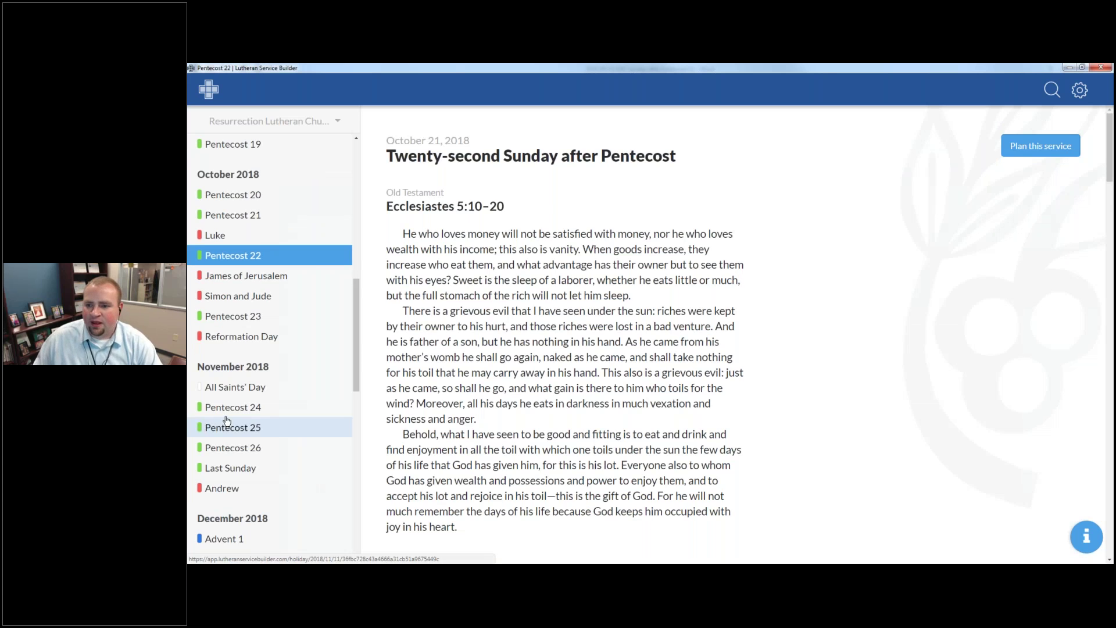
pyautogui.click(1069, 142)
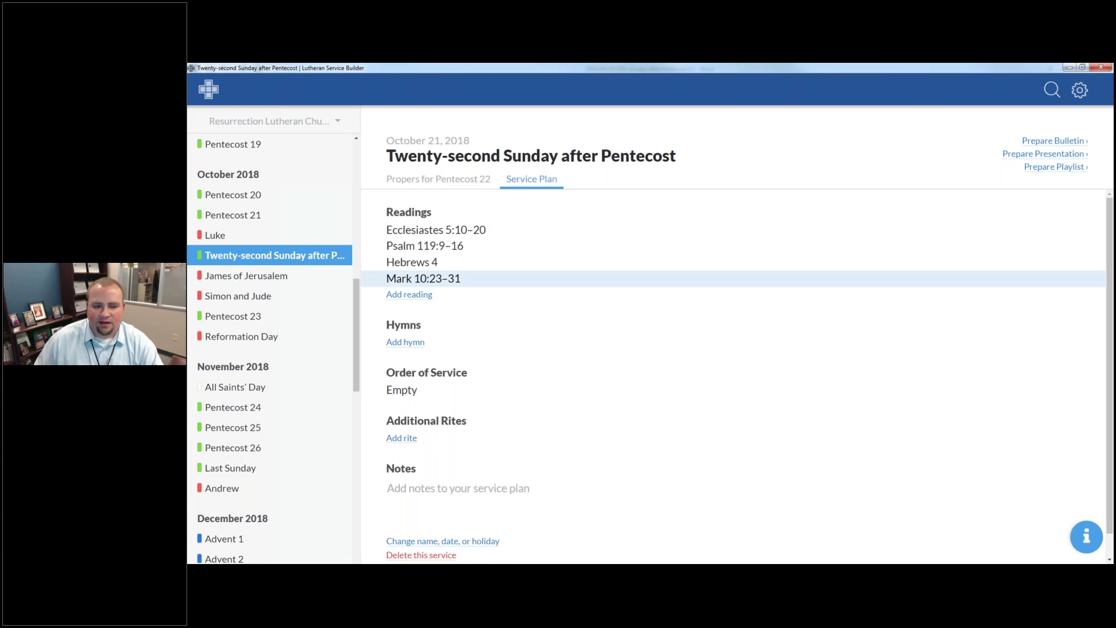
# Assign Resurrection's Divine Service, Setting One as the order of service for the Twenty-second Sunday after Pentecost.
pyautogui.click(413, 387)
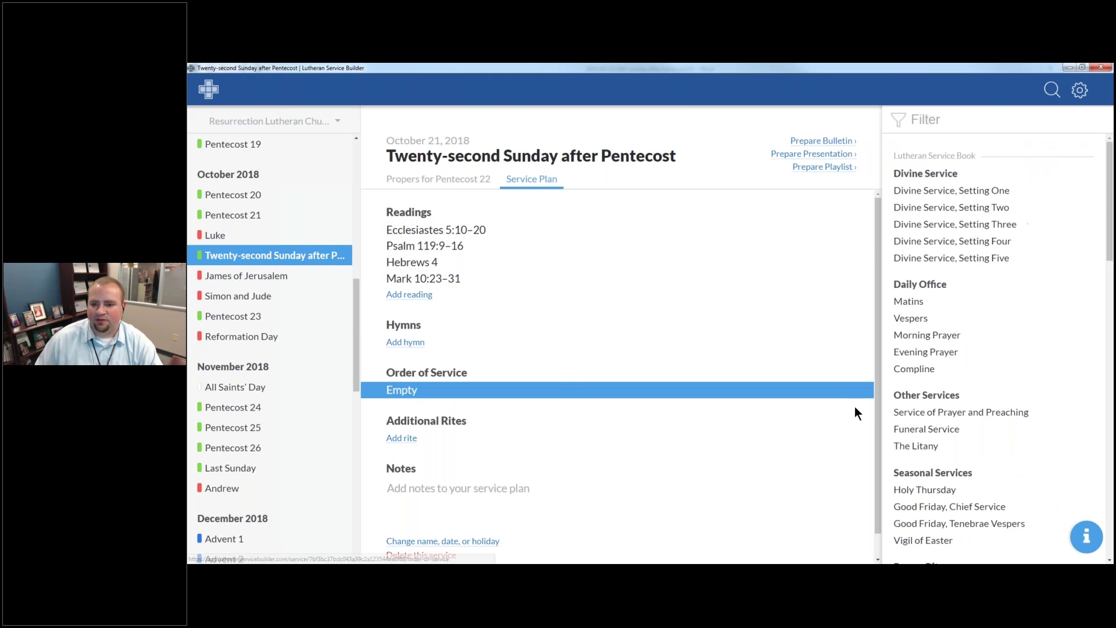
pyautogui.scroll(-5, 994, 385)
pyautogui.scroll(-8, 996, 384)
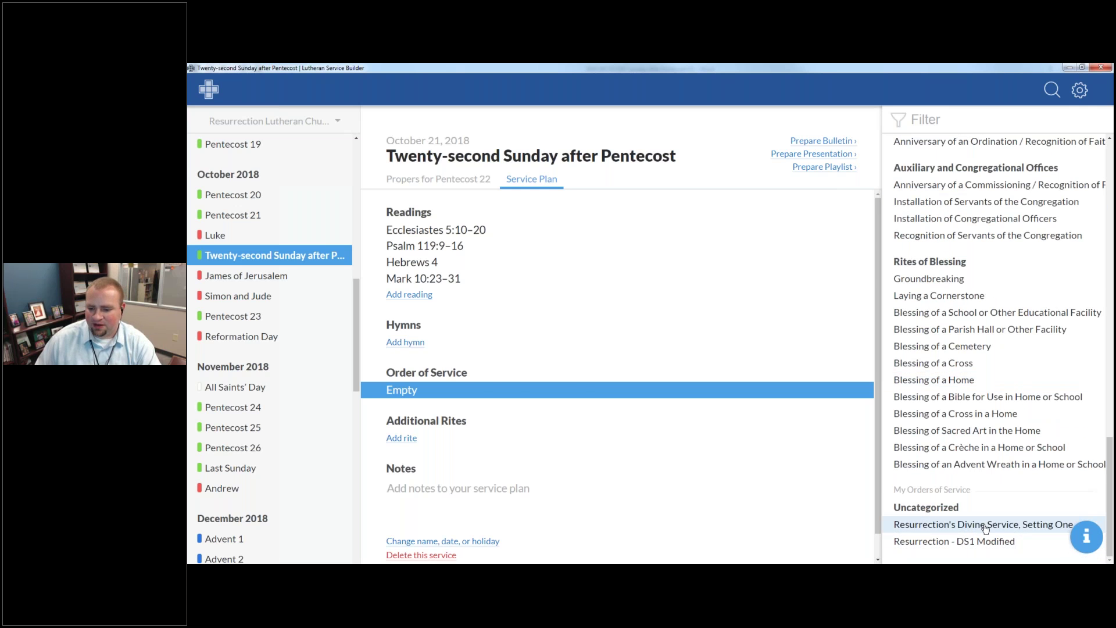
pyautogui.click(986, 527)
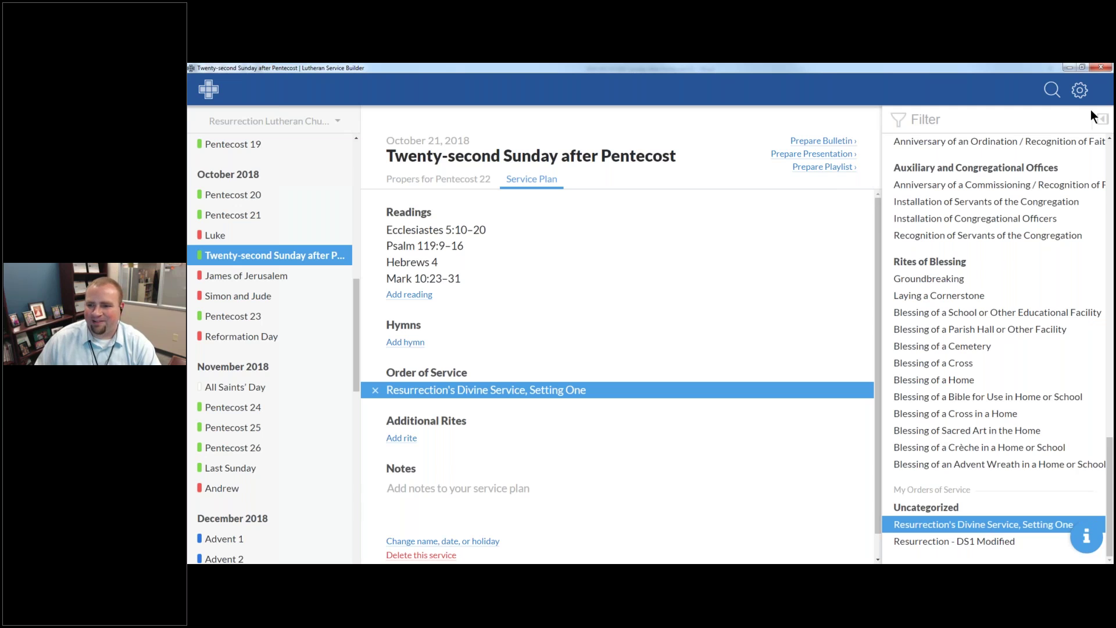
# Open the bulletin for the Twenty-second Sunday after Pentecost and review its contents from the Hymn of Invocation past the Introit.
pyautogui.click(822, 141)
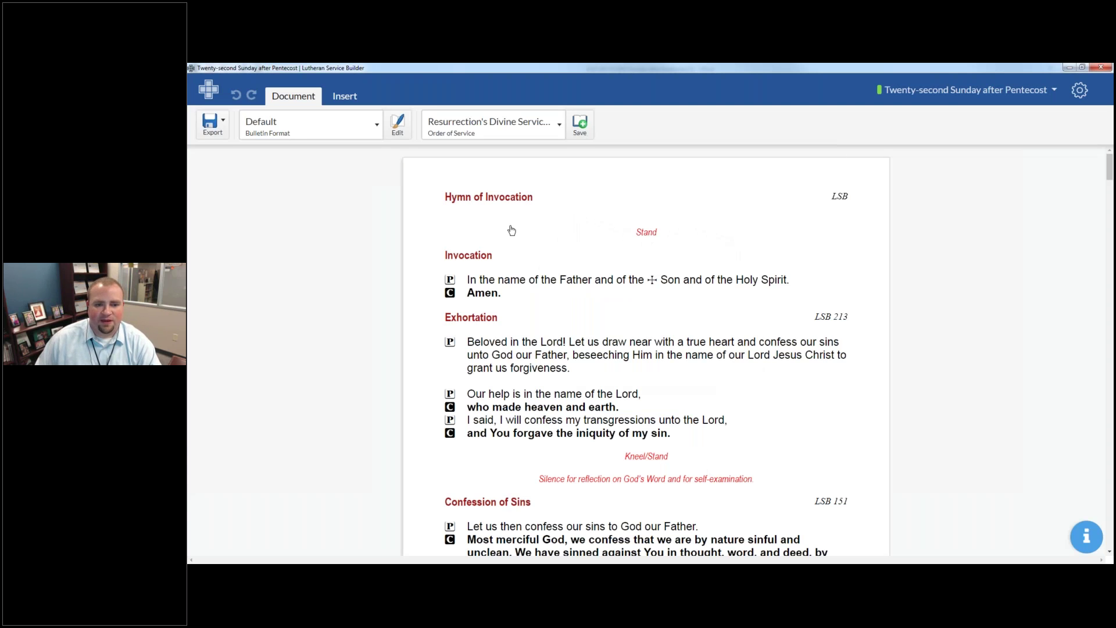
pyautogui.scroll(-1, 507, 201)
pyautogui.scroll(-4, 507, 202)
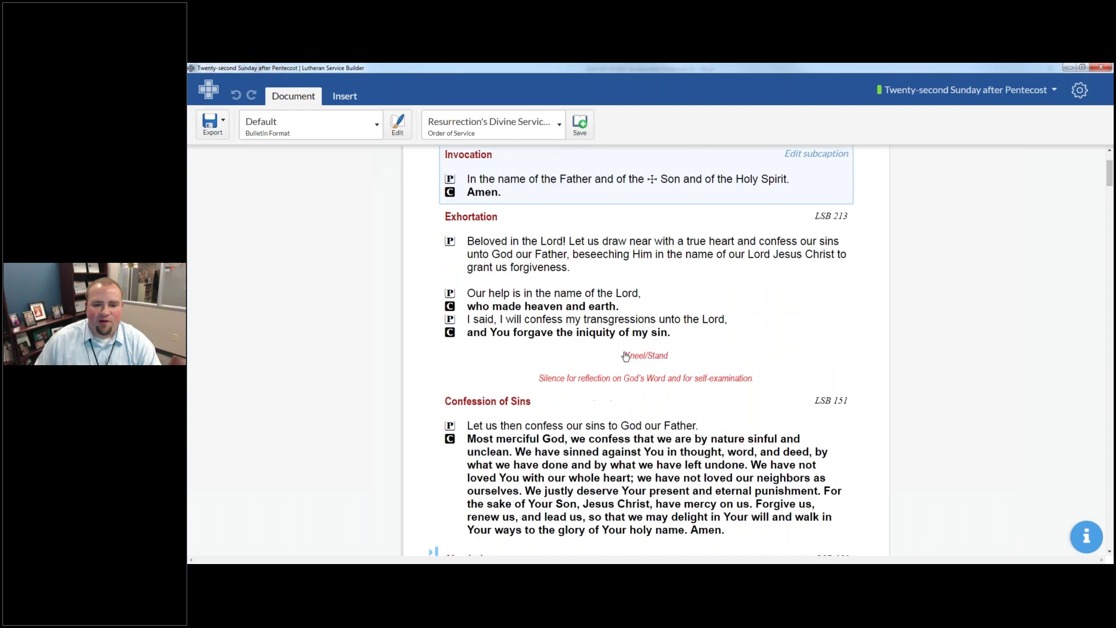
pyautogui.scroll(-10, 833, 347)
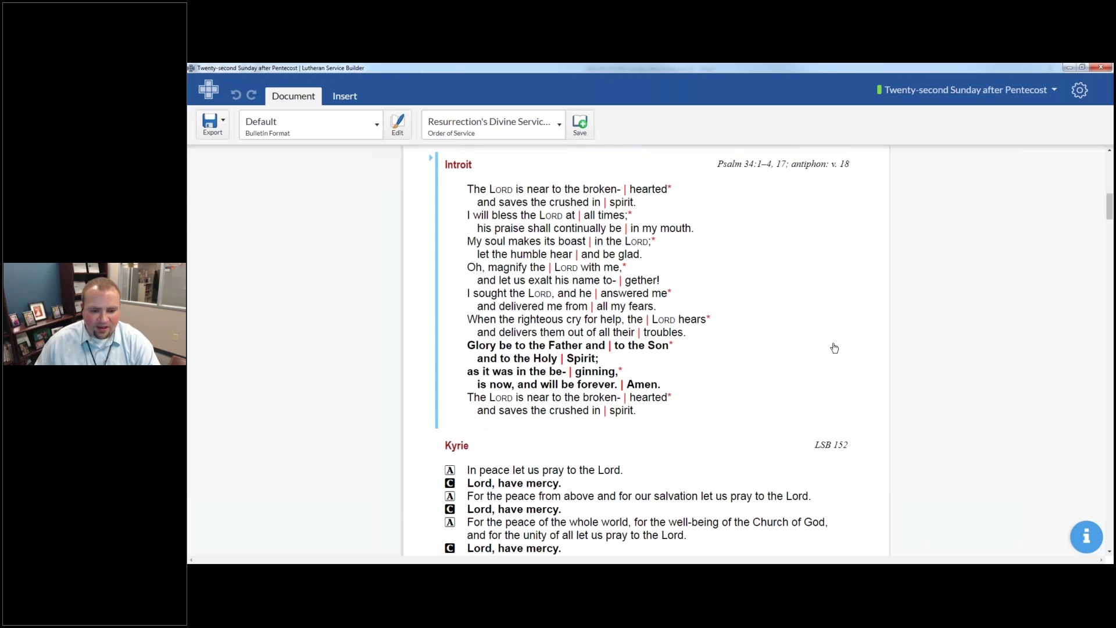
pyautogui.scroll(-15, 831, 350)
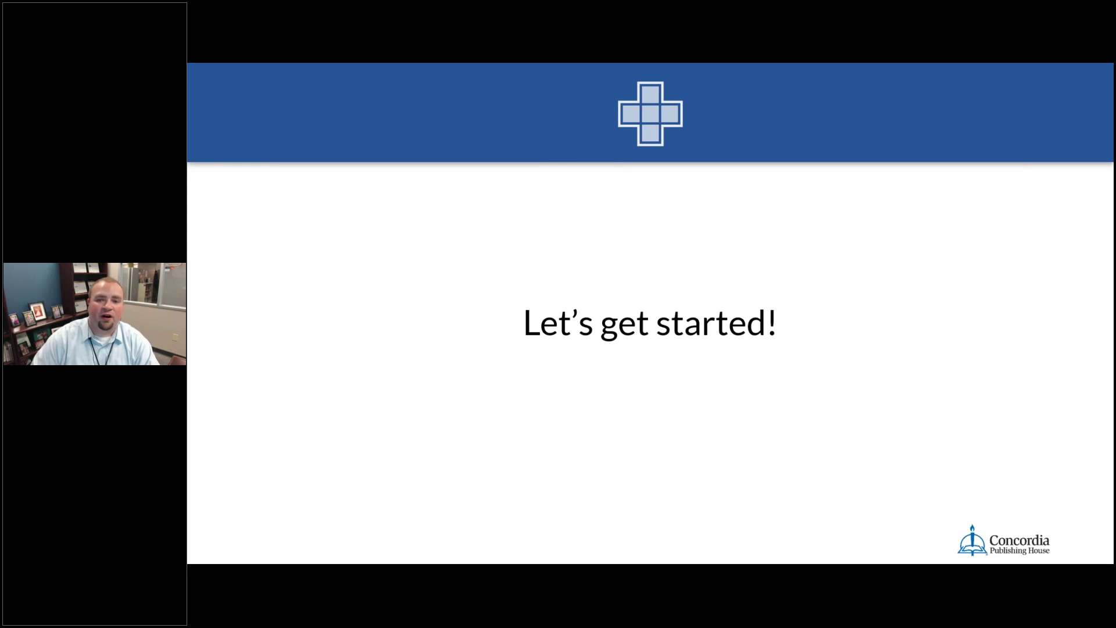
pyautogui.press('Right')
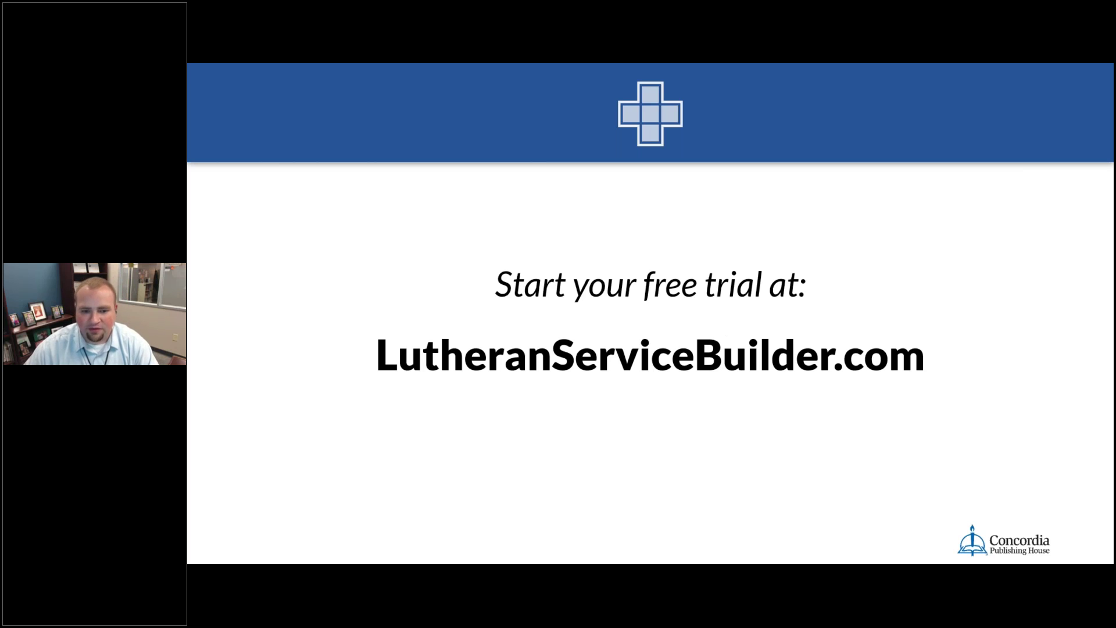
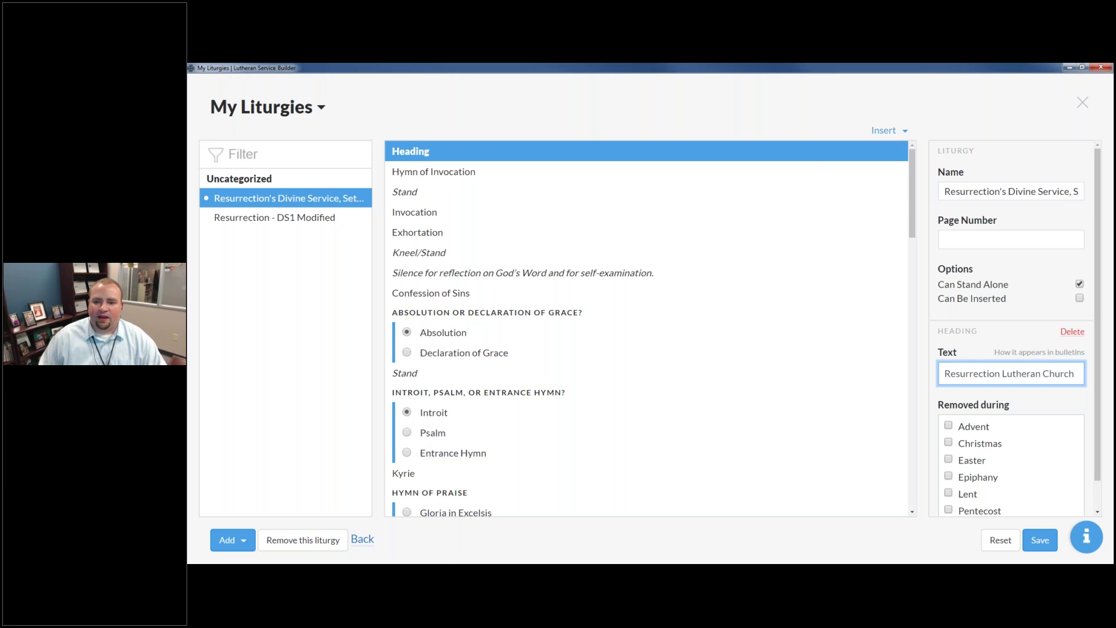
# Insert a caption reading "Title of Service | Date of Service" below the Resurrection Lutheran Church heading, save the liturgy, and return to the bulletin.
pyautogui.click(884, 130)
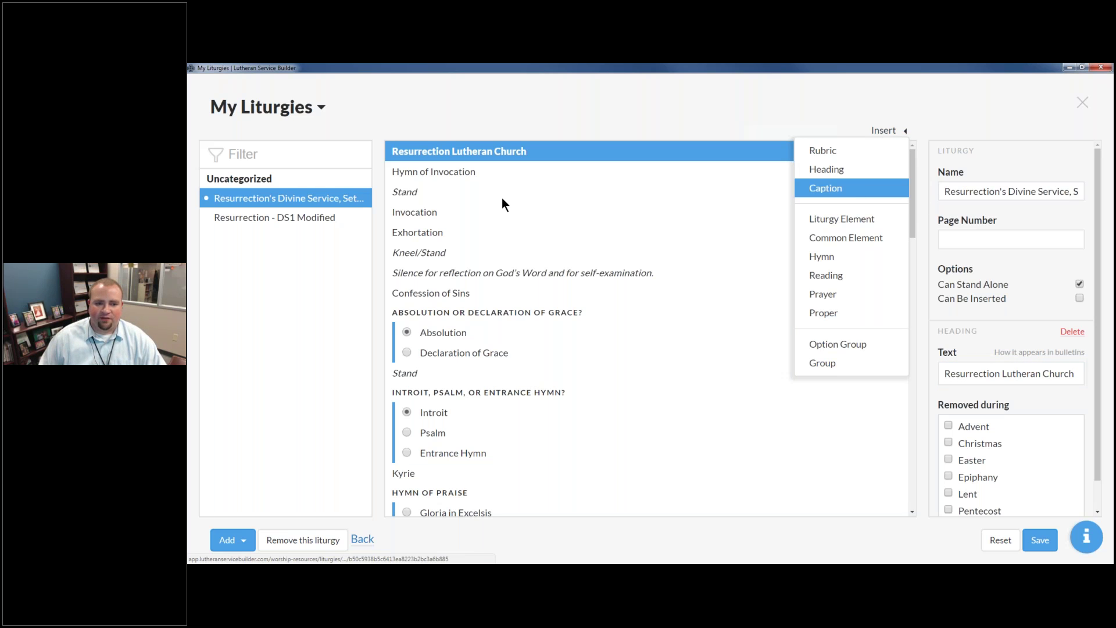
pyautogui.click(859, 195)
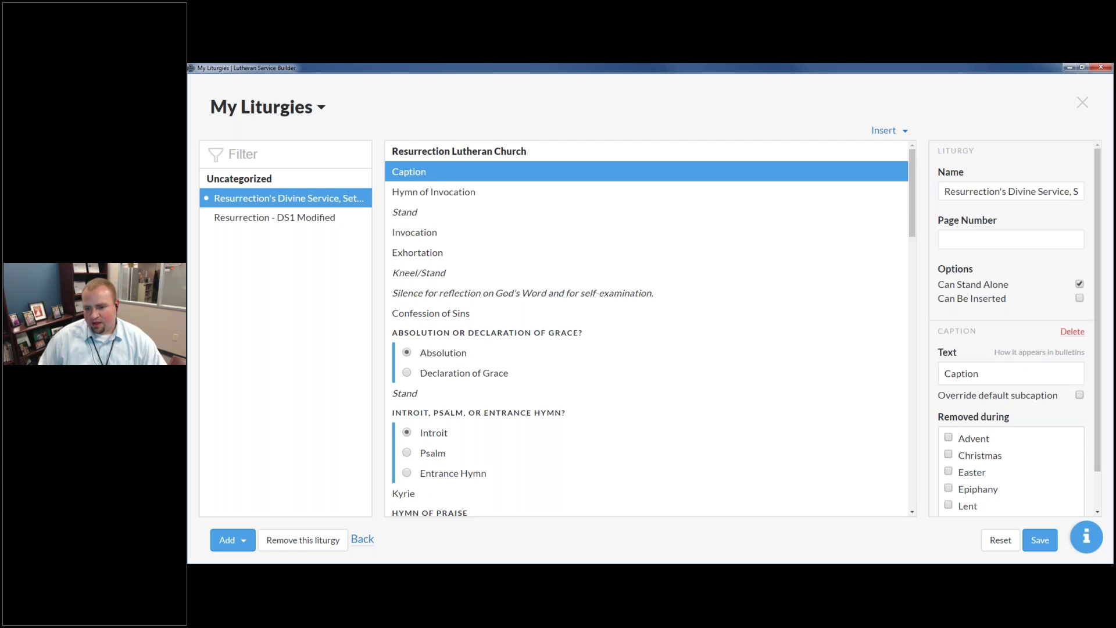
pyautogui.doubleClick(1078, 379)
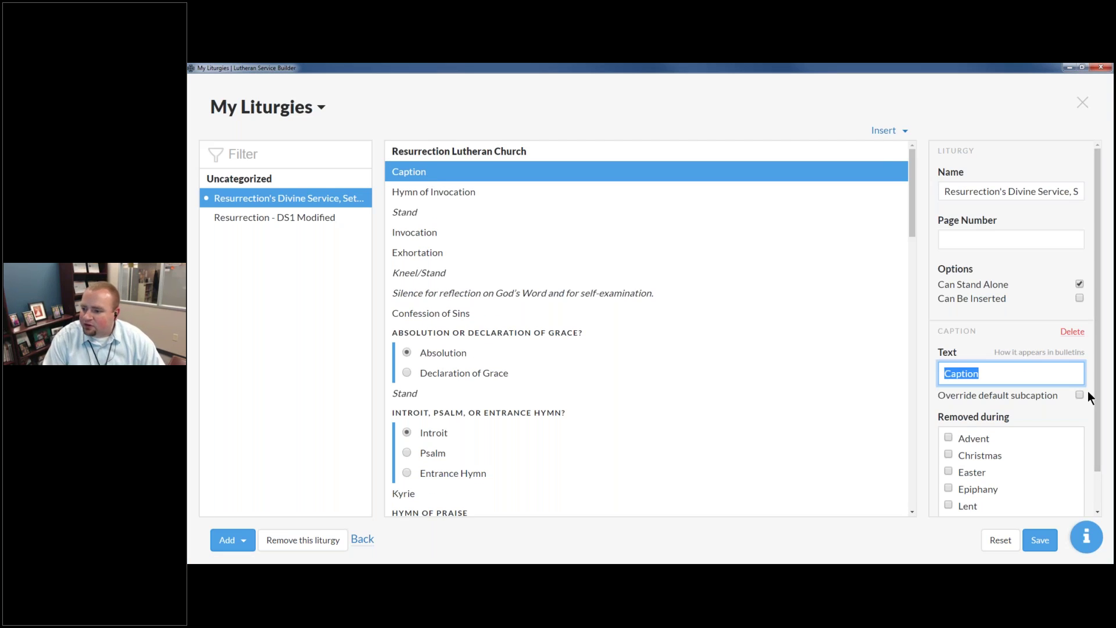
pyautogui.write('Title')
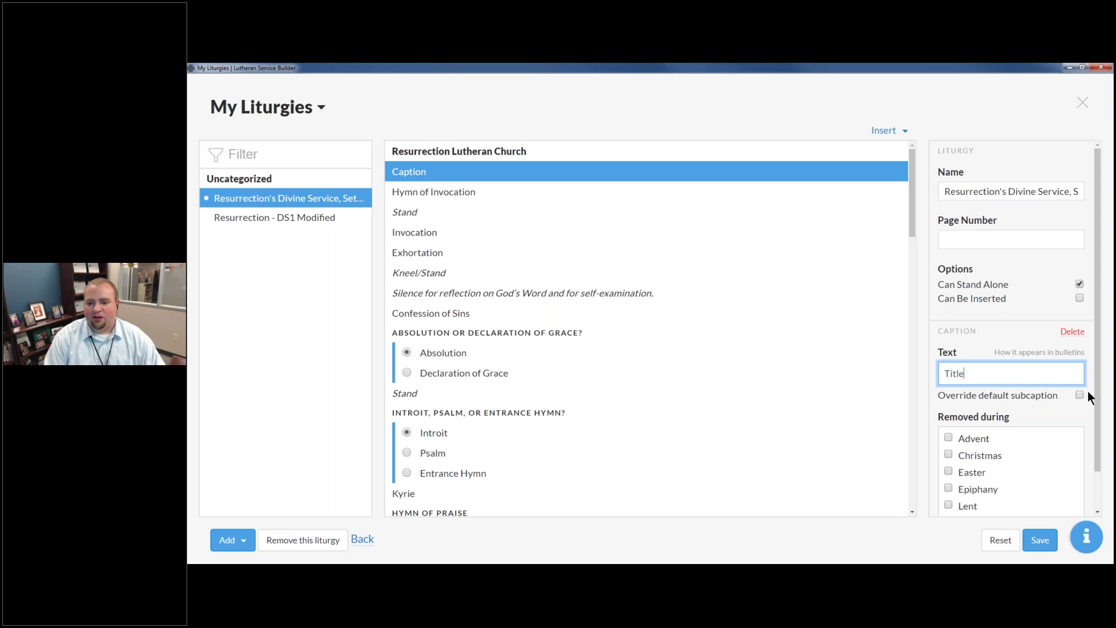
pyautogui.write(' of Service | B')
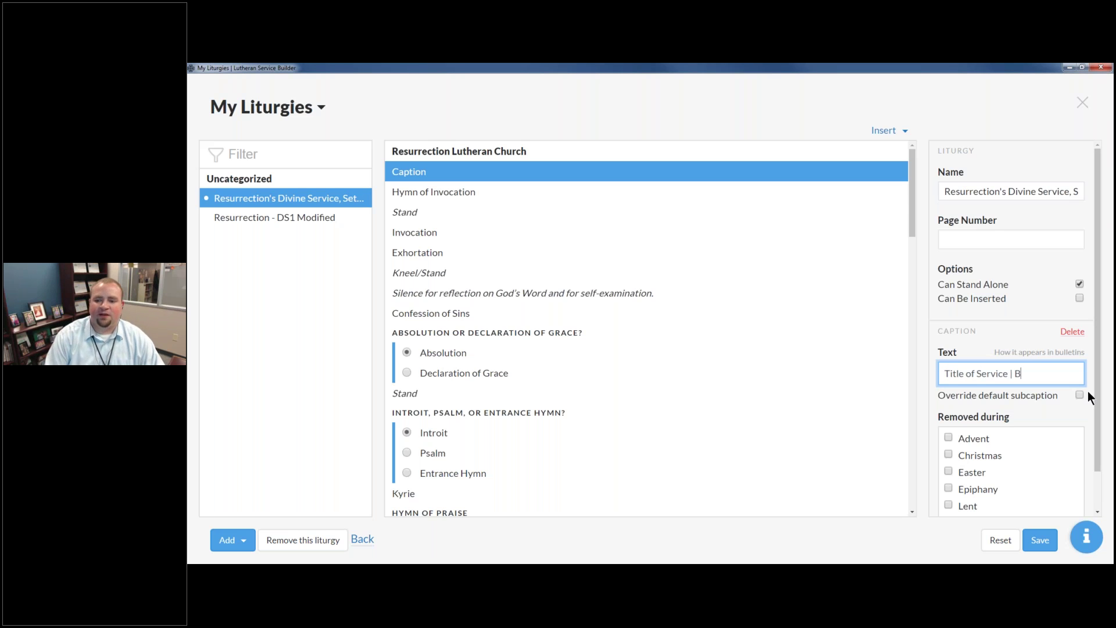
pyautogui.press('BackSpace')
pyautogui.write('Date of Service')
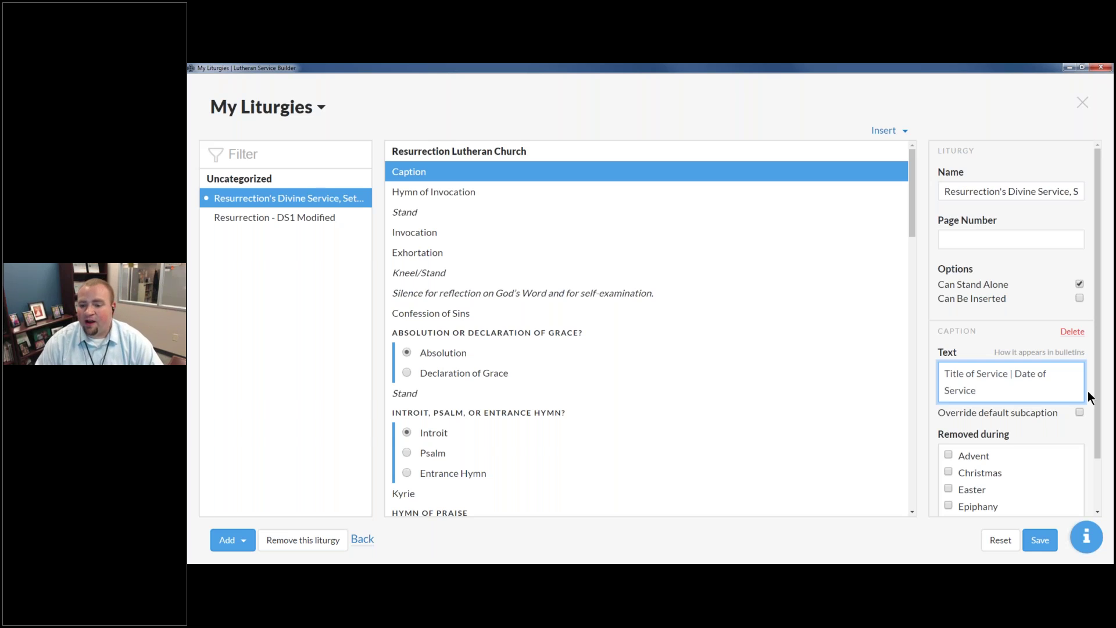
pyautogui.click(955, 533)
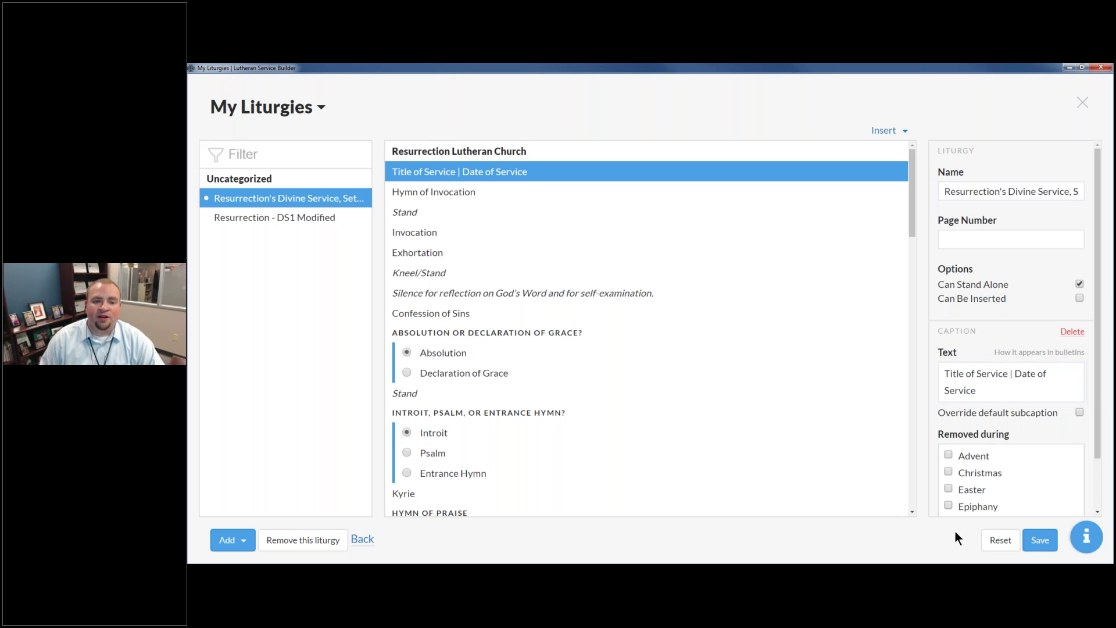
pyautogui.click(1039, 539)
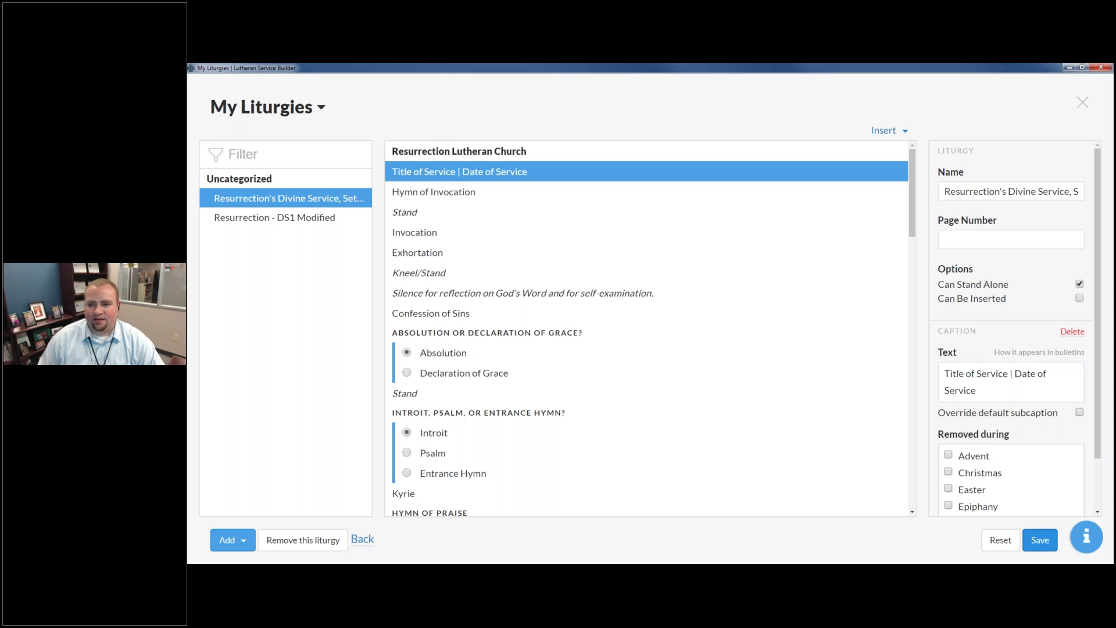
pyautogui.click(1082, 103)
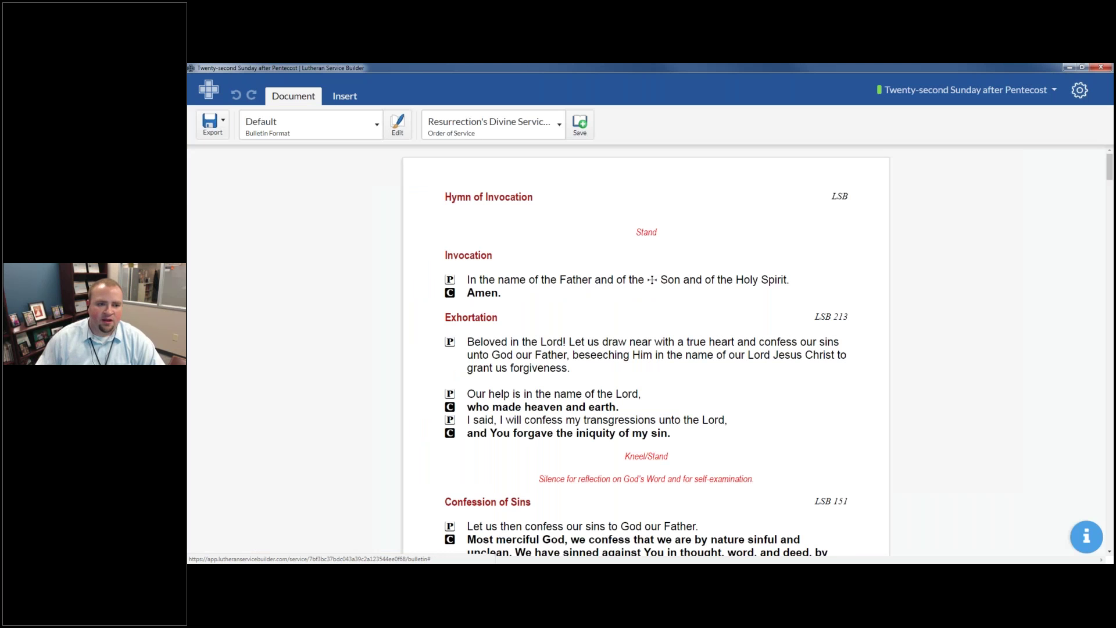
# Reload the bulletin's order of service by switching to Blessing of an Advent Wreath and back to Resurrection's Divine Service, Setting One.
pyautogui.click(466, 121)
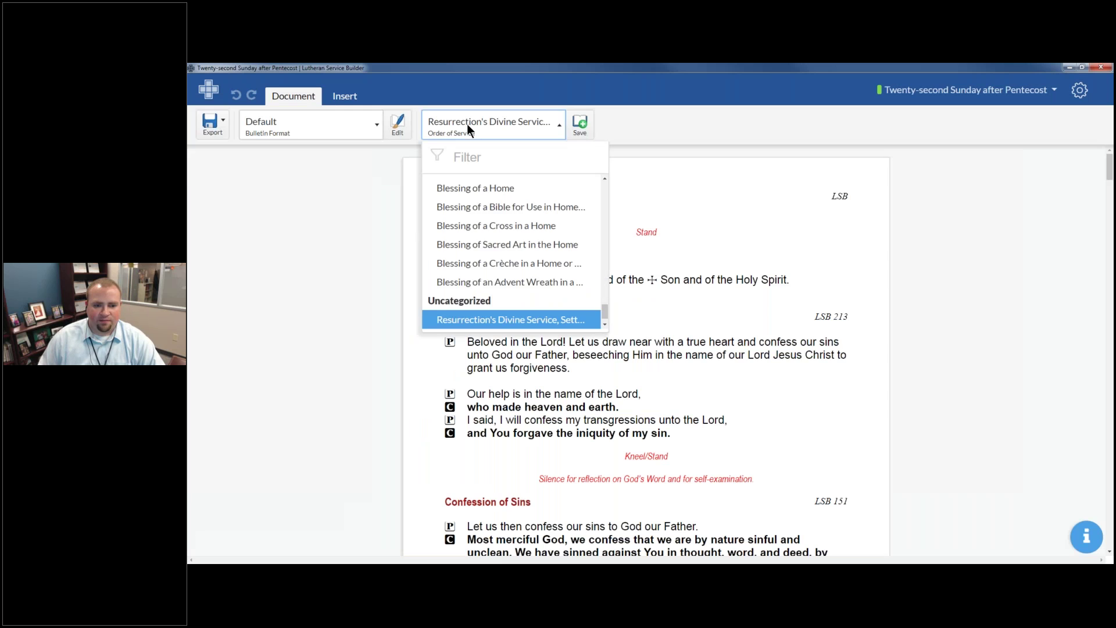
pyautogui.click(523, 281)
pyautogui.press('Return')
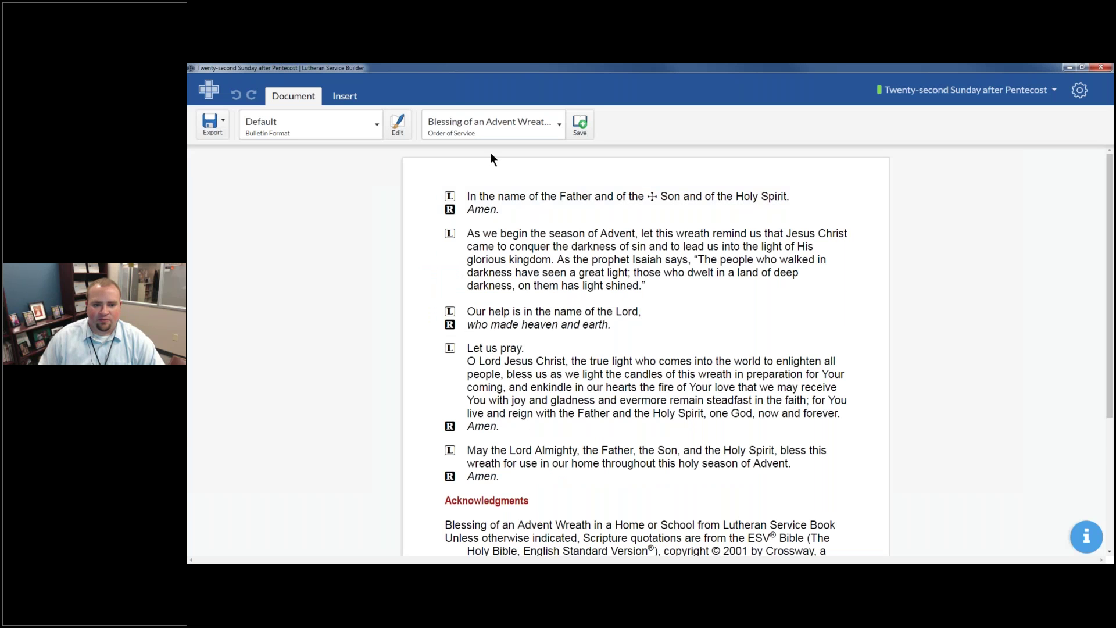
pyautogui.click(491, 123)
pyautogui.scroll(-2, 503, 290)
pyautogui.click(503, 305)
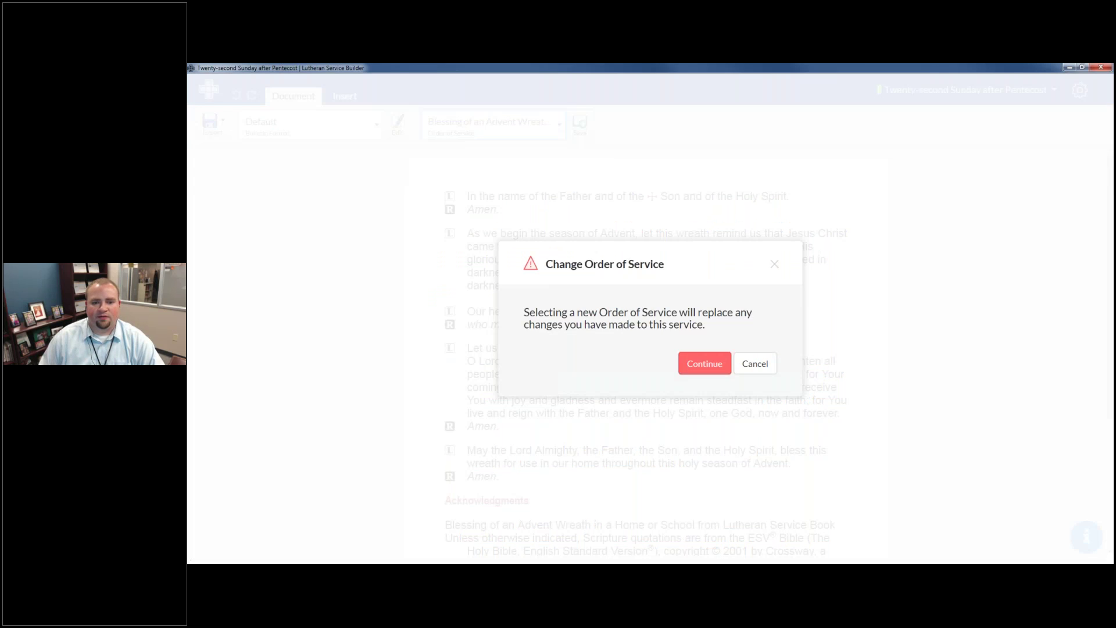
pyautogui.click(704, 366)
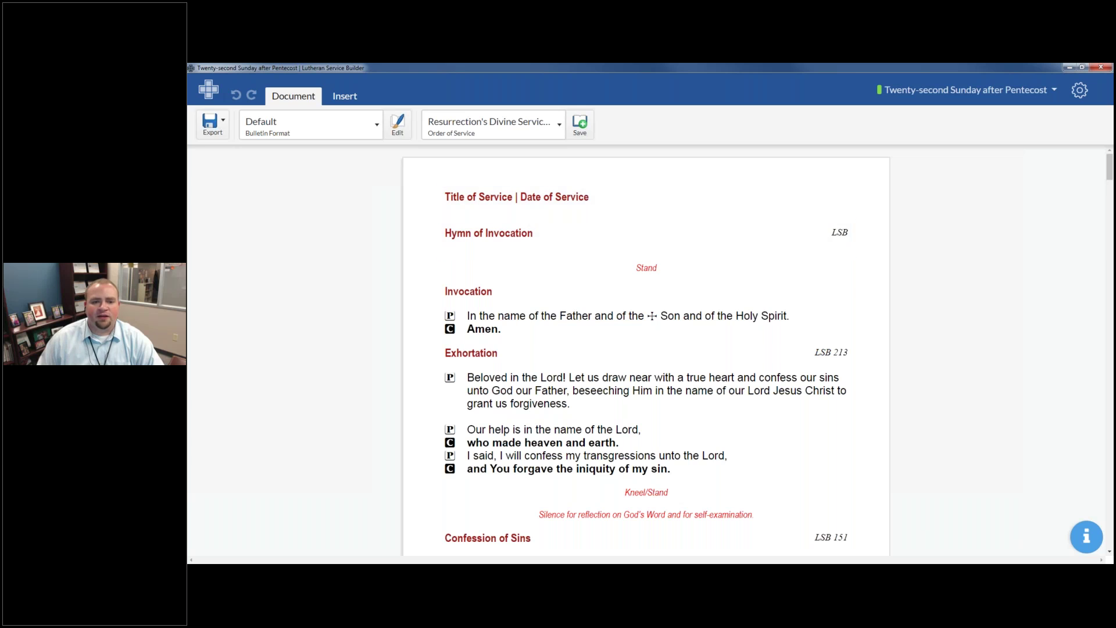
# Turn on visibility for all headings in the Default bulletin format, save it, and return to the bulletin.
pyautogui.click(1079, 90)
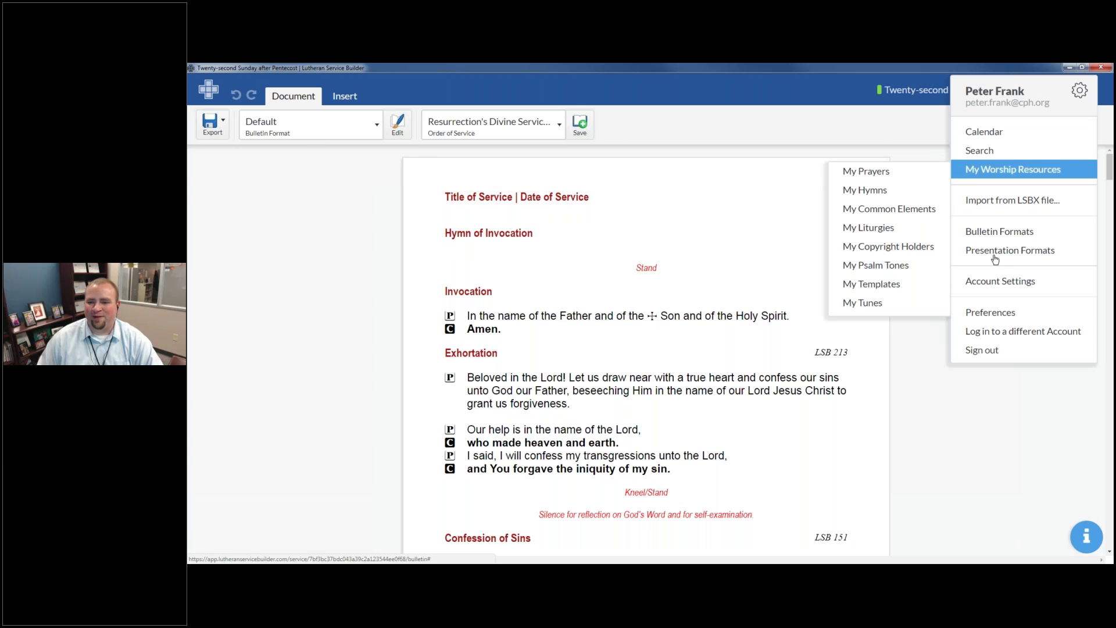
pyautogui.click(1018, 237)
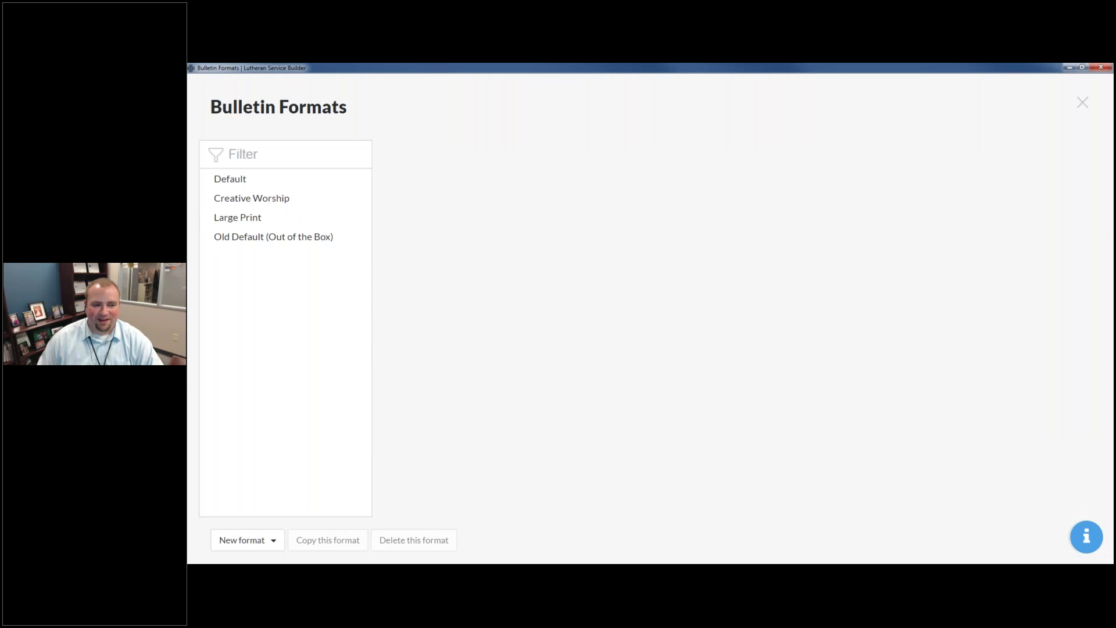
pyautogui.click(291, 181)
pyautogui.click(1033, 129)
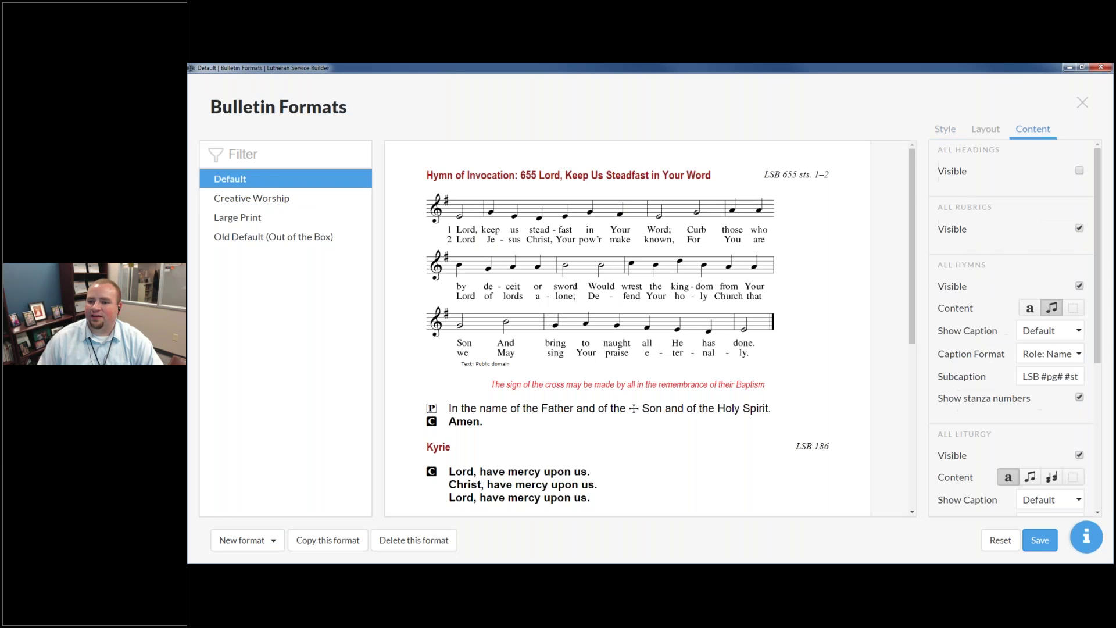
pyautogui.click(1080, 171)
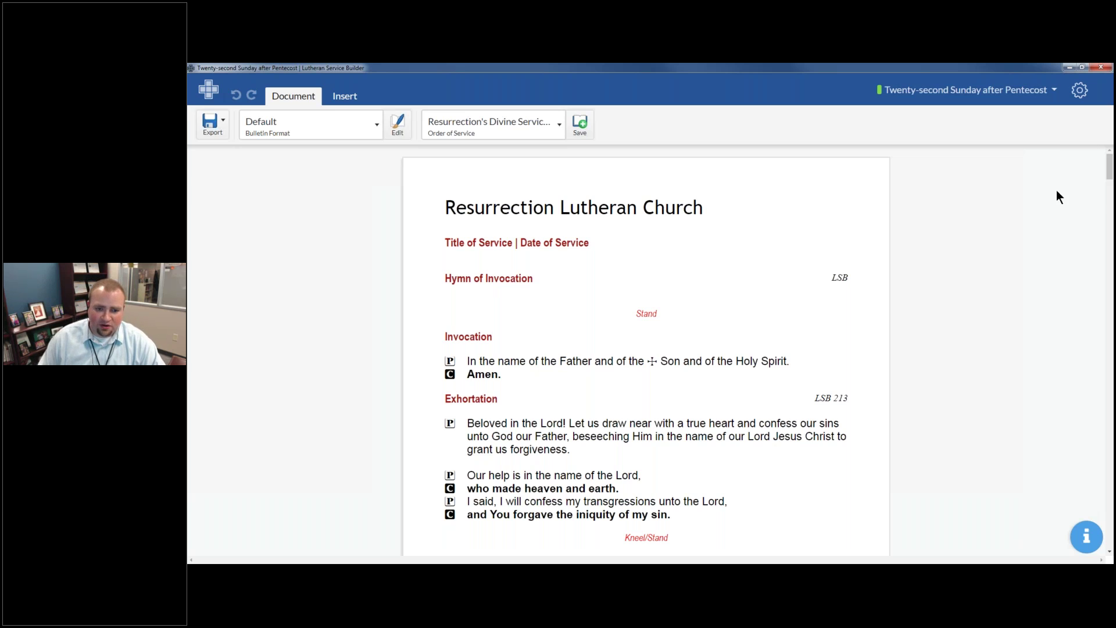
# Replace the "Date of Service" placeholder in the caption below the church heading with "September 23, 2018".
pyautogui.click(555, 247)
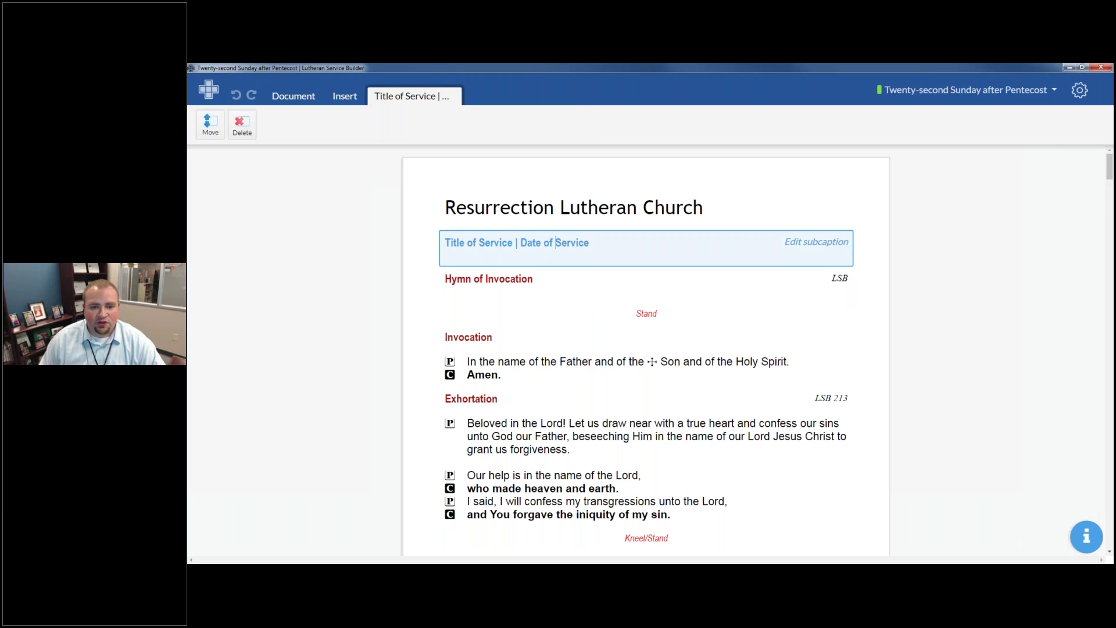
pyautogui.moveTo(522, 242); pyautogui.dragTo(593, 246)
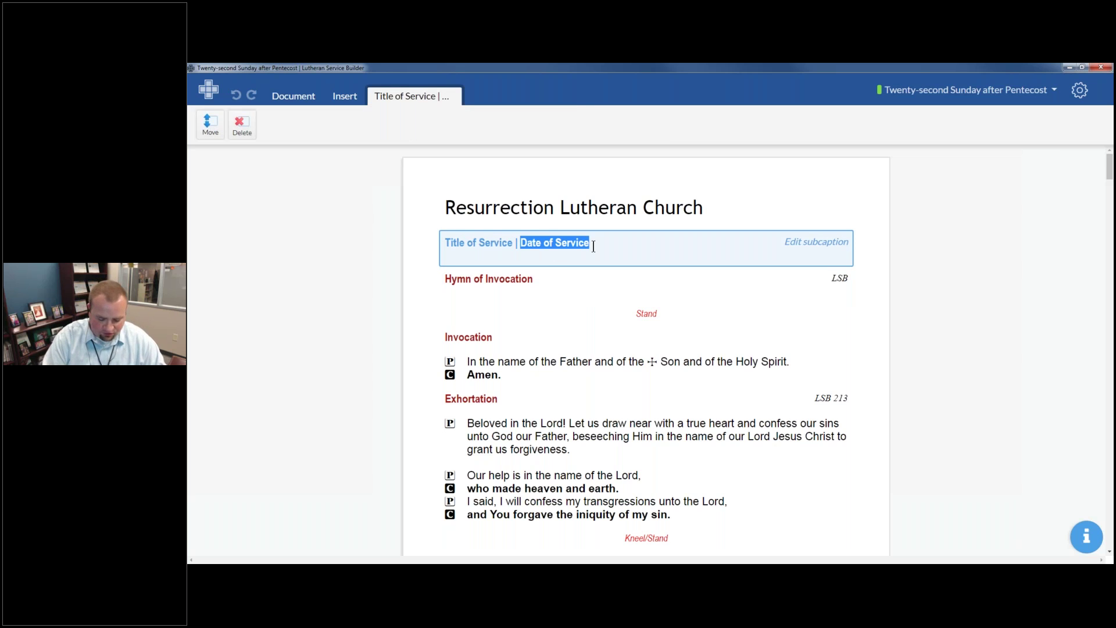
pyautogui.write('September ')
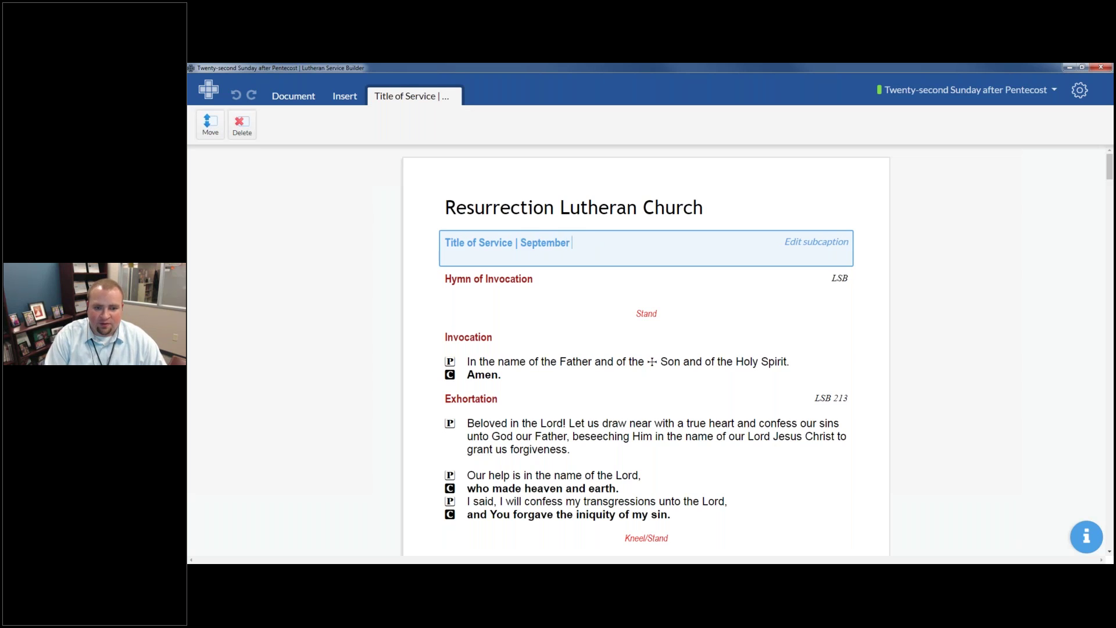
pyautogui.write('23, 2019')
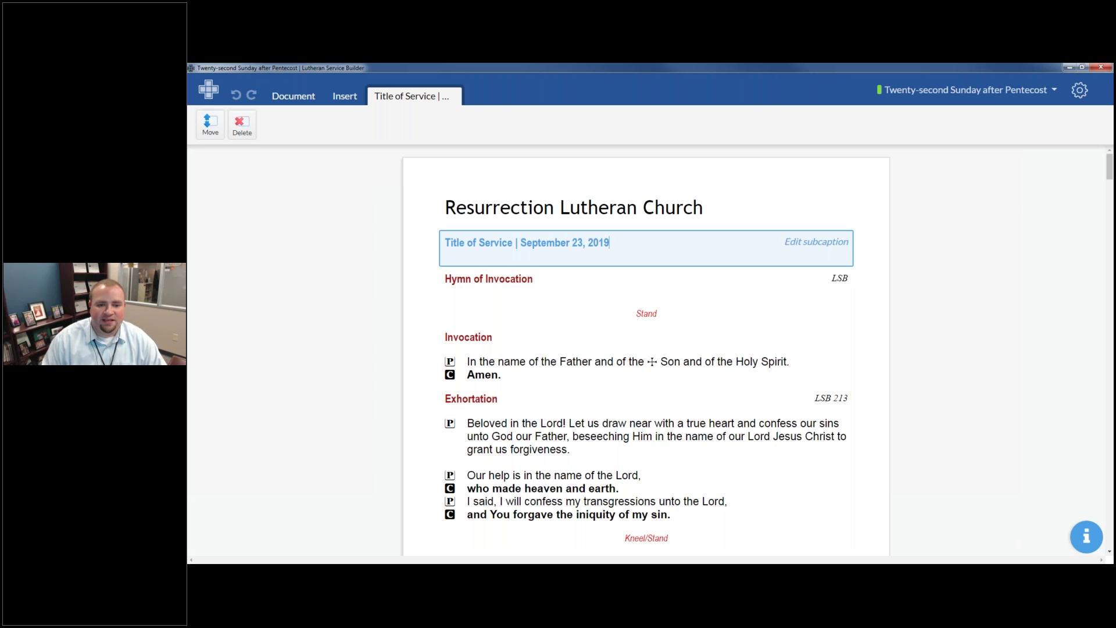
pyautogui.press('BackSpace')
pyautogui.write('8')
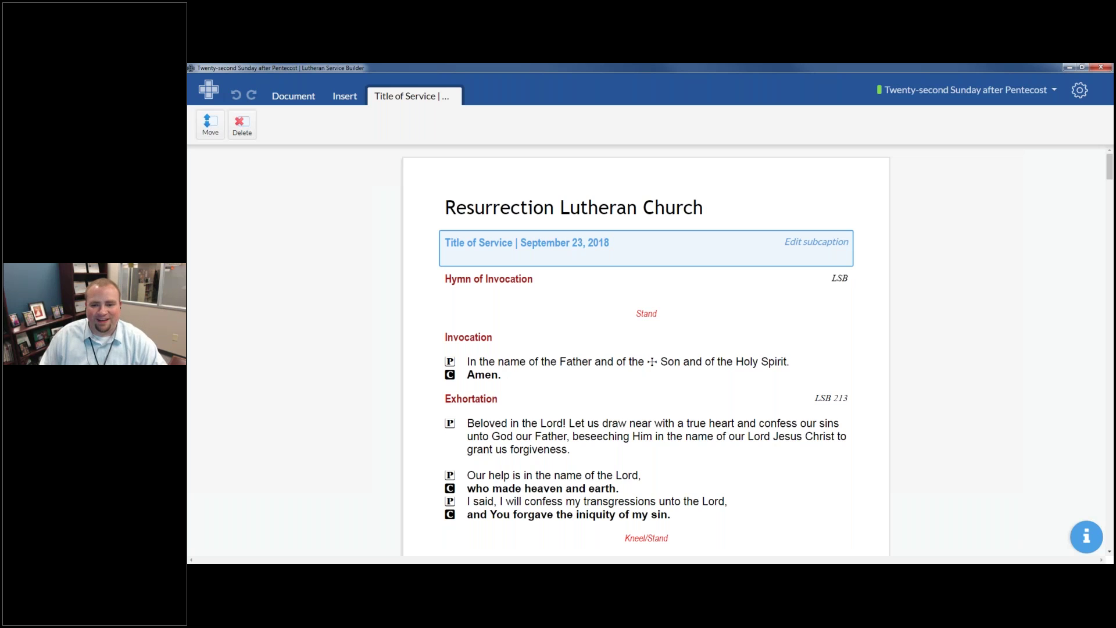
pyautogui.press('Return')
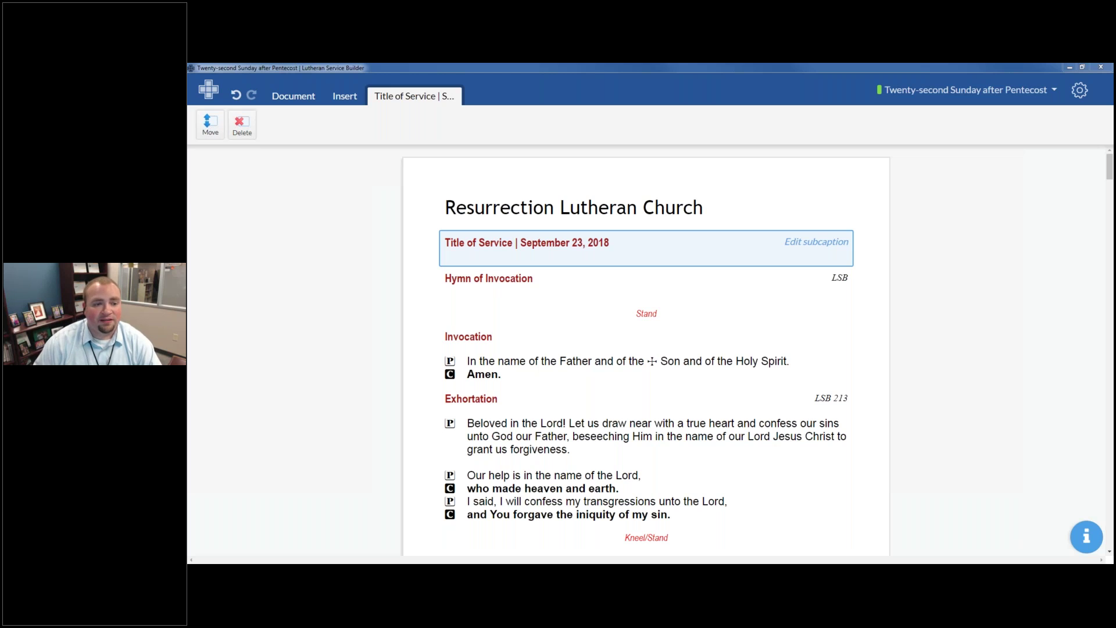
pyautogui.click(869, 354)
# Find the Psalm 119:9–16 element in the bulletin and copy its text.
pyautogui.scroll(-5, 866, 352)
pyautogui.scroll(-10, 865, 346)
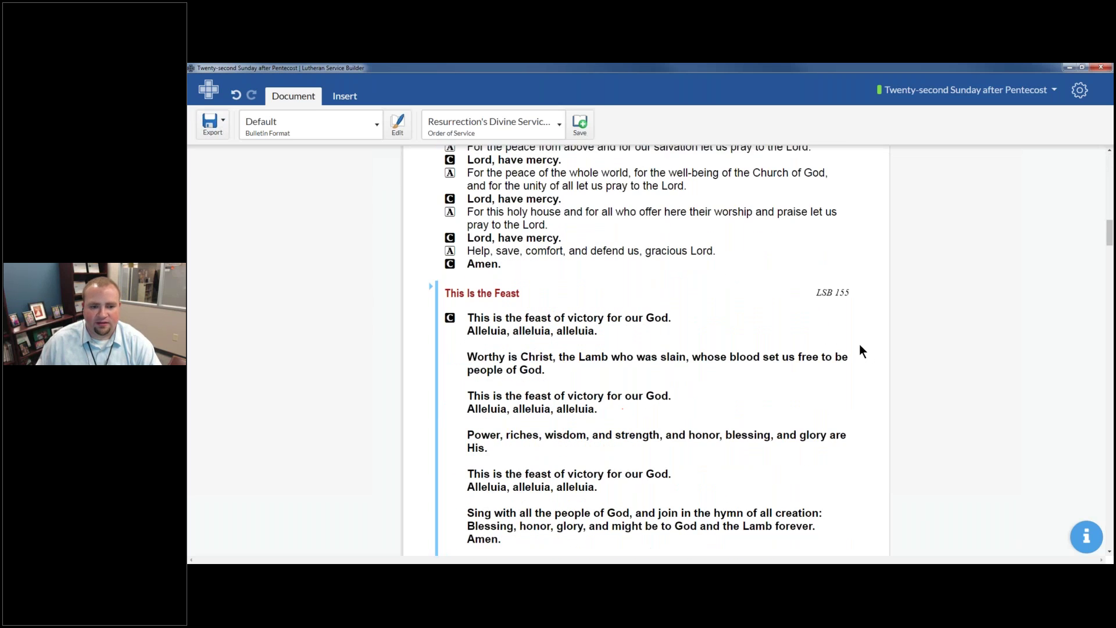
pyautogui.scroll(5, 859, 344)
pyautogui.scroll(2, 859, 344)
pyautogui.scroll(-15, 859, 344)
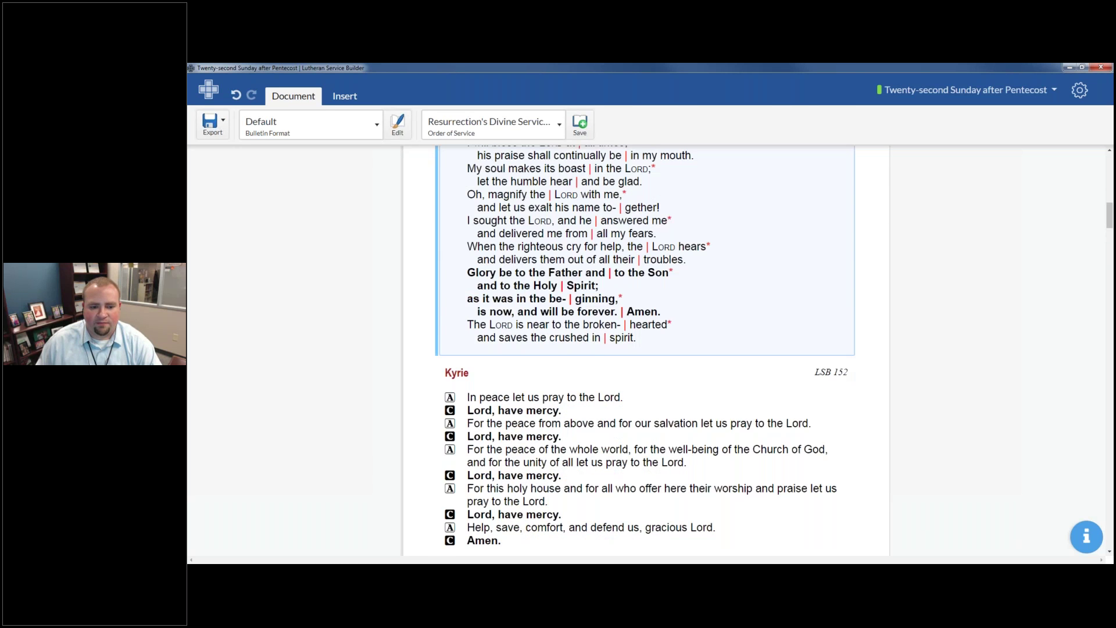
pyautogui.scroll(-12, 640, 360)
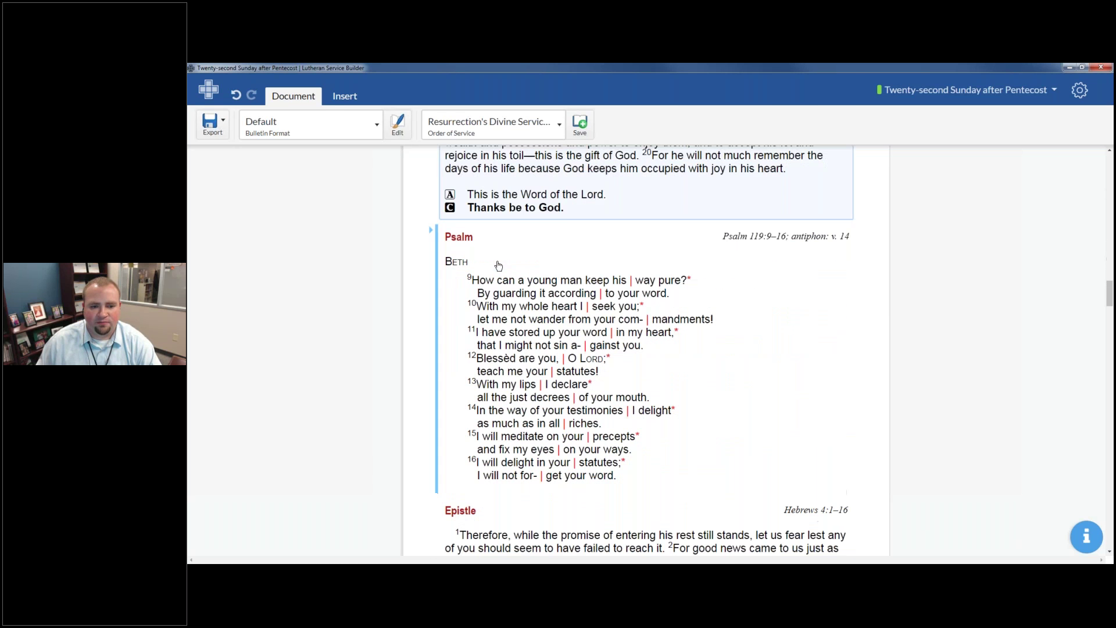
pyautogui.click(640, 359)
pyautogui.rightClick(631, 331)
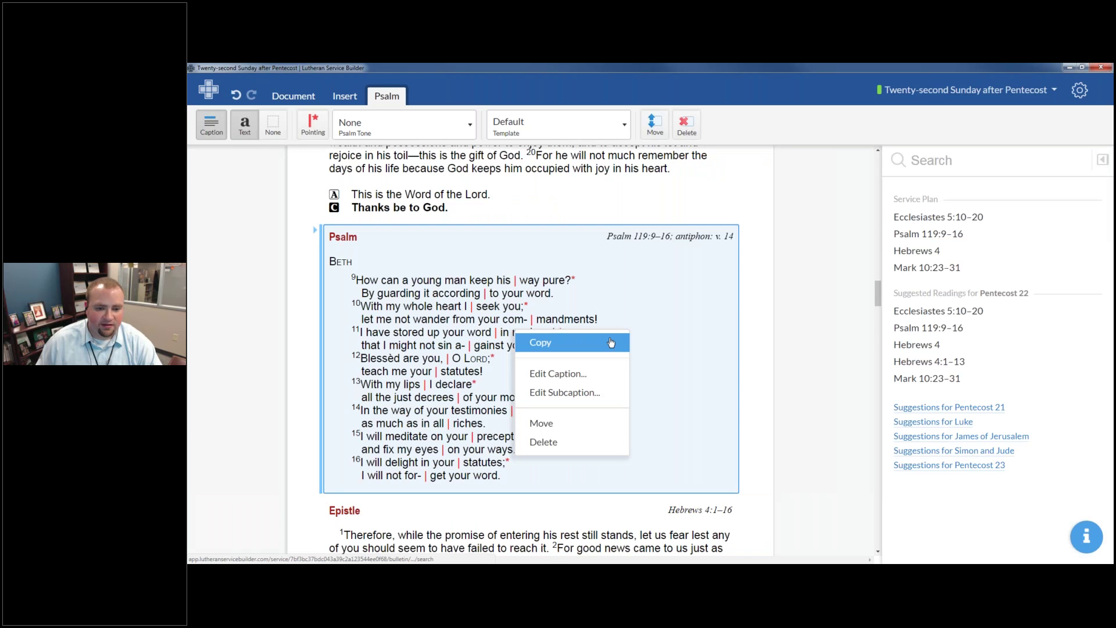
pyautogui.click(610, 342)
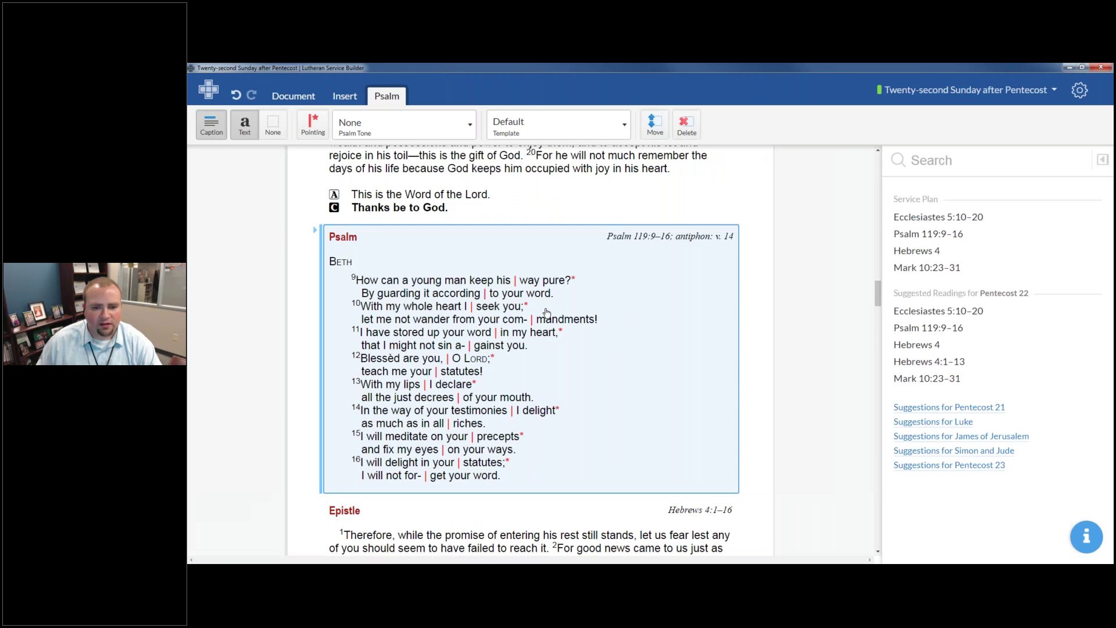
# Add a common element named "Psalm for 9/23" and paste the copied psalm into its text.
pyautogui.click(1079, 90)
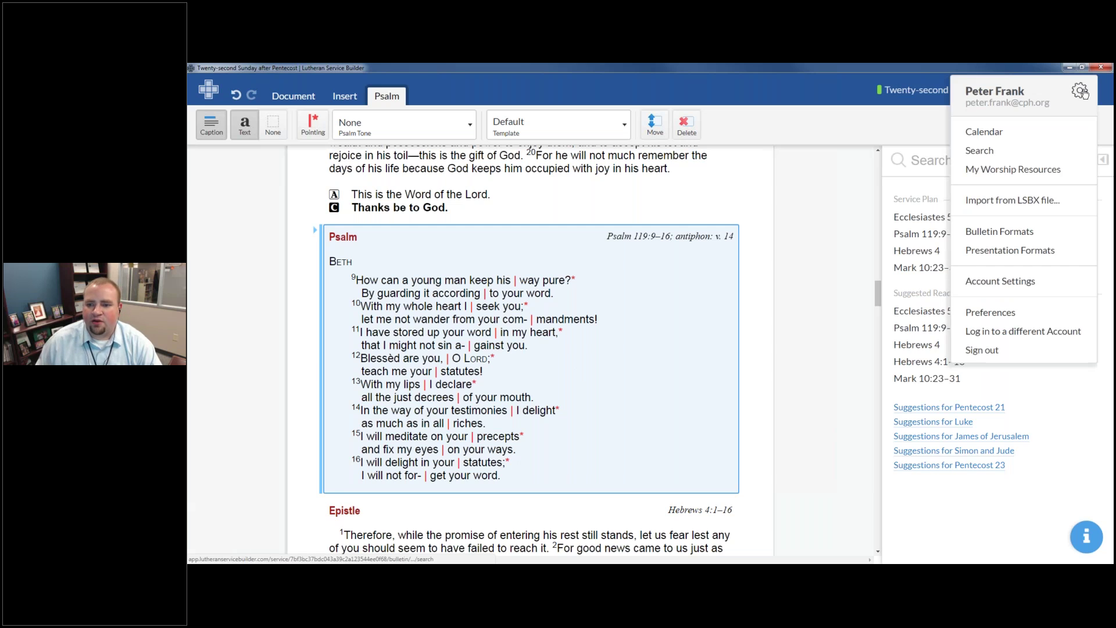
pyautogui.moveTo(1011, 170)
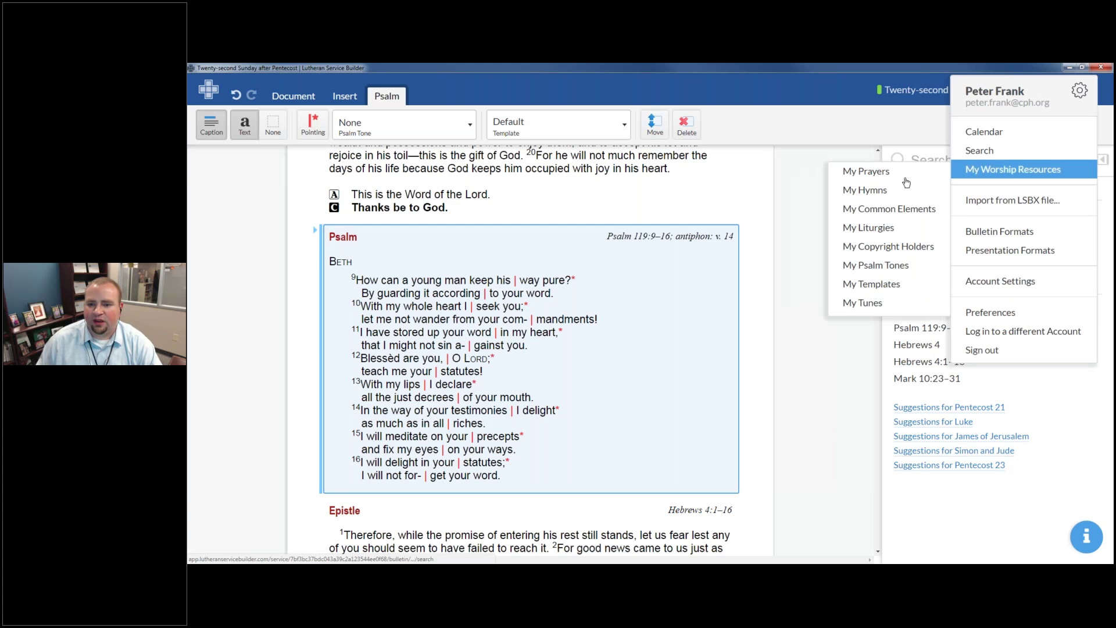
pyautogui.click(902, 216)
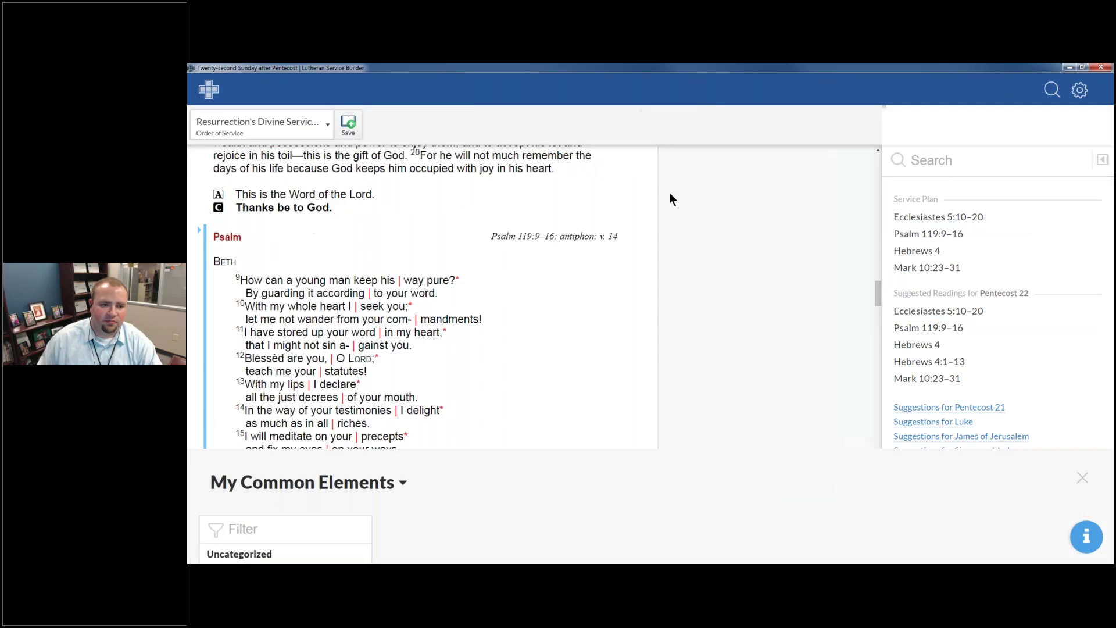
pyautogui.click(227, 539)
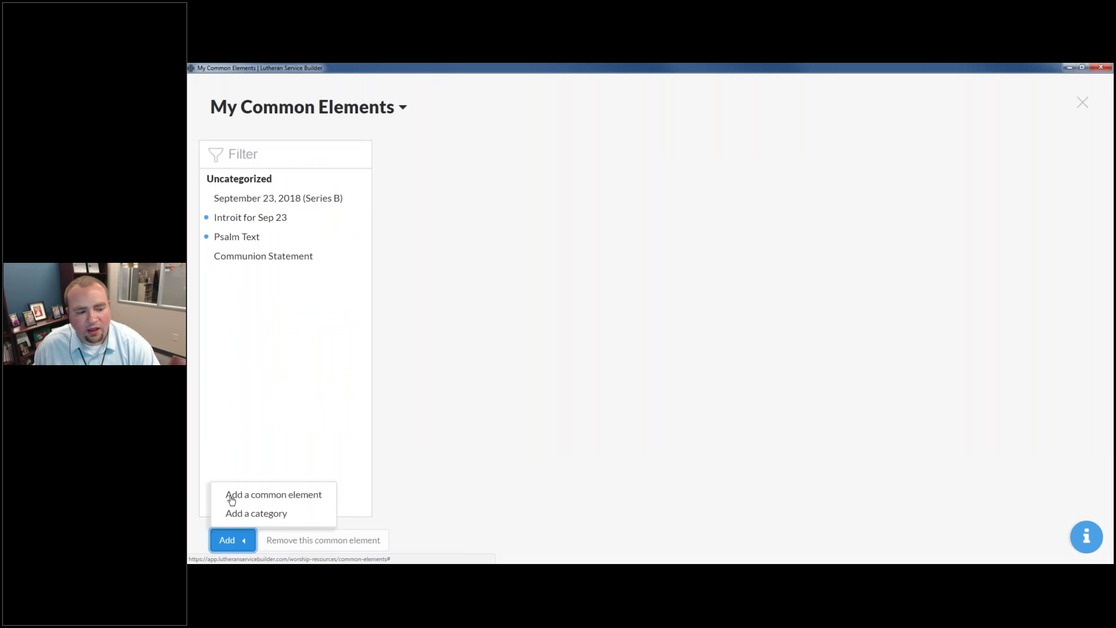
pyautogui.click(233, 496)
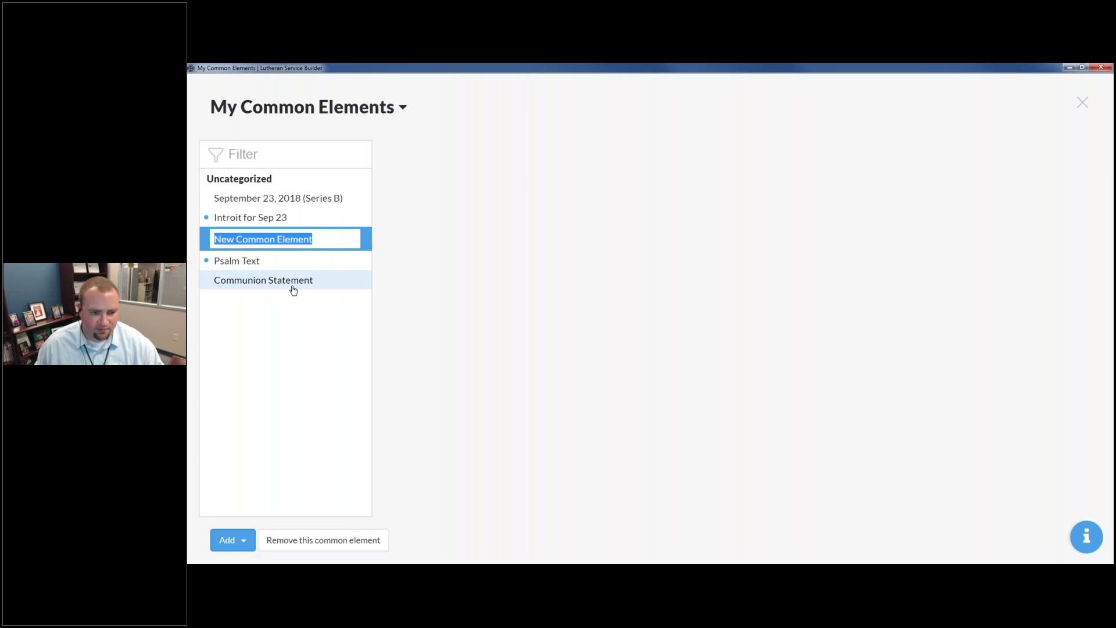
pyautogui.write('psa')
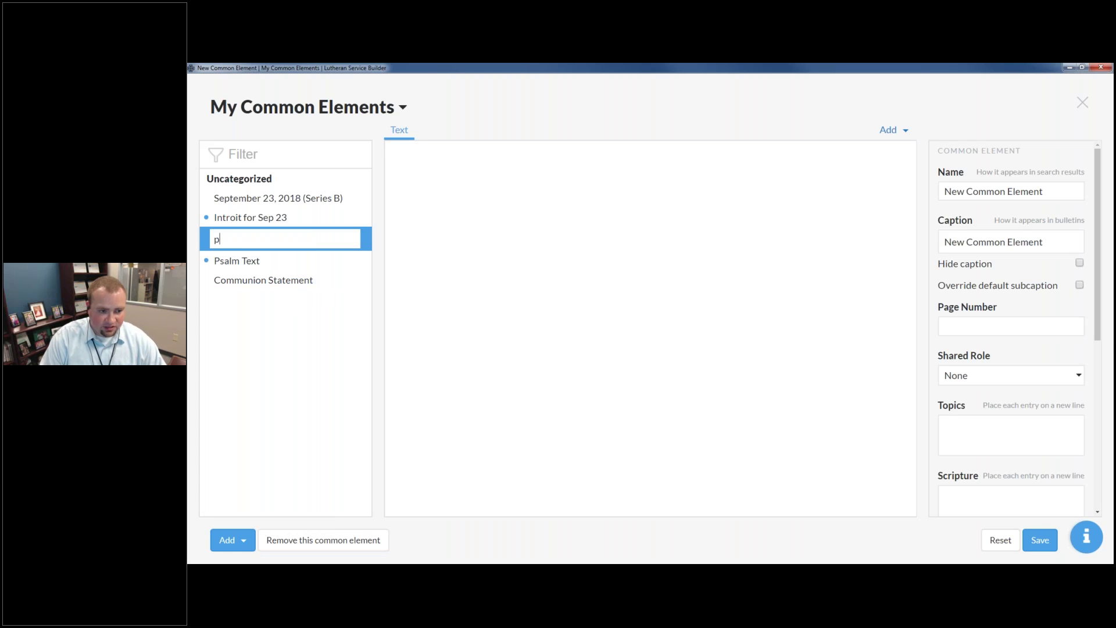
pyautogui.press('BackSpace')
pyautogui.press('BackSpace')
pyautogui.press('BackSpace')
pyautogui.write('Psal')
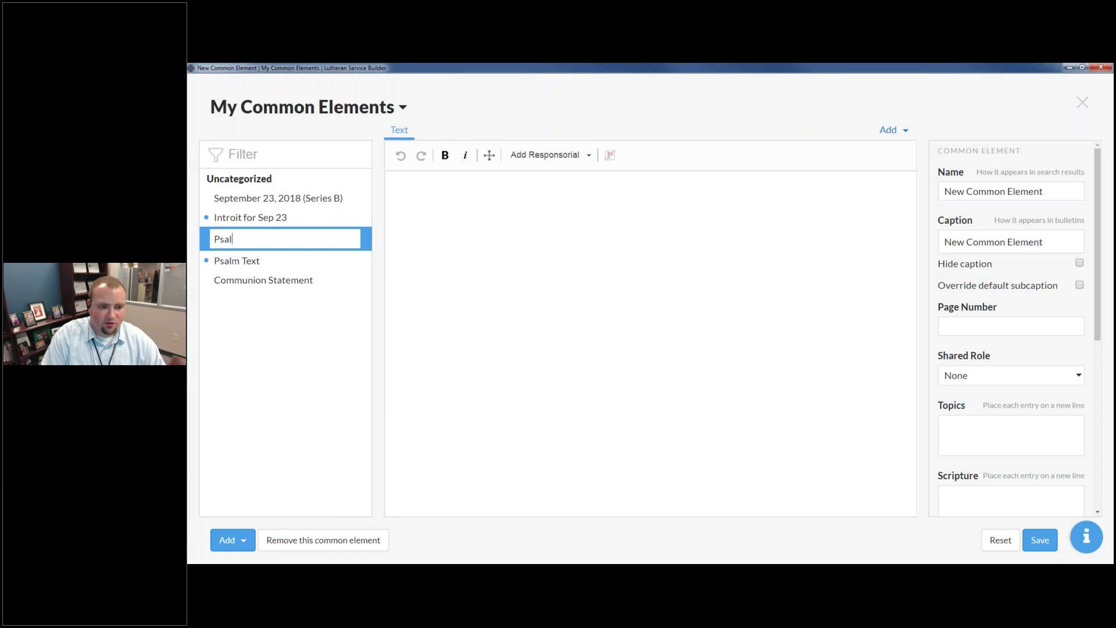
pyautogui.write('m for 9/23')
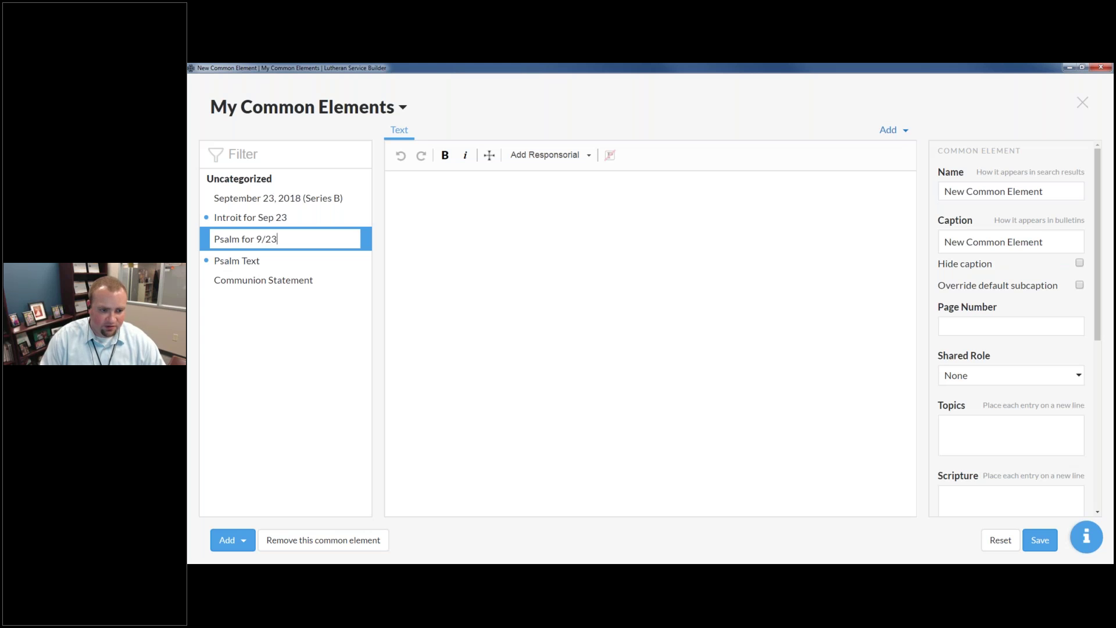
pyautogui.press('Return')
pyautogui.click(530, 235)
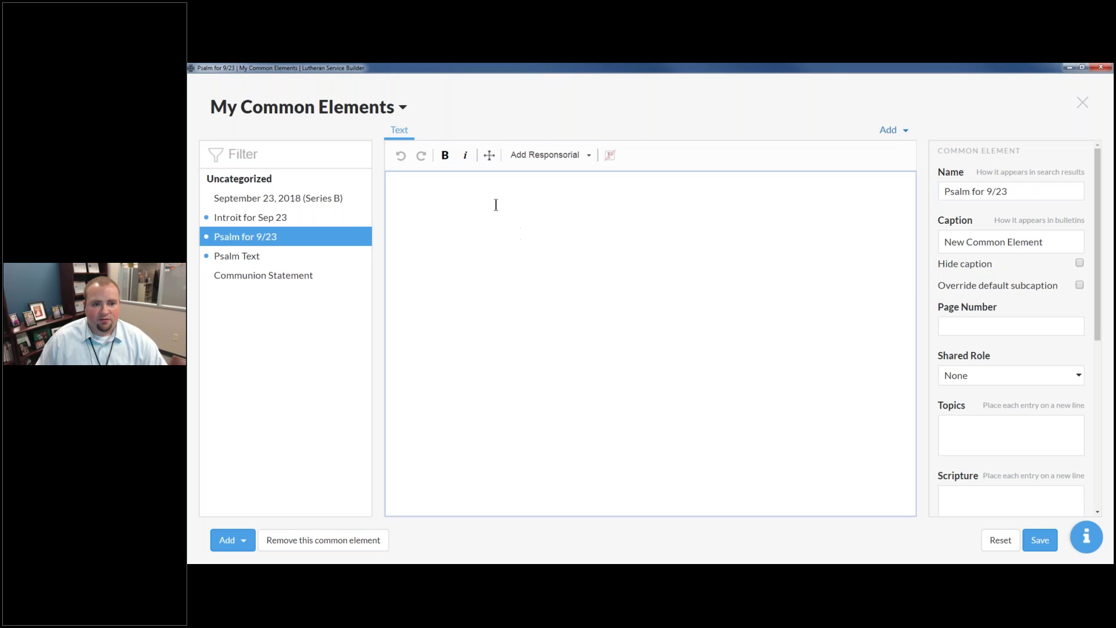
pyautogui.hotkey('ctrl', 'v')
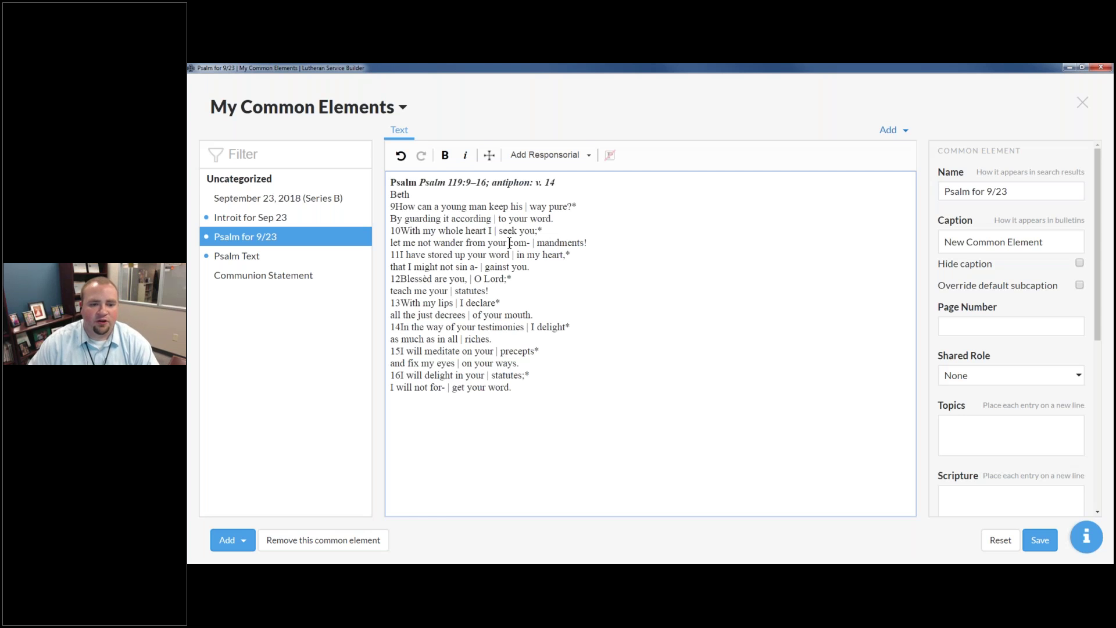
# Try to mark only verse 9 of the pasted psalm as a Pastor responsorial.
pyautogui.moveTo(575, 220); pyautogui.dragTo(387, 207)
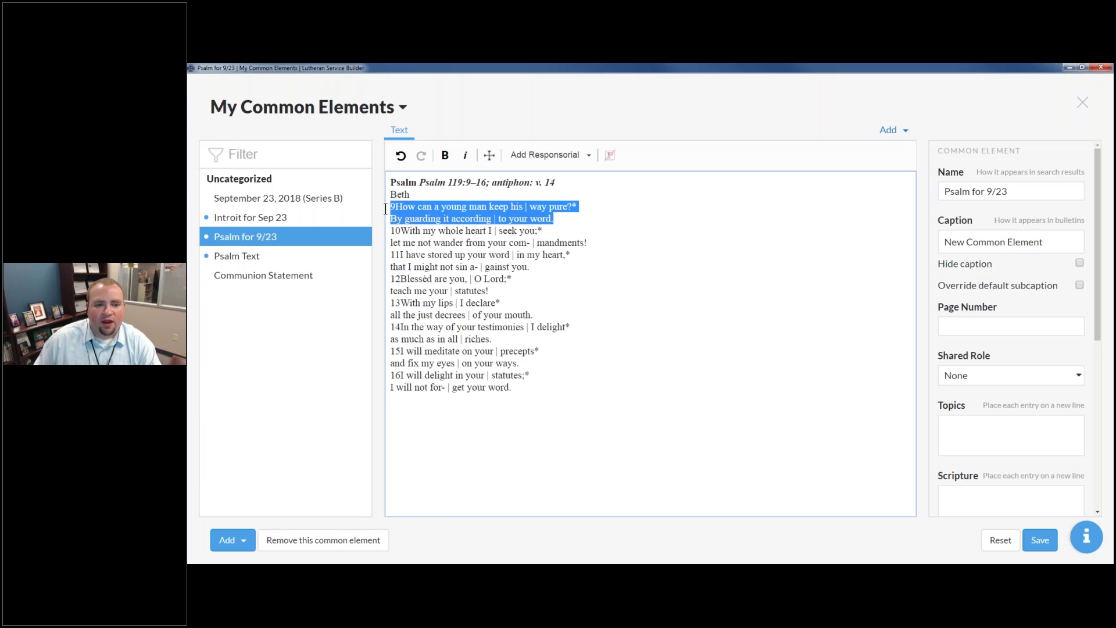
pyautogui.click(587, 154)
pyautogui.scroll(1, 573, 178)
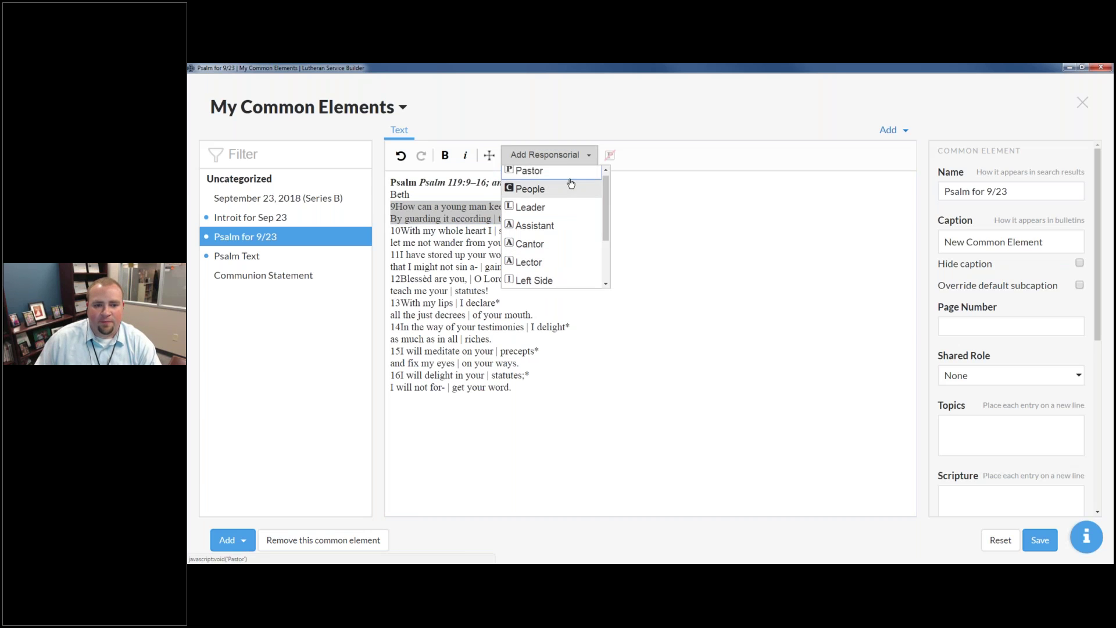
pyautogui.click(570, 173)
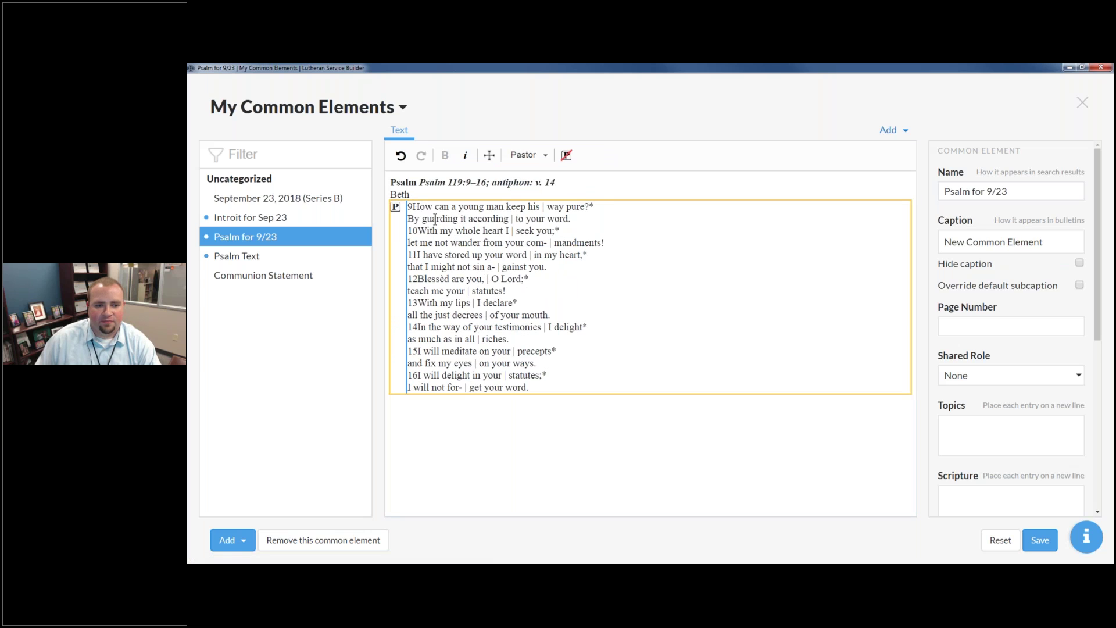
# Try to mark verse 10 alone as a People responsorial, undoing and reapplying the assignment.
pyautogui.click(411, 230)
pyautogui.moveTo(605, 242); pyautogui.dragTo(386, 231)
pyautogui.click(538, 154)
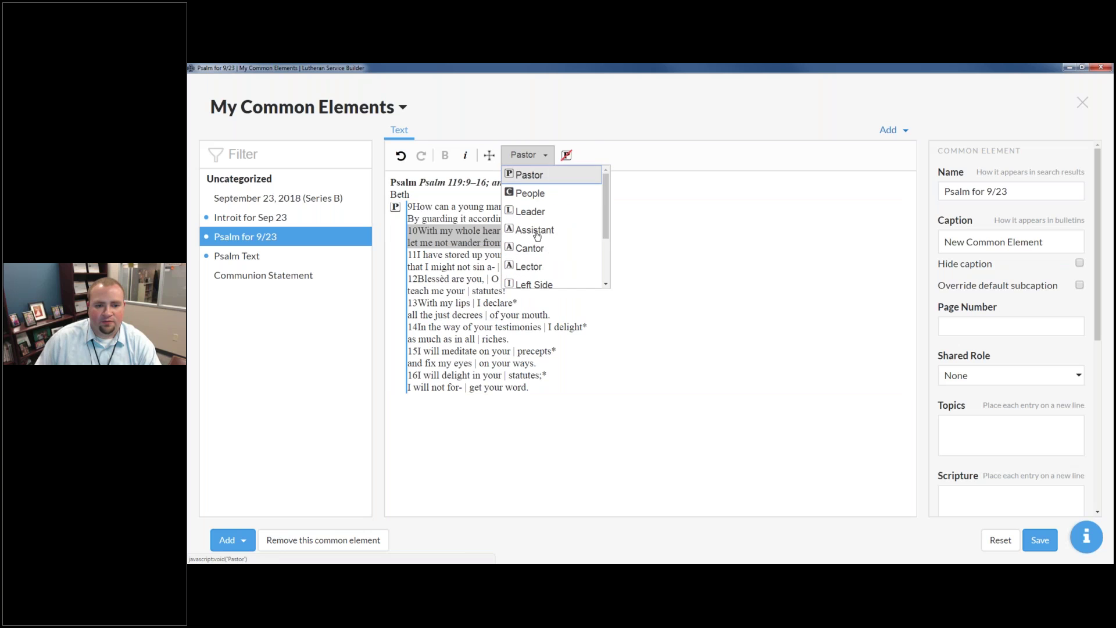
pyautogui.click(529, 192)
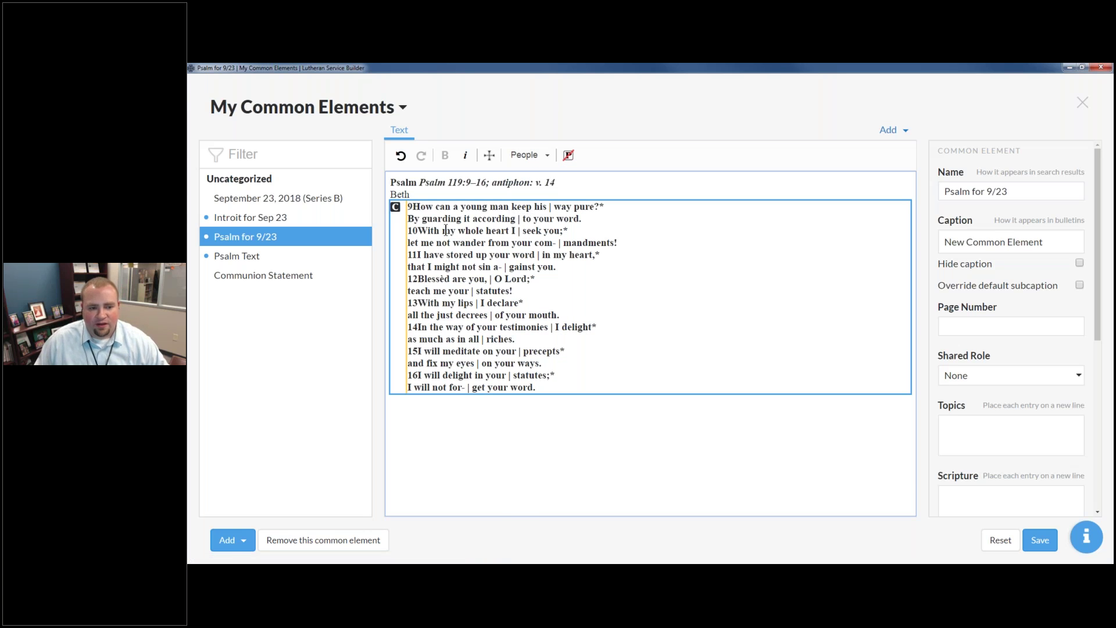
pyautogui.hotkey('ctrl', 'z')
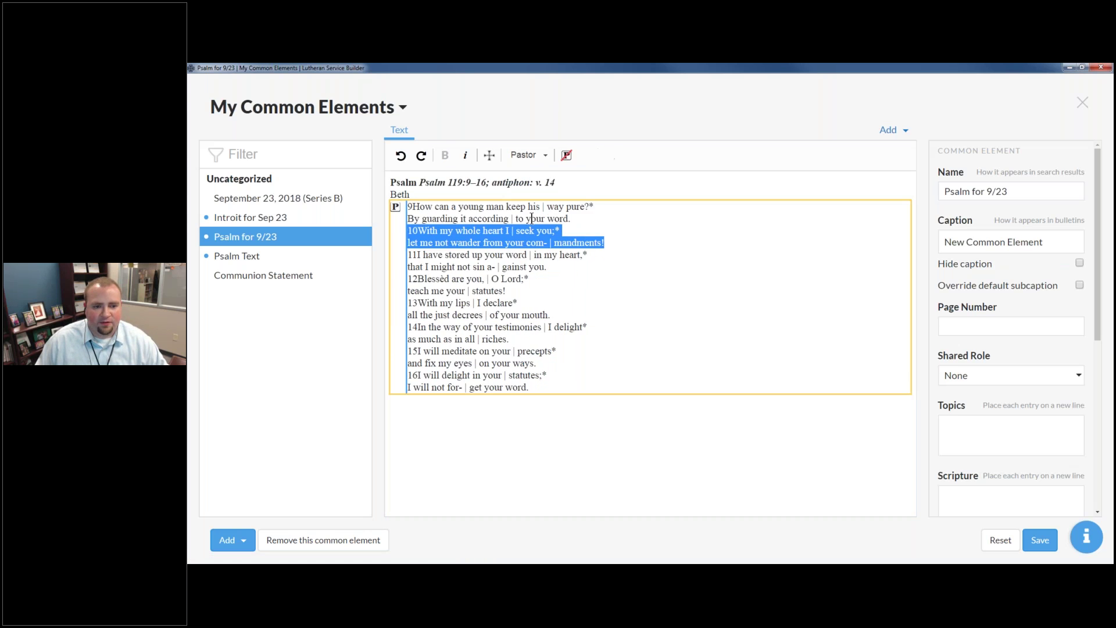
pyautogui.hotkey('ctrl', 'y')
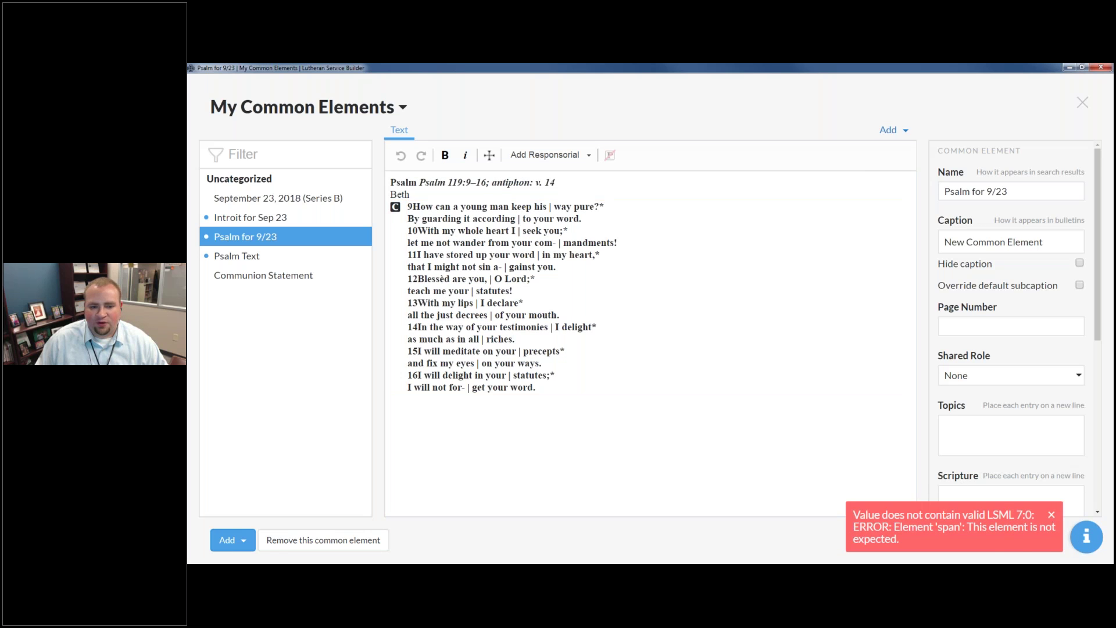
pyautogui.click(544, 156)
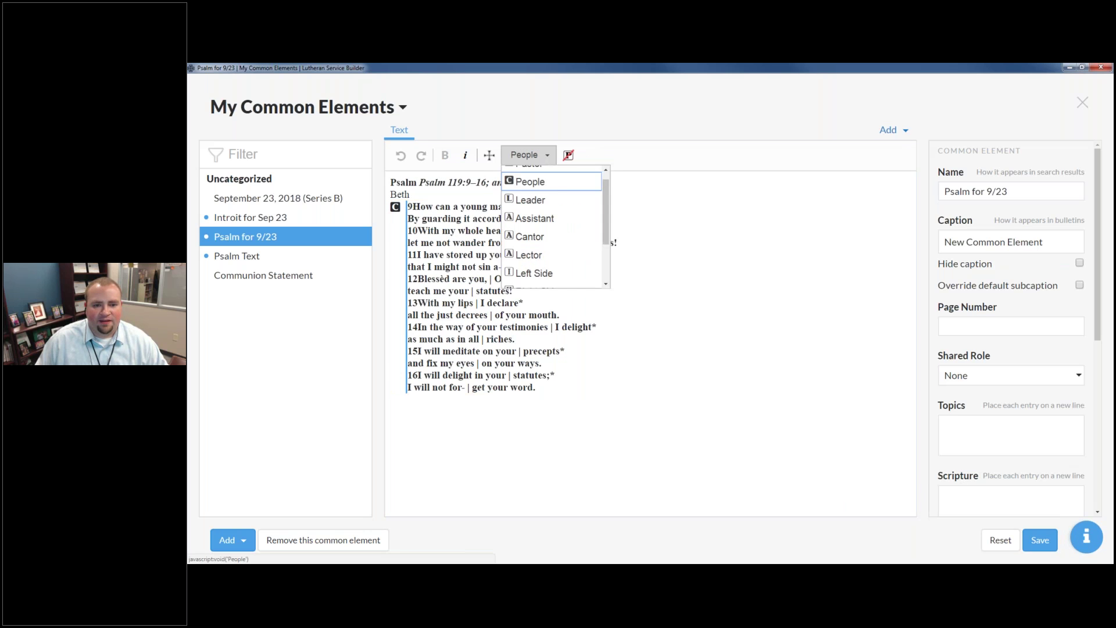
pyautogui.click(554, 192)
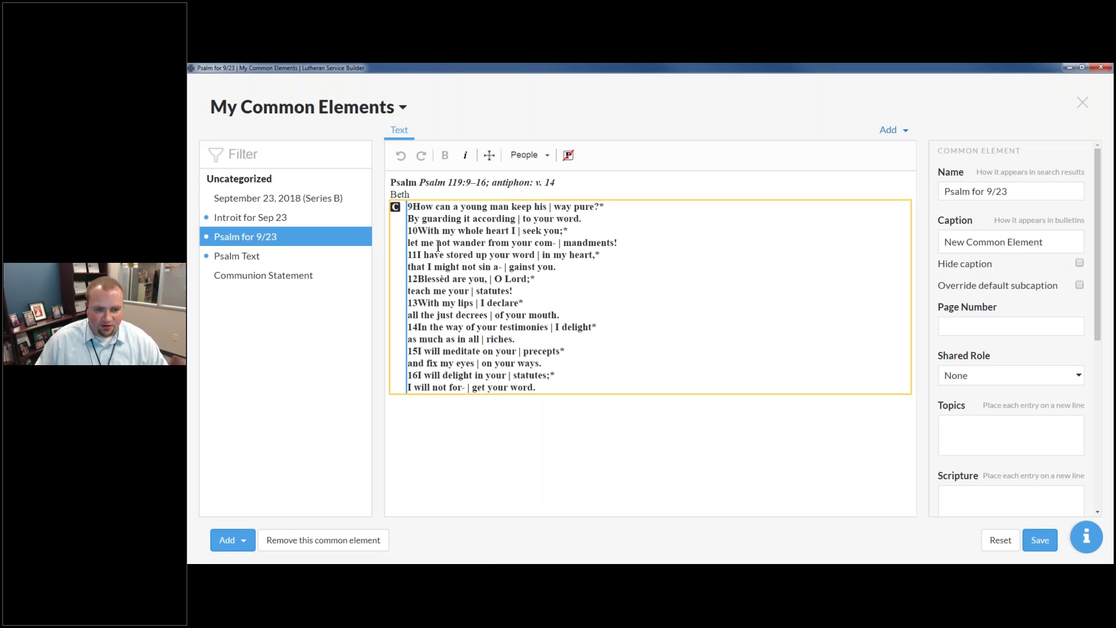
# Replace the element's whole text with a fresh paste of the psalm, without any responsorials.
pyautogui.hotkey('ctrl', 'a')
pyautogui.hotkey('ctrl', 'x')
pyautogui.hotkey('ctrl', 'v')
# Insert blank lines after verse 9 and verse 10 to separate them from the verses that follow.
pyautogui.click(556, 219)
pyautogui.press('Return')
pyautogui.click(581, 269)
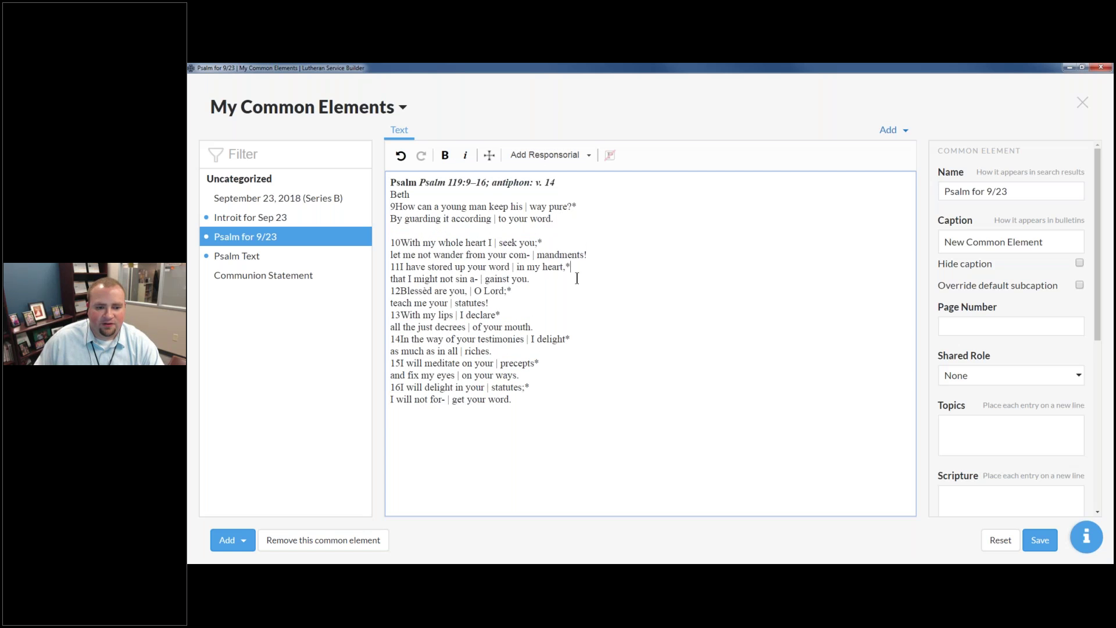
pyautogui.press('Return')
pyautogui.press('BackSpace')
pyautogui.click(614, 256)
pyautogui.press('Return')
# Mark verse 9 as a Pastor responsorial and verse 10 as People, with a space after each of these verse numbers.
pyautogui.moveTo(554, 219); pyautogui.dragTo(383, 204)
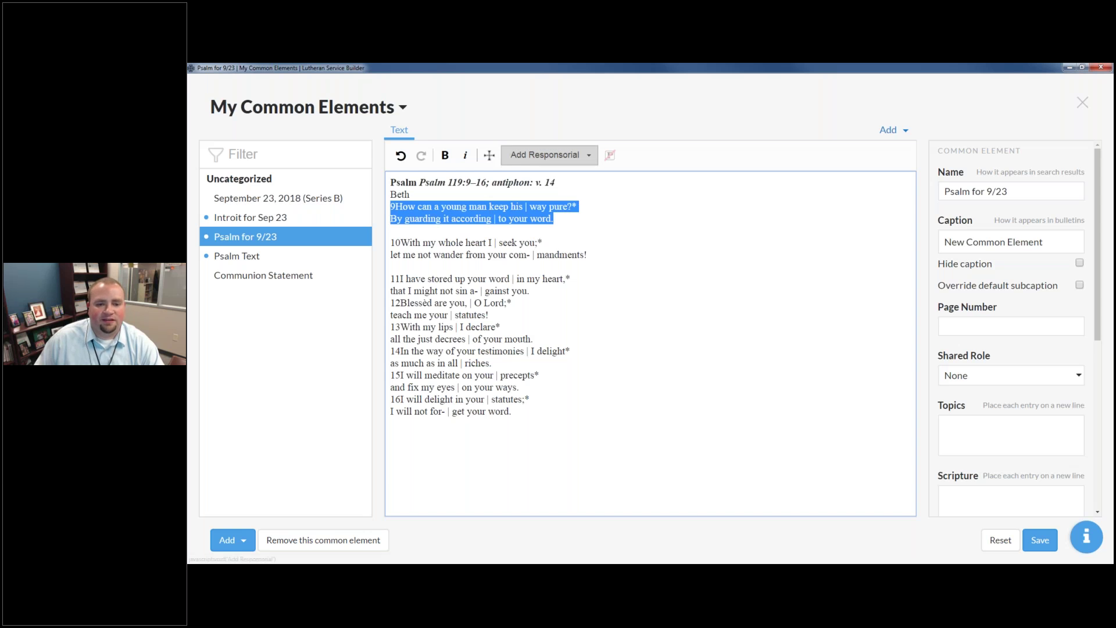
pyautogui.click(546, 154)
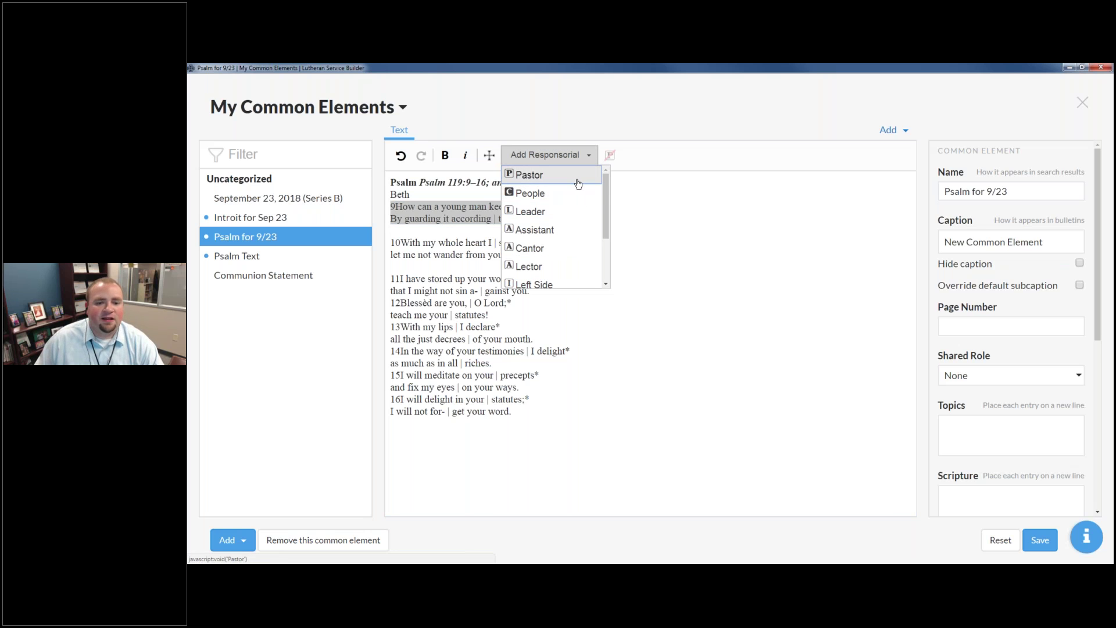
pyautogui.click(577, 183)
pyautogui.moveTo(588, 256)
pyautogui.mouseDown()
pyautogui.moveTo(312, 258)
pyautogui.moveTo(314, 249)
pyautogui.mouseUp()
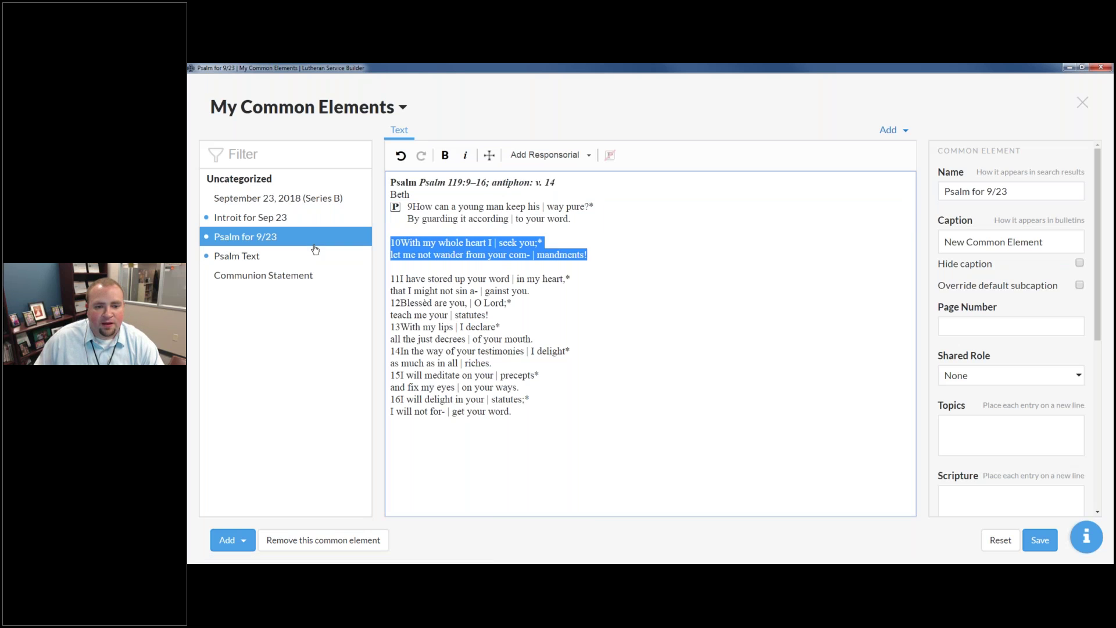
pyautogui.click(539, 152)
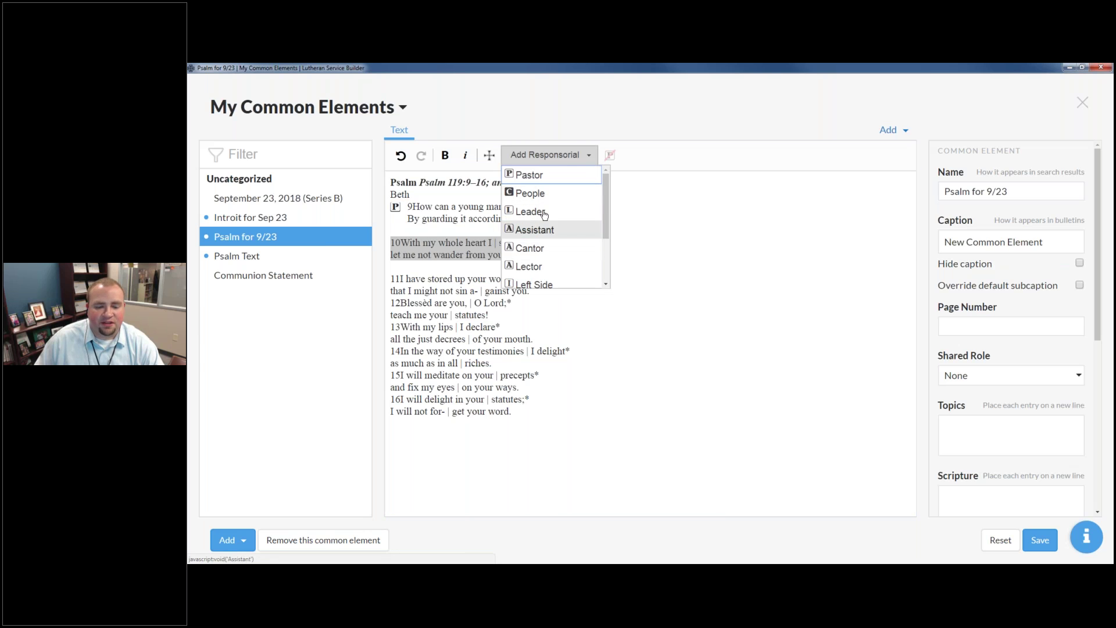
pyautogui.click(537, 193)
pyautogui.click(421, 244)
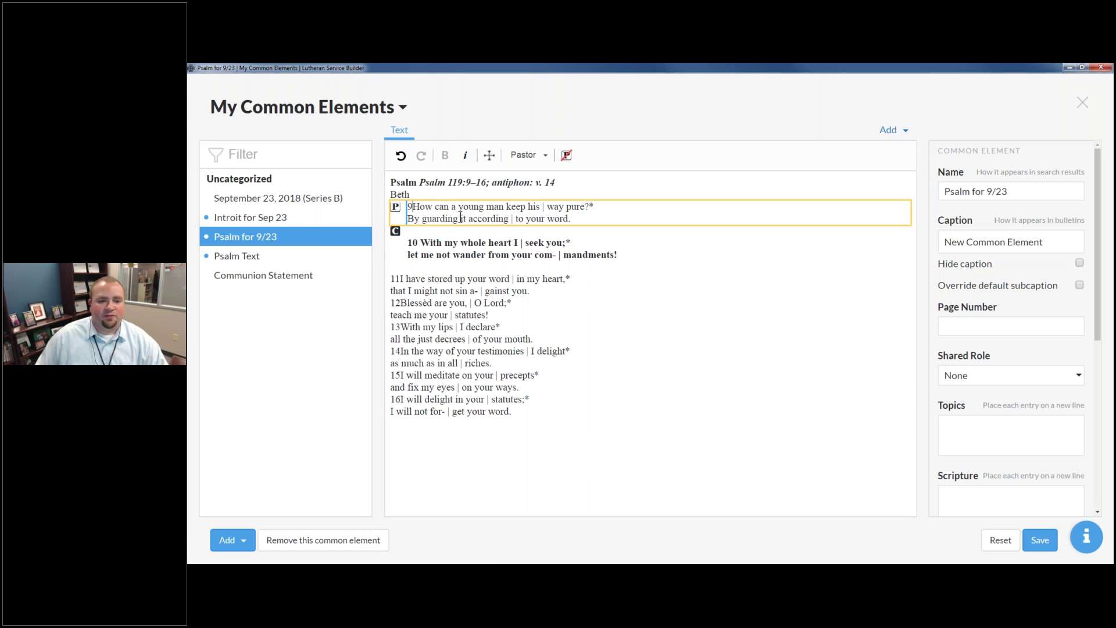
pyautogui.click(620, 277)
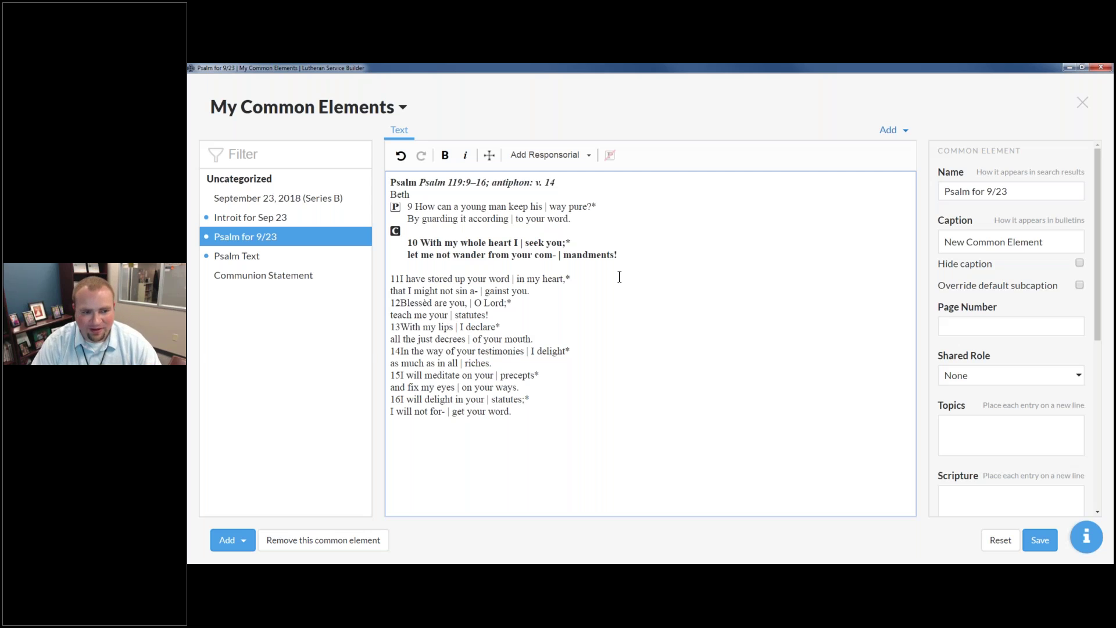
# Remove the blank line above verse 10 inside its People responsorial and save the common element.
pyautogui.click(579, 244)
pyautogui.press('Home')
pyautogui.press('BackSpace')
pyautogui.click(601, 263)
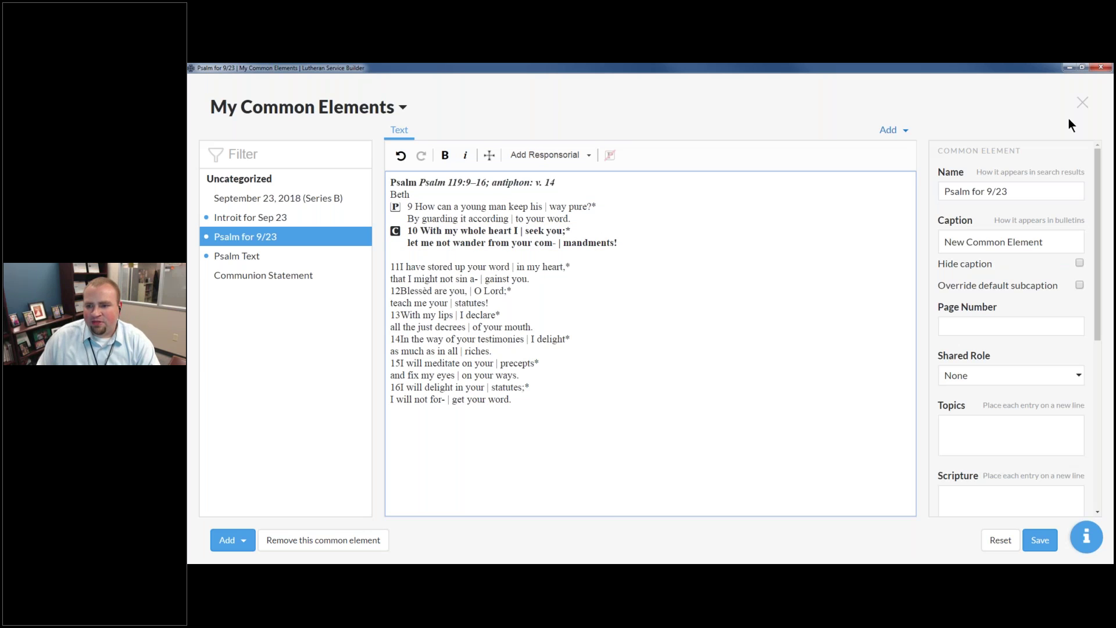
pyautogui.click(1040, 540)
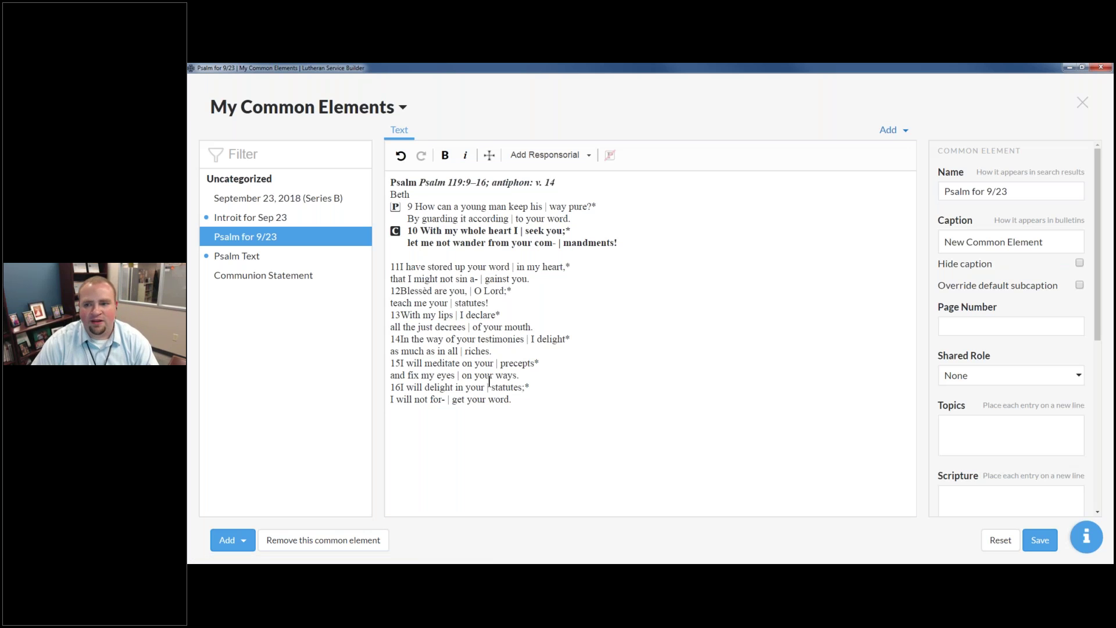
pyautogui.press('Escape')
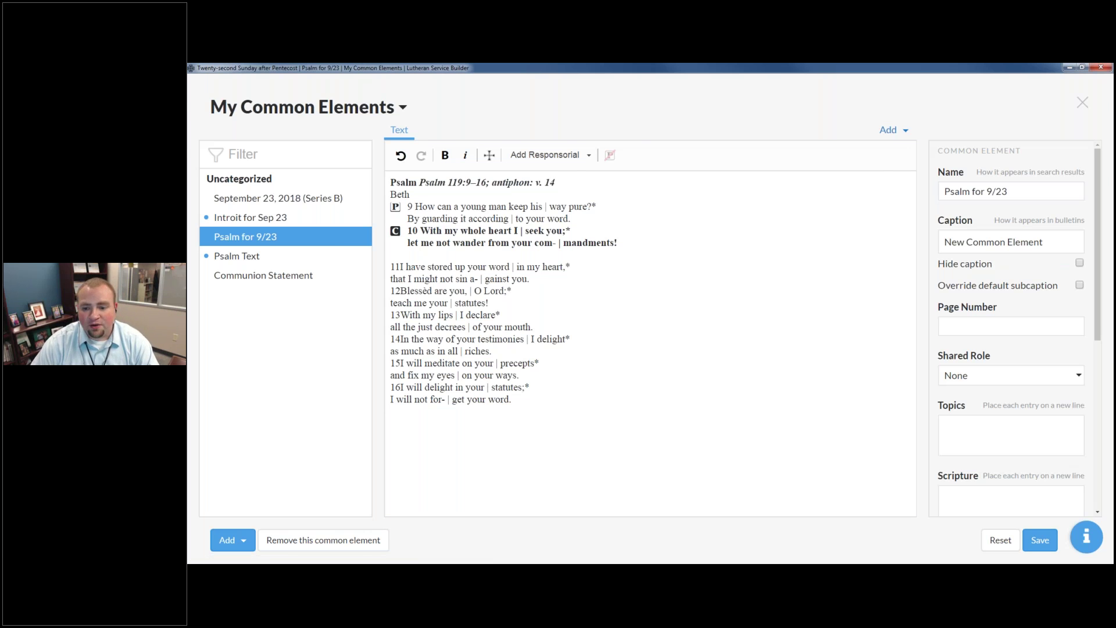